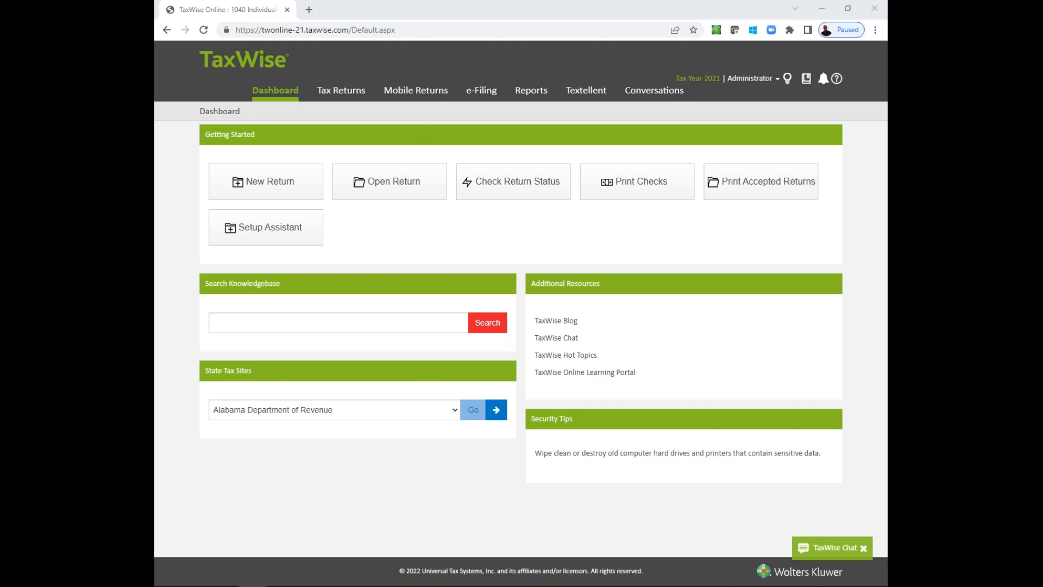
Dock the Learning Portal beside TaxWise and open the downloaded Beginner scenarios PDF as a tab
drag(155, 13, 343, 3)
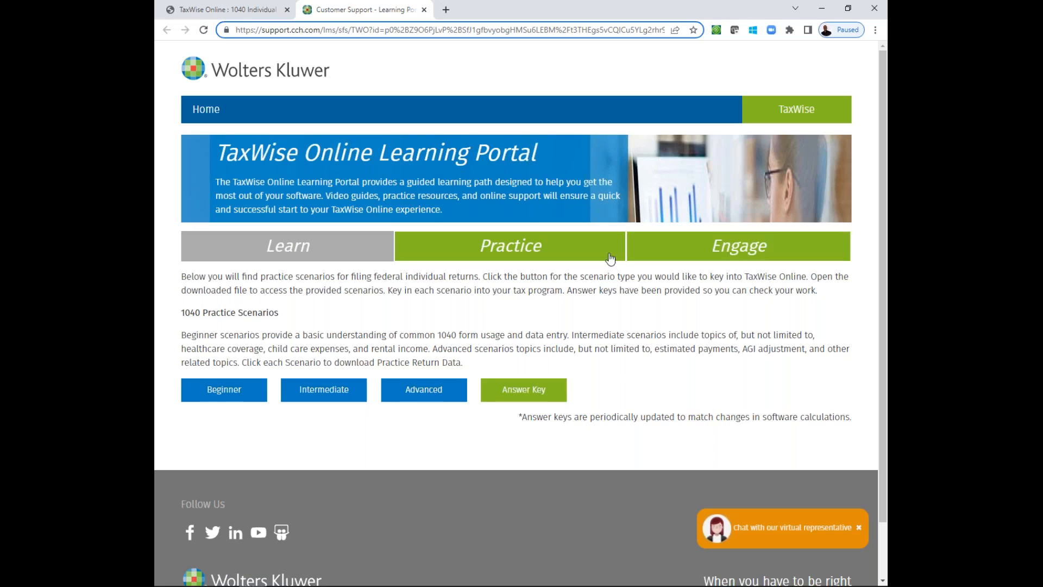
click(233, 402)
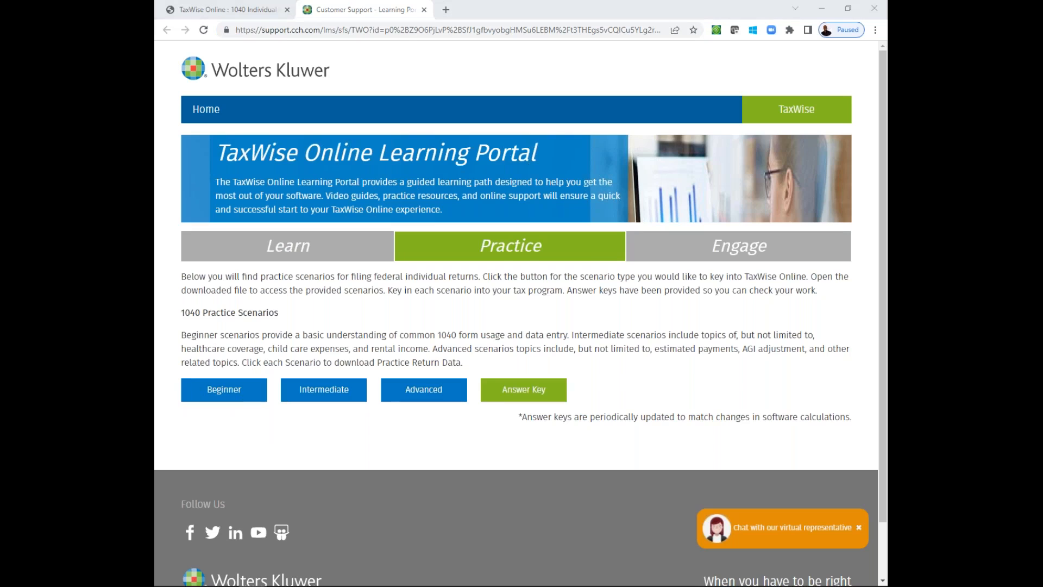
drag(155, 71, 344, 9)
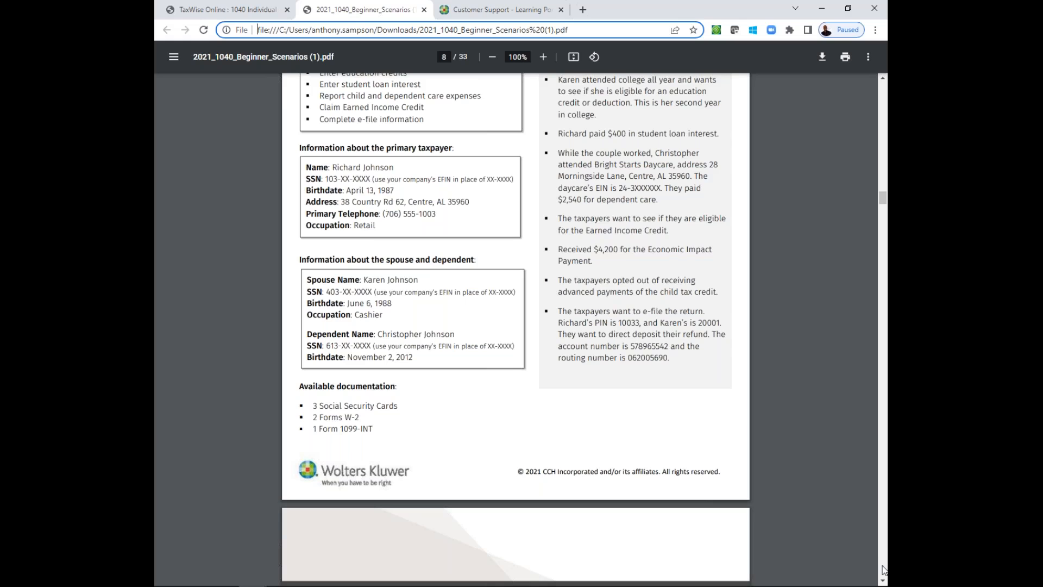
Scroll the PDF to page 1 and highlight Scenario 1's $1,400 Economic Impact Payment
drag(883, 198, 885, 77)
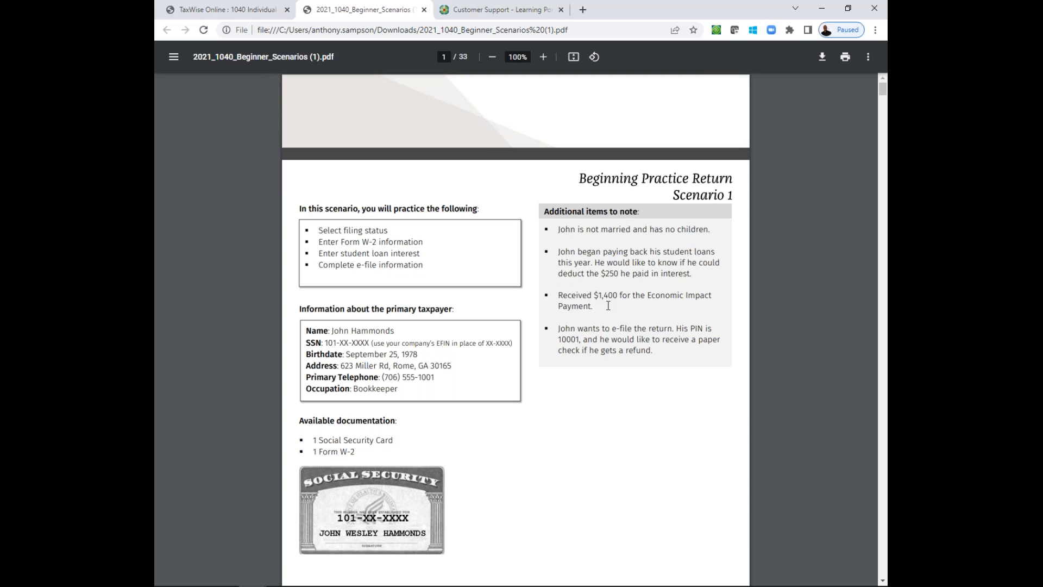
drag(593, 294, 624, 295)
click(624, 295)
Create a new return from the dashboard using the practice taxpayer's SSN and open its tax forms
click(263, 7)
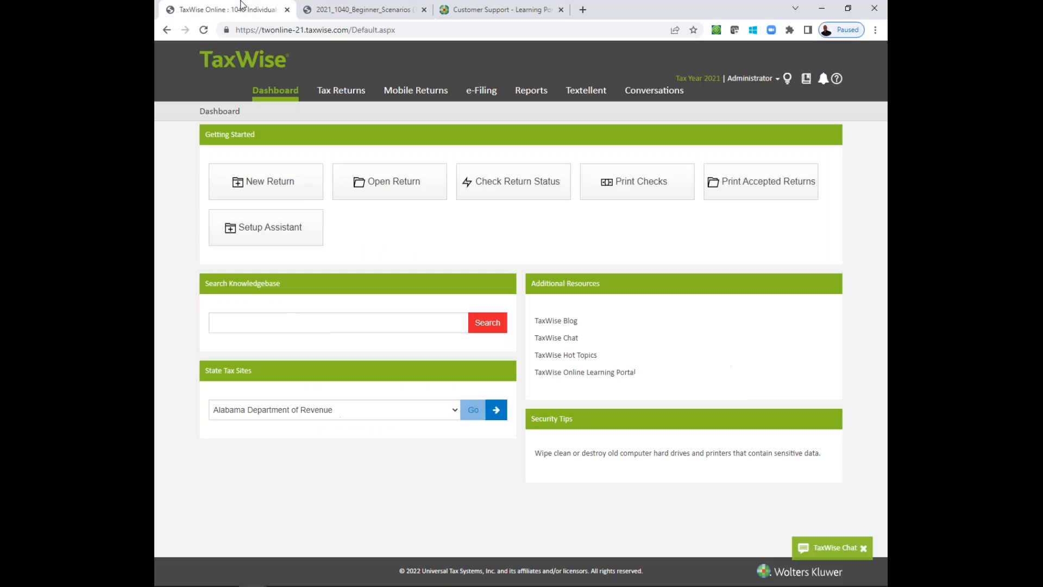
click(276, 188)
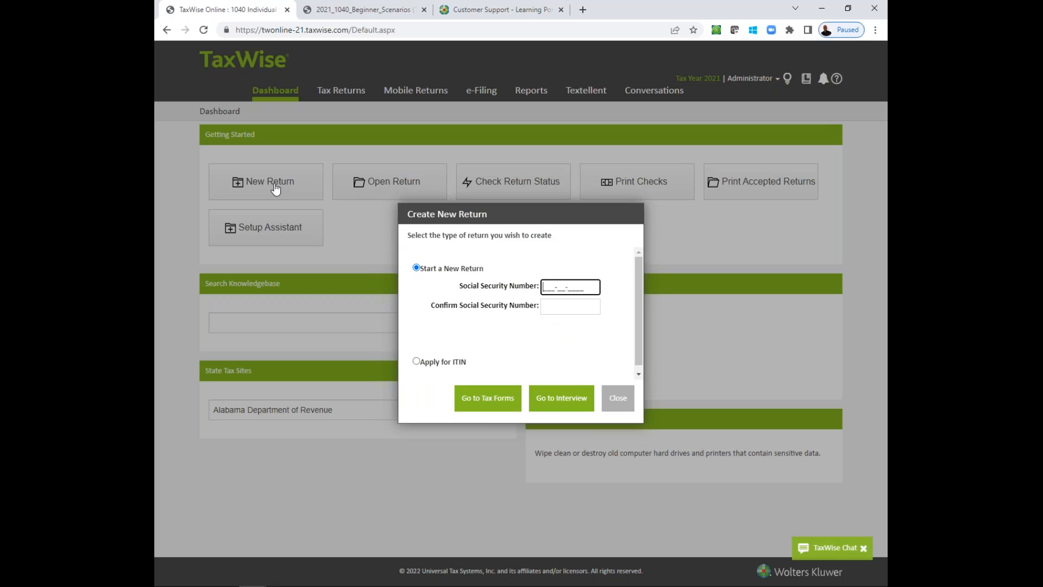
text(102-11-2222)
key(Tab)
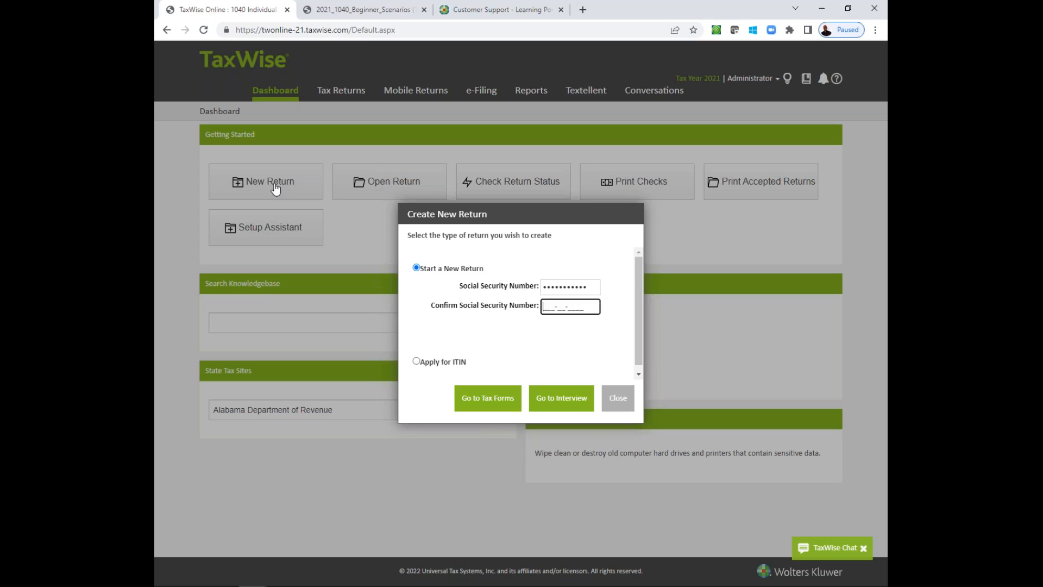
text(102-11-2222)
click(487, 392)
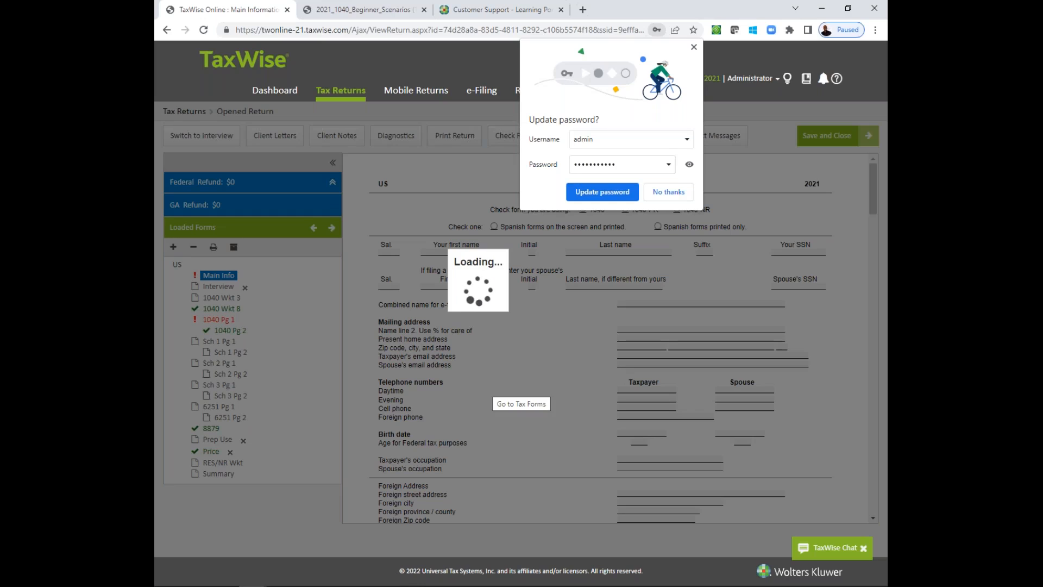
Decline Chrome's password prompt and try Spanish screen-and-print forms with the Interview sheet
click(681, 201)
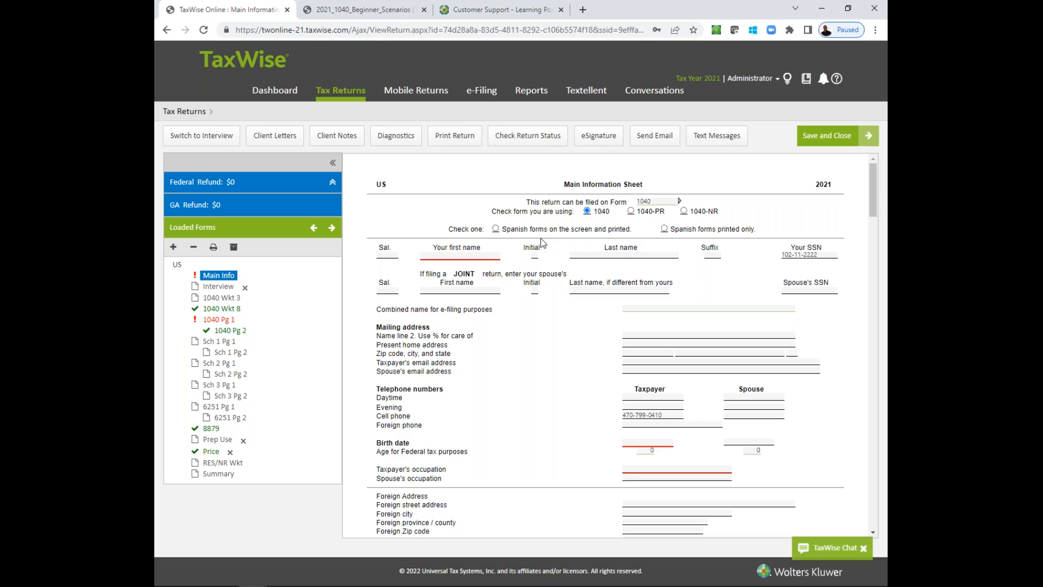
click(496, 228)
click(213, 287)
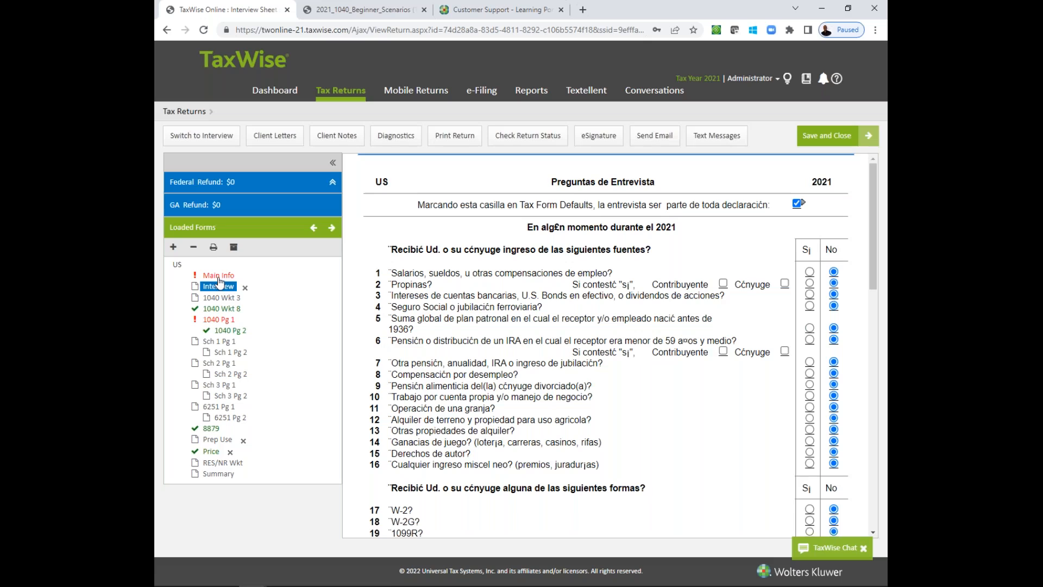
click(219, 277)
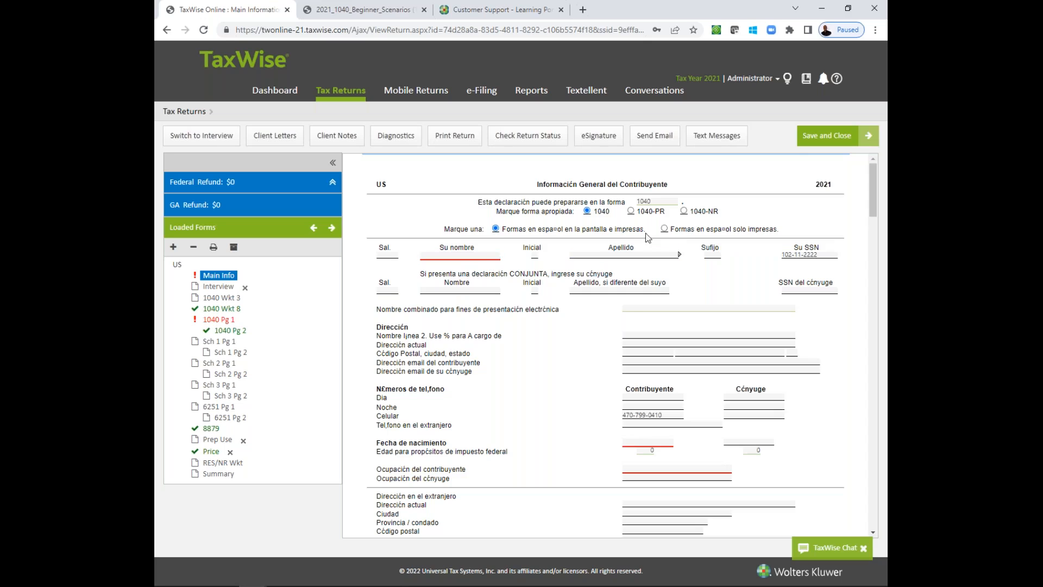
Try the Spanish print-only option, then turn the Spanish forms option off
click(664, 228)
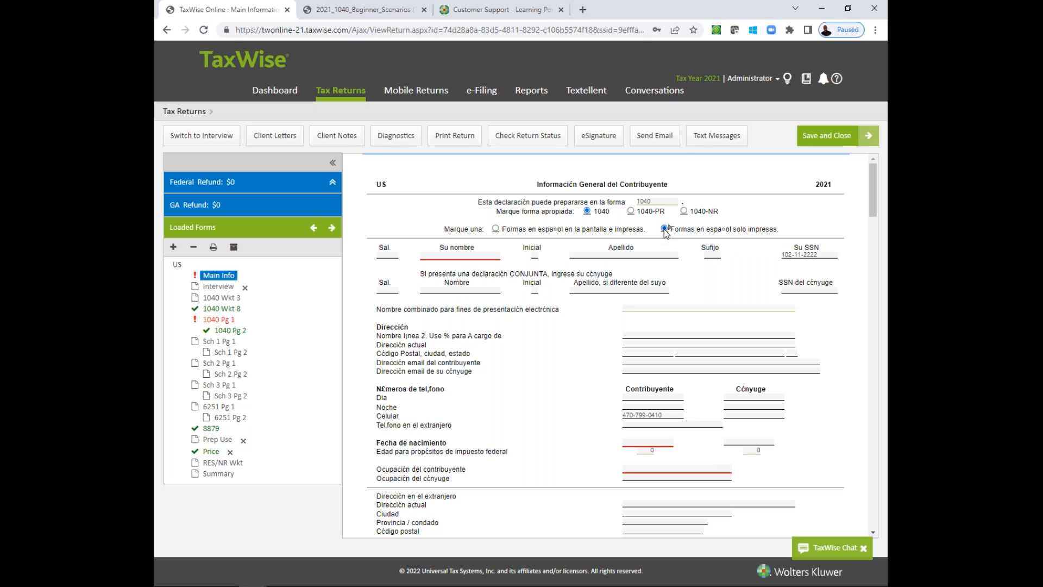
click(212, 288)
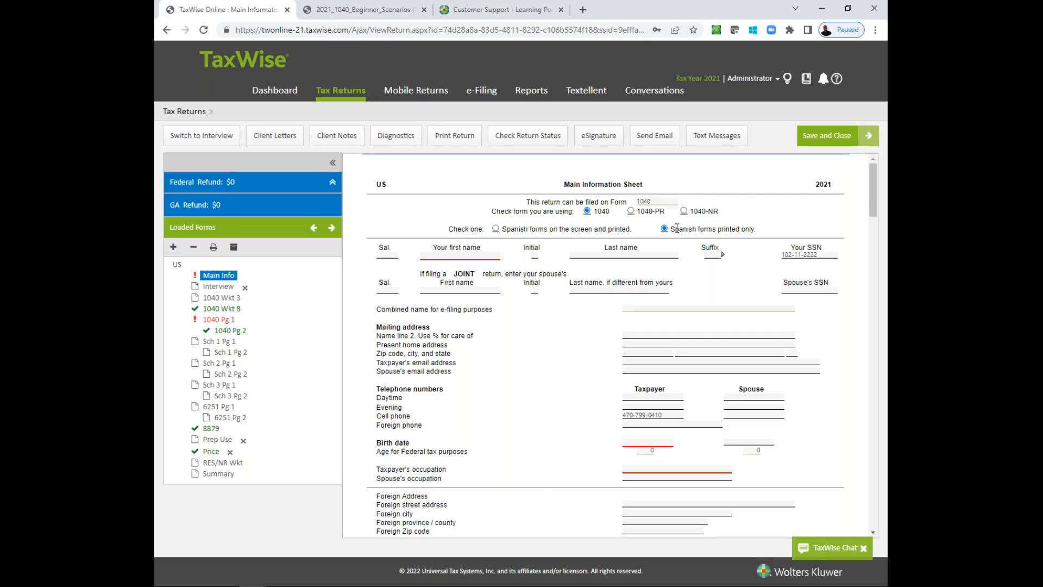
click(677, 228)
Enter the taxpayer's first name and paste the last name copied from the scenario PDF
click(201, 278)
click(451, 256)
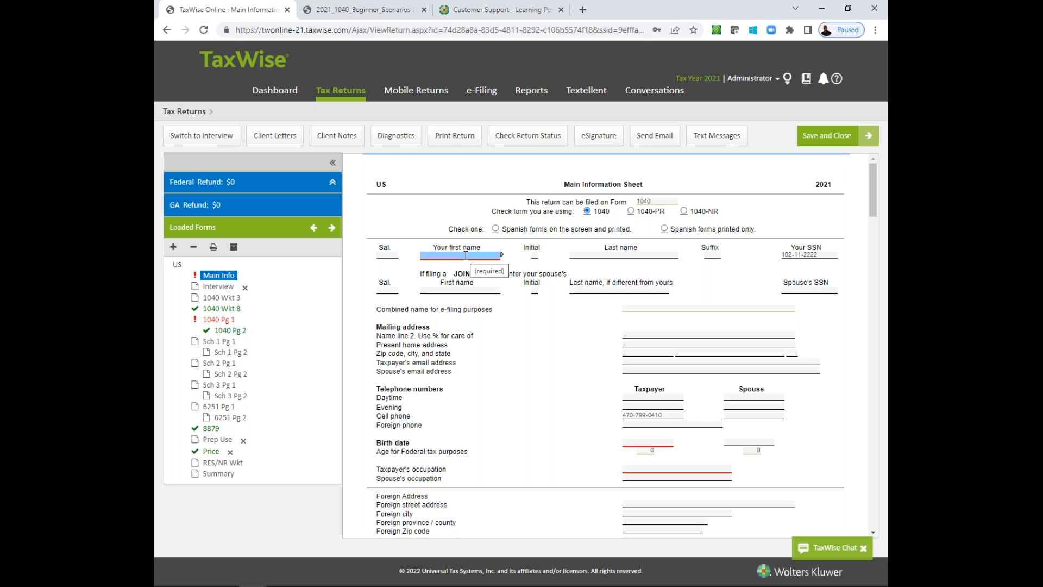
click(363, 7)
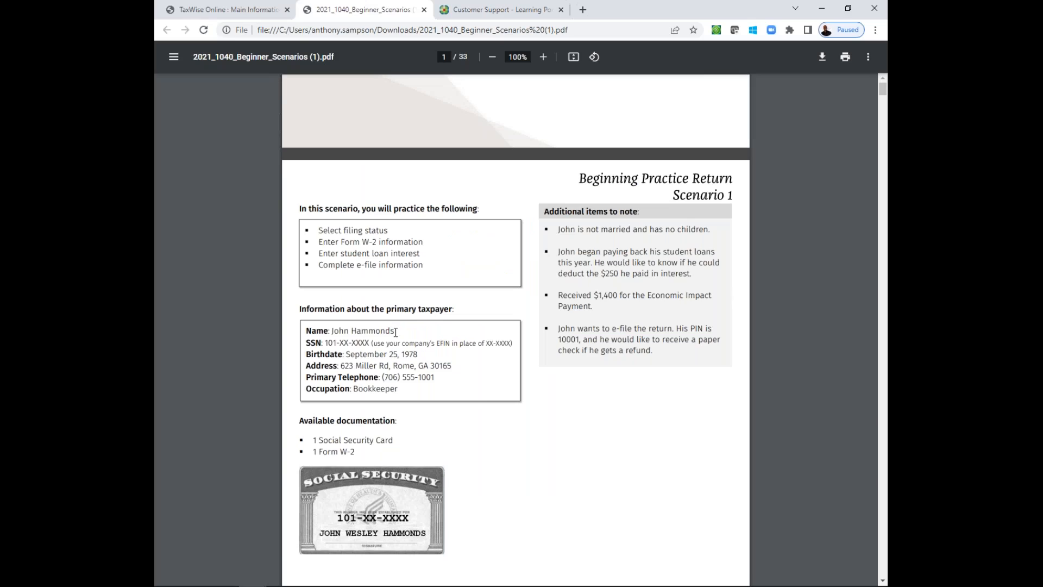
drag(395, 331, 355, 334)
key(ctrl+c)
click(228, 9)
click(465, 254)
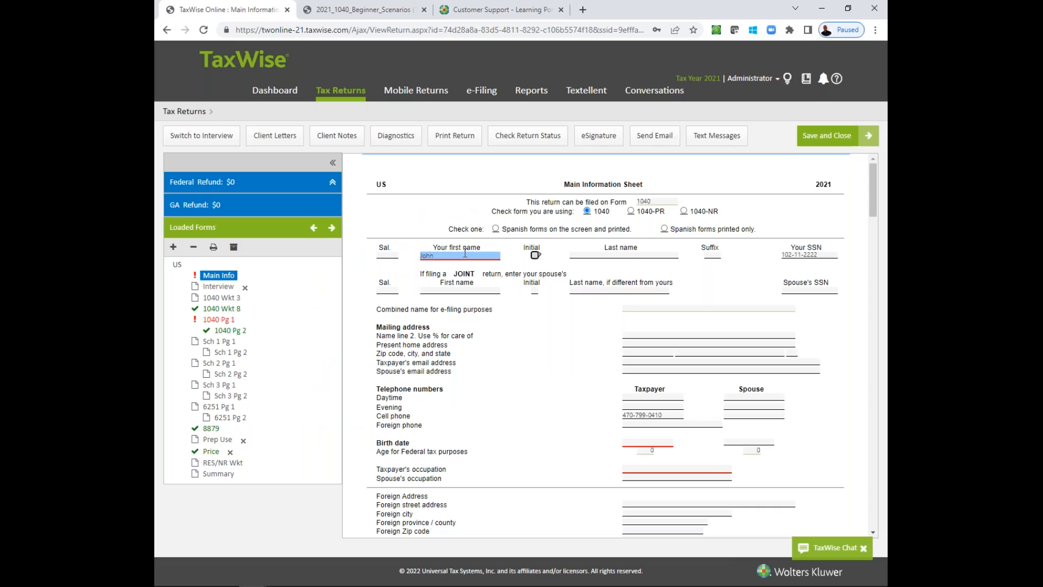
key(Tab)
key(ctrl+v)
key(Tab)
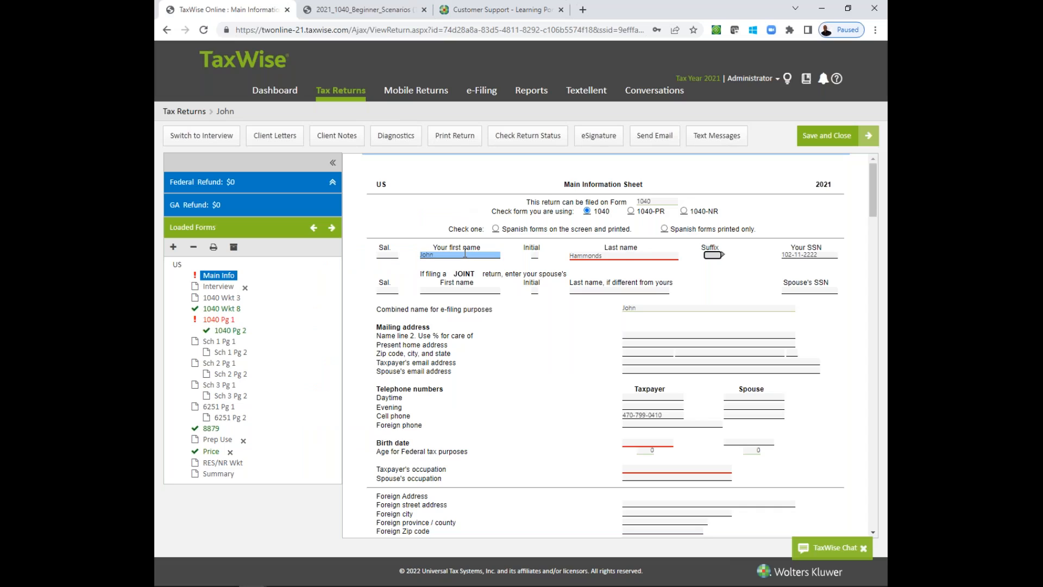
Expand the Federal Refund summary, then return to the scenario PDF
click(332, 187)
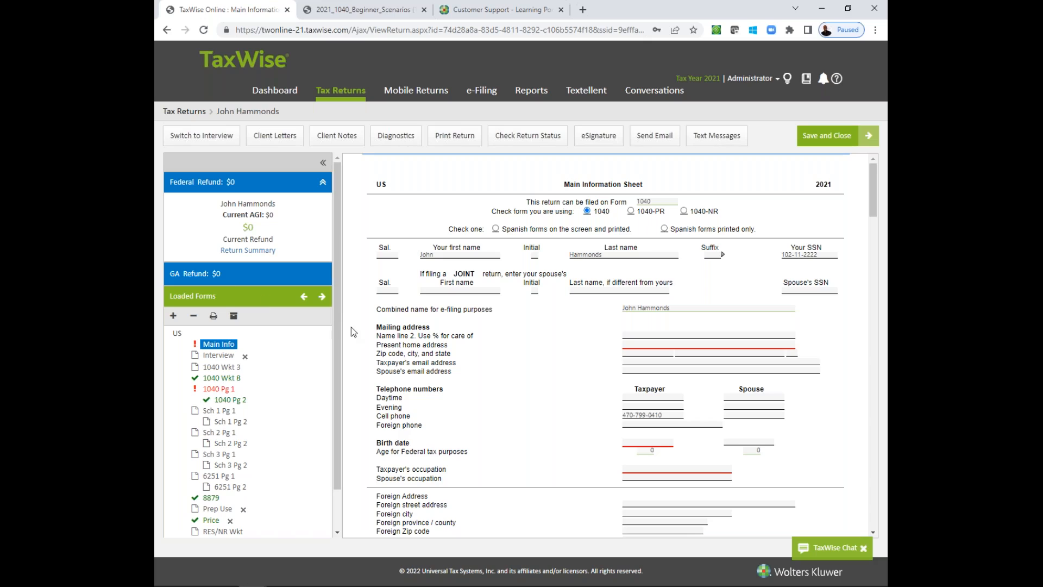
drag(338, 331, 338, 298)
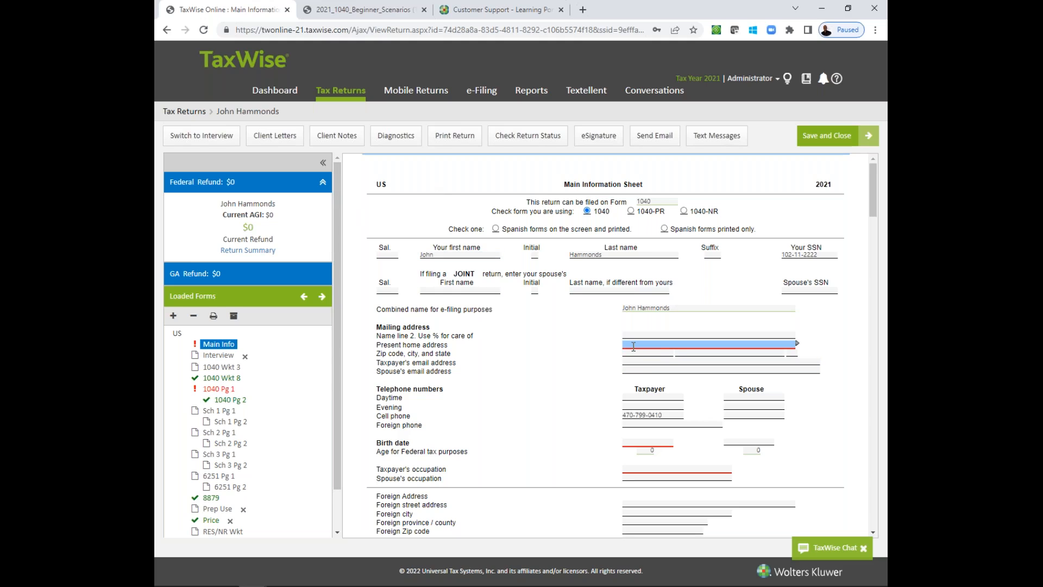
click(367, 9)
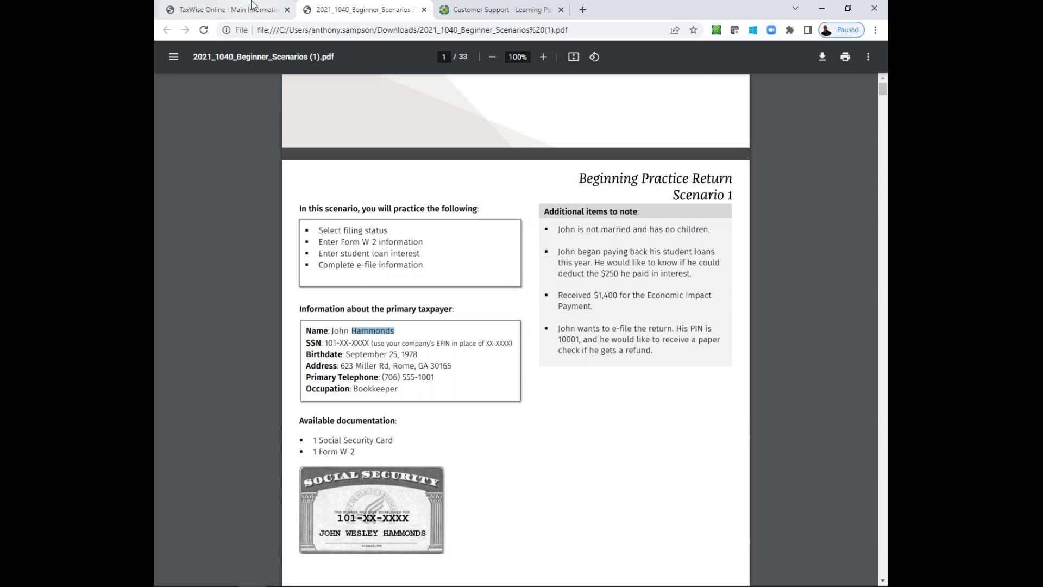
Enter the taxpayer's street address in Present home address
click(220, 9)
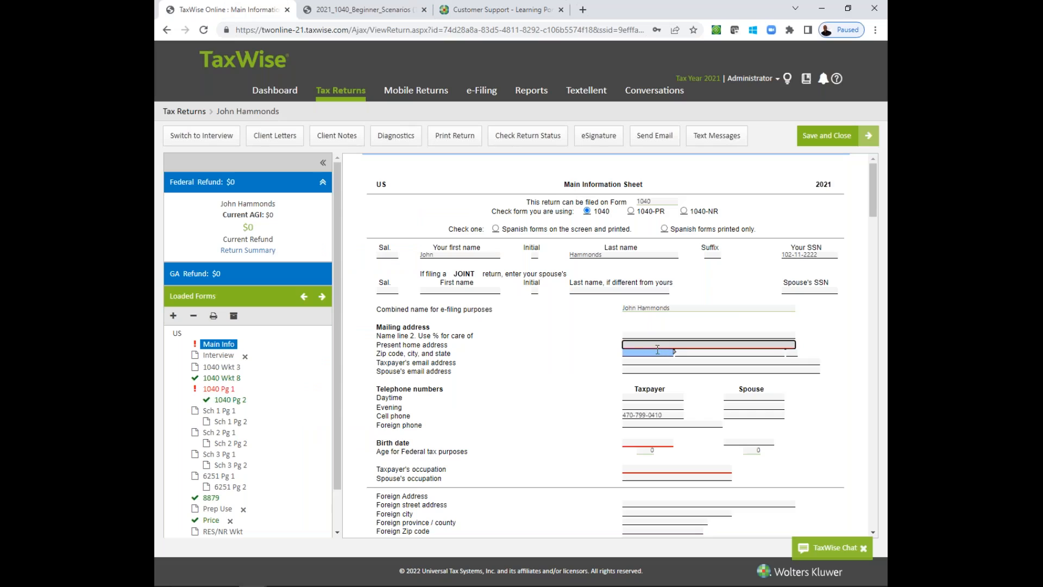
click(654, 344)
text(623 Mille)
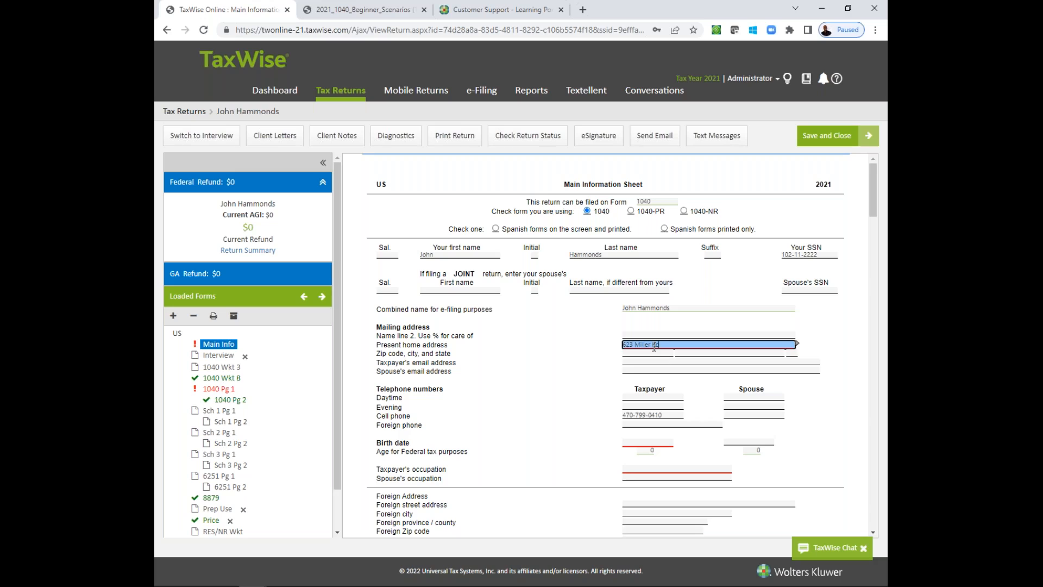
text(r Rd)
key(Tab)
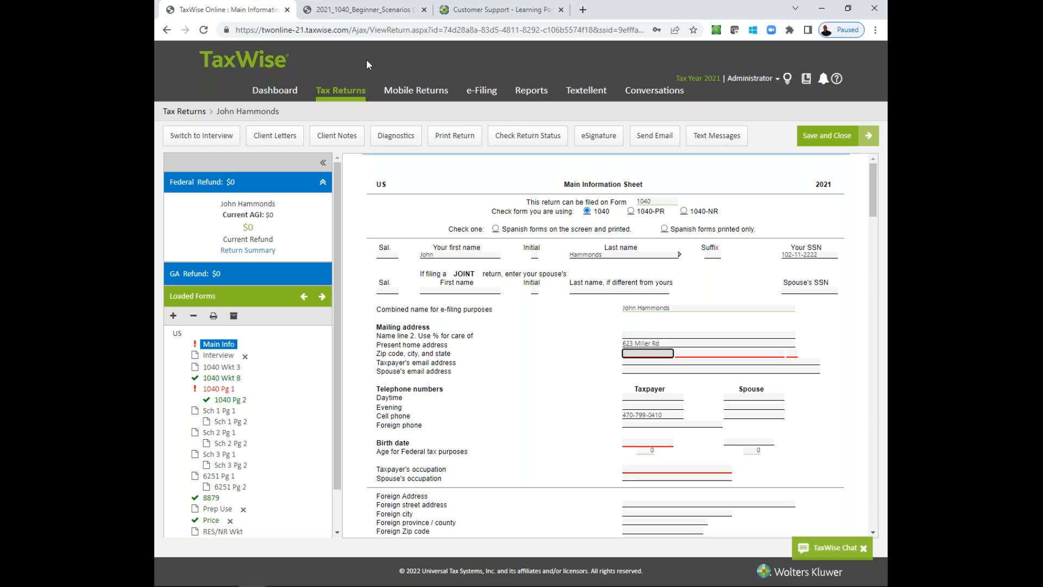
Enter the ZIP code from the scenario so city and state fill in automatically
click(348, 10)
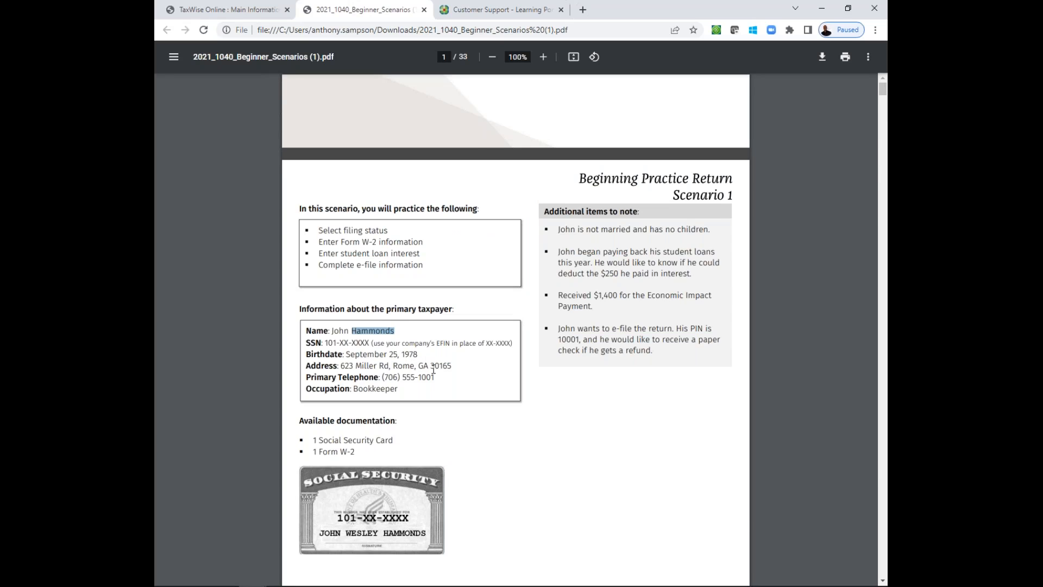
drag(423, 370, 446, 370)
click(255, 10)
click(629, 354)
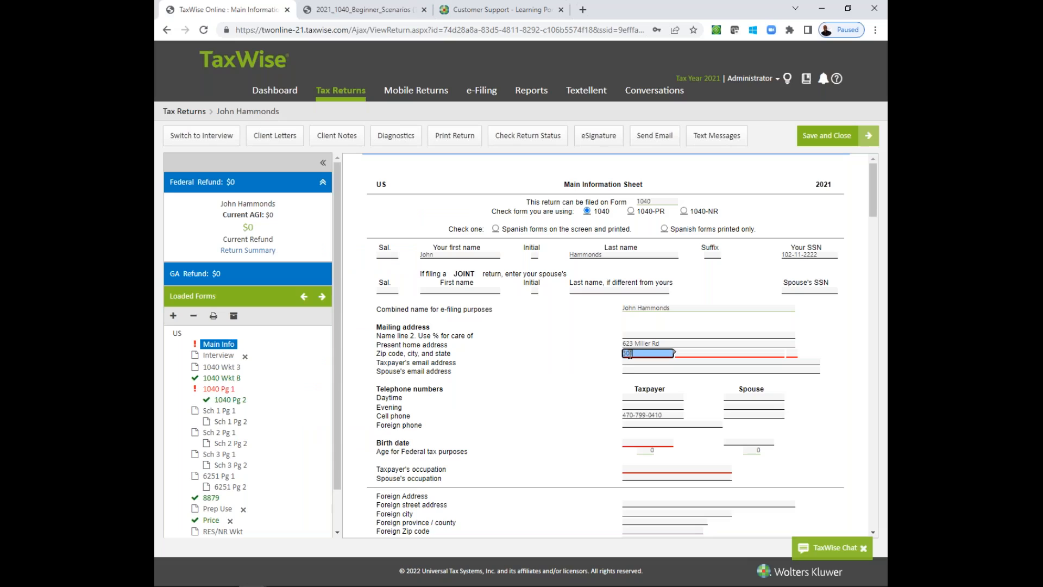
text(30165)
key(Tab)
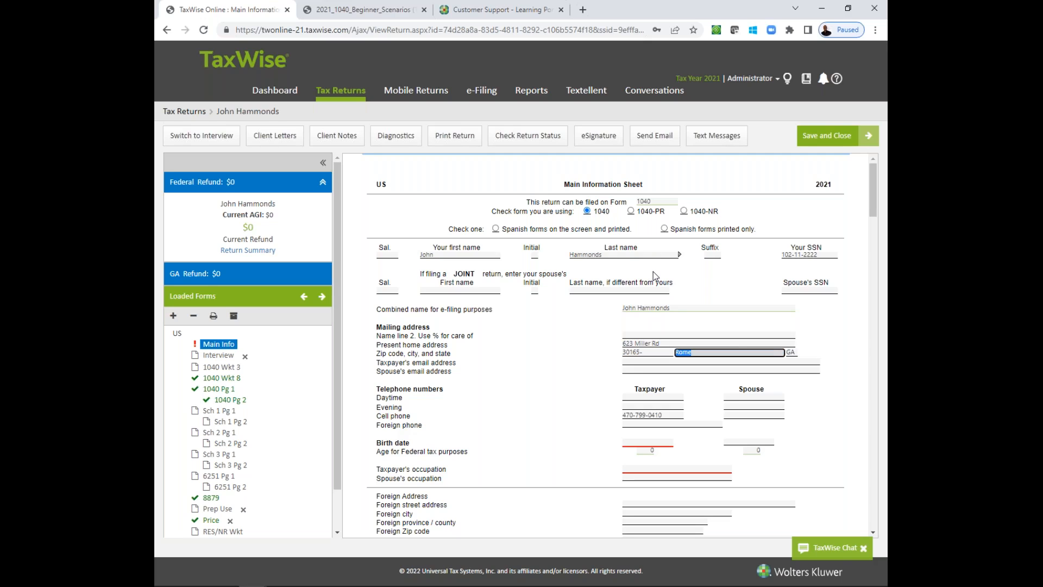
scroll(653, 271, up, 3)
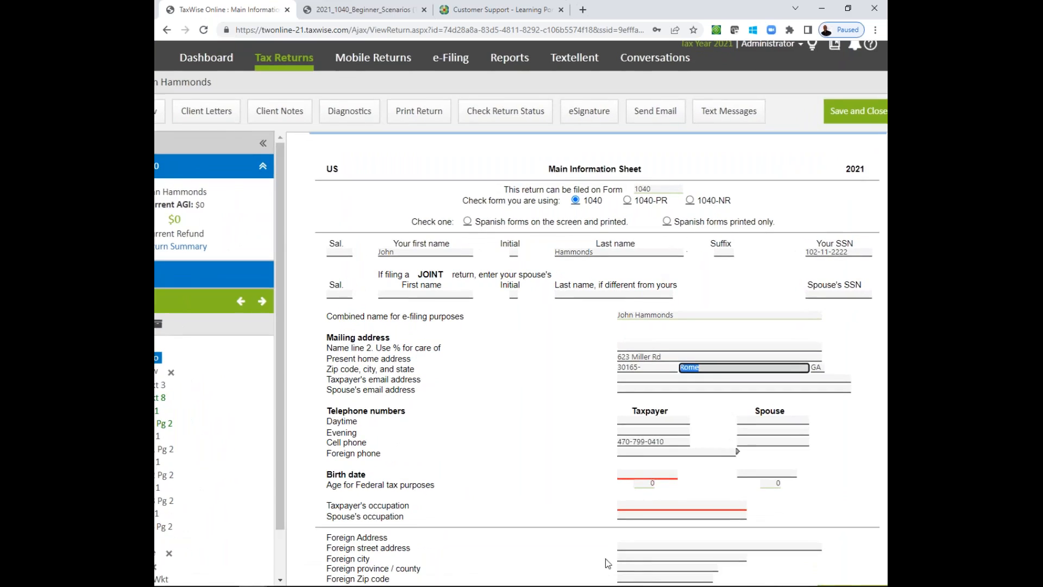
Enter the taxpayer's birth date from the scenario PDF in the Birth date field
click(582, 477)
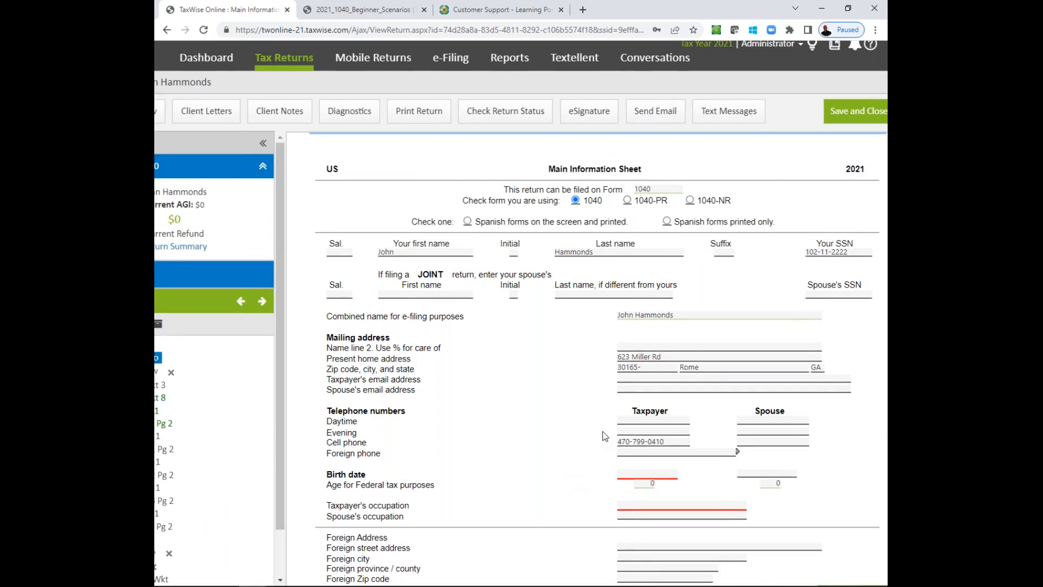
scroll(636, 413, down, 1)
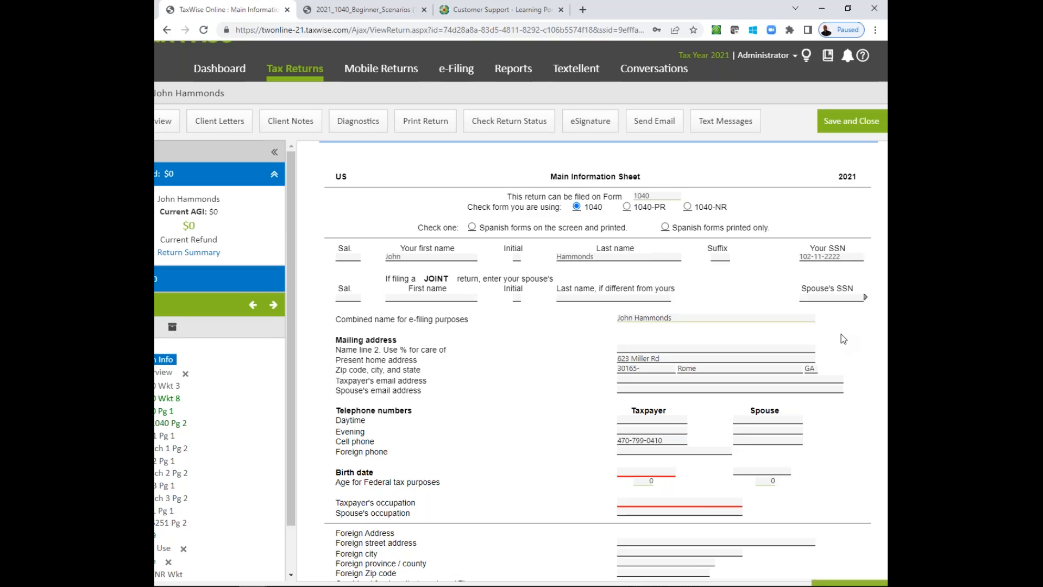
scroll(841, 337, down, 1)
scroll(841, 333, down, 1)
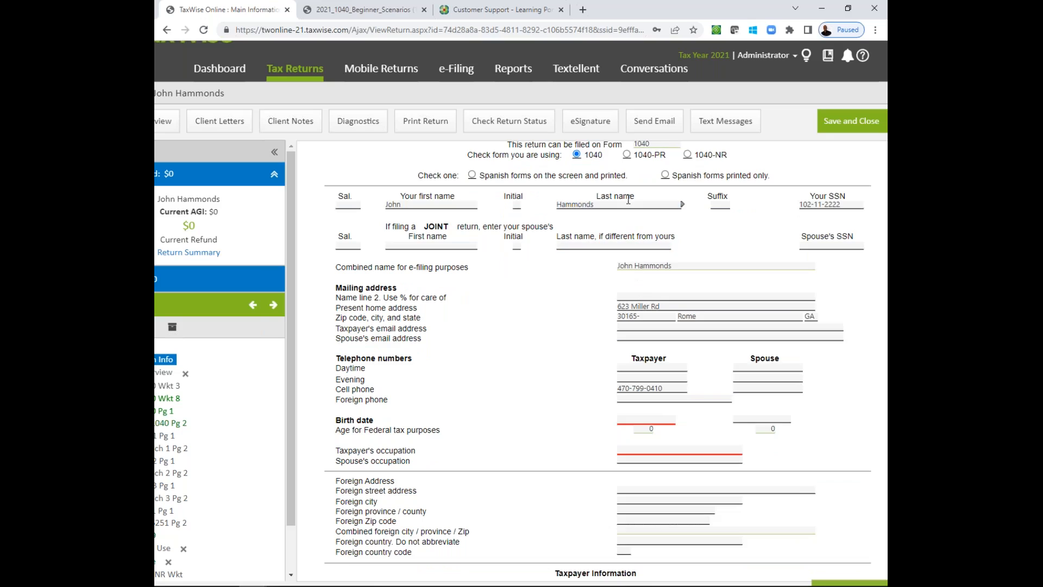
click(648, 316)
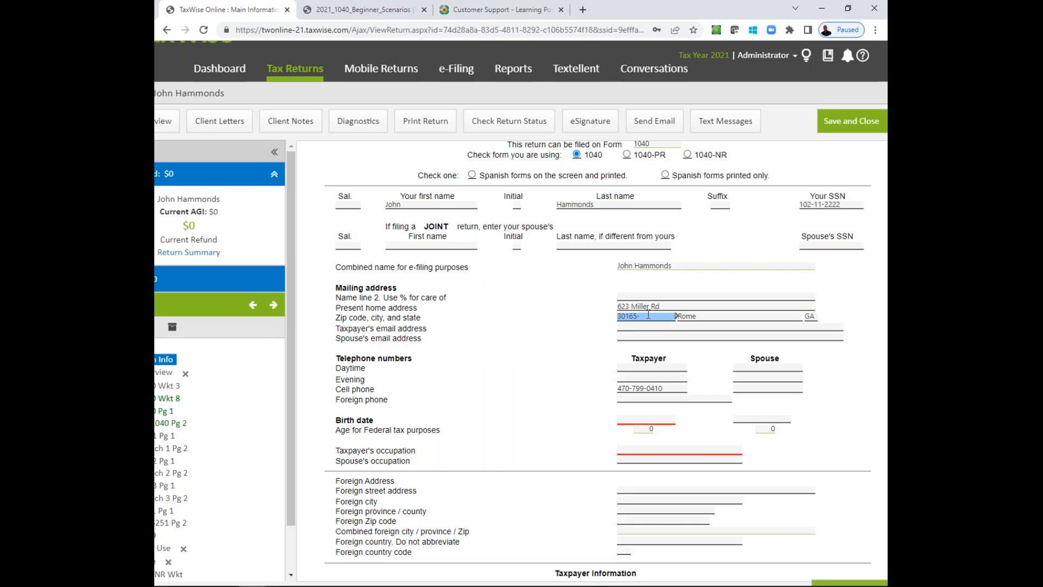
click(646, 419)
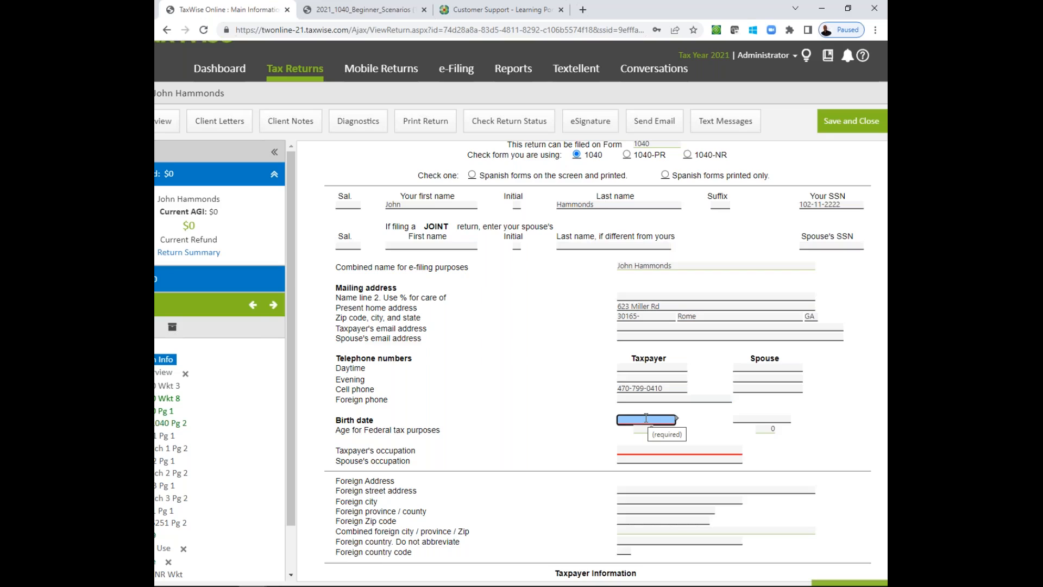
text(01/01/)
click(369, 10)
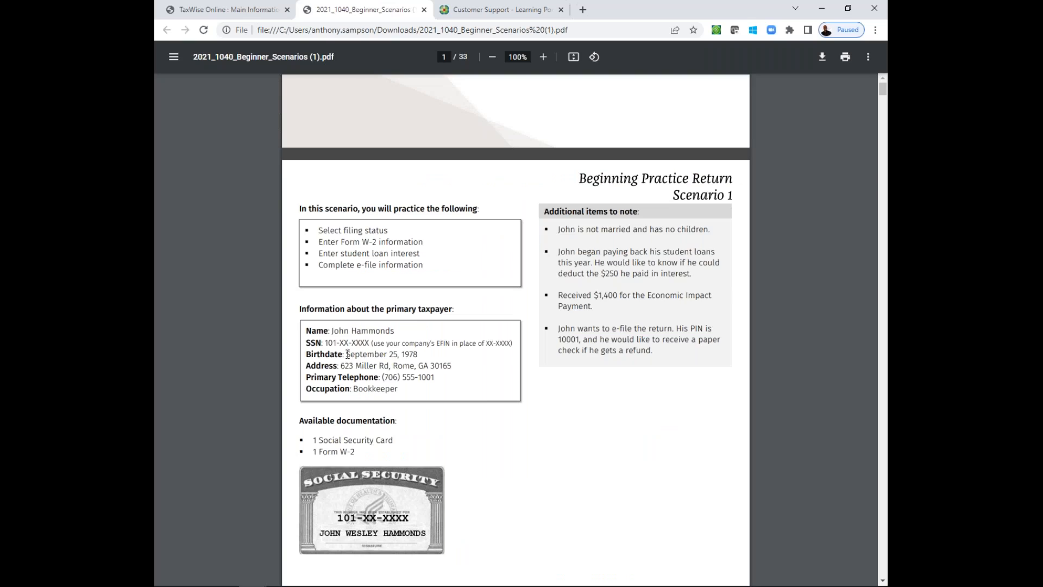
drag(347, 353, 397, 353)
click(244, 6)
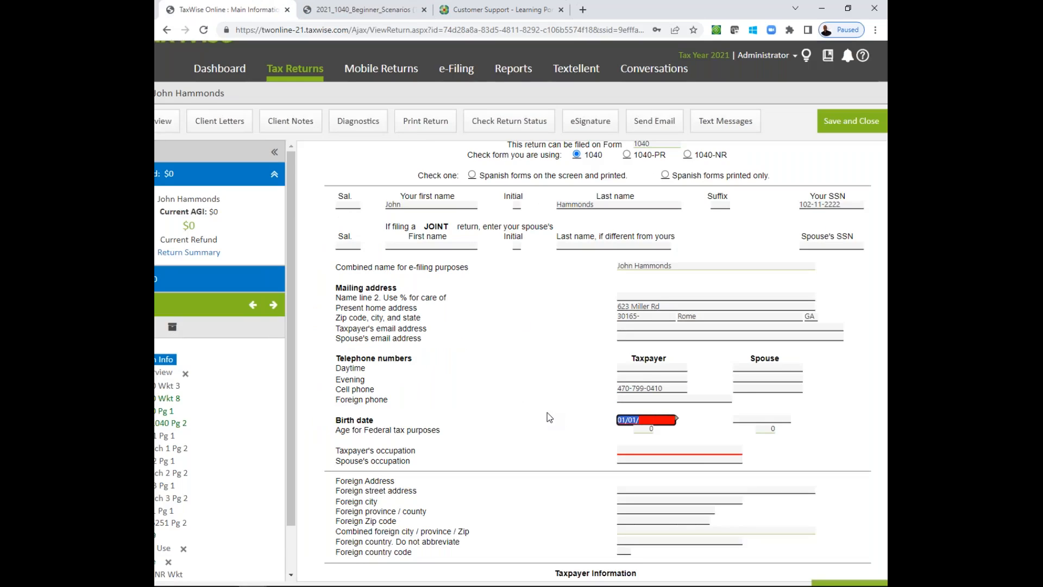
text(09/25/1978)
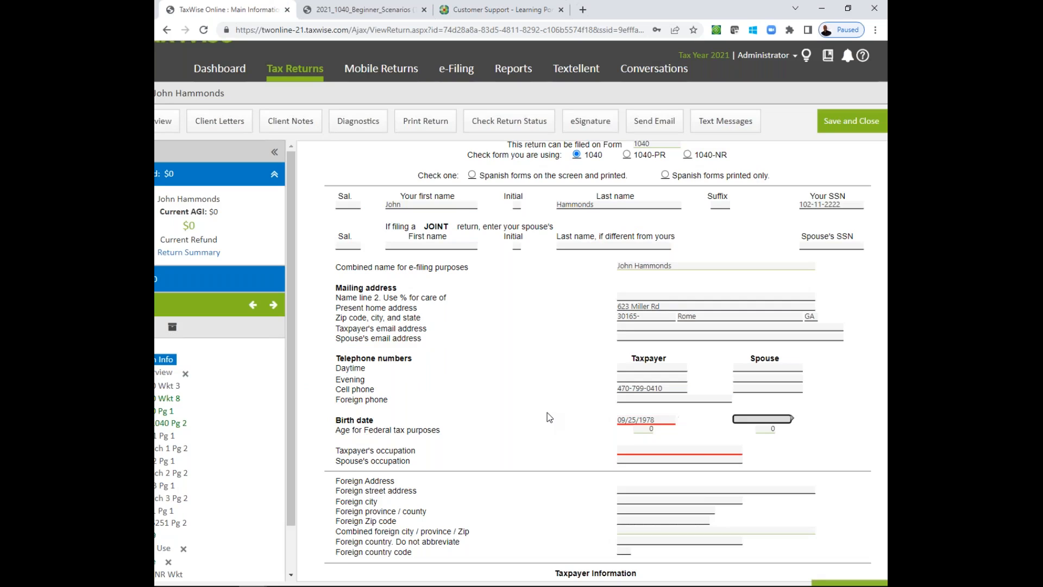
Copy Bookkeeper from the scenario and paste it as the taxpayer's occupation
click(356, 7)
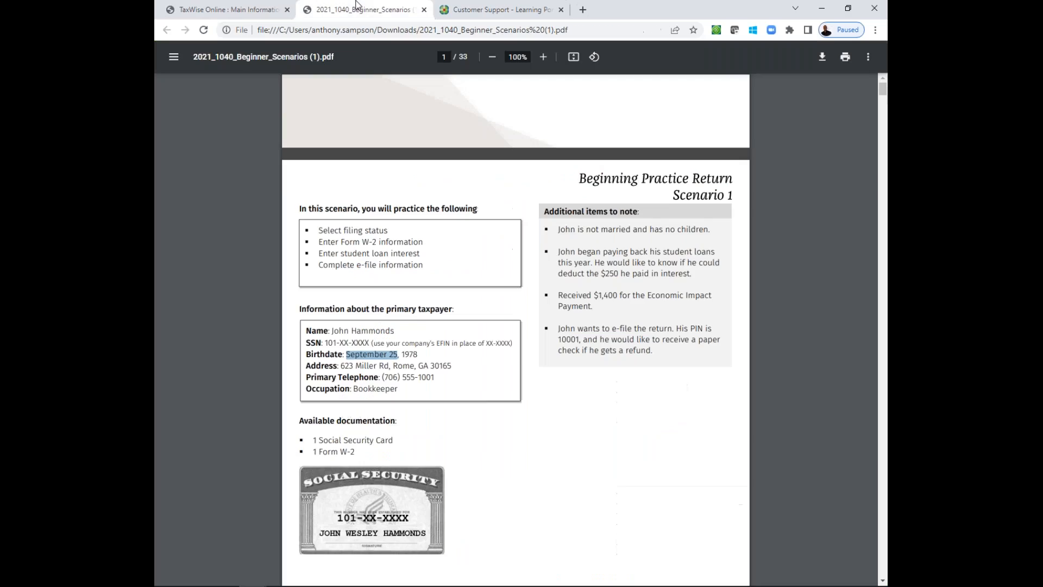
double_click(363, 389)
key(ctrl+c)
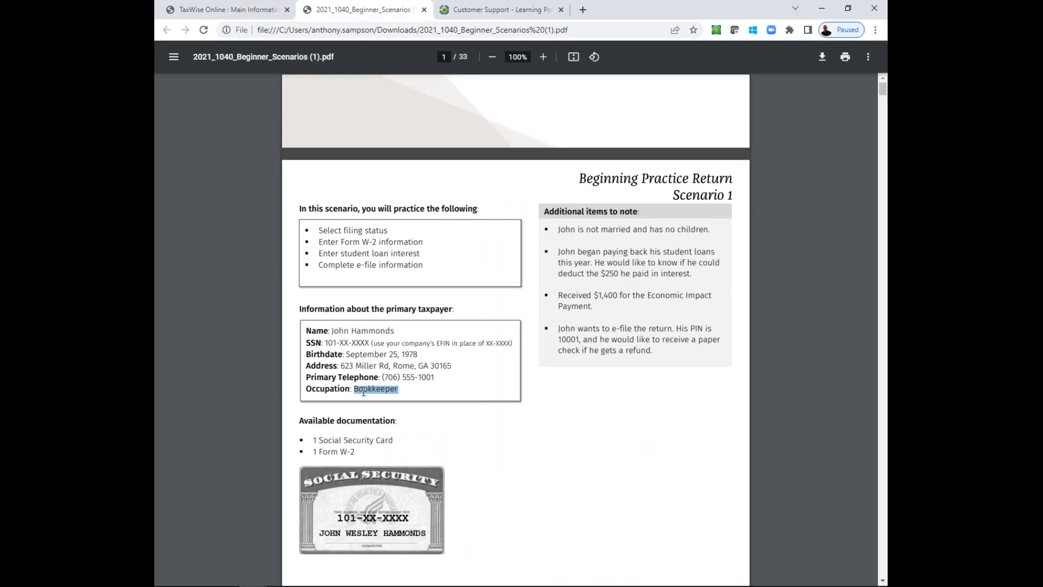
click(243, 13)
click(643, 449)
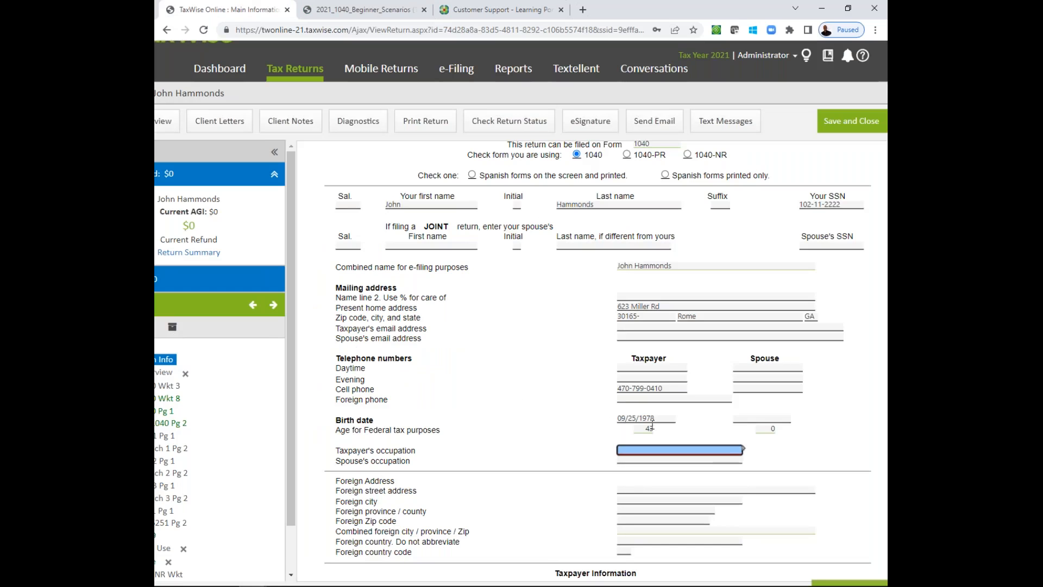
key(ctrl+v)
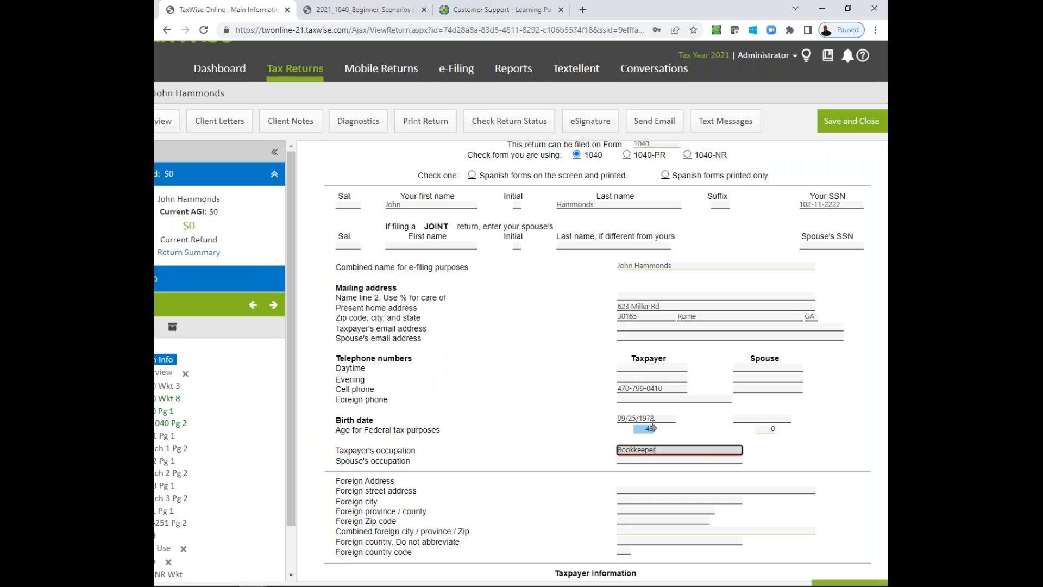
scroll(653, 428, down, 5)
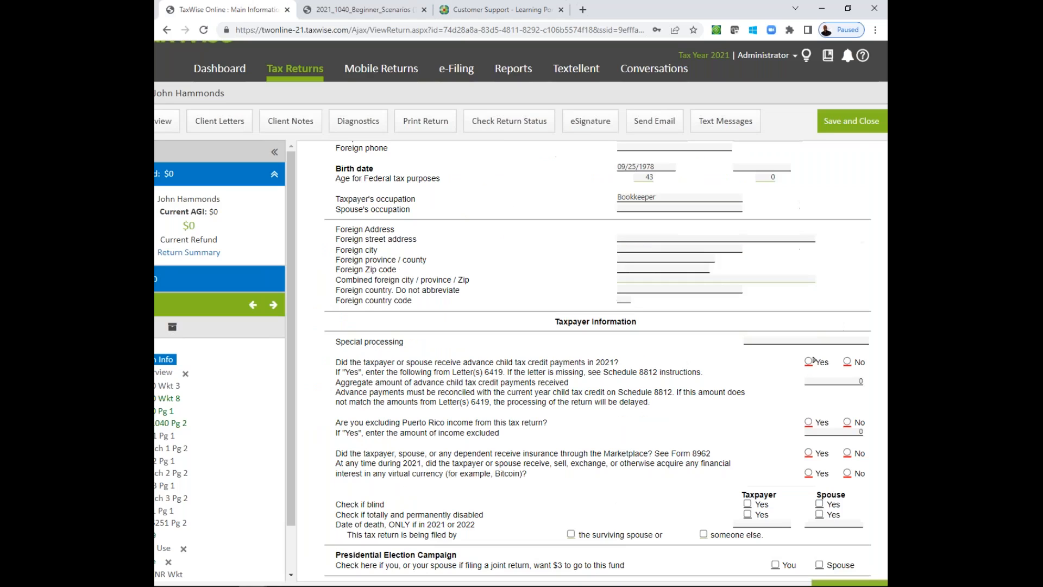
Mark No for advance child tax credit payments, Puerto Rico income exclusion and Marketplace coverage
click(847, 362)
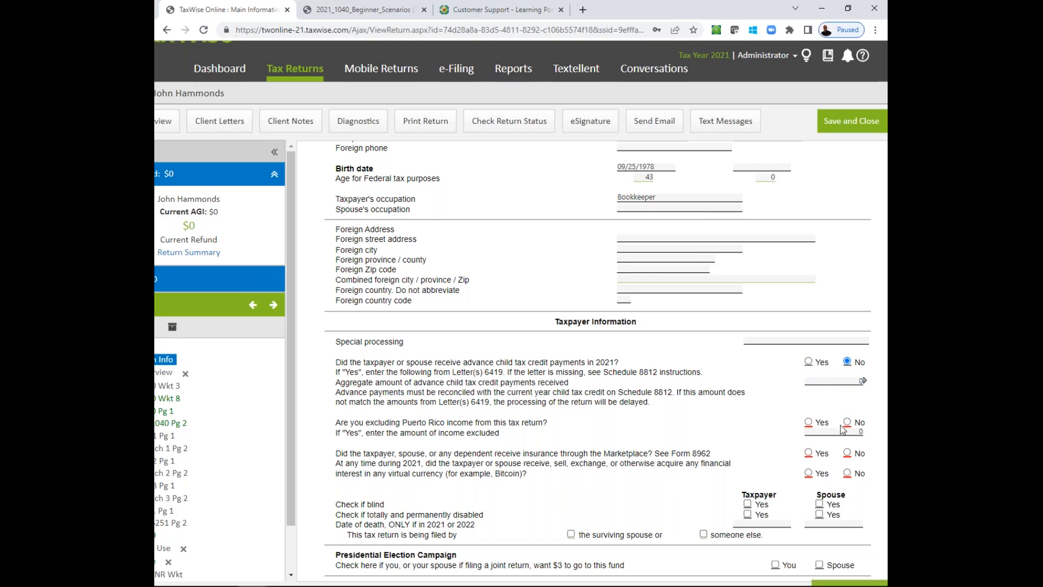
click(362, 9)
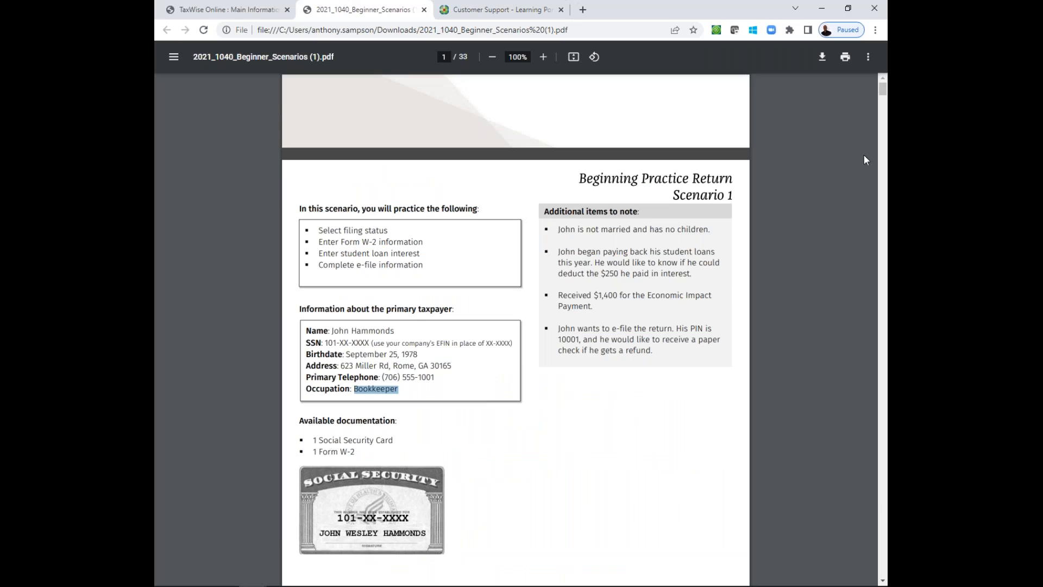
drag(882, 90, 885, 66)
click(229, 9)
click(700, 197)
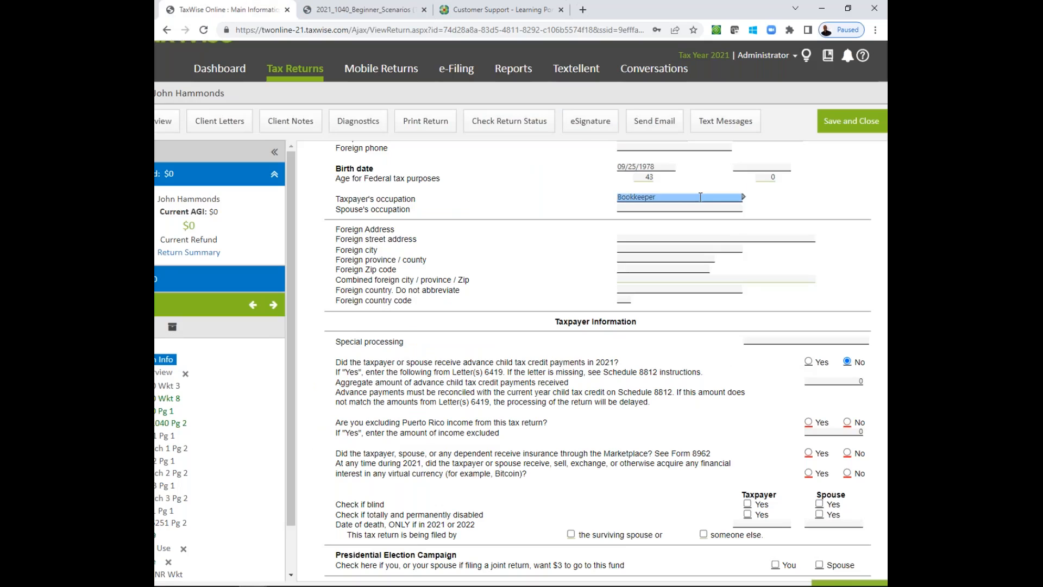
click(848, 422)
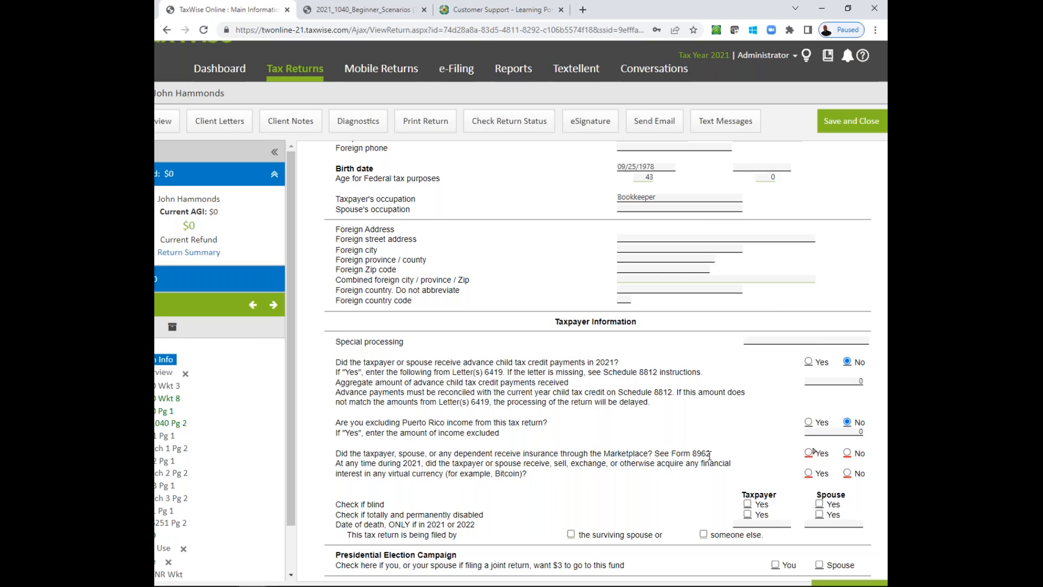
click(848, 454)
click(370, 11)
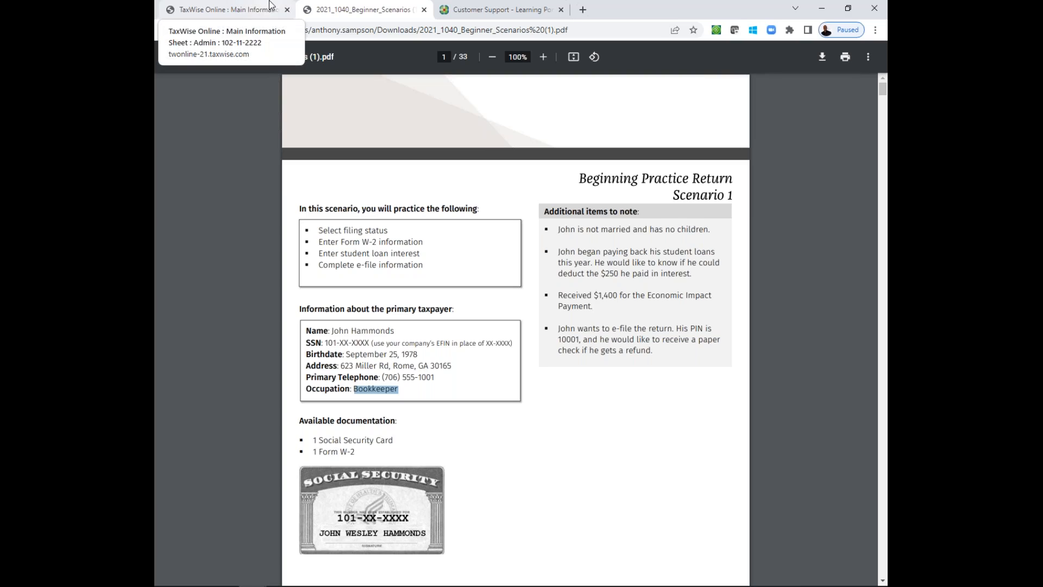
click(217, 6)
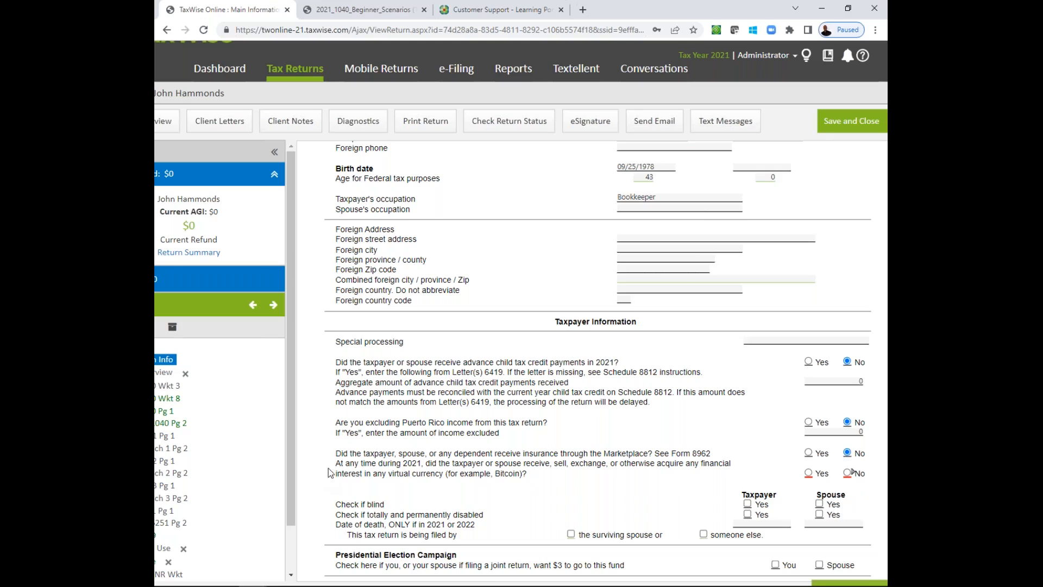
Mark the virtual currency question Yes and choose Single under Filing Status and Exemptions
drag(335, 461, 522, 475)
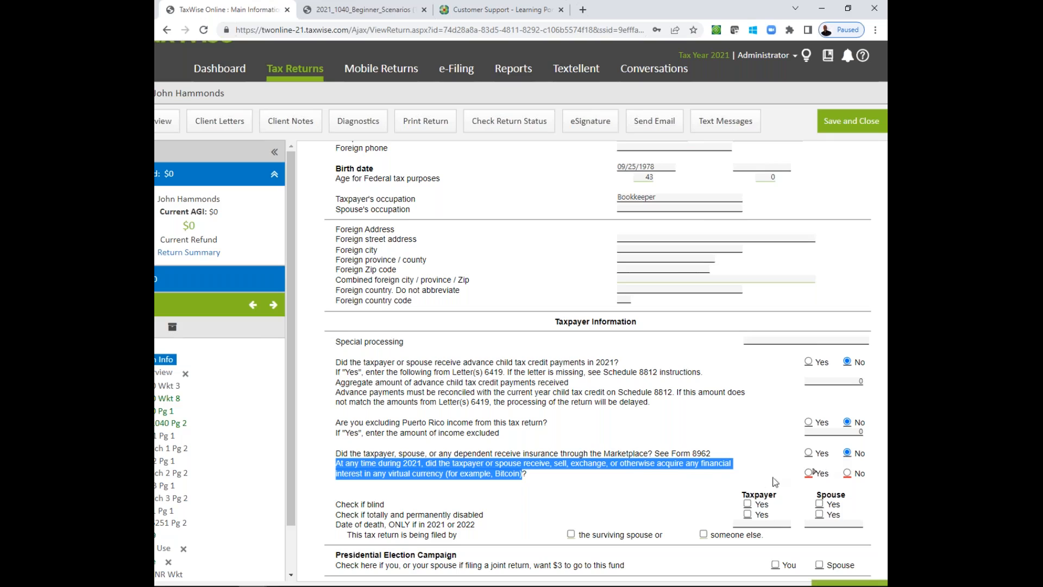
click(809, 473)
scroll(796, 475, down, 5)
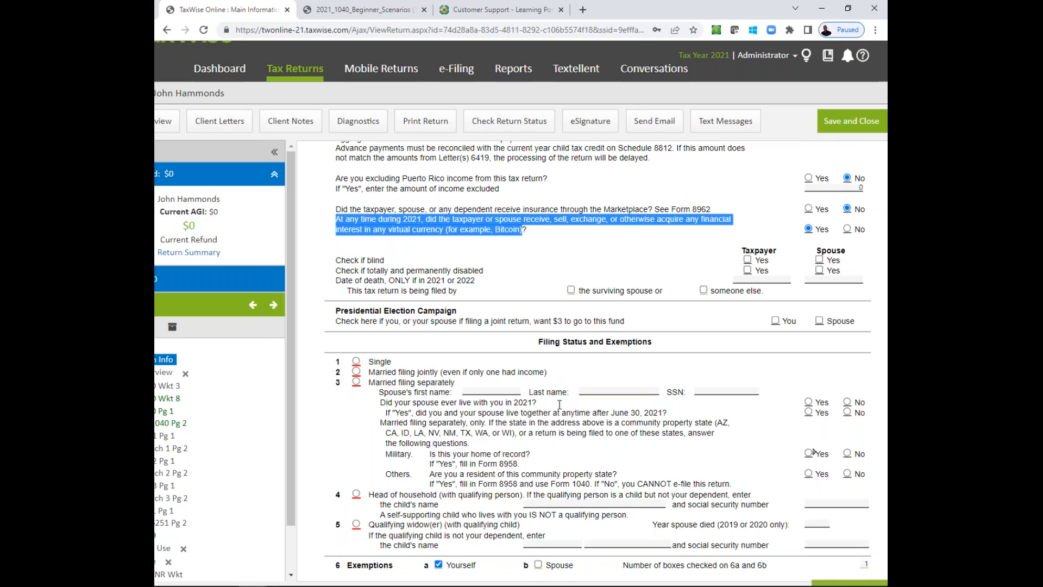
click(356, 362)
In the Self-Select PIN section, choose e-filing the income tax return with PINs
key(Return)
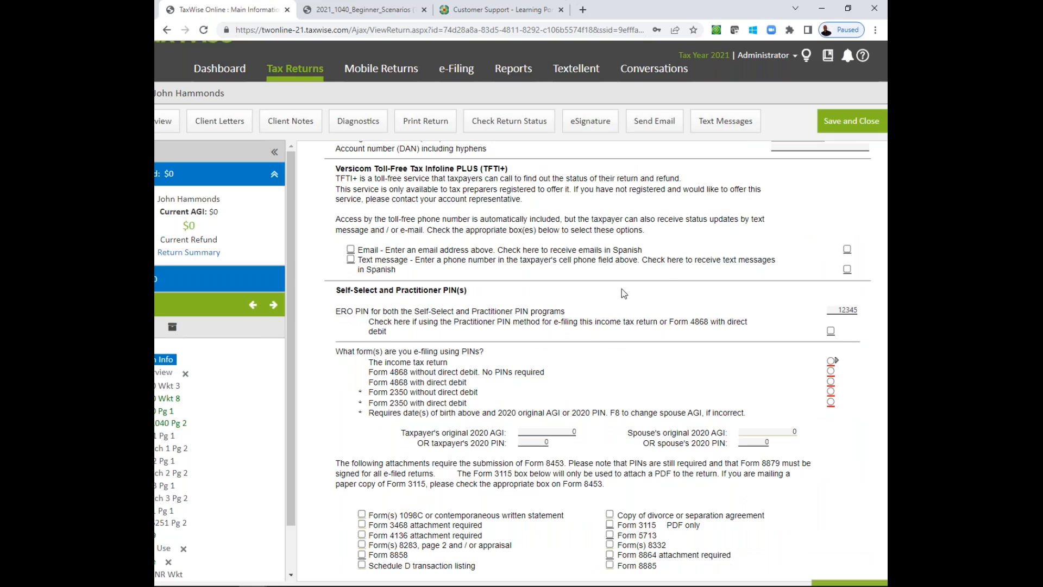
key(Return)
click(830, 362)
key(Return)
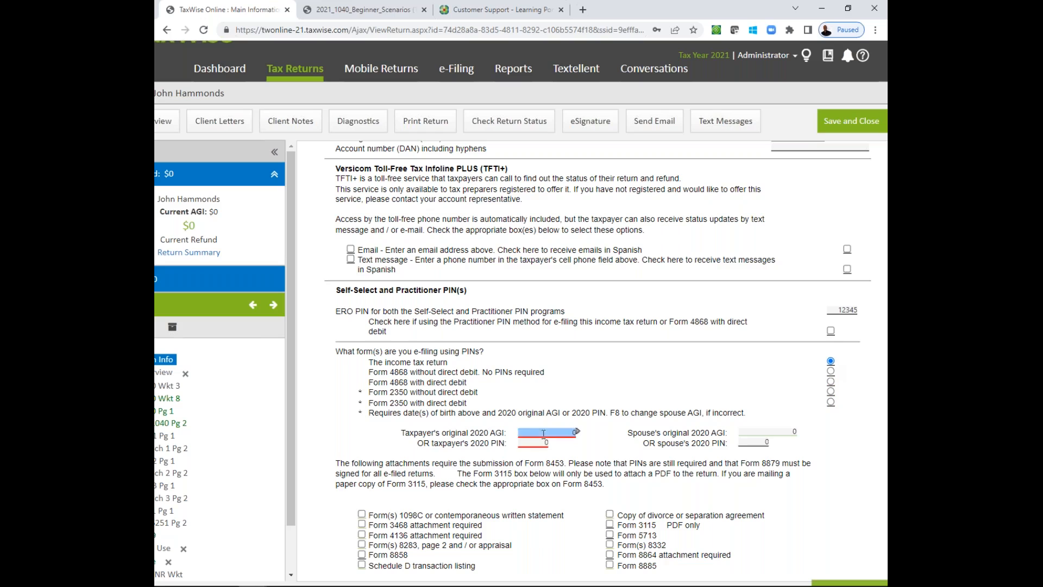
Copy the taxpayer's PIN from the scenario PDF into the 2020 PIN field
click(363, 10)
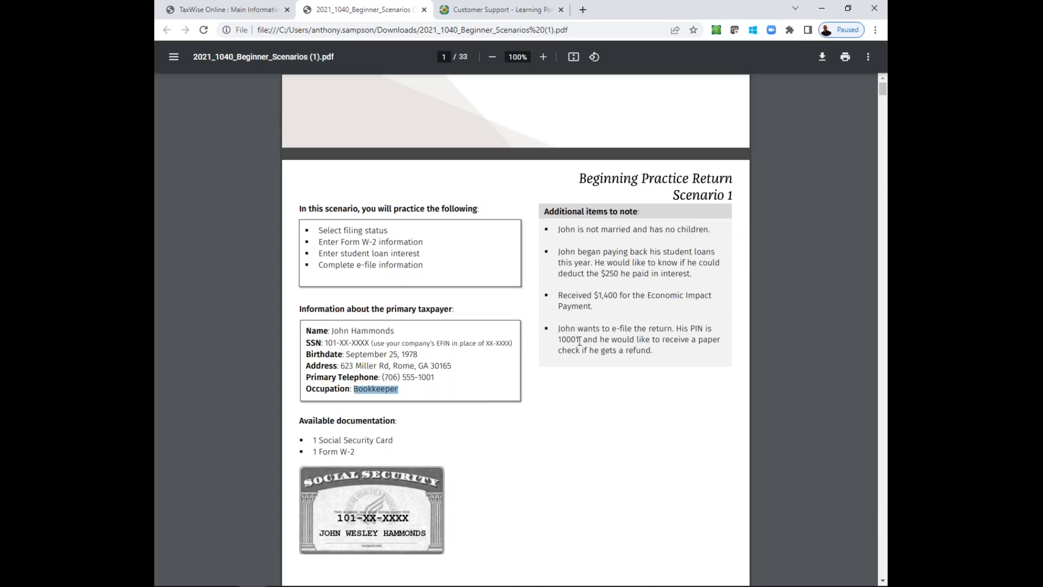
drag(580, 338, 560, 339)
key(ctrl+c)
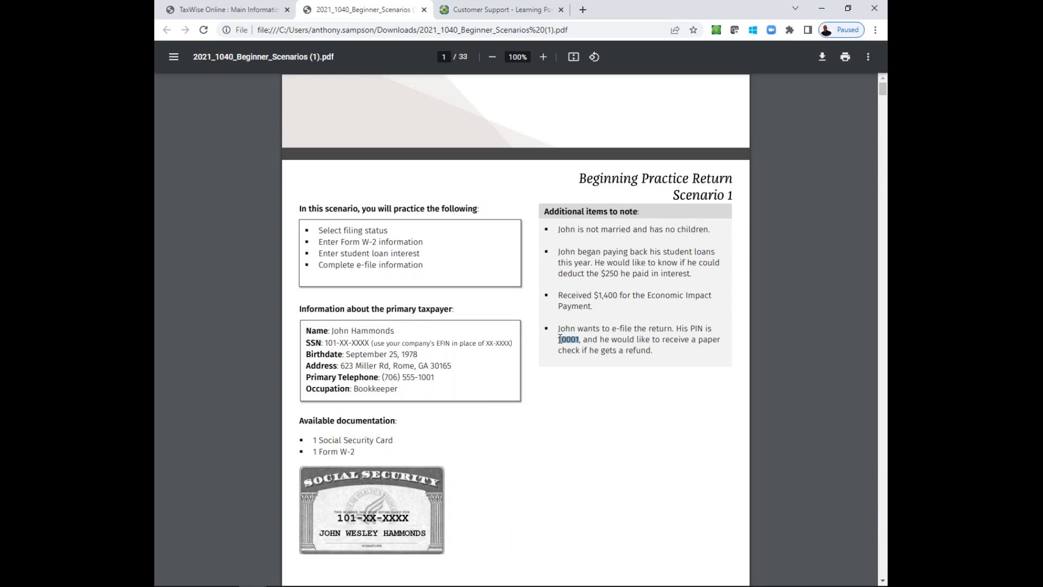
click(255, 7)
click(533, 442)
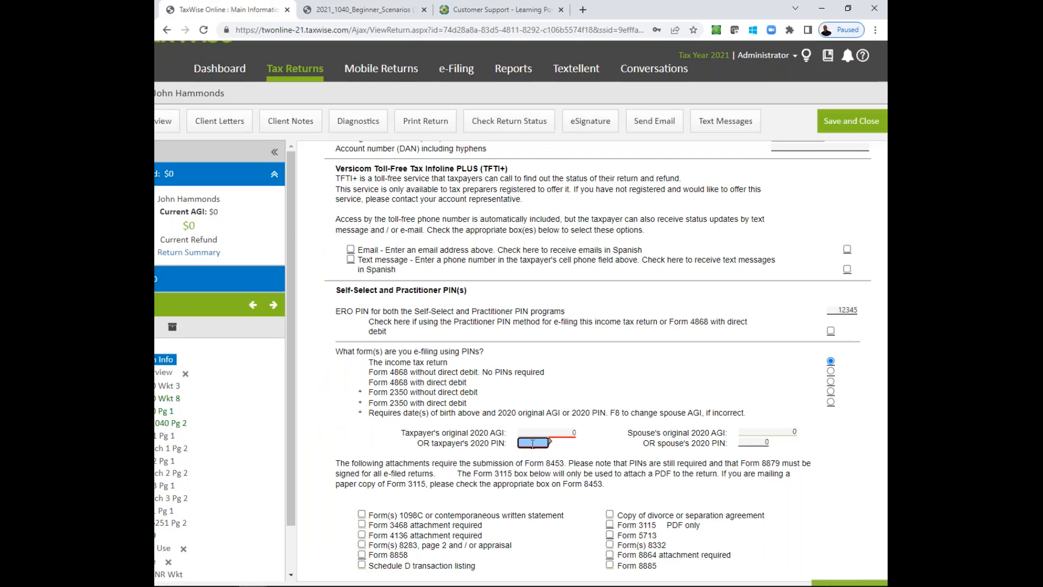
key(ctrl+v)
scroll(673, 342, up, 2)
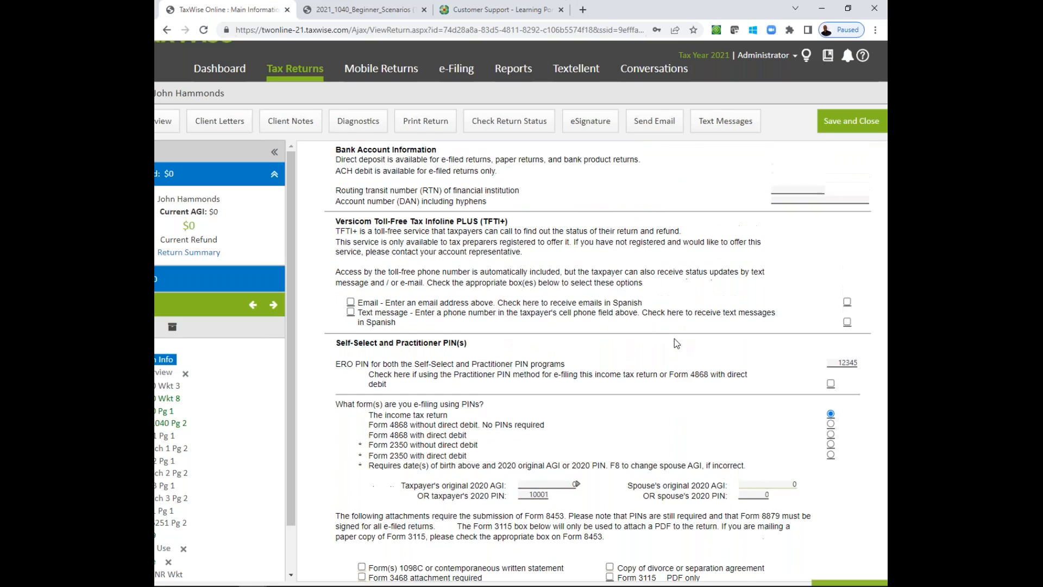
scroll(674, 338, up, 5)
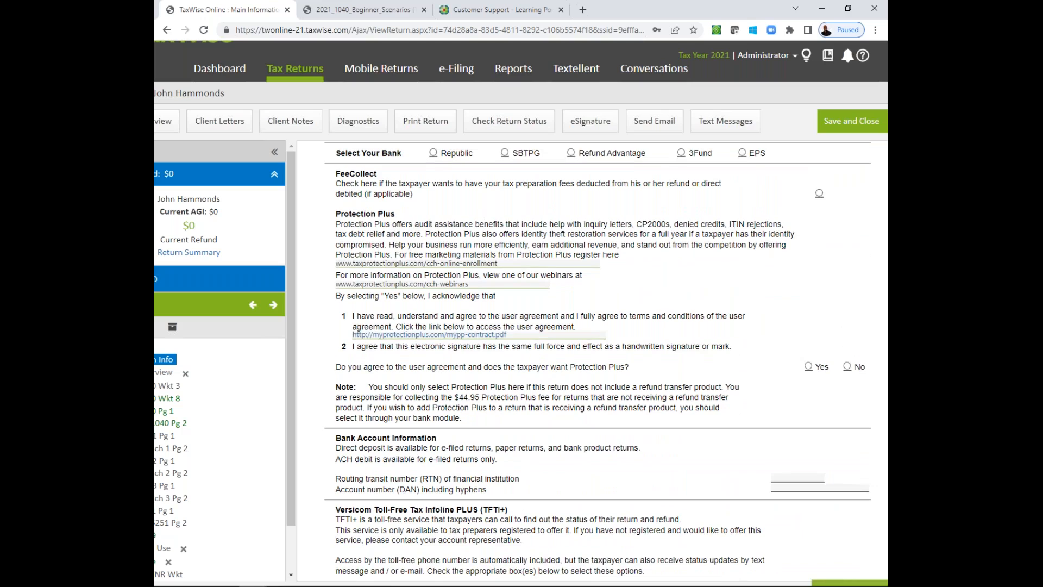
scroll(598, 360, up, 5)
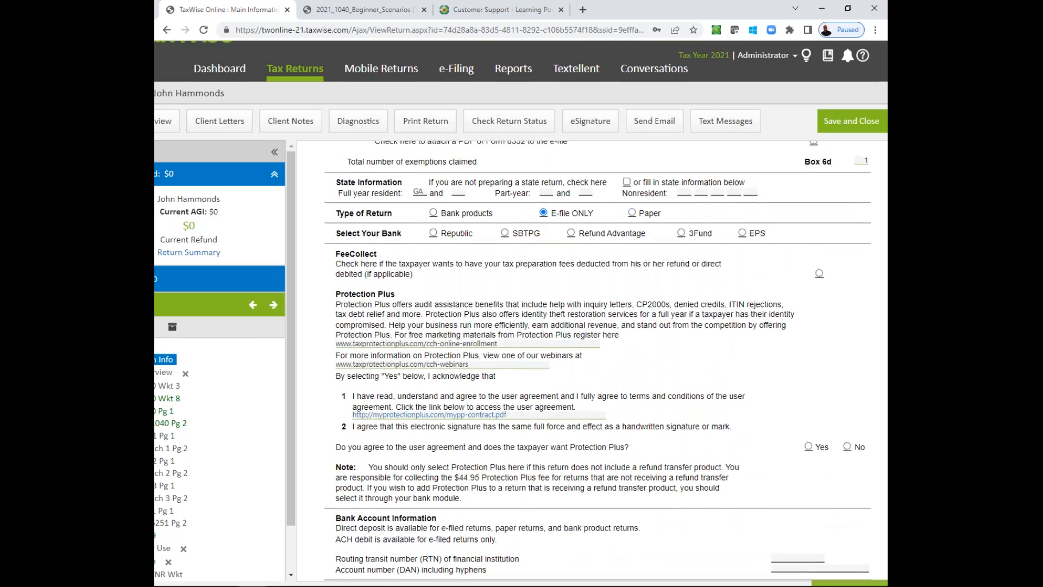
scroll(598, 360, up, 3)
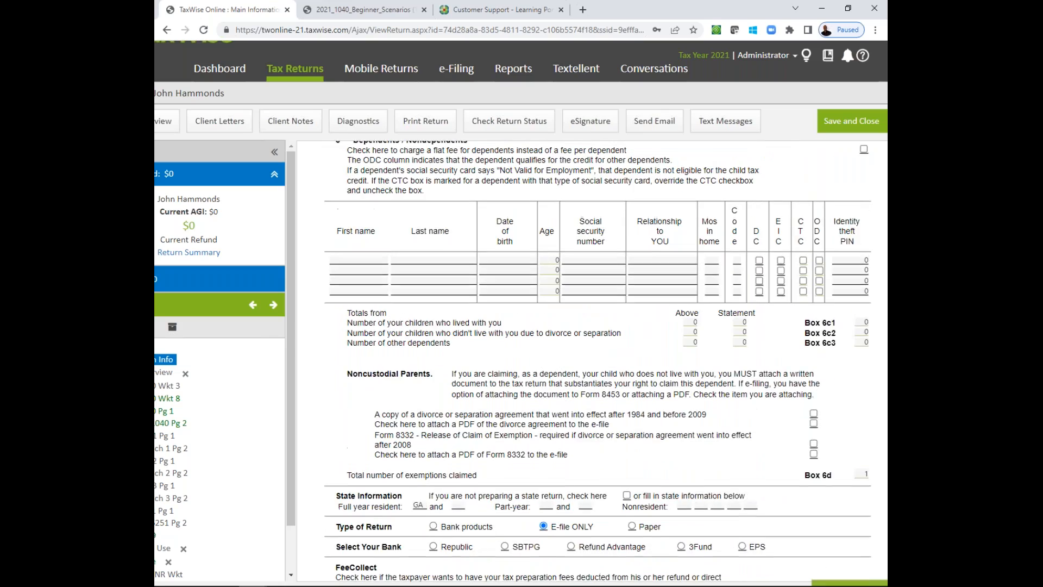
scroll(576, 535, down, 10)
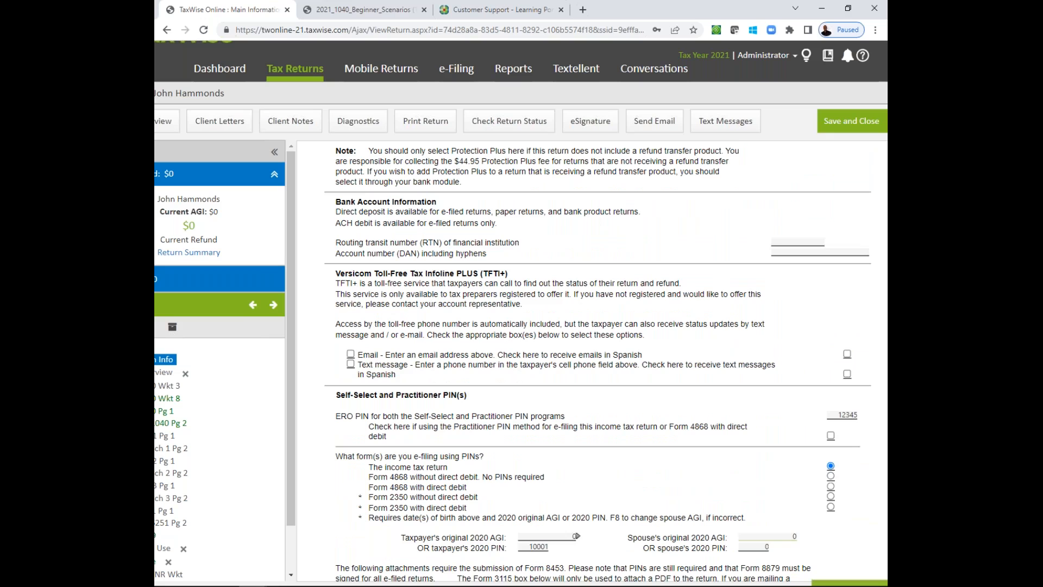
scroll(597, 363, down, 2)
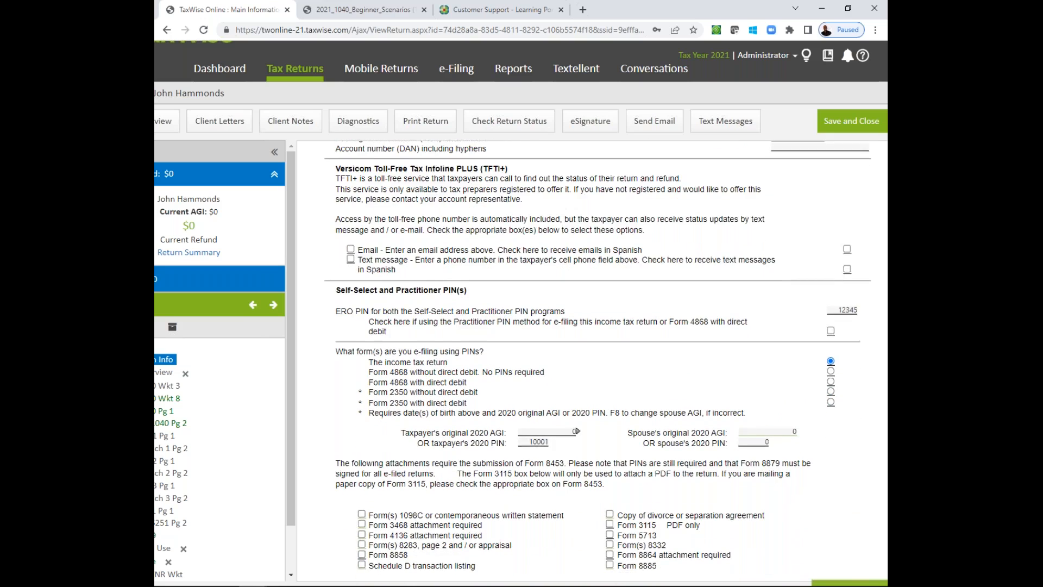
scroll(598, 363, down, 3)
scroll(575, 273, down, 3)
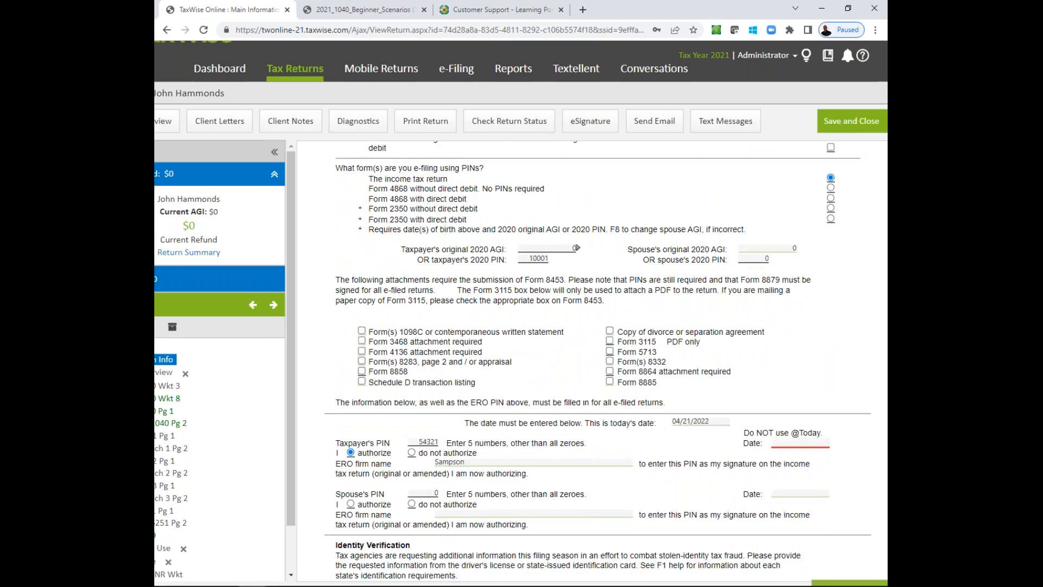
scroll(598, 361, down, 3)
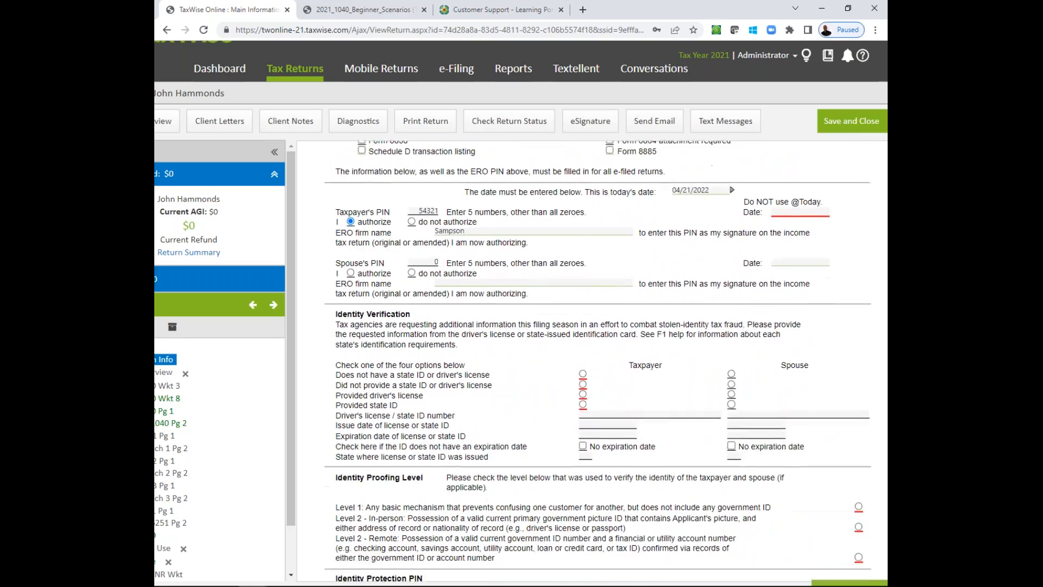
scroll(678, 364, down, 3)
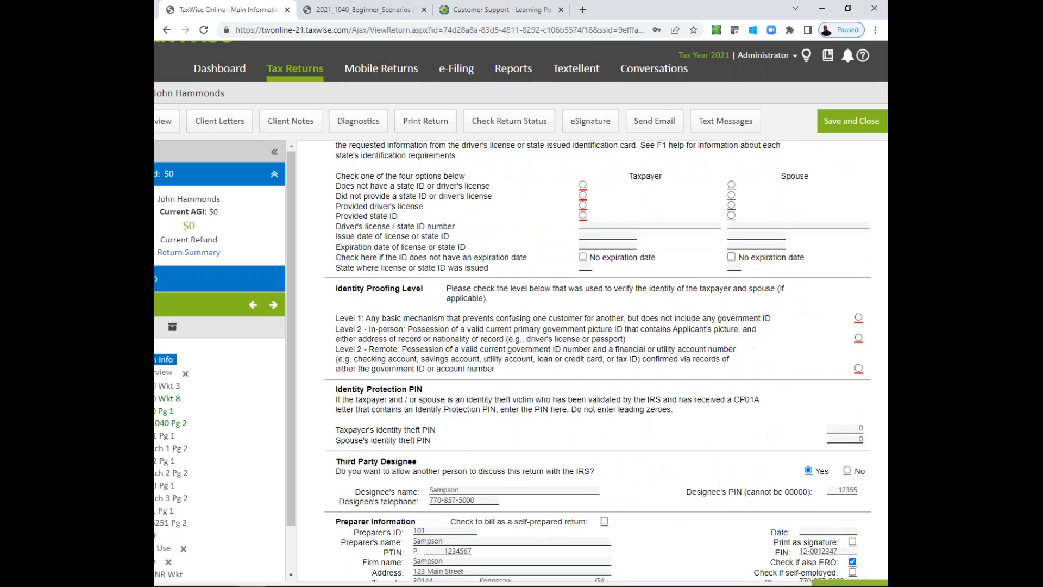
click(850, 428)
scroll(819, 376, up, 15)
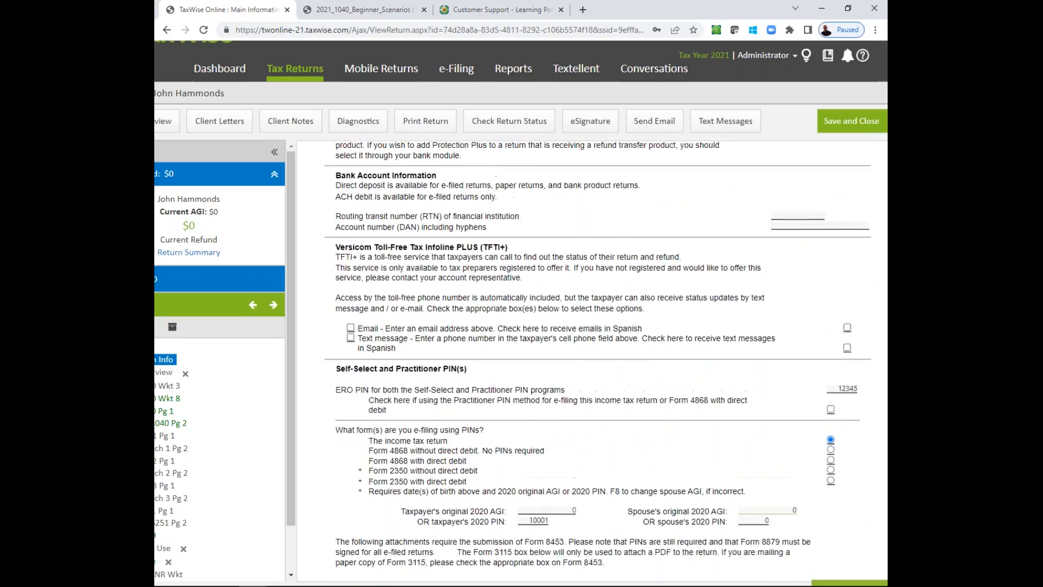
scroll(598, 361, up, 12)
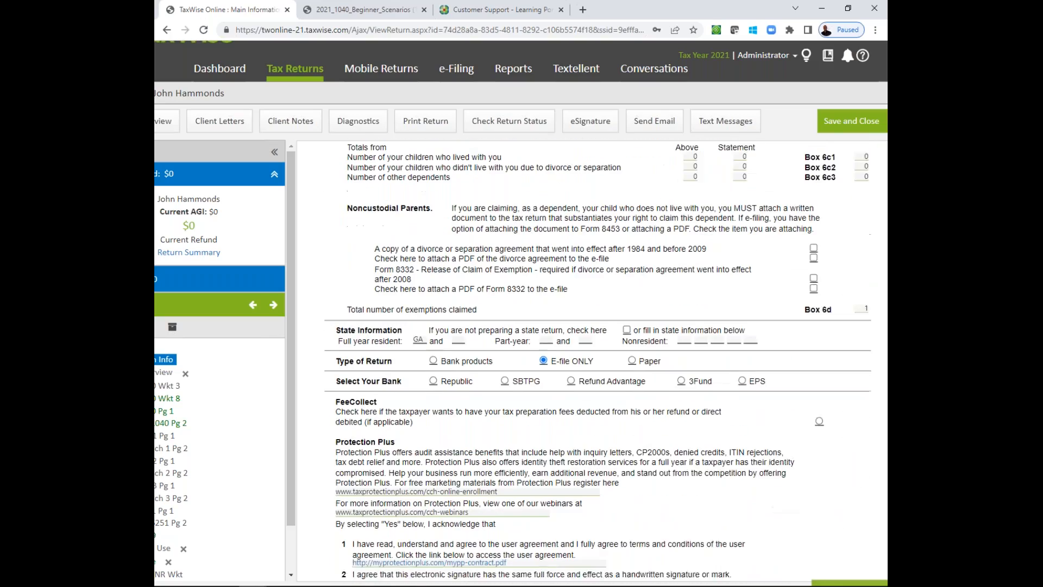
click(419, 349)
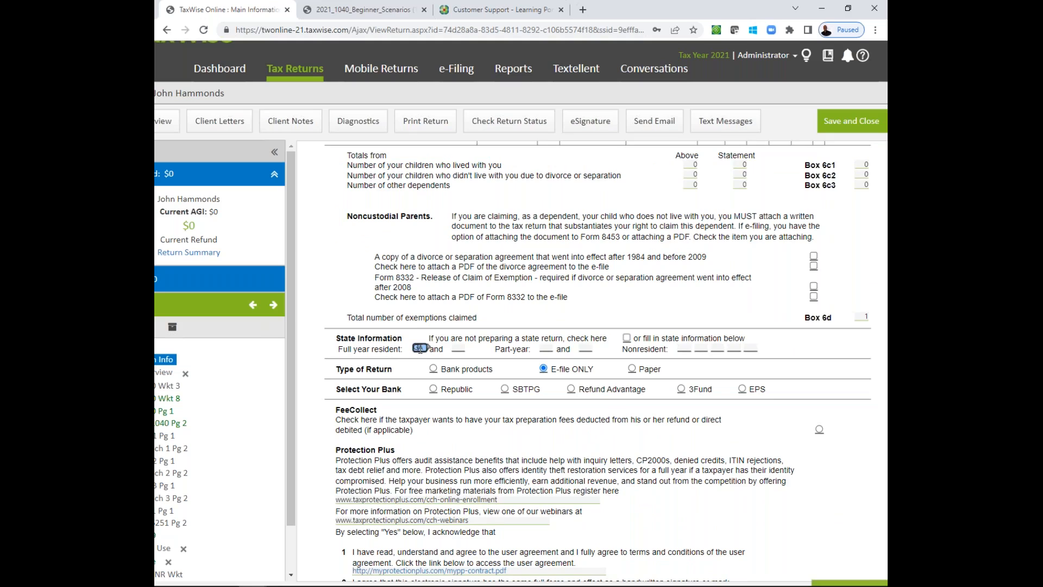
key(Tab)
key(ctrl)
key(ctrl)
scroll(557, 386, down, 3)
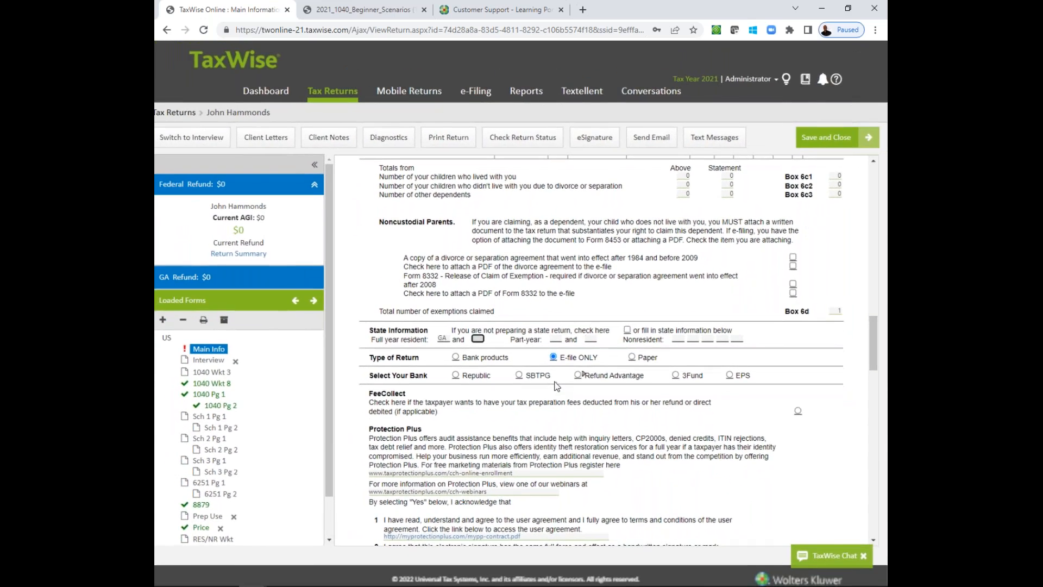
Date the taxpayer's e-file signature 04/21/2022 and authorize the taxpayer's PIN as the signature
scroll(557, 387, up, 1)
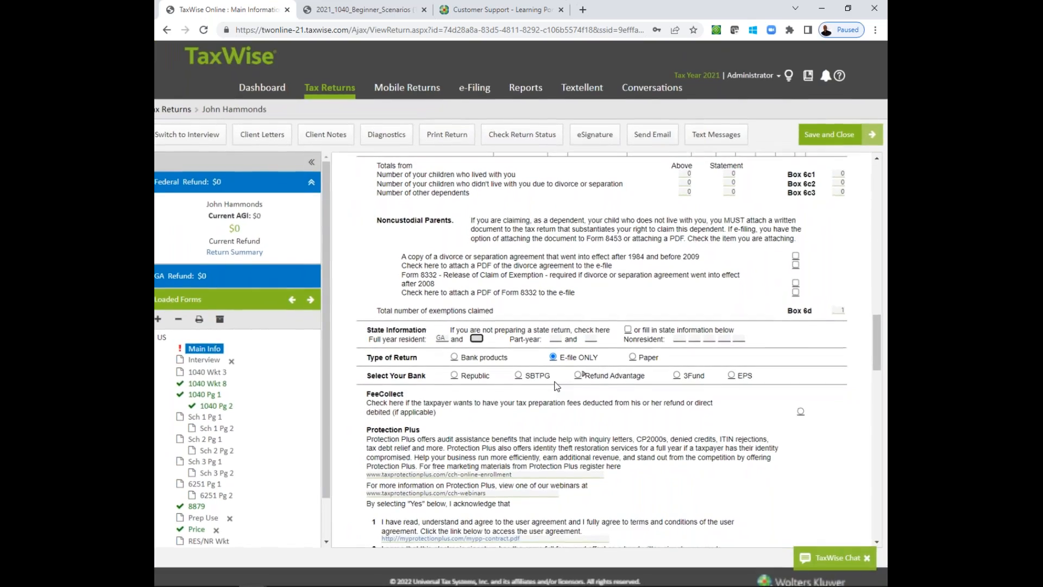
scroll(556, 386, down, 2)
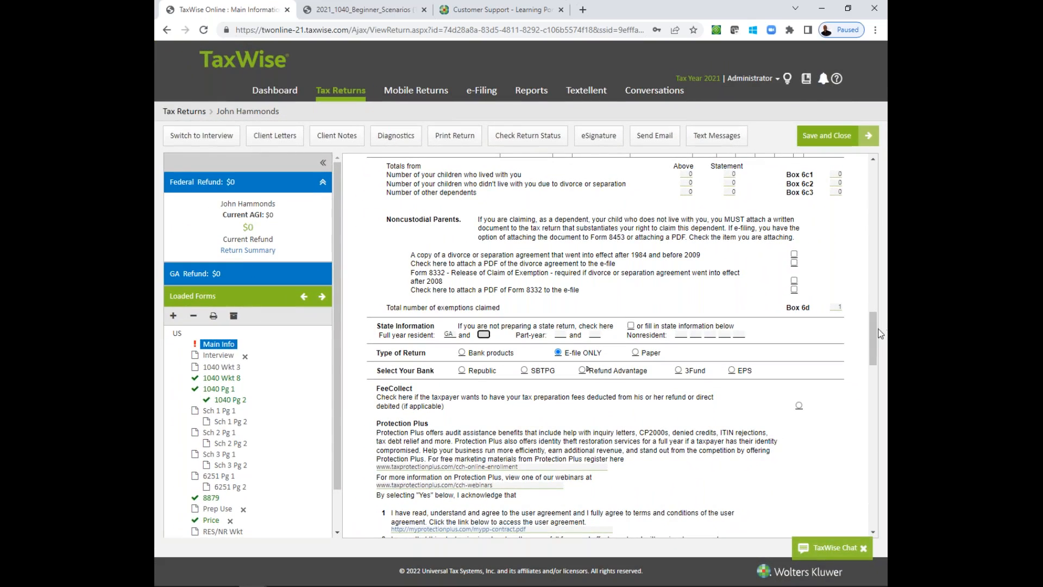
drag(873, 331, 870, 359)
scroll(870, 359, up, 2)
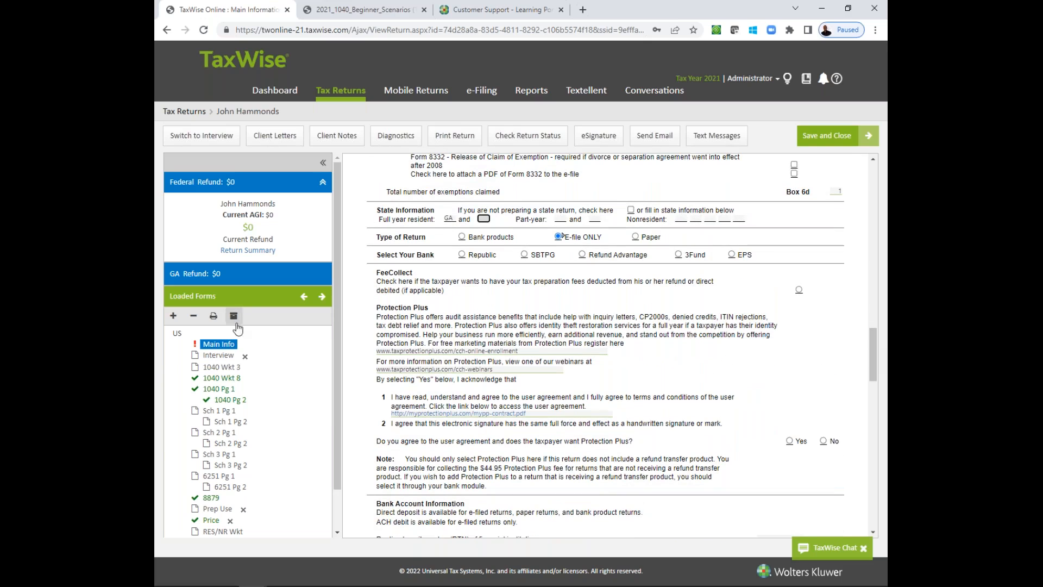
click(199, 346)
click(450, 218)
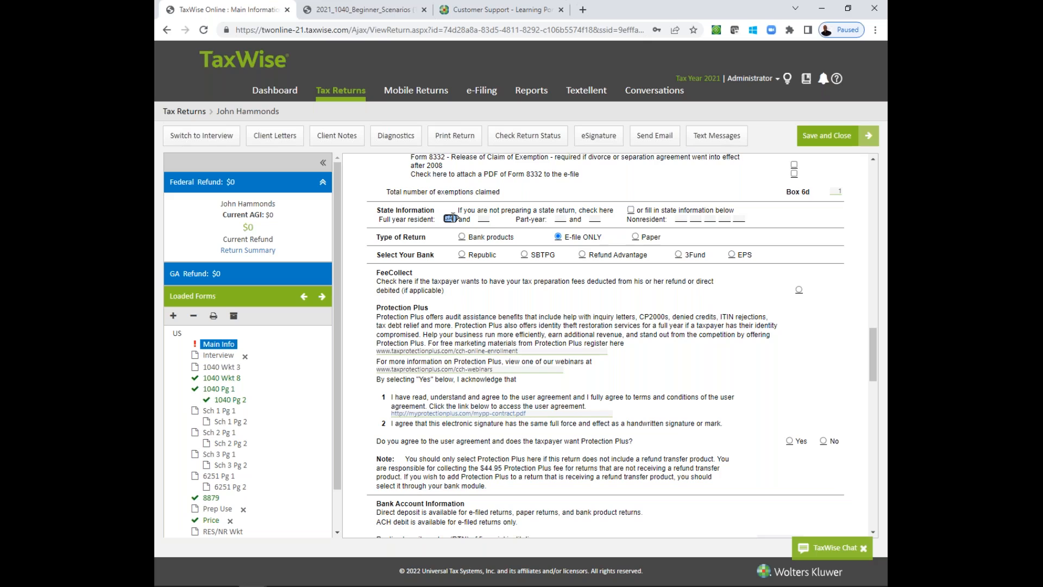
scroll(452, 217, down, 10)
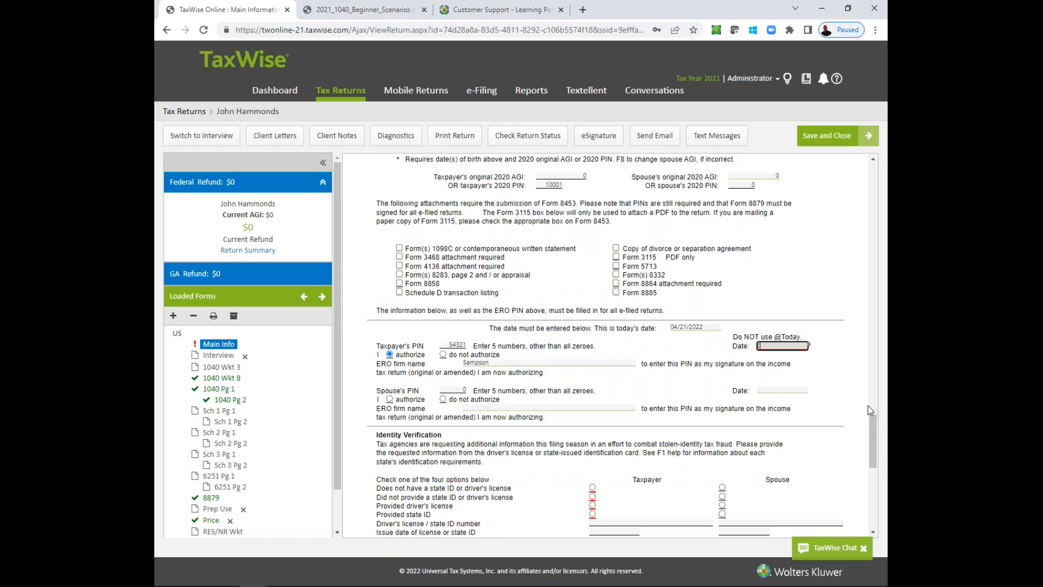
text(04/21/2022)
key(Tab)
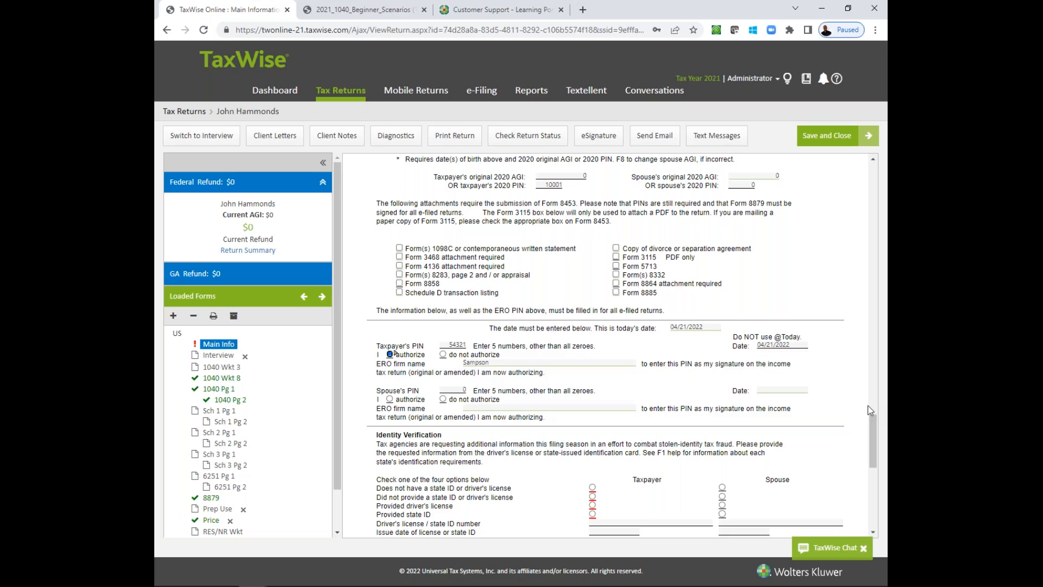
key(space)
Choose Level 1 identity proofing on the Main Information sheet
scroll(594, 488, down, 5)
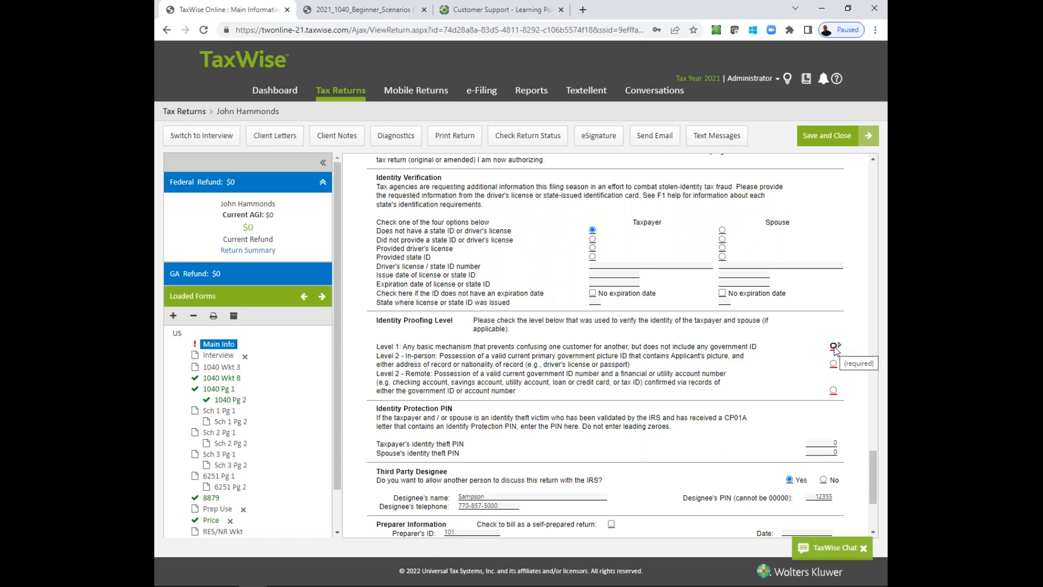
click(834, 347)
click(197, 348)
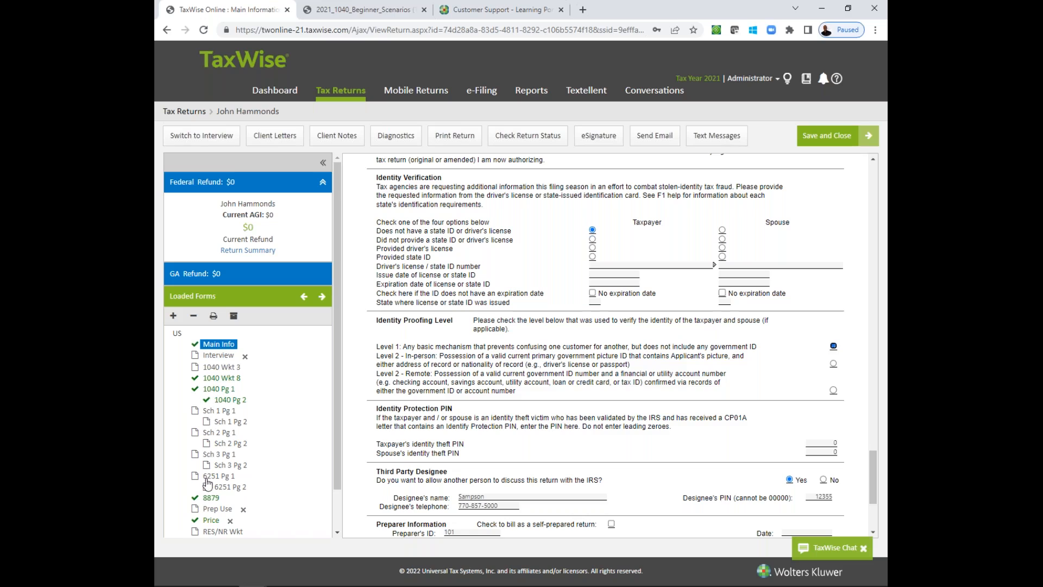
Review the Economic Impact Payment and student loan interest notes in the scenario PDF, then return to the return
click(362, 9)
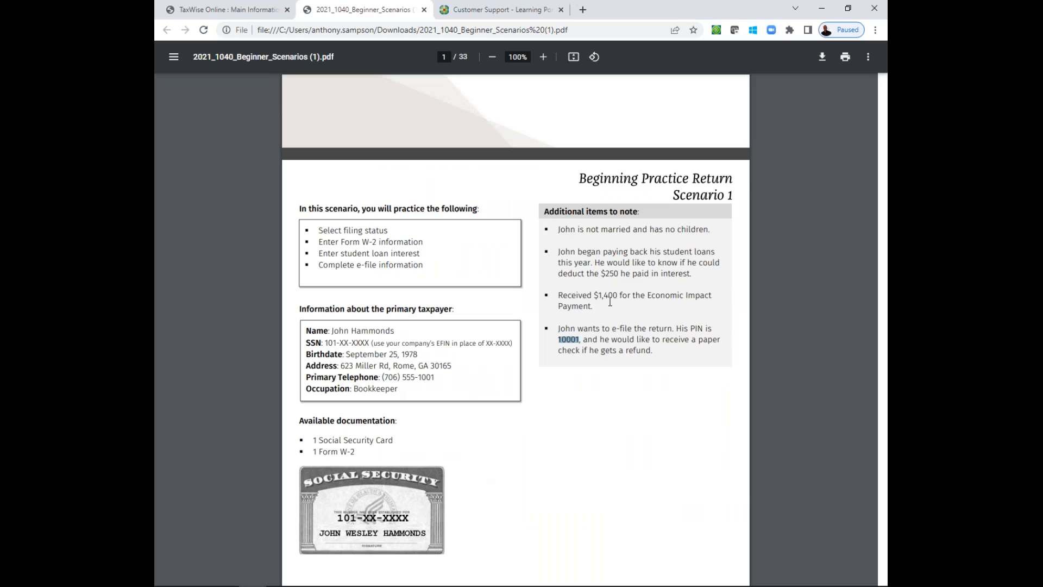
drag(560, 293, 623, 302)
drag(596, 263, 656, 277)
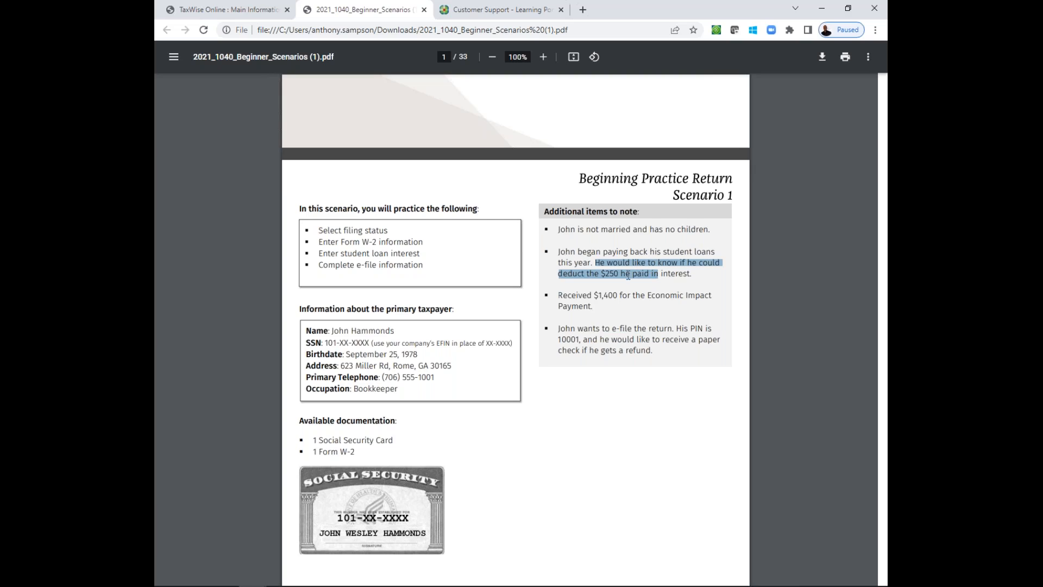
click(613, 276)
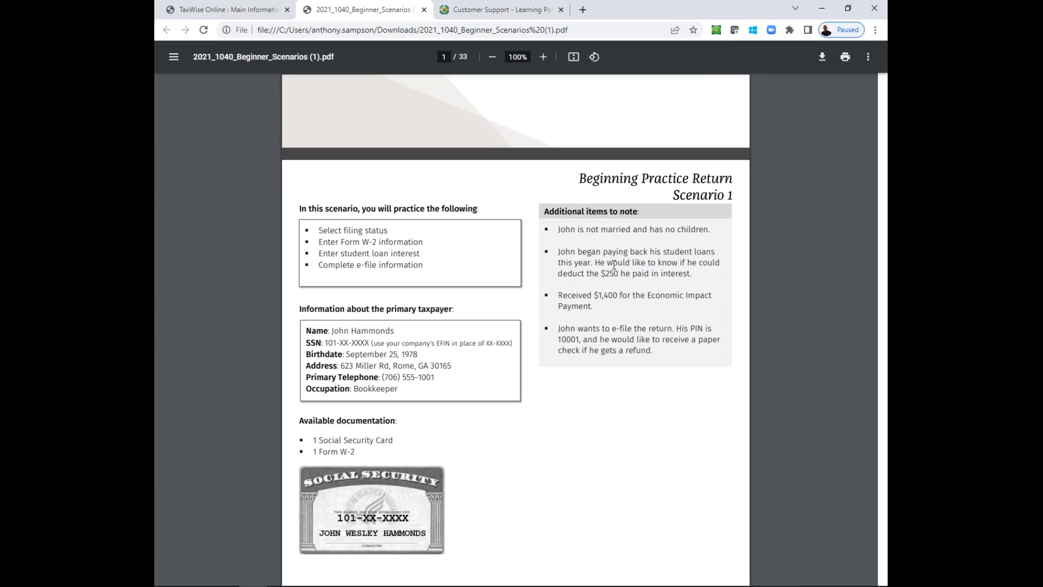
click(240, 5)
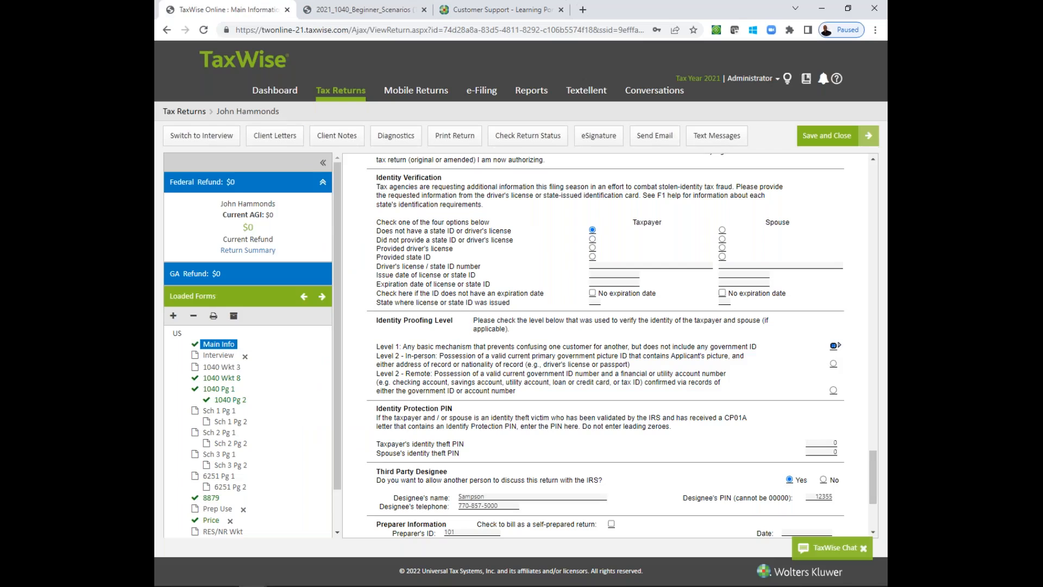
Answer Yes to the wages question on the Interview sheet
click(222, 355)
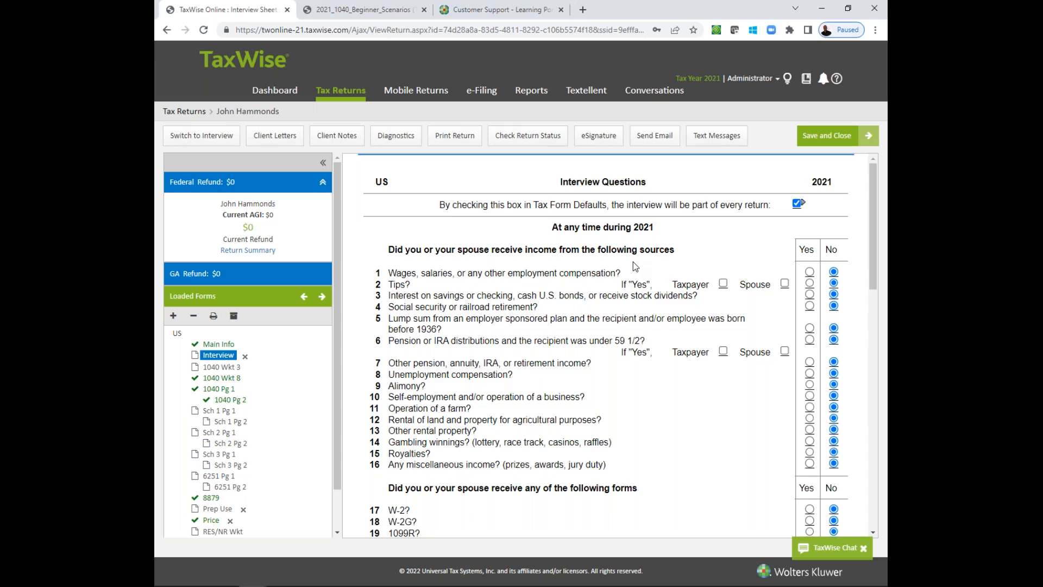
click(809, 272)
click(809, 271)
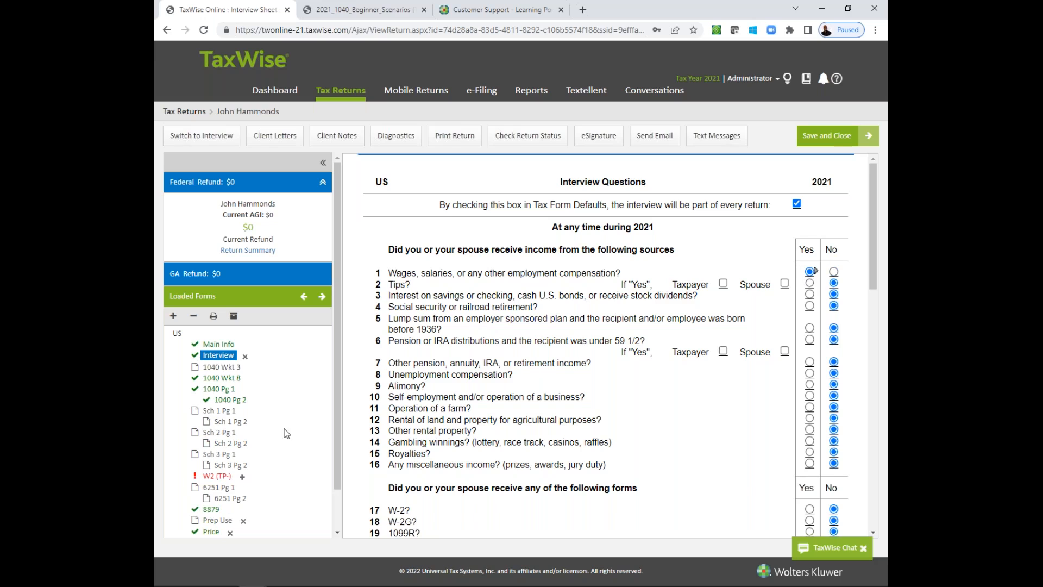
Open the new taxpayer W-2 and mark that it shows the taxpayer's address
click(228, 481)
key(ctrl)
key(ctrl)
click(228, 482)
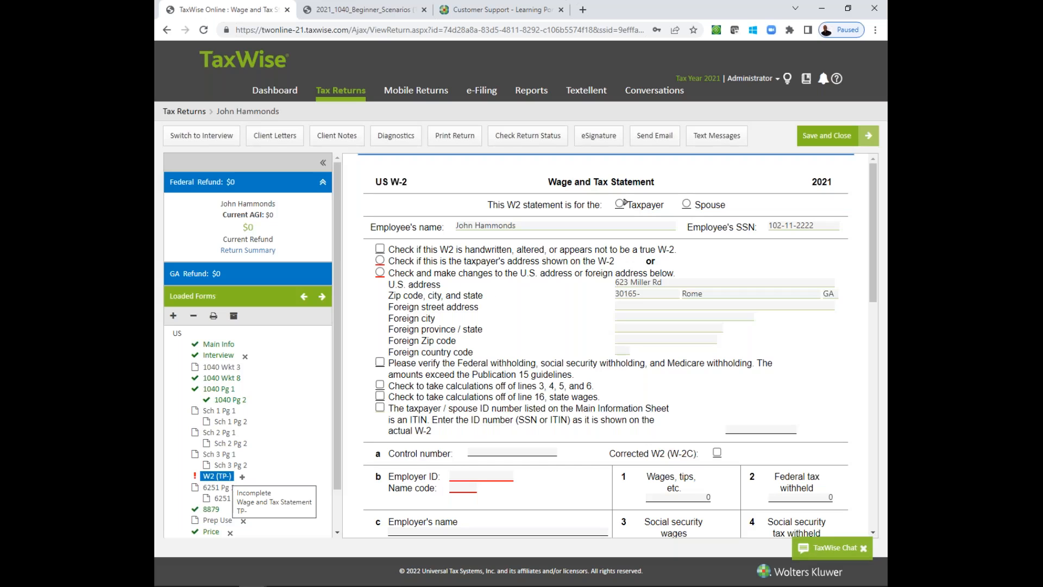
click(380, 261)
Enter employer ID 58-1234567 so the W-2 auto-fills employer Watson in Kennesaw, GA
drag(872, 256, 863, 309)
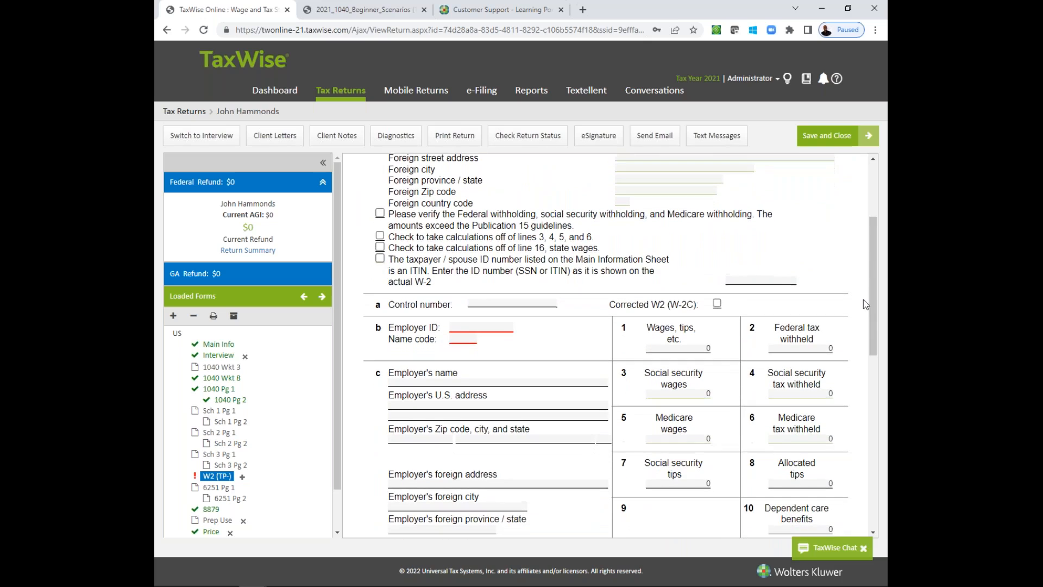
click(489, 327)
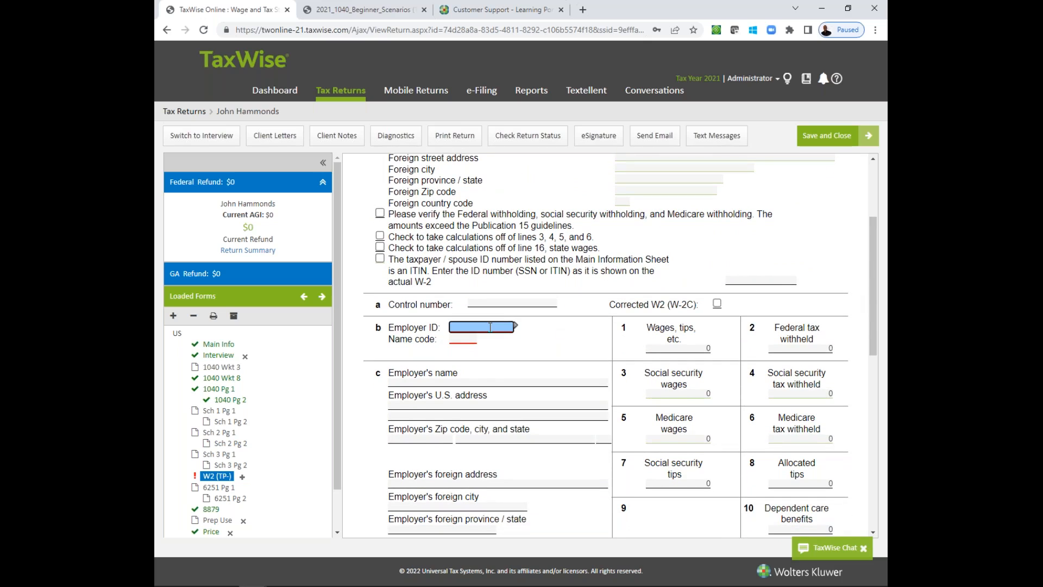
text(58-1234567)
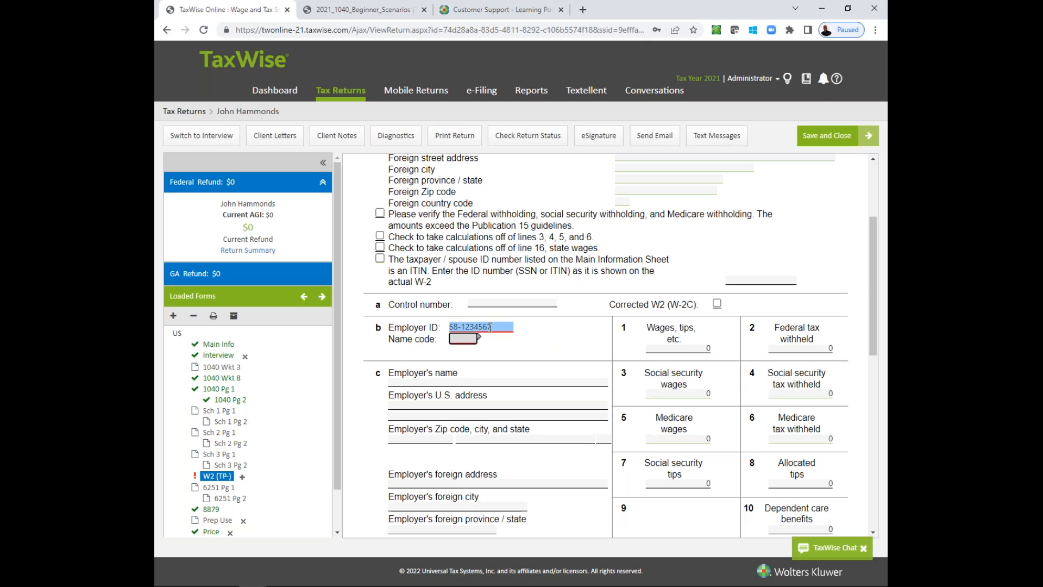
key(Tab)
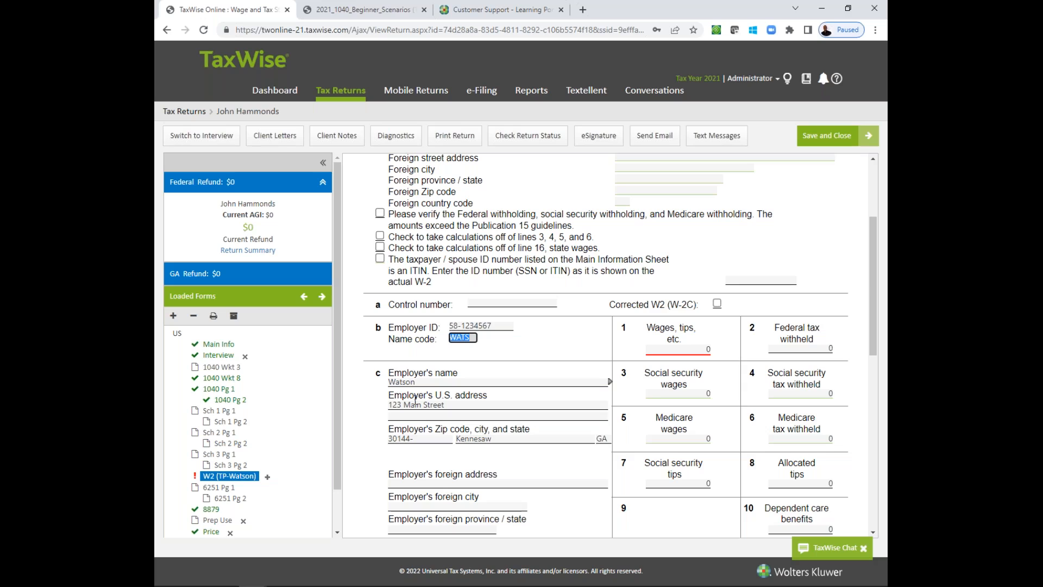
click(471, 325)
click(356, 6)
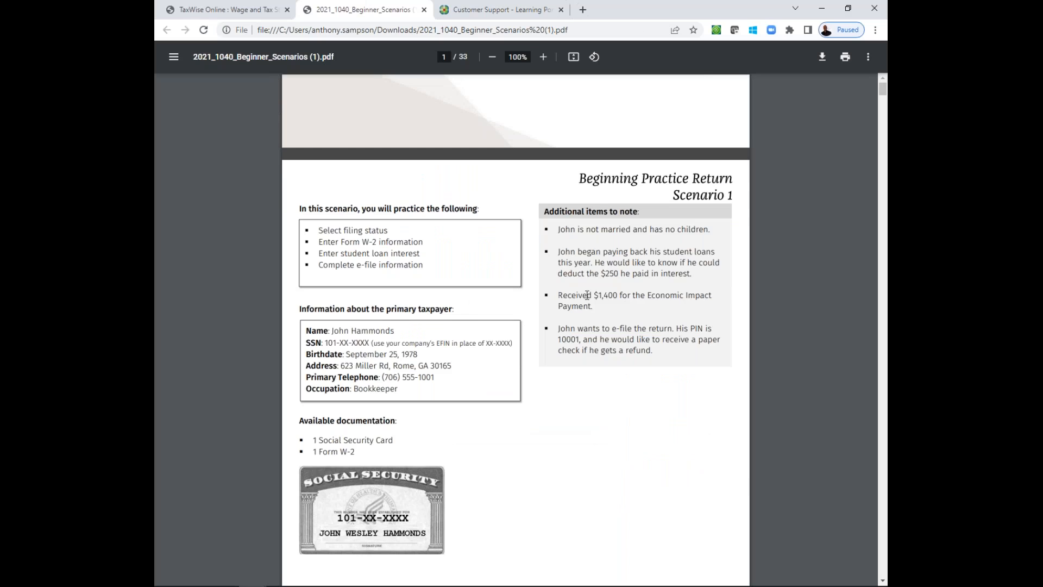
Enter box 1 wages of 38521, checking the figure against the scenario W-2
scroll(587, 294, down, 10)
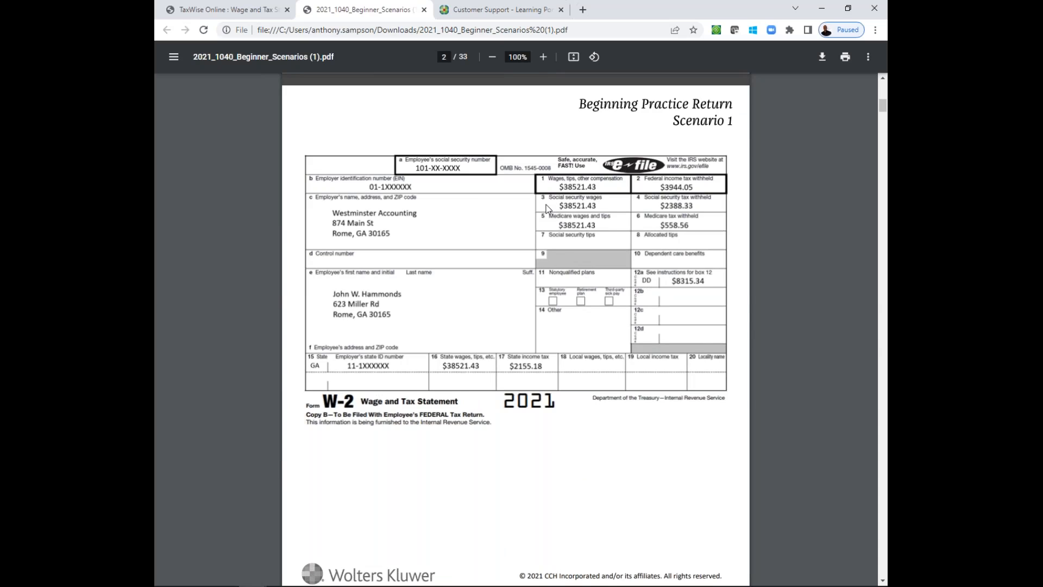
click(242, 8)
click(693, 349)
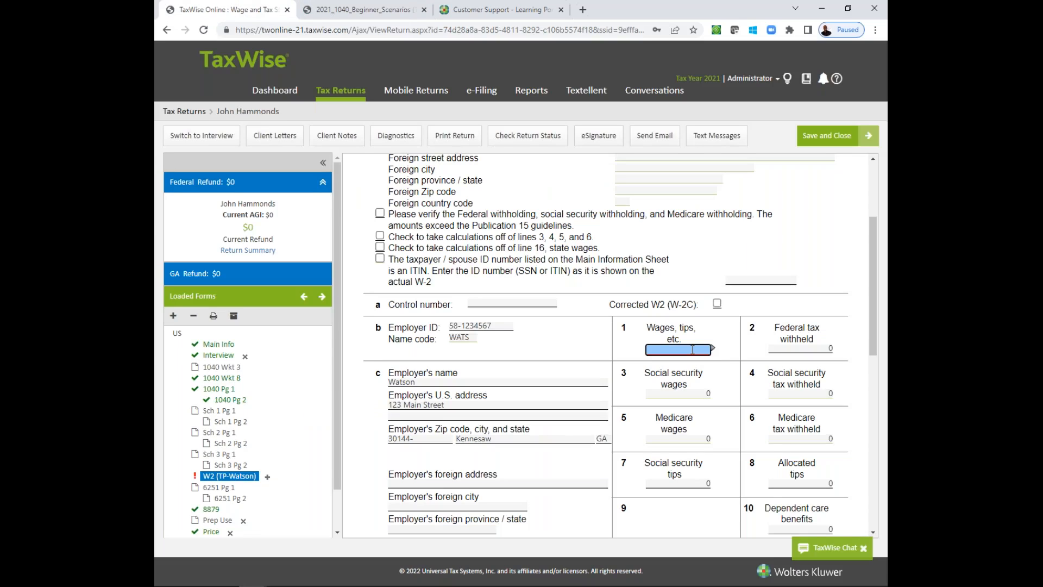
text(38521)
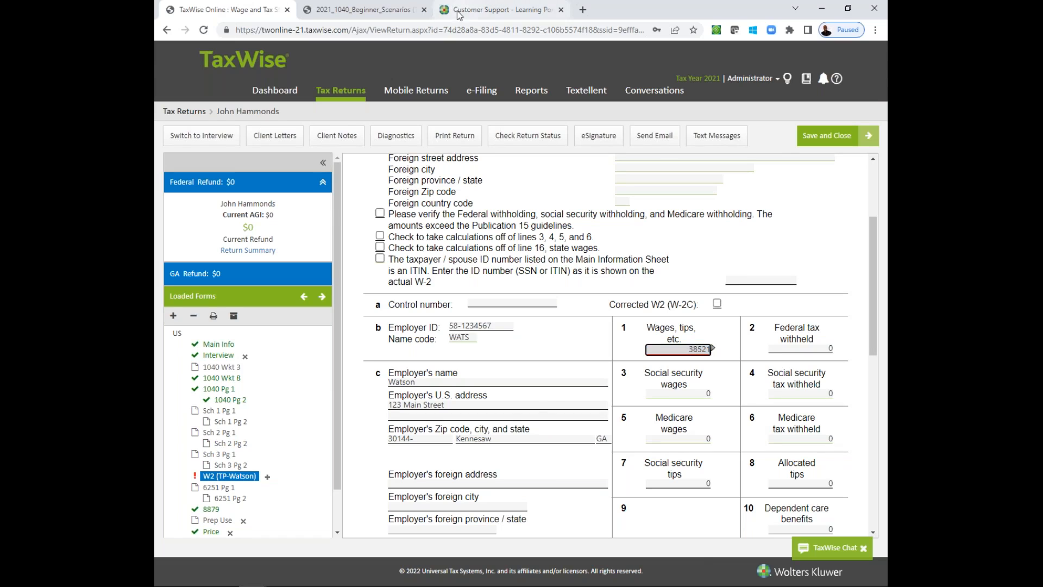
click(361, 10)
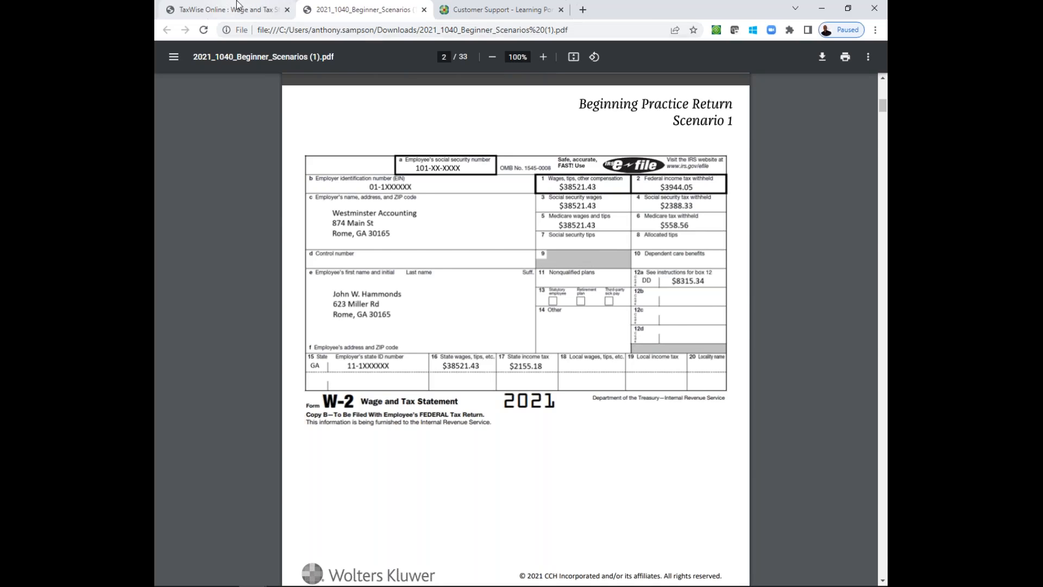
click(265, 8)
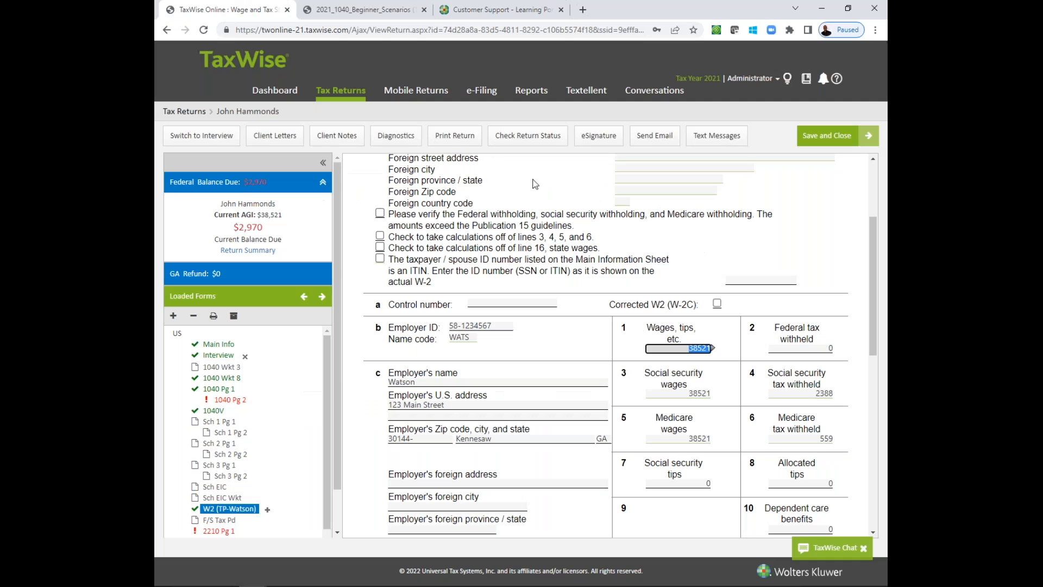
Enter box 2 federal tax withheld of 3944, producing a $1,026 federal refund
click(805, 349)
click(393, 9)
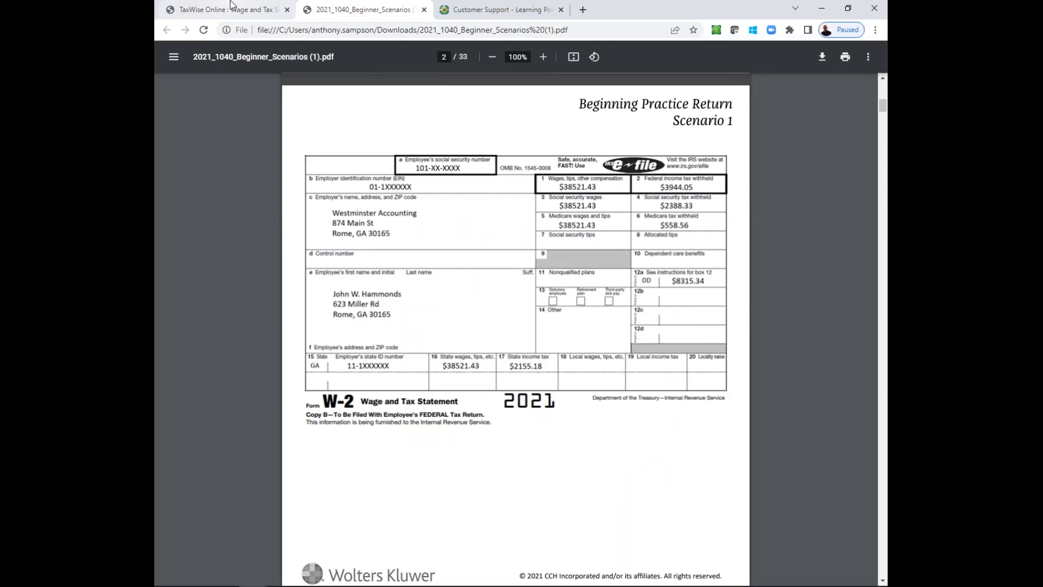
click(247, 9)
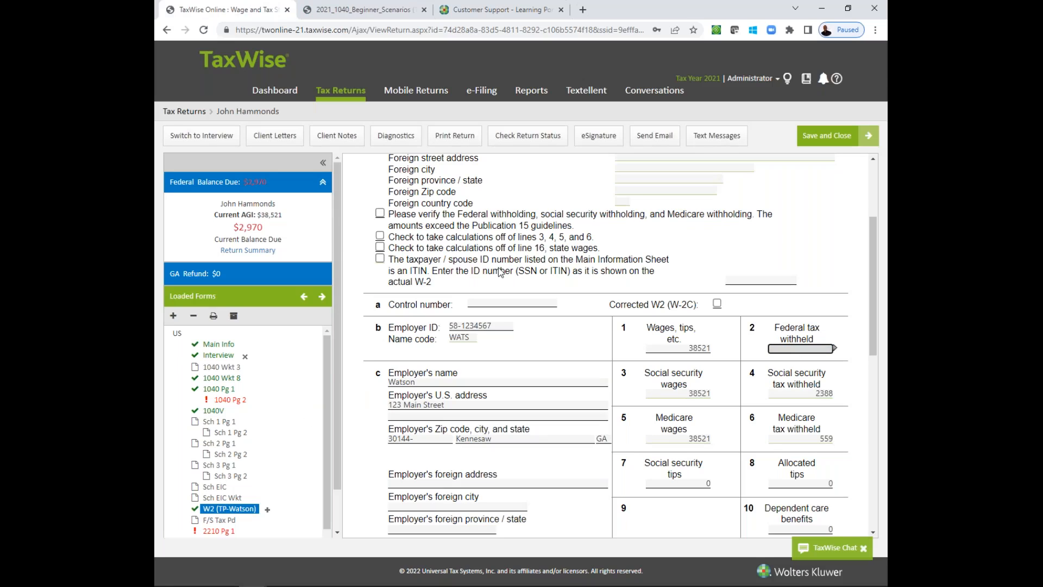
key(ctrl)
key(ctrl)
key(ctrl)
key(ctrl)
key(ctrl)
click(377, 10)
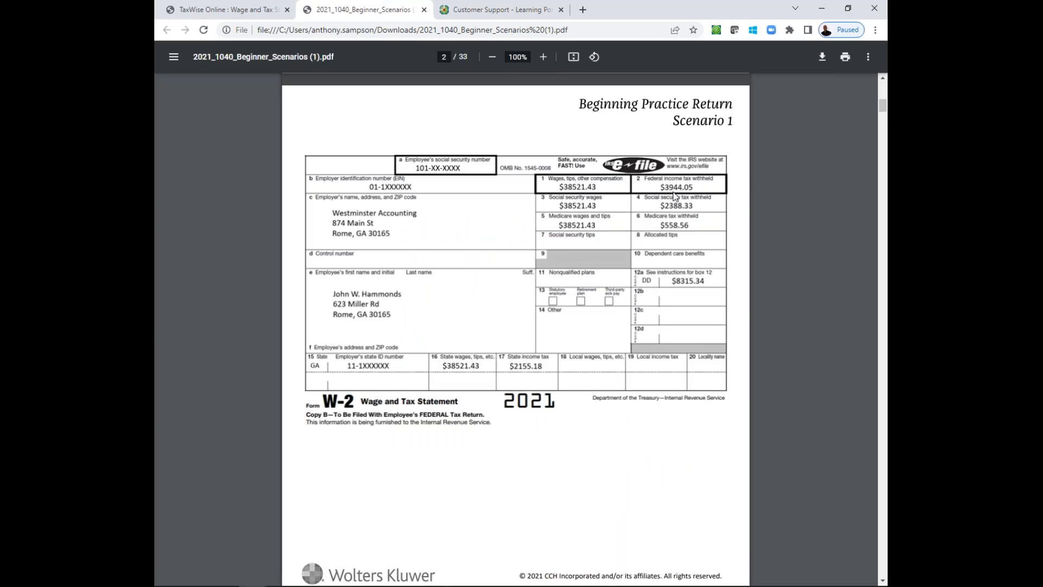
click(251, 7)
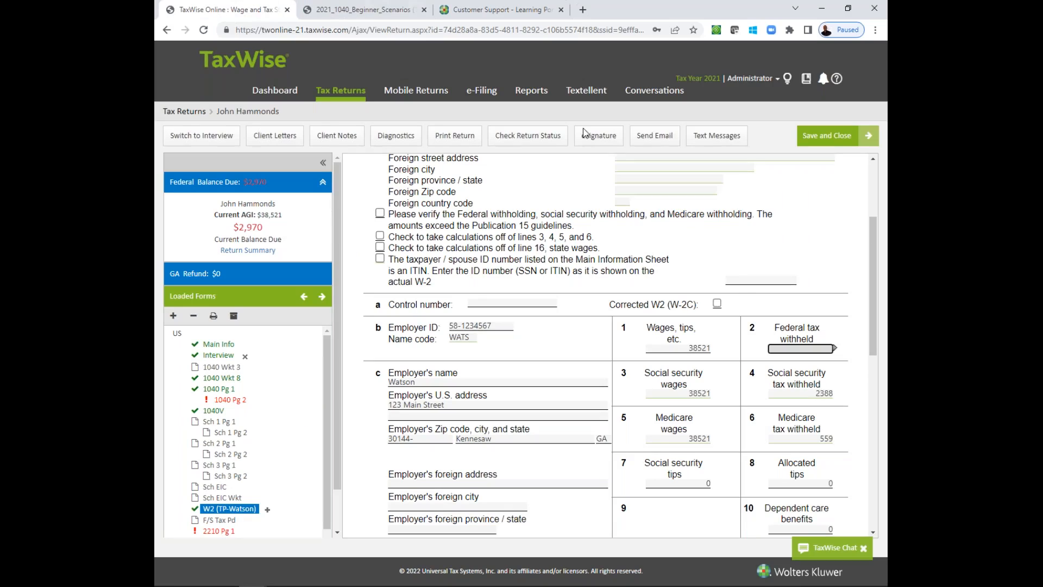
click(810, 350)
text(3944)
key(Tab)
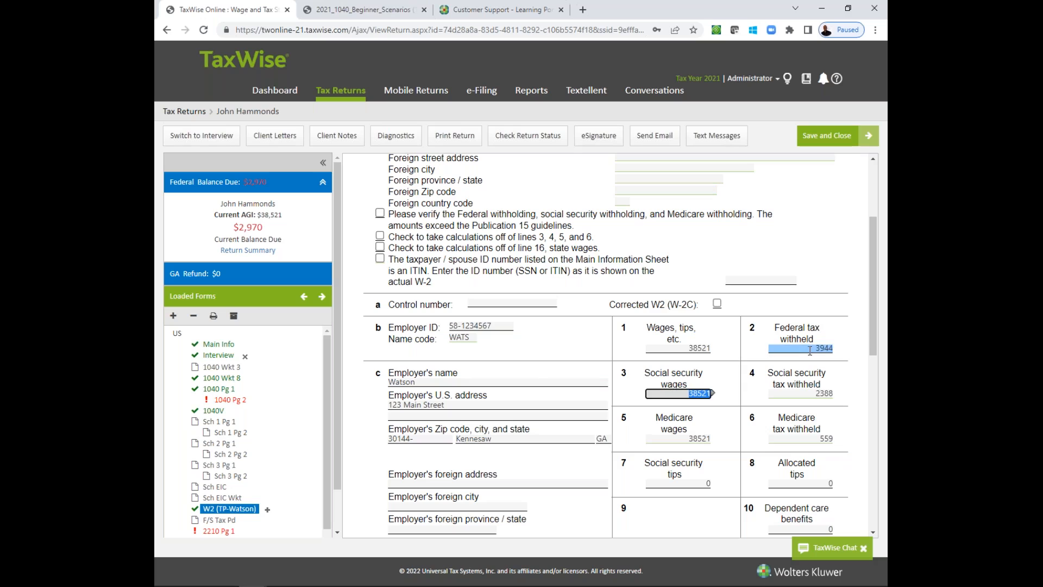
key(ctrl)
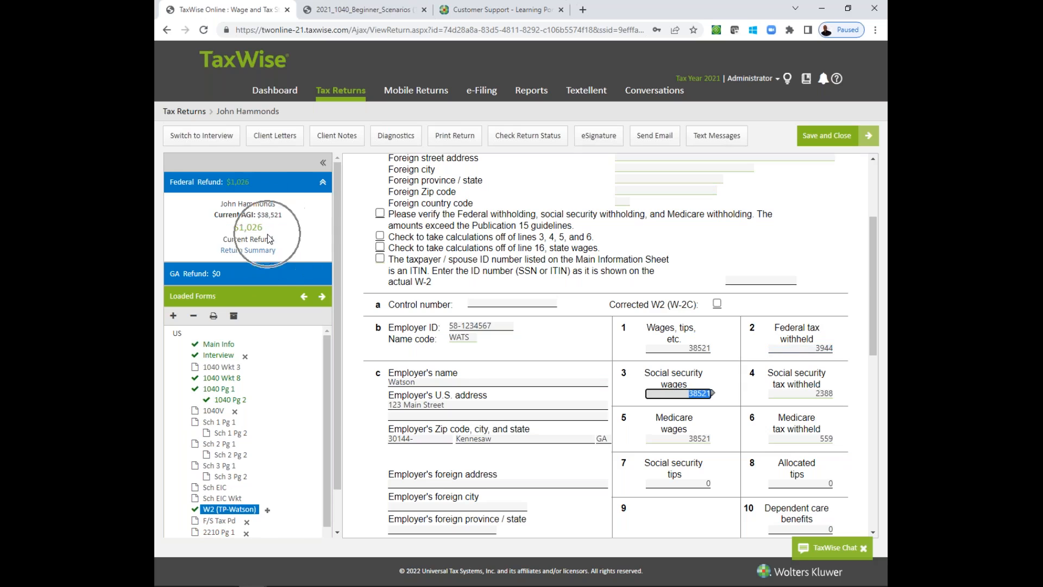
key(ctrl)
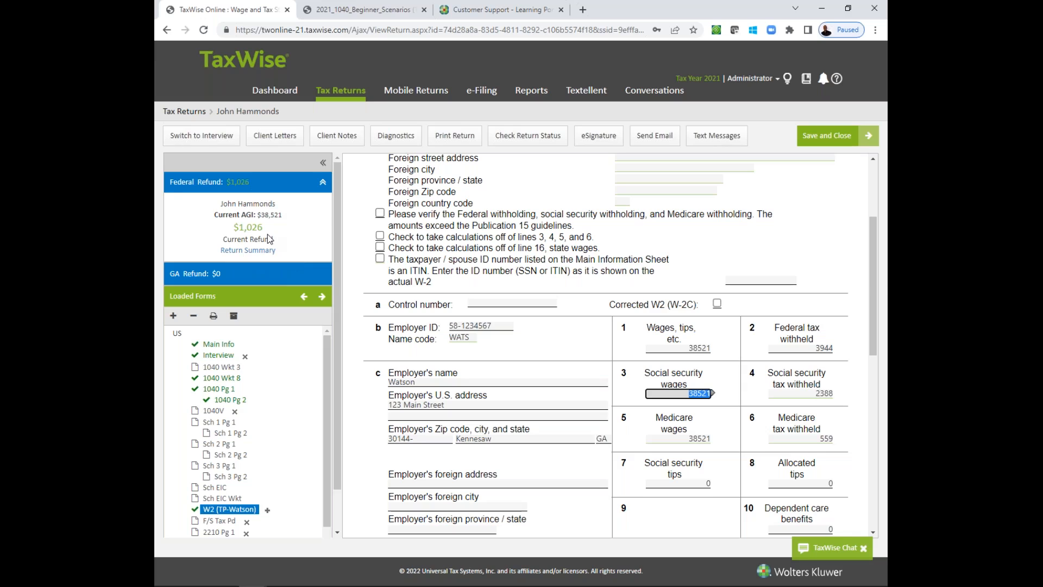
Set the box 15 state on the W-2 to GA
drag(876, 228, 873, 328)
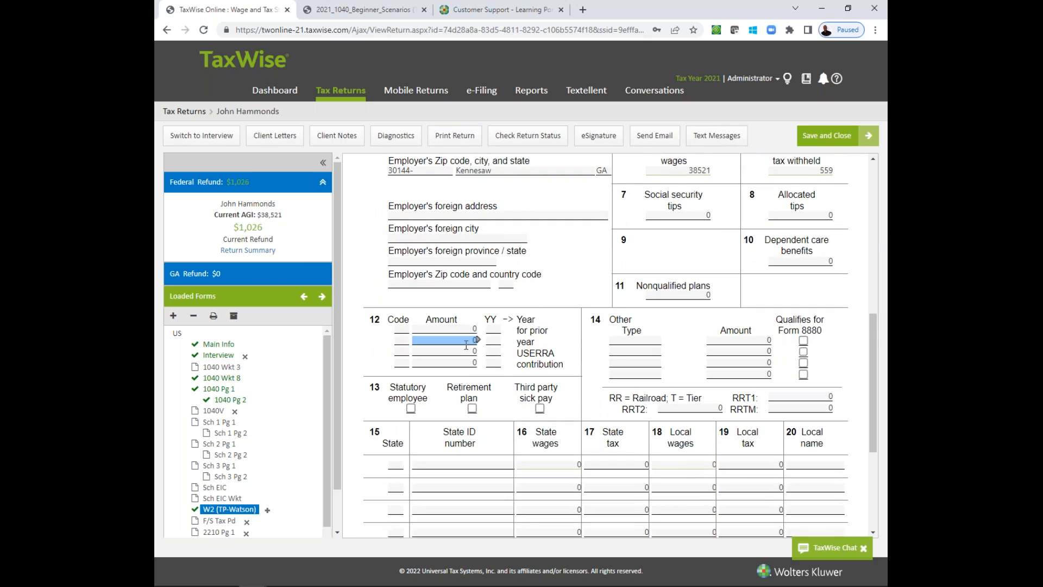
click(395, 464)
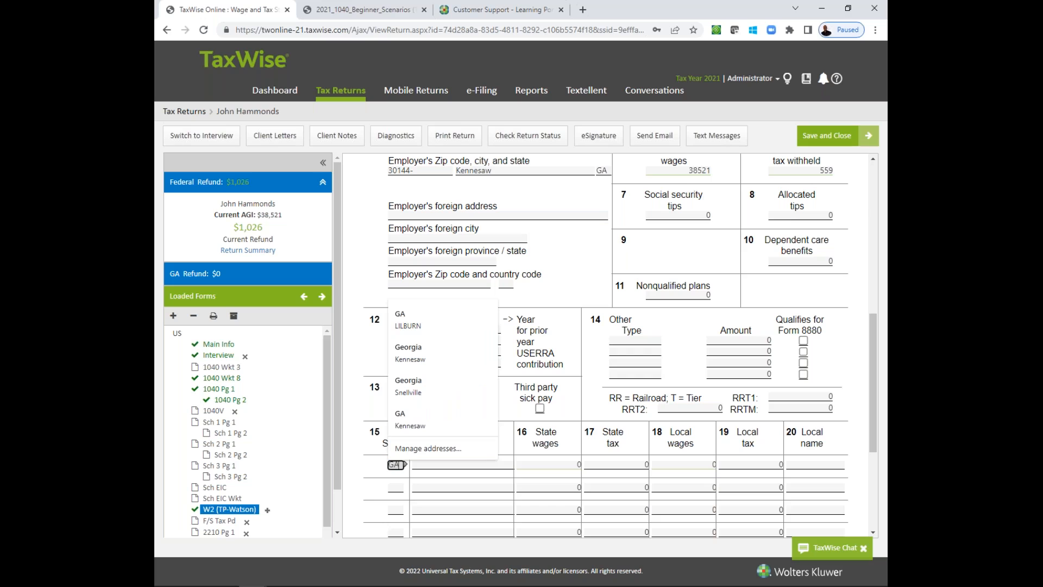
key(Tab)
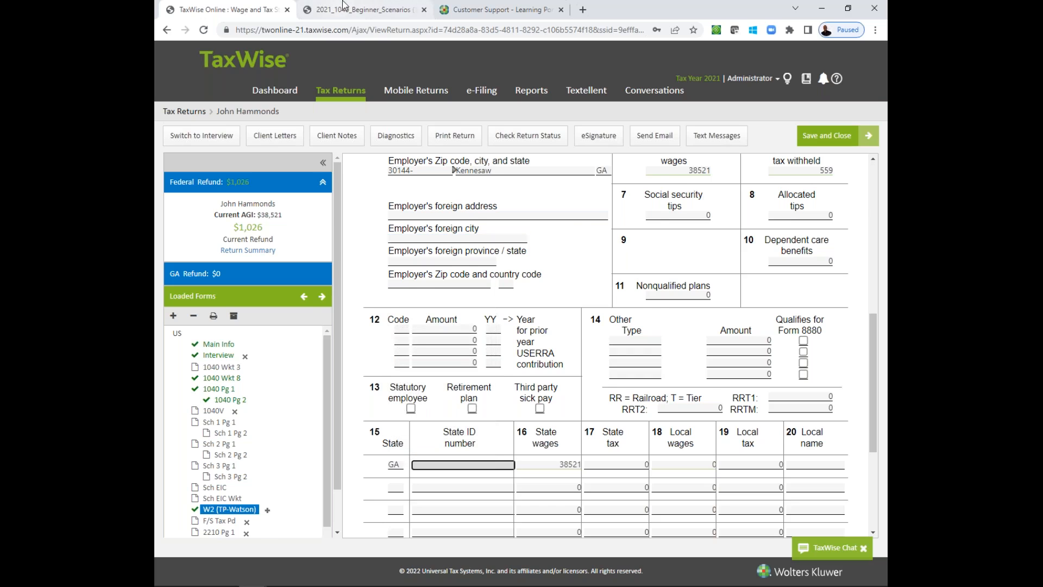
click(343, 6)
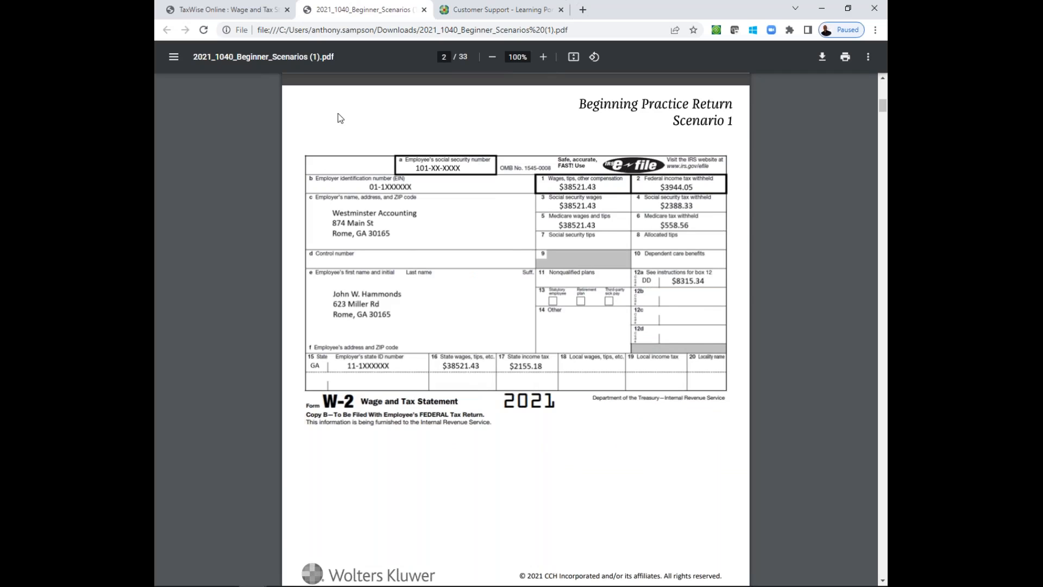
click(228, 9)
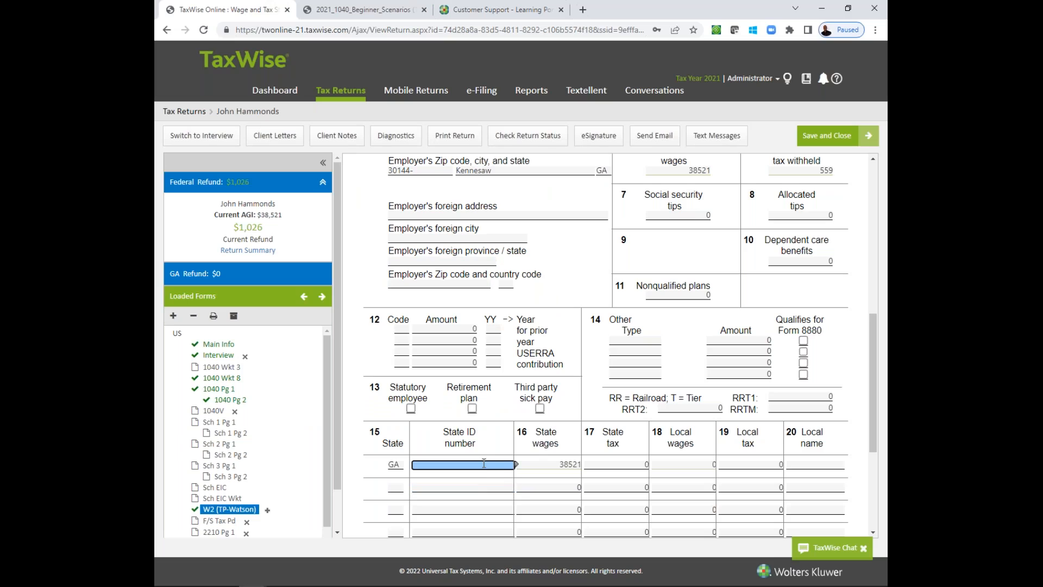
Enter Georgia state tax of 2155 and state ID number 58-1234567
click(607, 464)
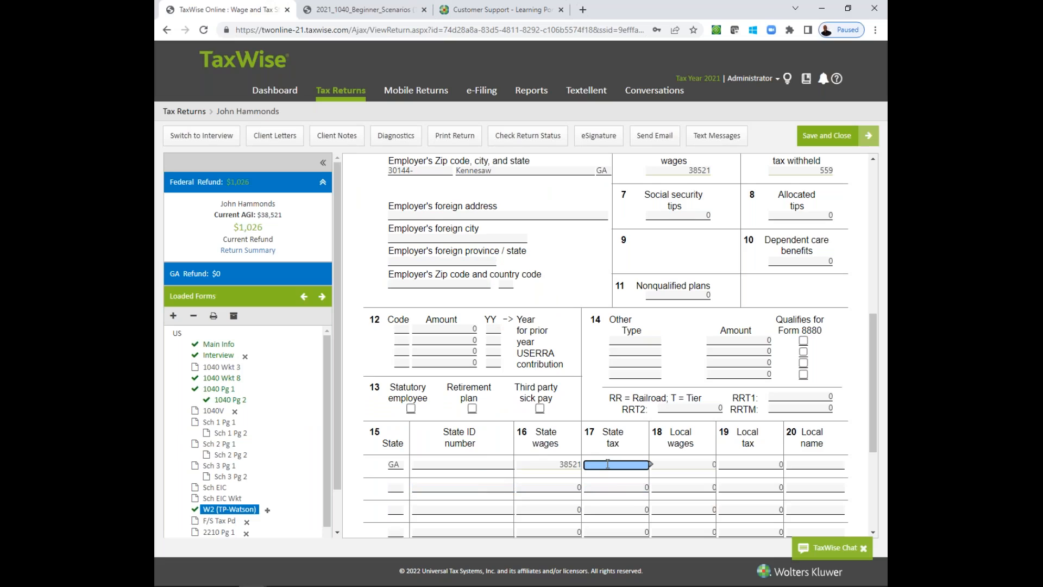
click(353, 9)
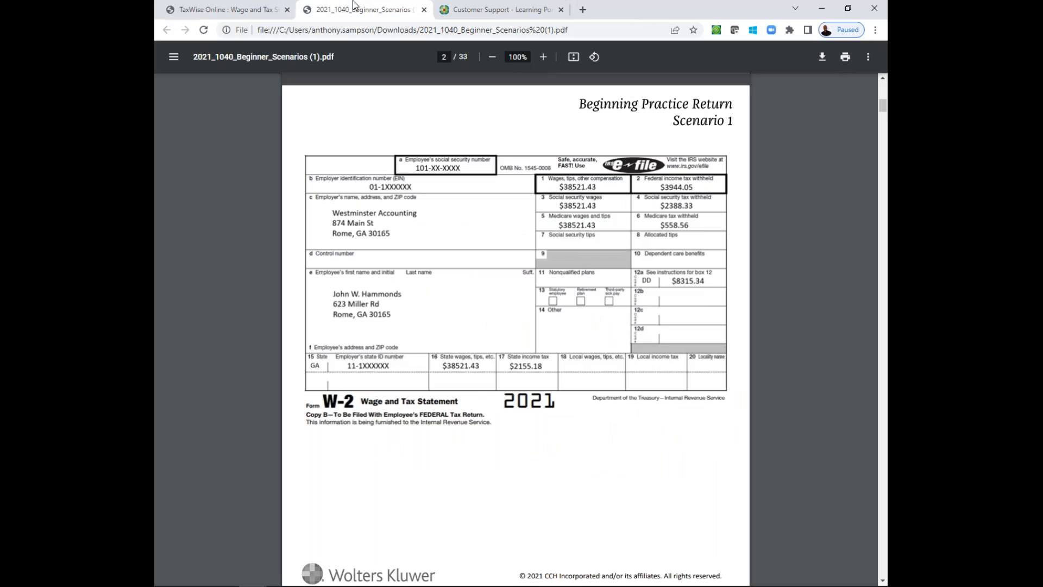
click(255, 7)
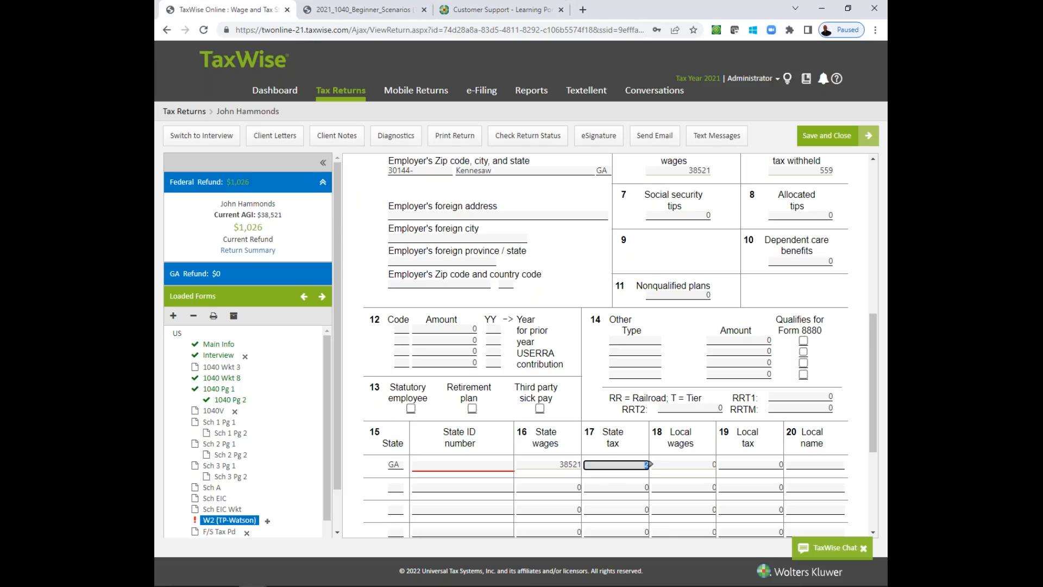
text(2155)
key(Tab)
click(475, 463)
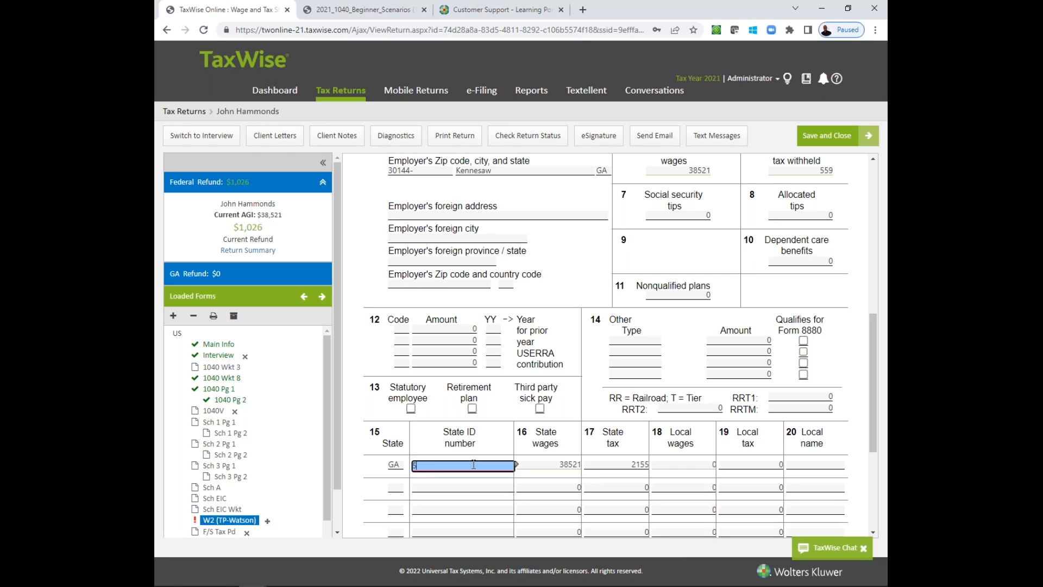
text(58-1234567)
key(Tab)
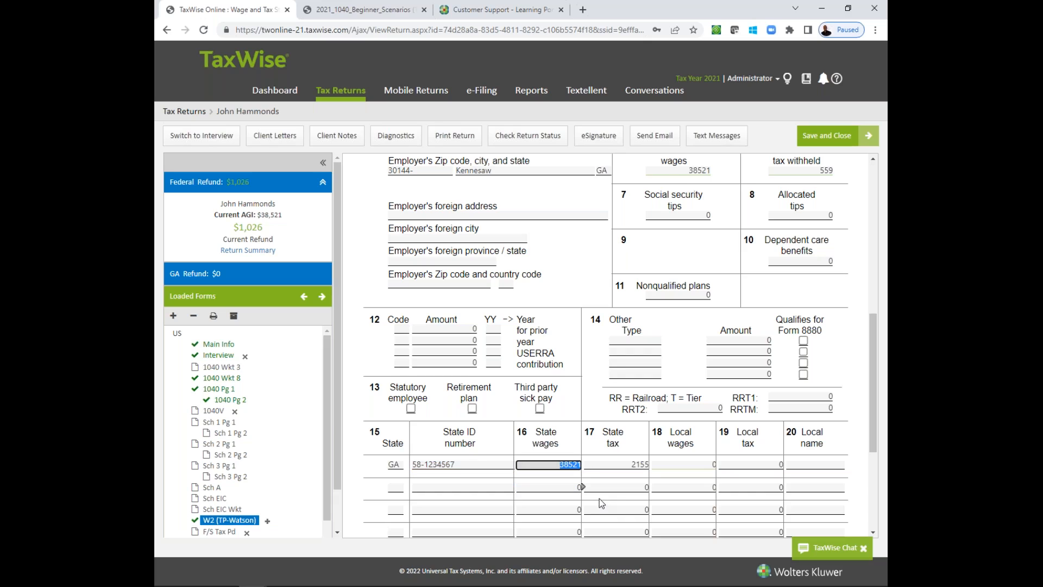
scroll(337, 467, down, 1)
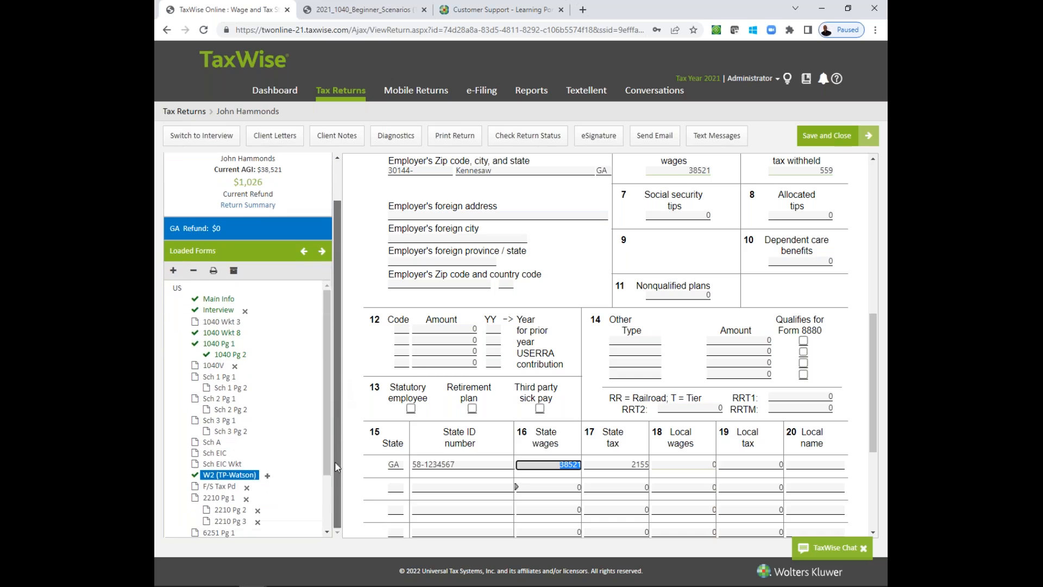
Clear and re-enter ga as the full-year resident state on Main Info
click(209, 300)
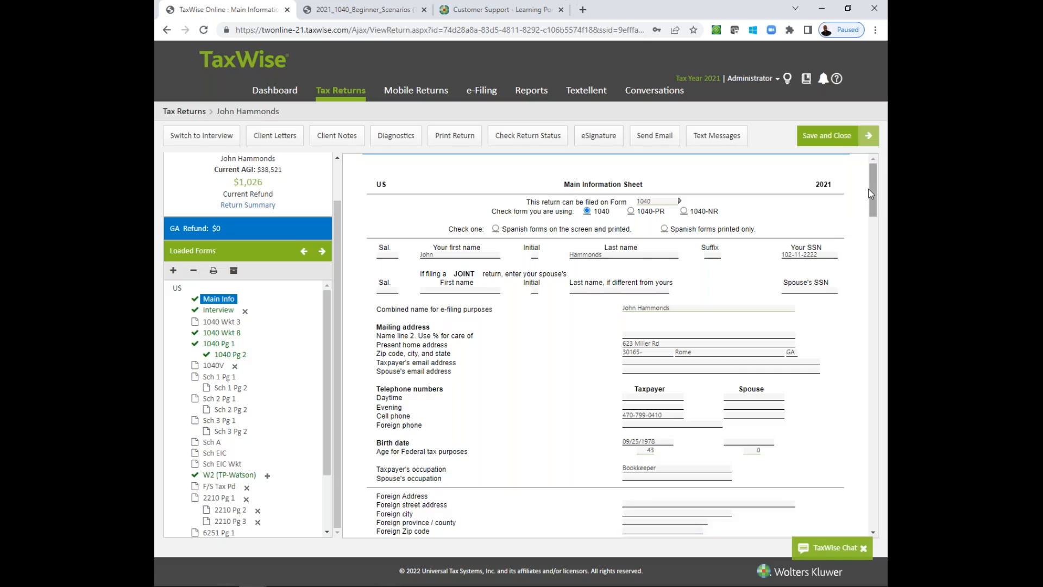
drag(871, 194, 863, 315)
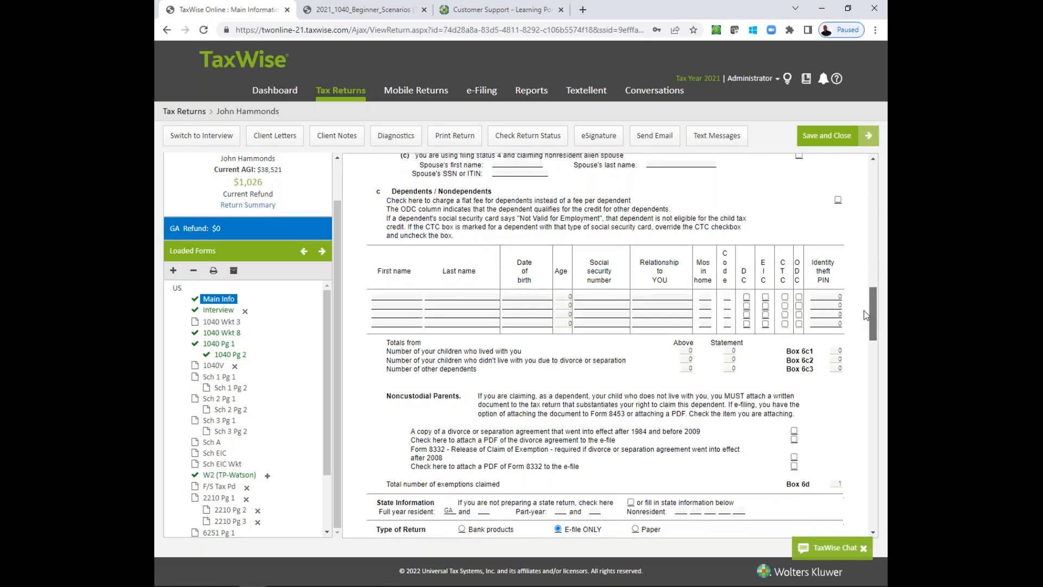
scroll(864, 315, down, 4)
click(454, 300)
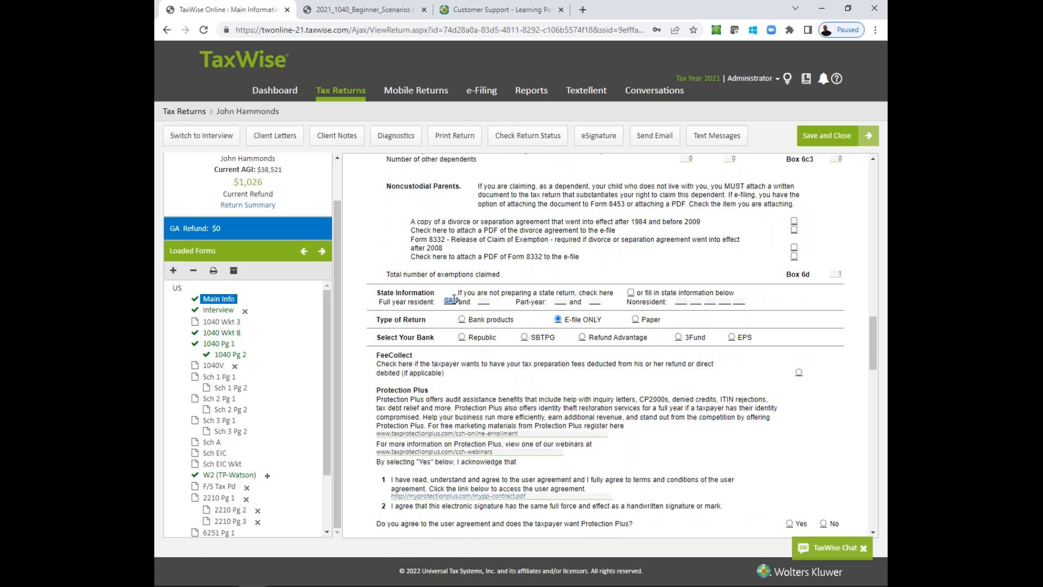
key(Delete)
key(Tab)
click(454, 300)
key(Tab)
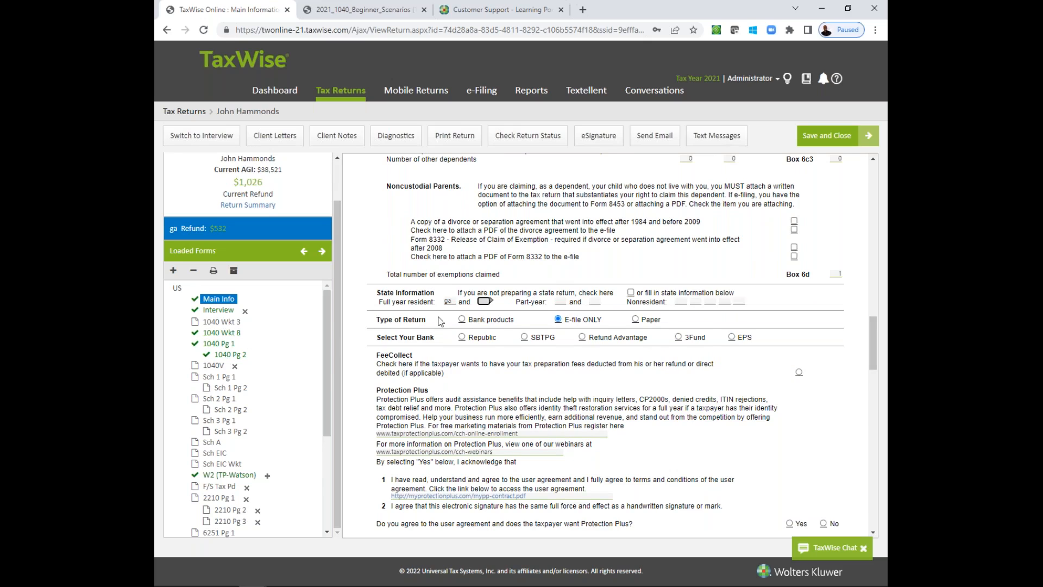
click(450, 302)
key(Tab)
Point out the newly calculated $532 Georgia refund
click(226, 228)
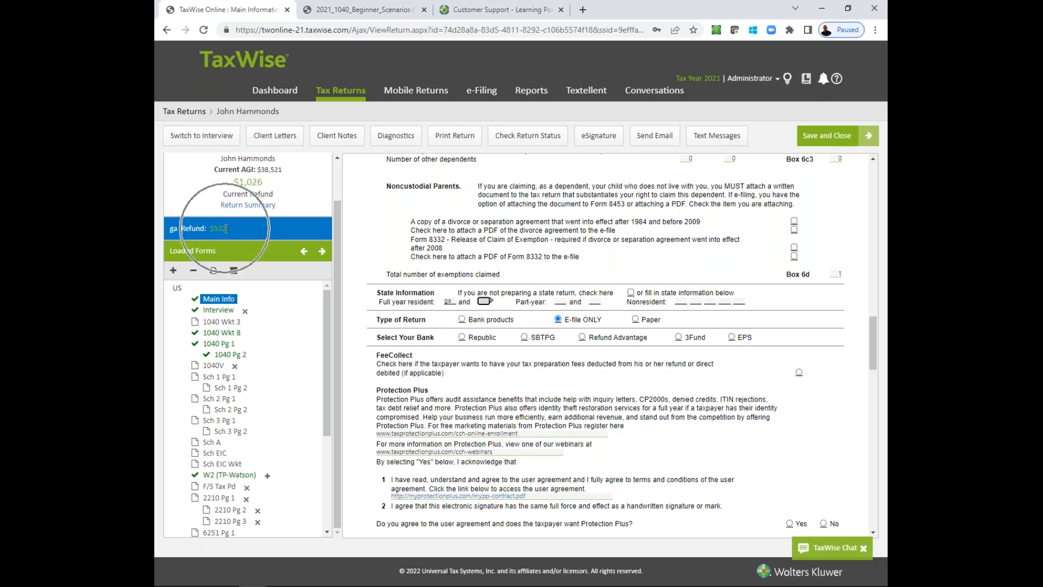
scroll(340, 265, up, 1)
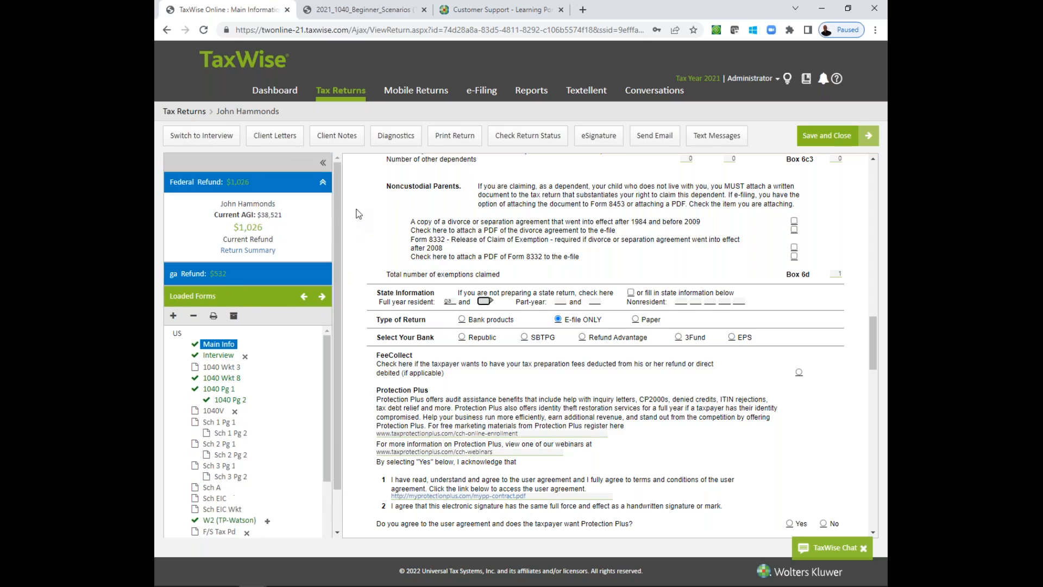
click(228, 274)
scroll(321, 419, down, 1)
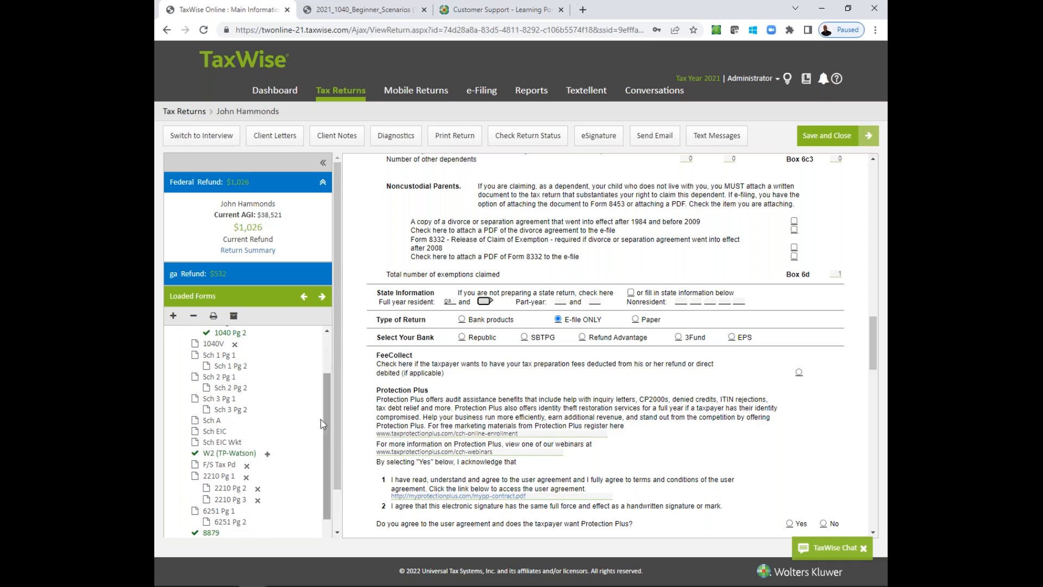
Verify the Watson W-2's Georgia state tax of 2155, then go to GA 500 page 1
click(229, 453)
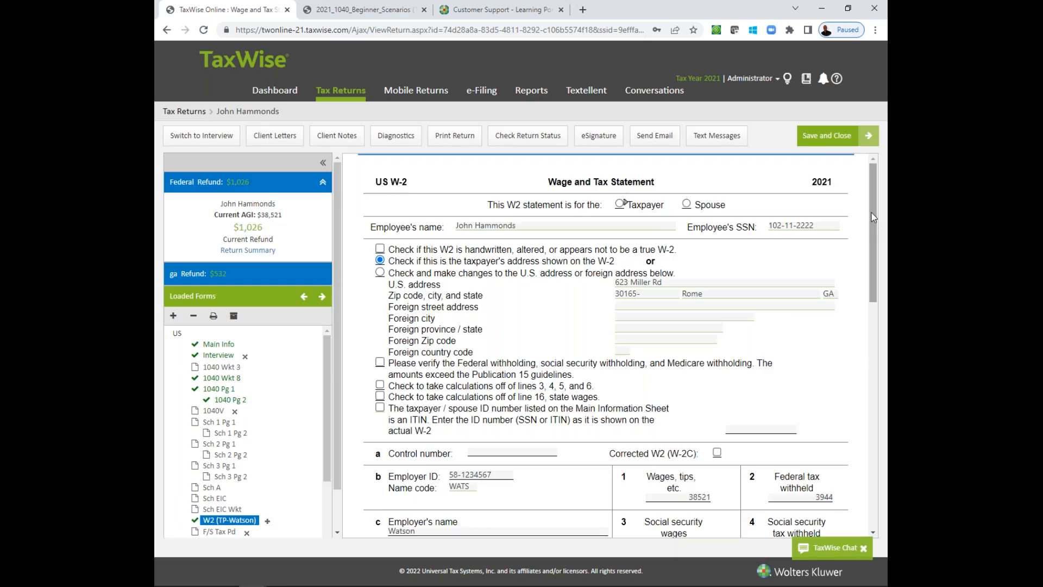
drag(871, 214, 854, 390)
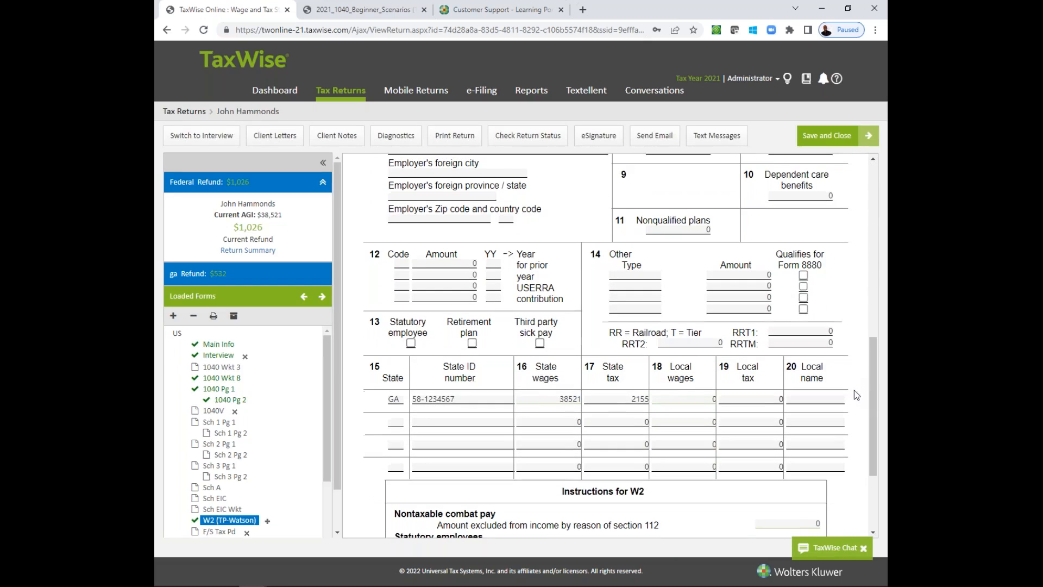
click(634, 399)
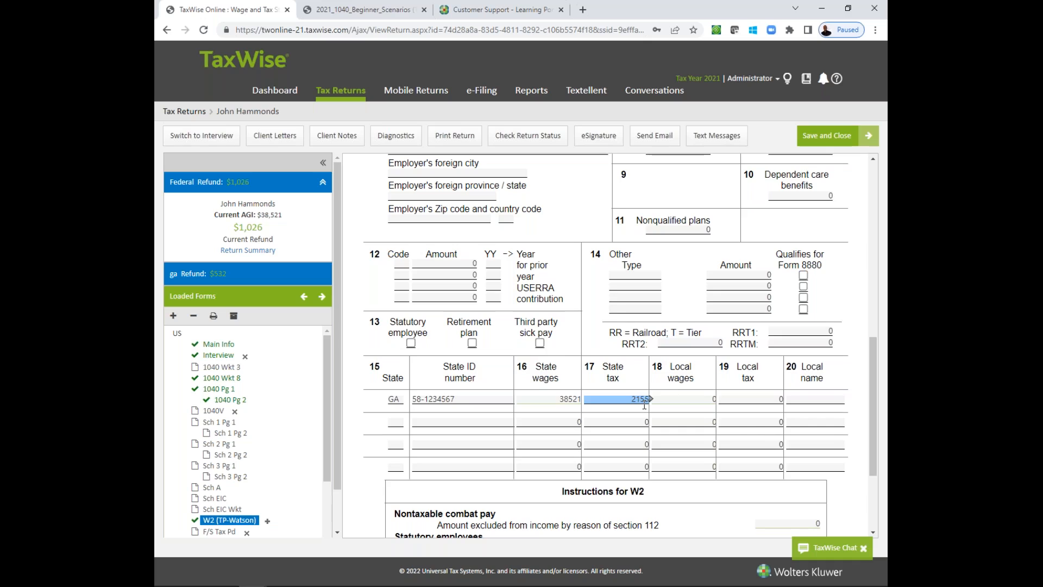
key(ctrl)
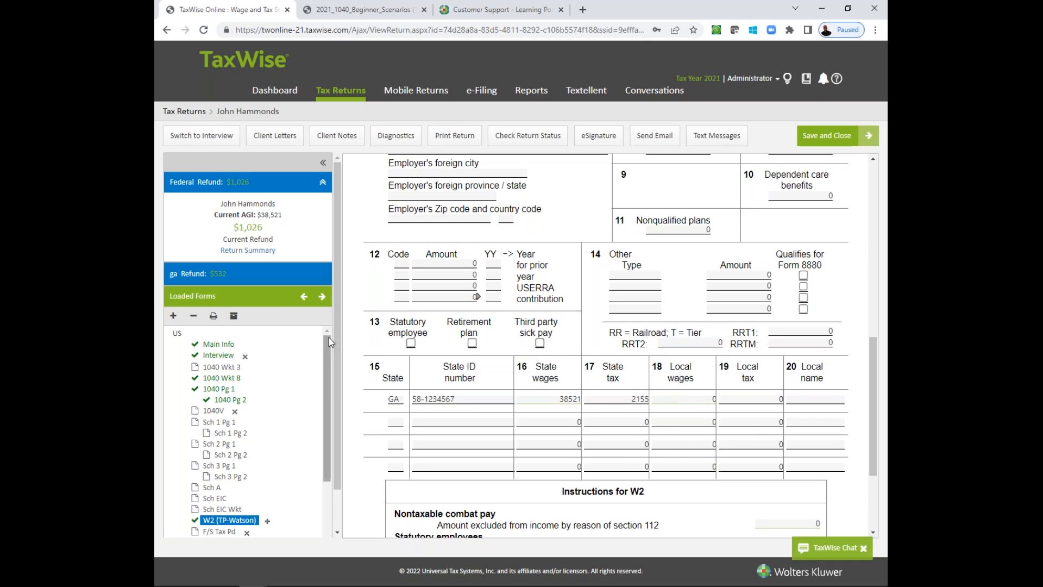
scroll(337, 347, down, 3)
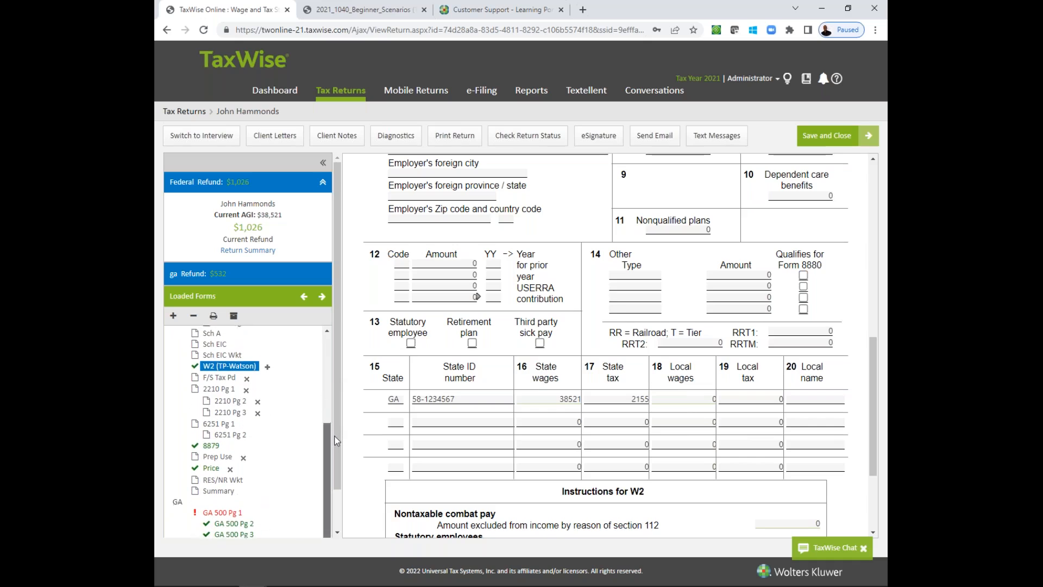
scroll(321, 462, down, 1)
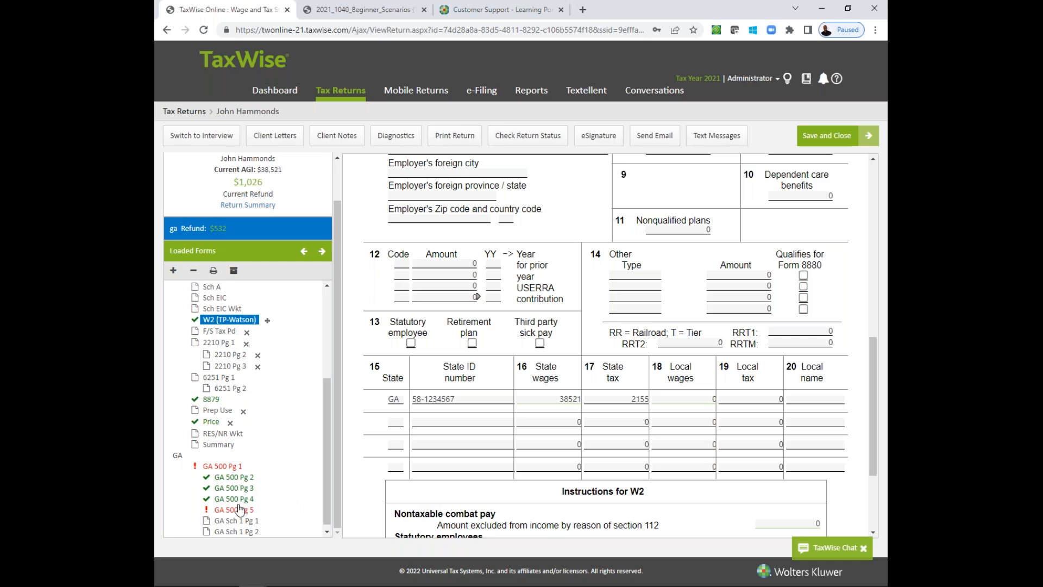
click(236, 469)
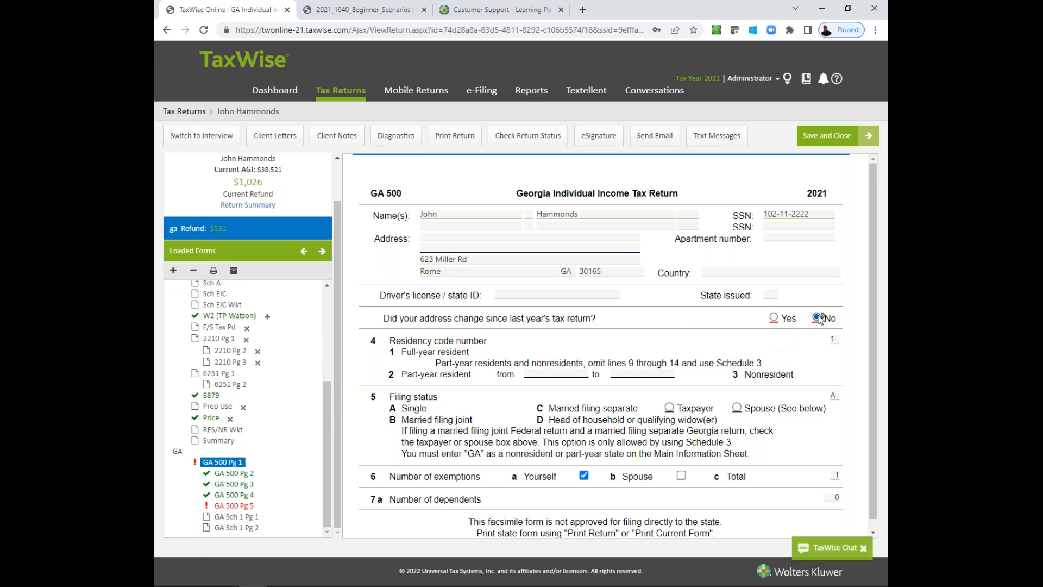
Answer No to the GA 500 address change and take the refund by paper check
click(202, 463)
click(244, 506)
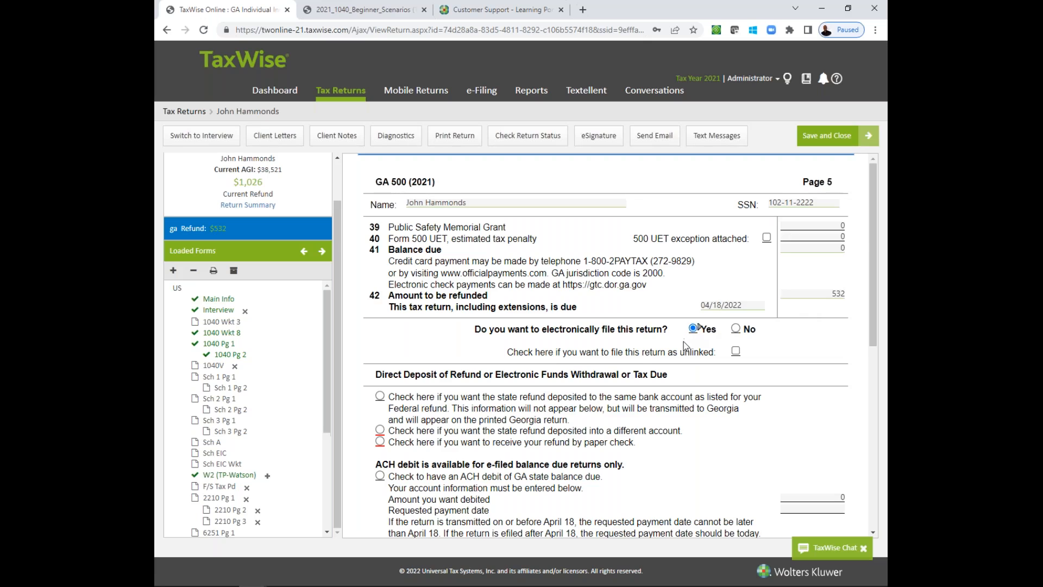
click(380, 441)
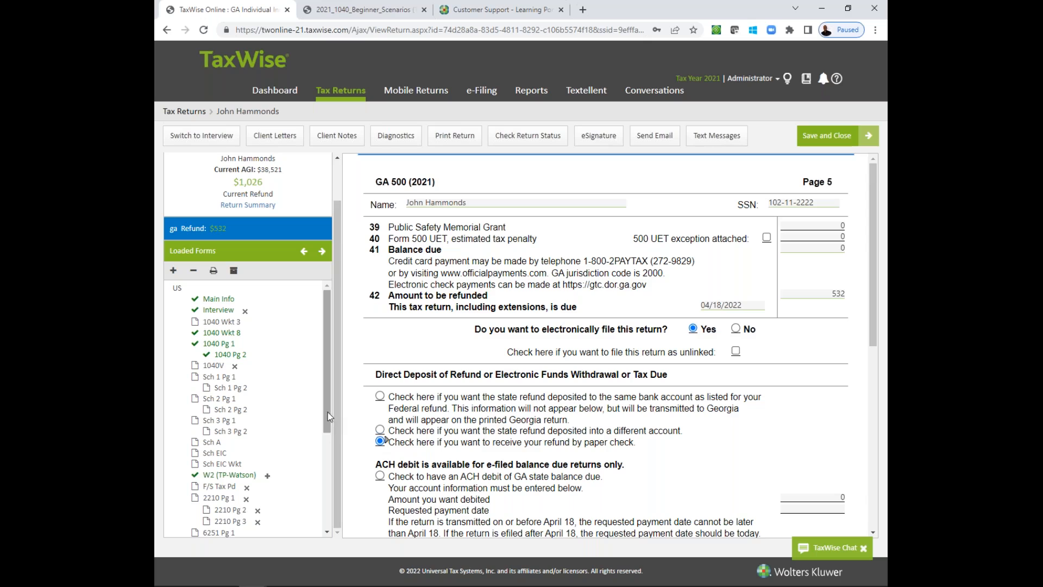
Confirm the 532 state refund and authorize Georgia to discuss the return with the preparer
drag(327, 412, 320, 519)
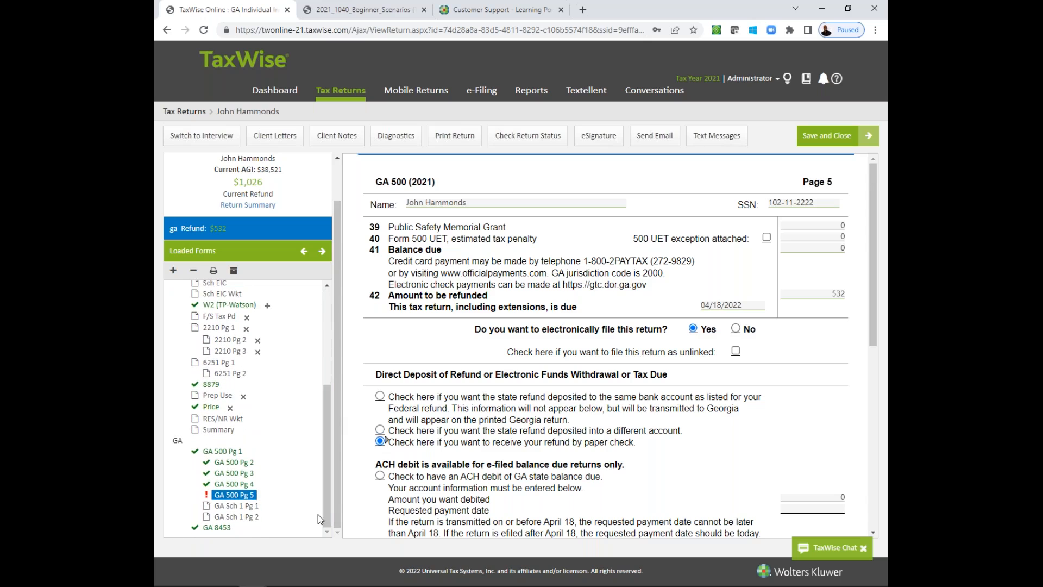
click(830, 294)
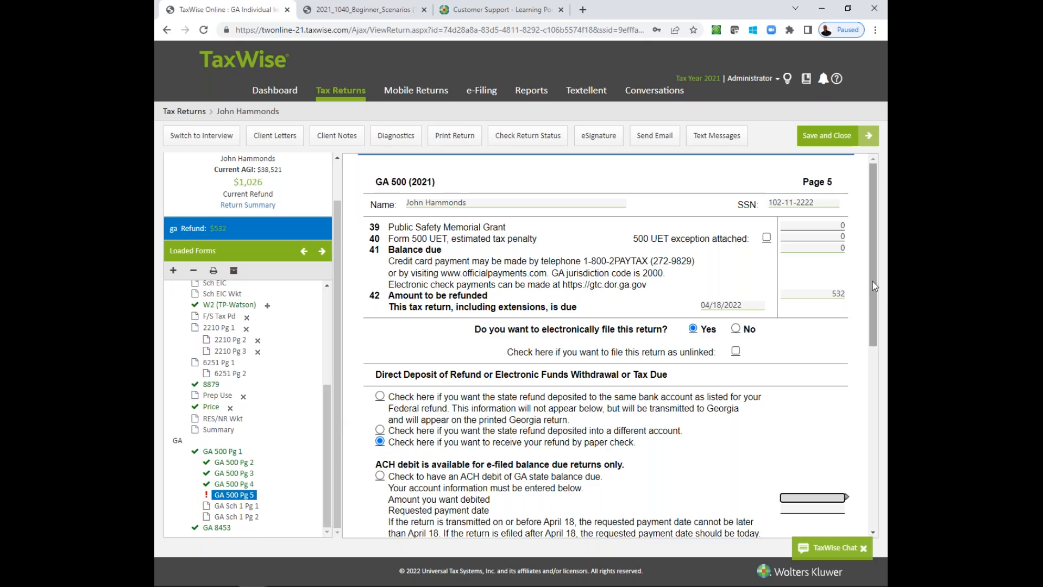
drag(872, 281, 841, 449)
scroll(840, 449, down, 1)
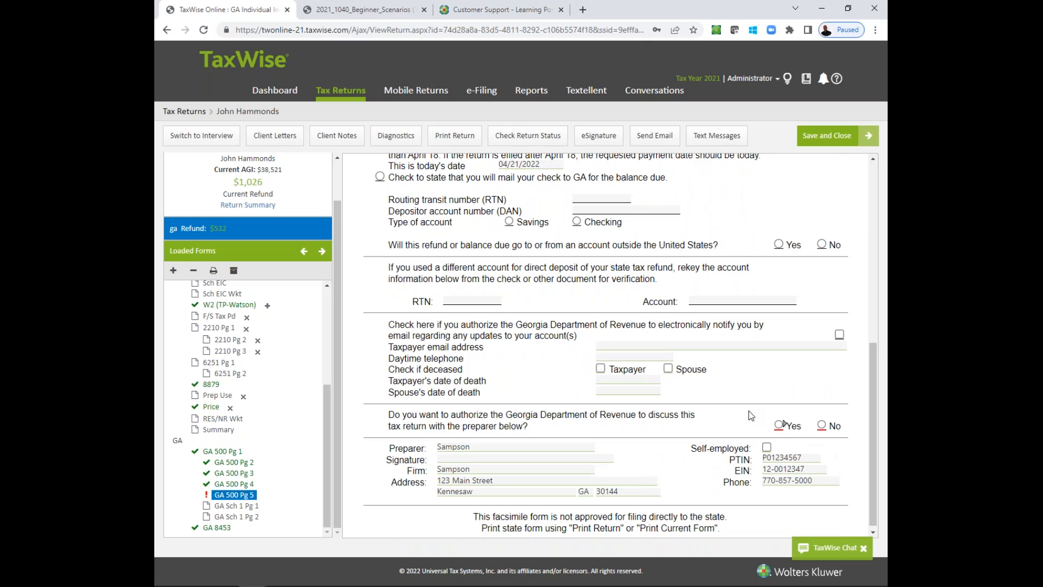
click(779, 426)
drag(328, 474, 337, 357)
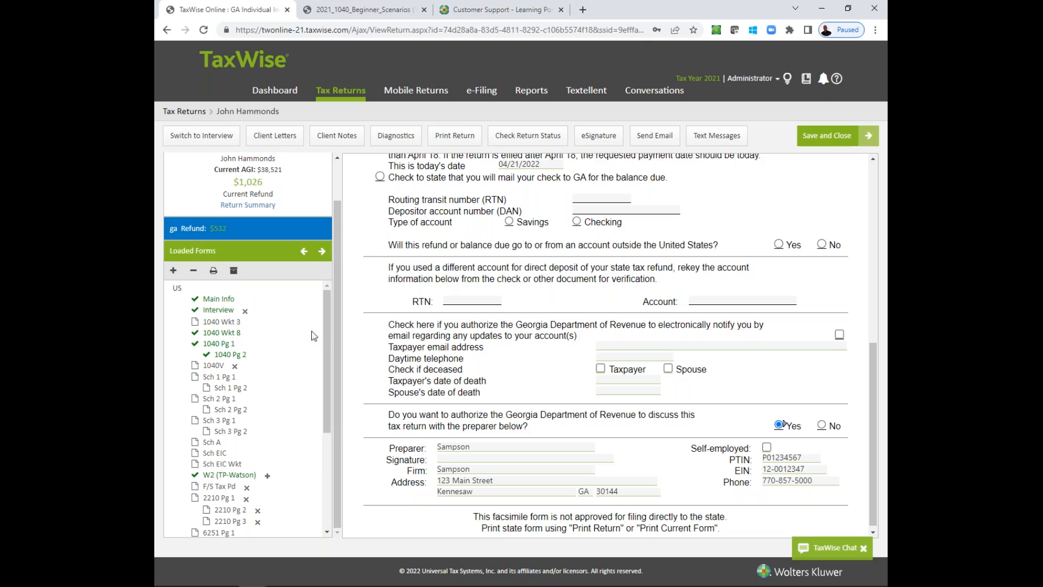
drag(330, 333, 320, 314)
click(408, 137)
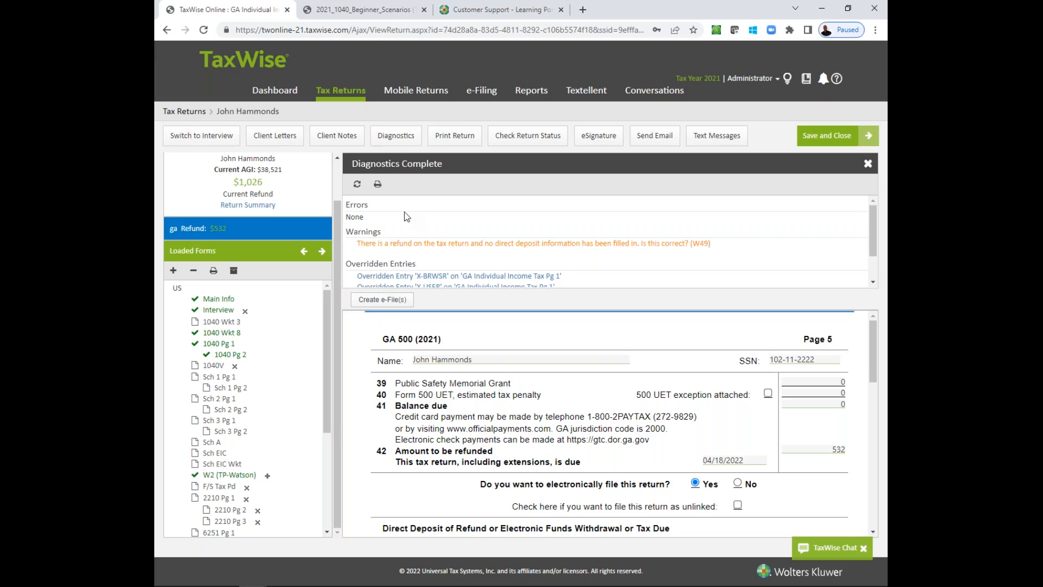
click(387, 307)
click(483, 94)
click(868, 163)
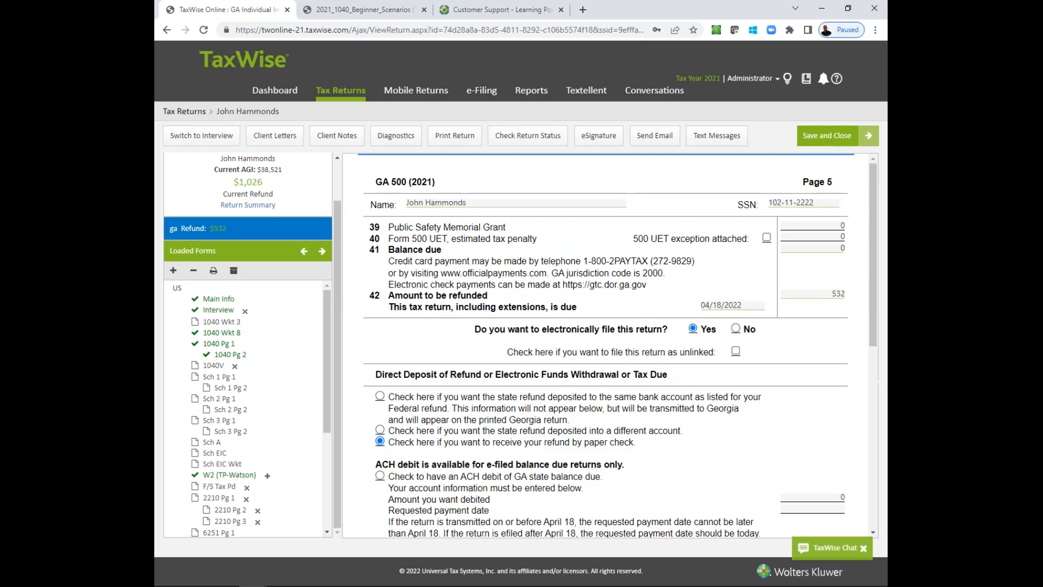
Review the Interview sheet's answer about wage income
click(206, 309)
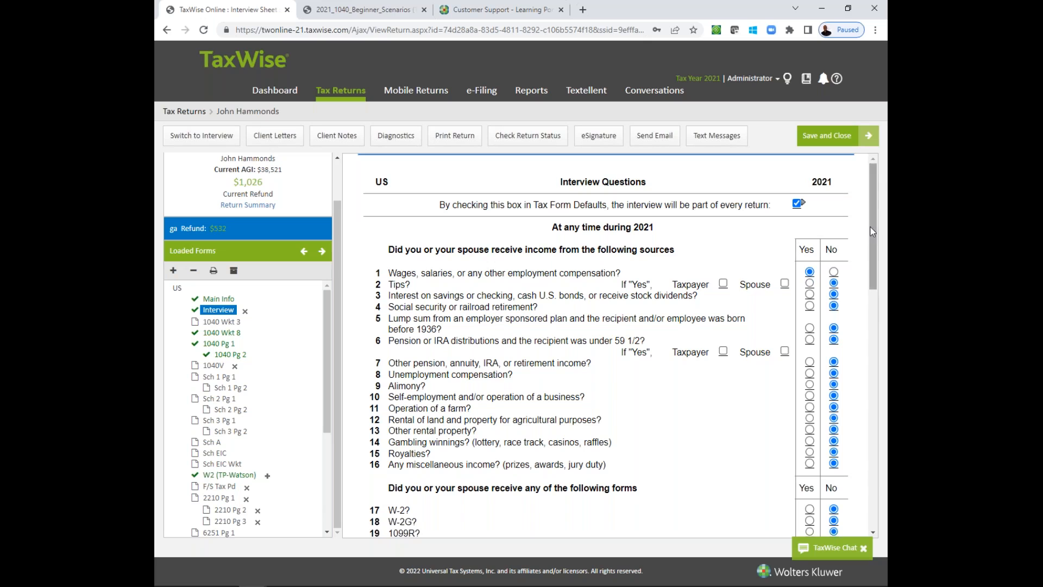
drag(871, 232, 870, 247)
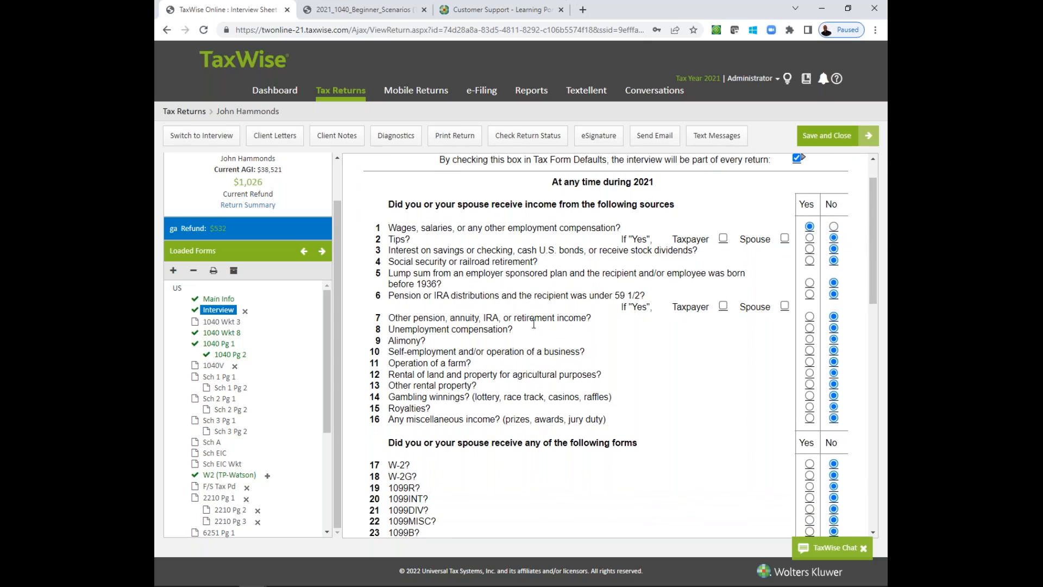
click(809, 226)
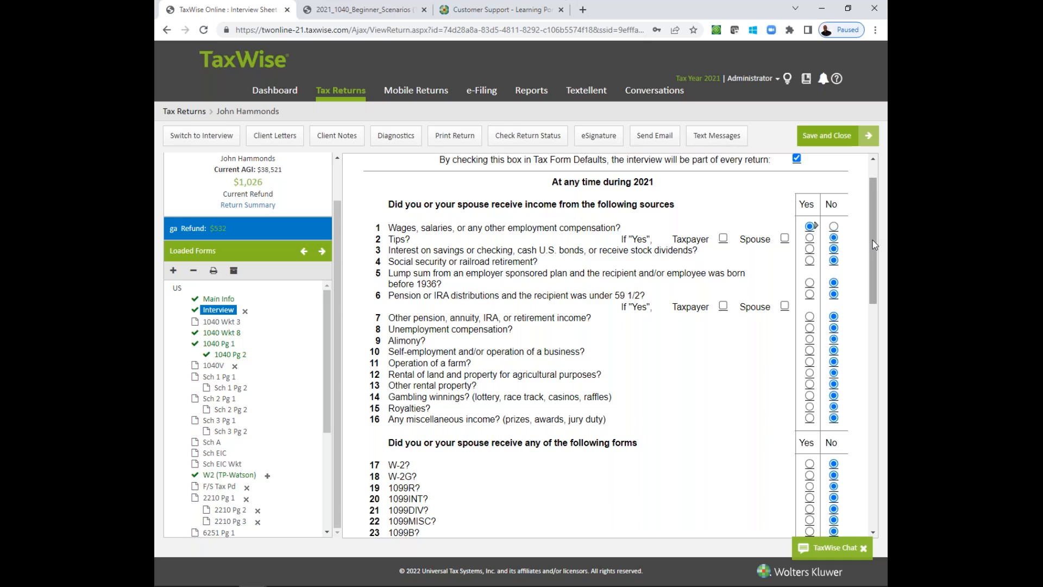
Bring up the forms linked to the 125.00 approximate price at the bottom of the interview
drag(872, 239, 864, 279)
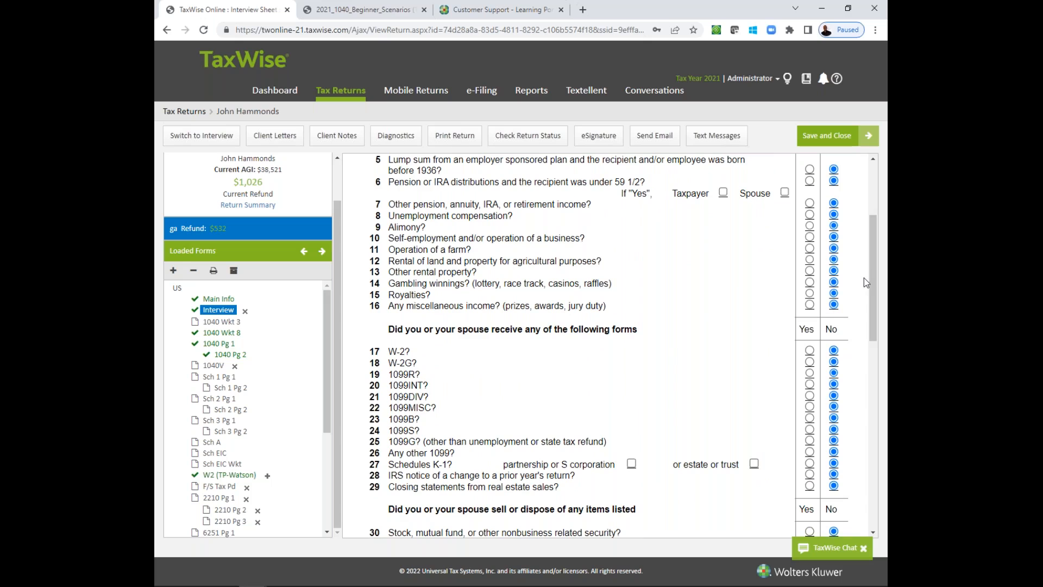
drag(873, 283, 870, 416)
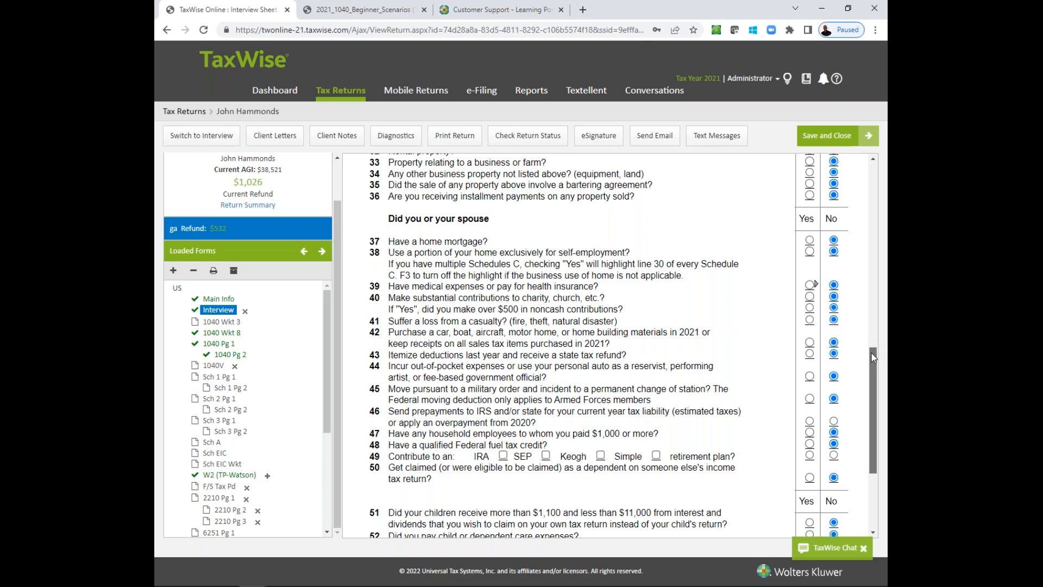
drag(872, 357, 857, 429)
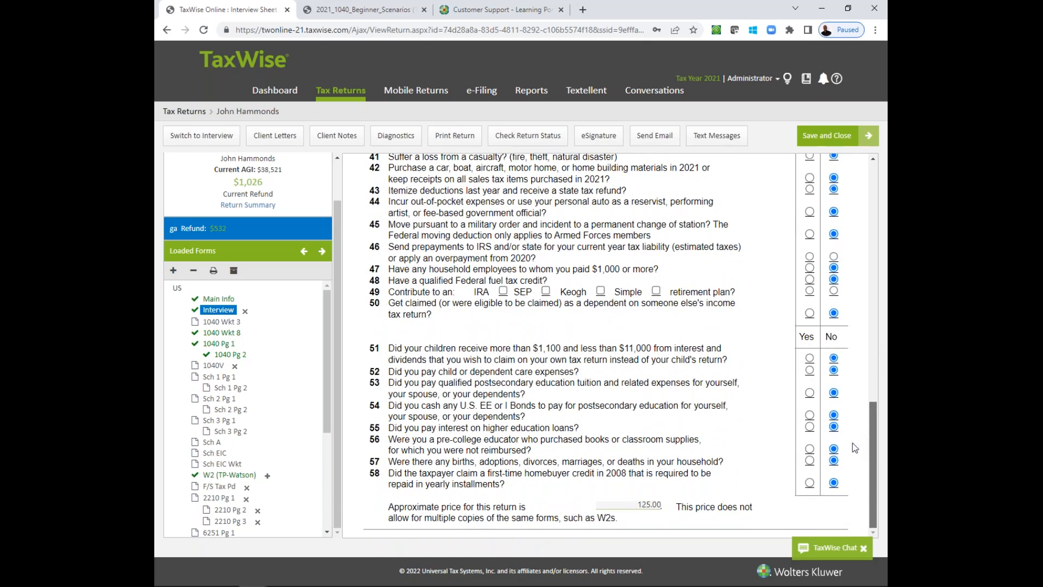
click(655, 504)
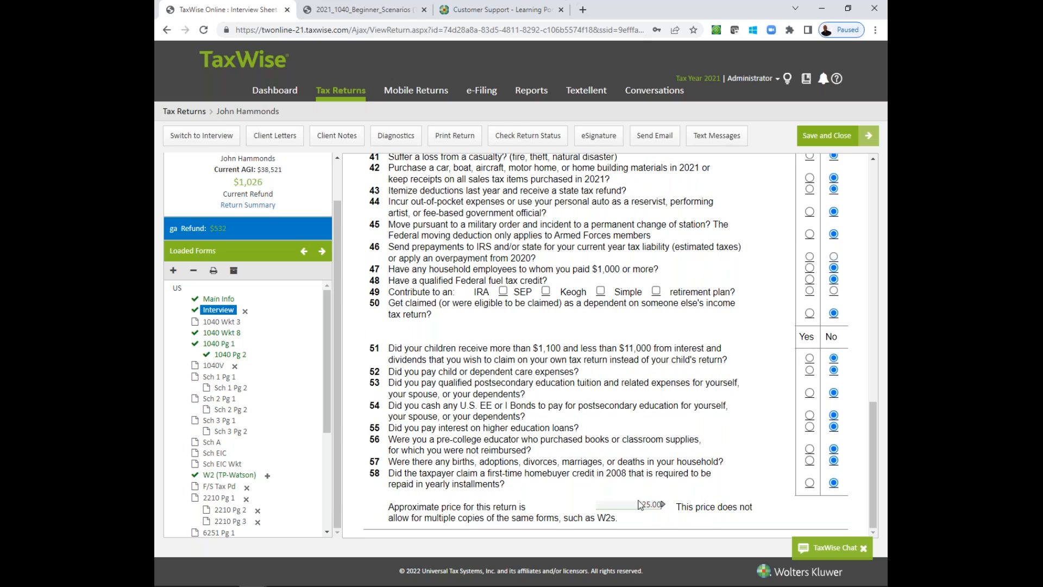
click(663, 506)
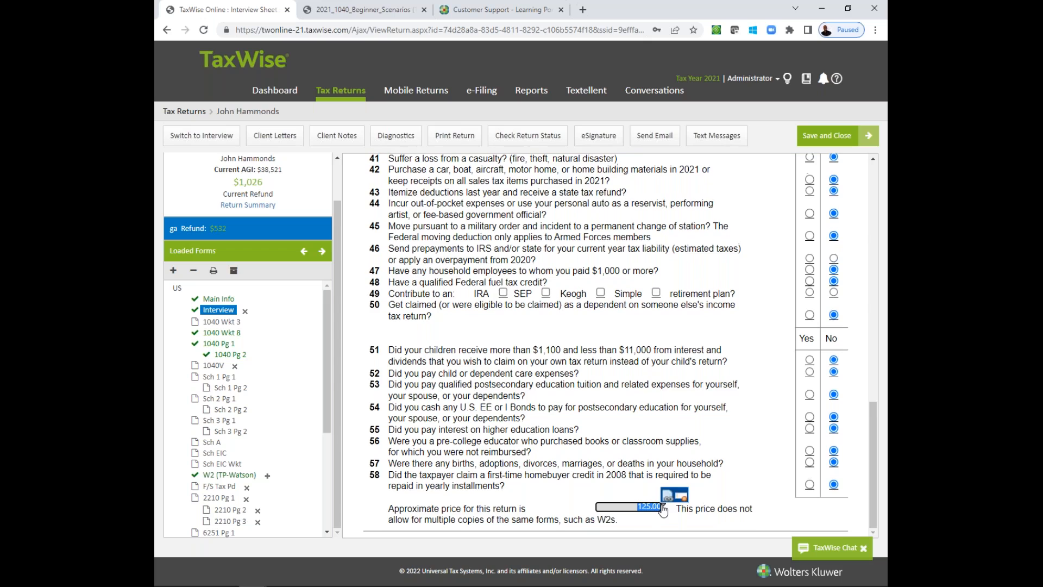
click(668, 495)
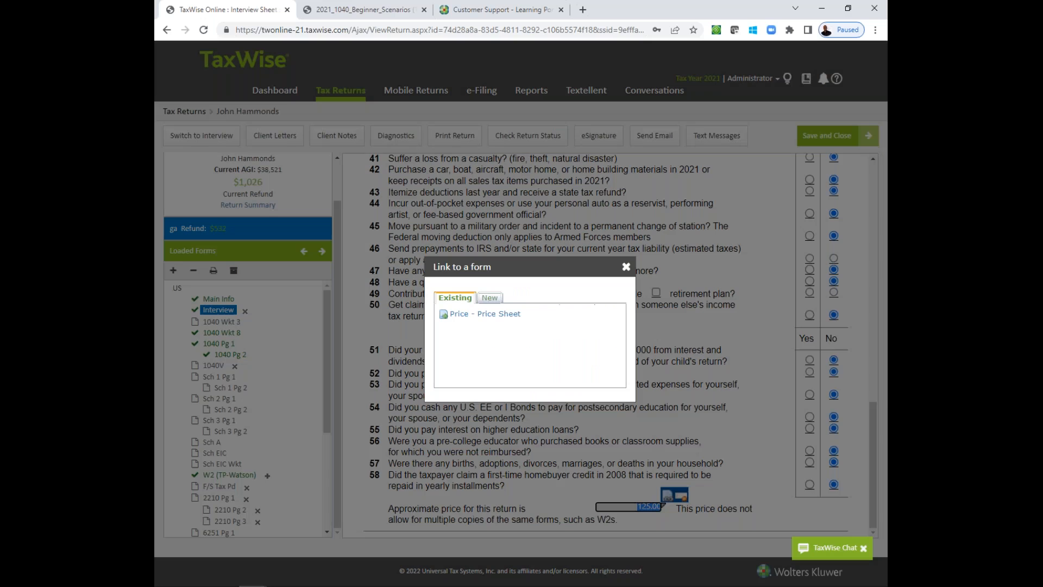
click(491, 314)
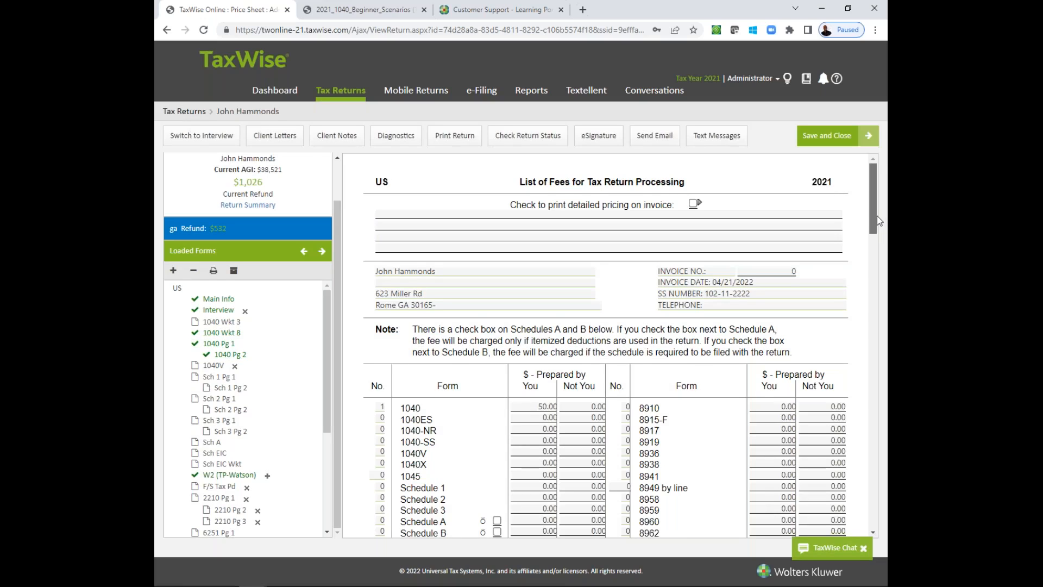
drag(877, 216, 869, 253)
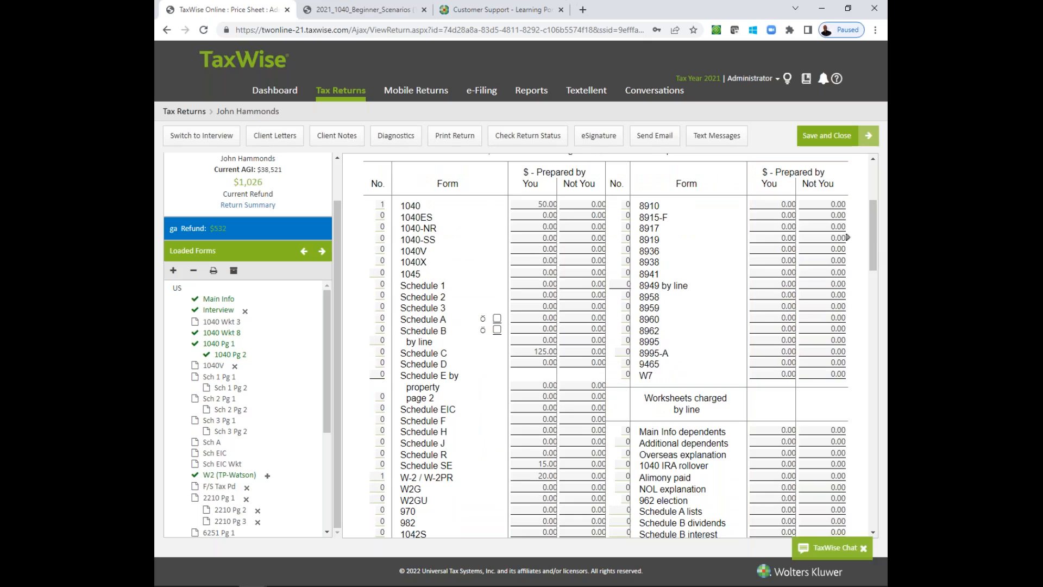
click(543, 206)
key(Down)
key(Down)
key(Down)
key(Down)
key(Down)
key(Down)
key(Down)
key(Down)
key(Down)
key(Down)
key(Down)
key(Down)
key(Down)
key(Down)
click(519, 431)
click(540, 475)
key(ctrl)
click(541, 474)
click(540, 464)
key(ctrl)
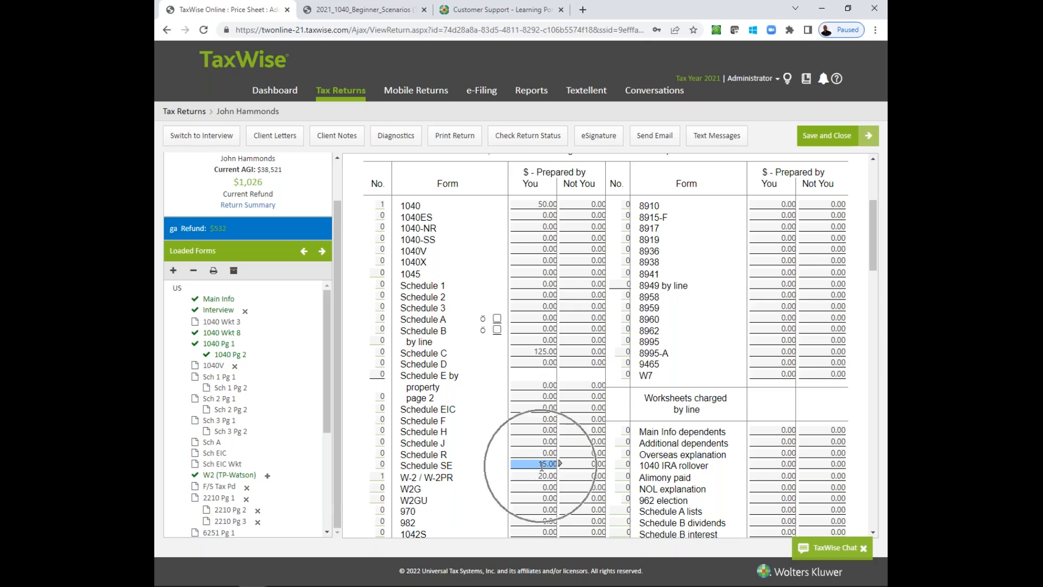
click(592, 430)
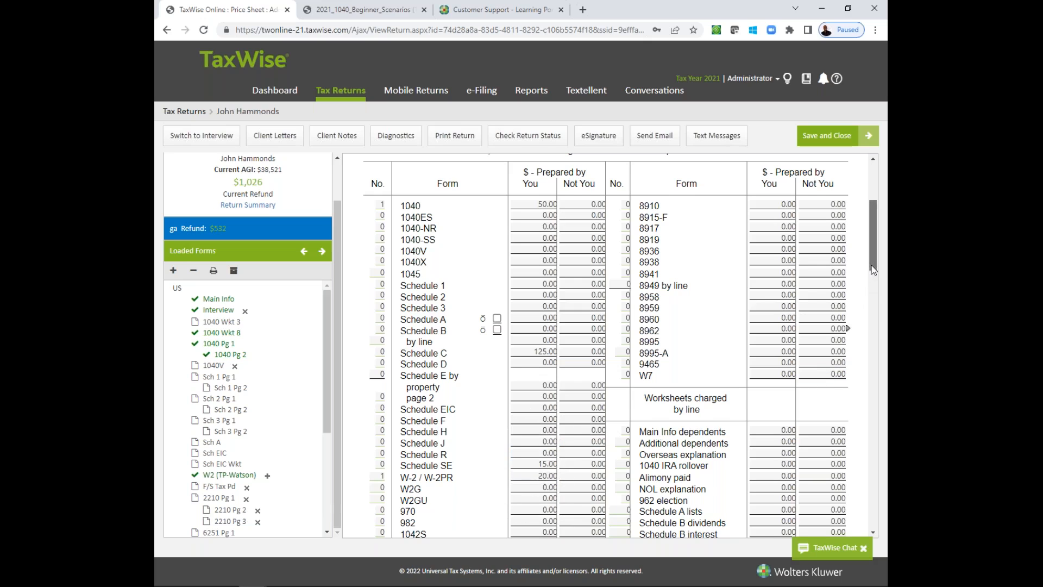
drag(873, 273, 873, 290)
click(525, 359)
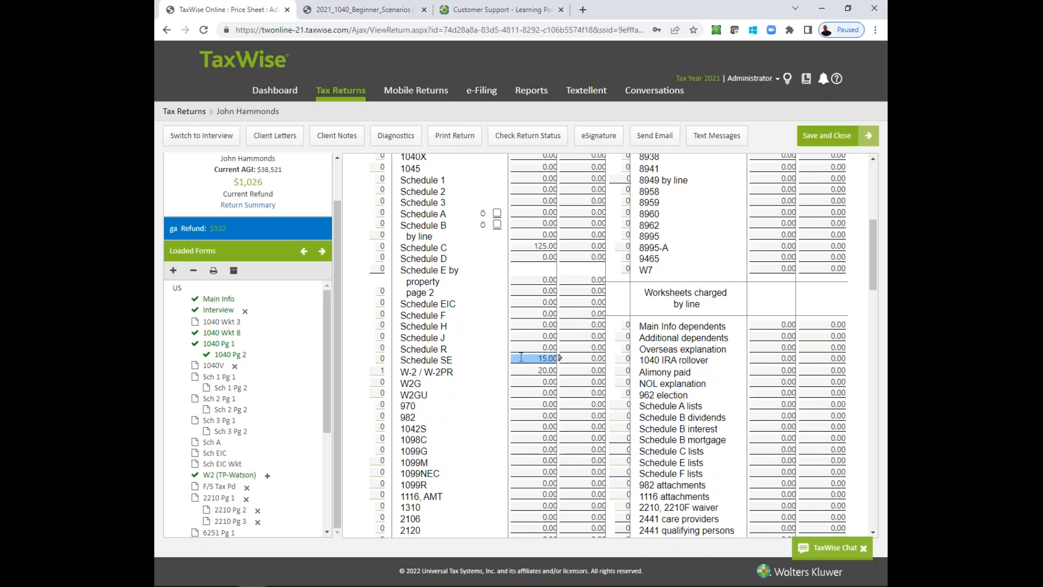
key(Delete)
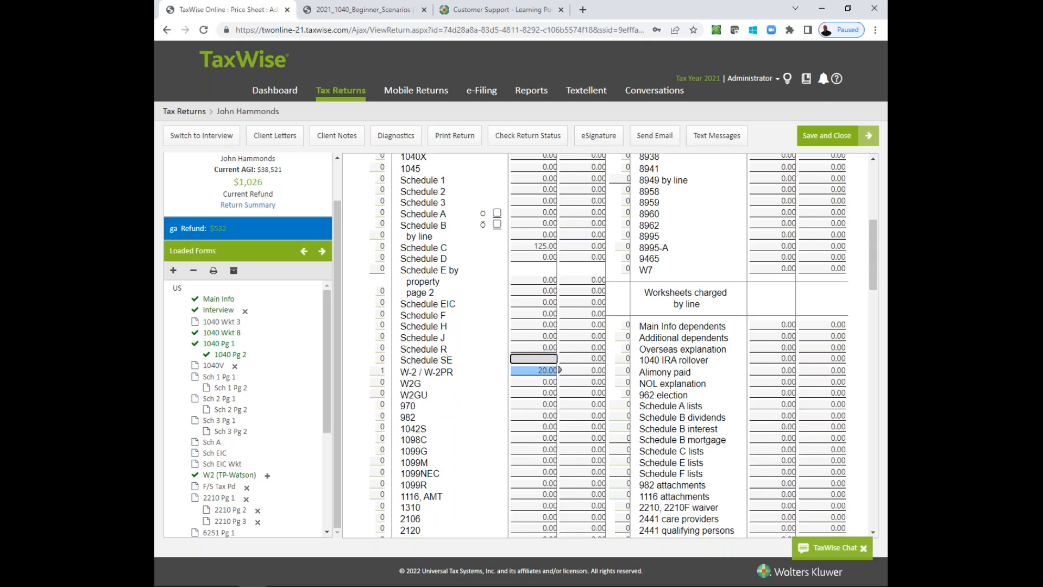
key(Tab)
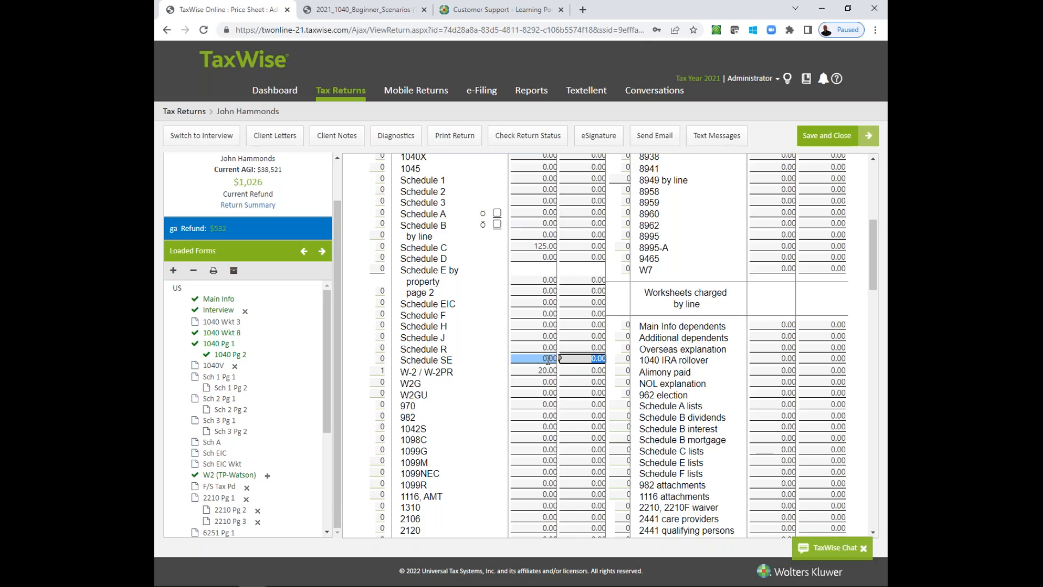
click(548, 359)
key(Delete)
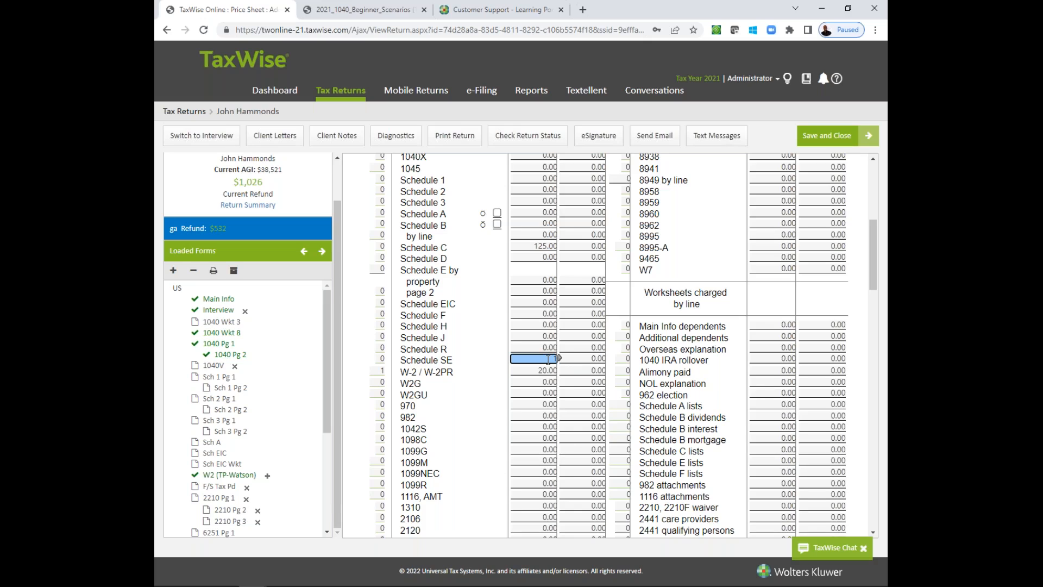
key(Tab)
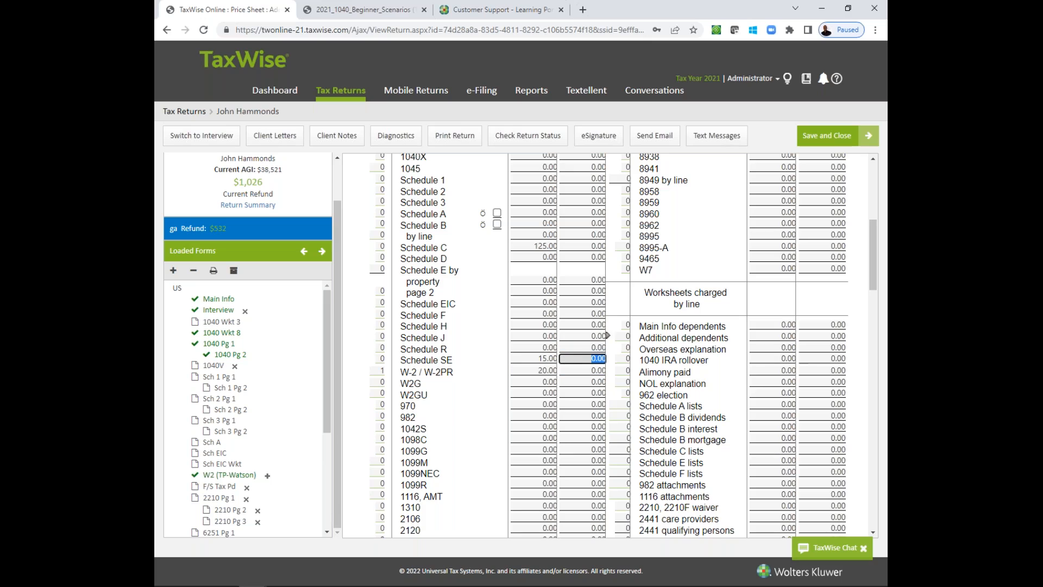
drag(874, 282, 871, 466)
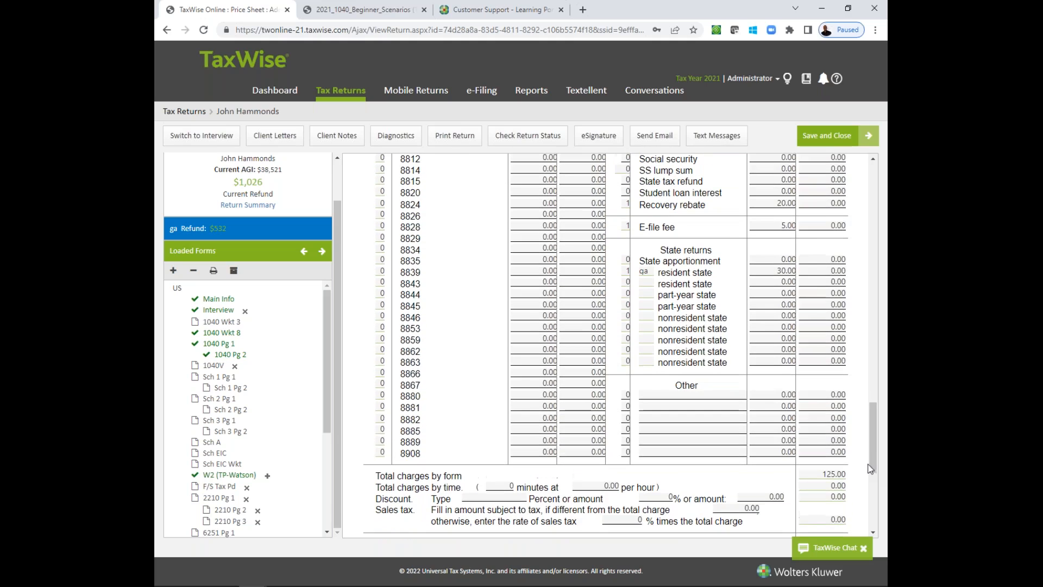
click(780, 224)
drag(872, 465, 874, 454)
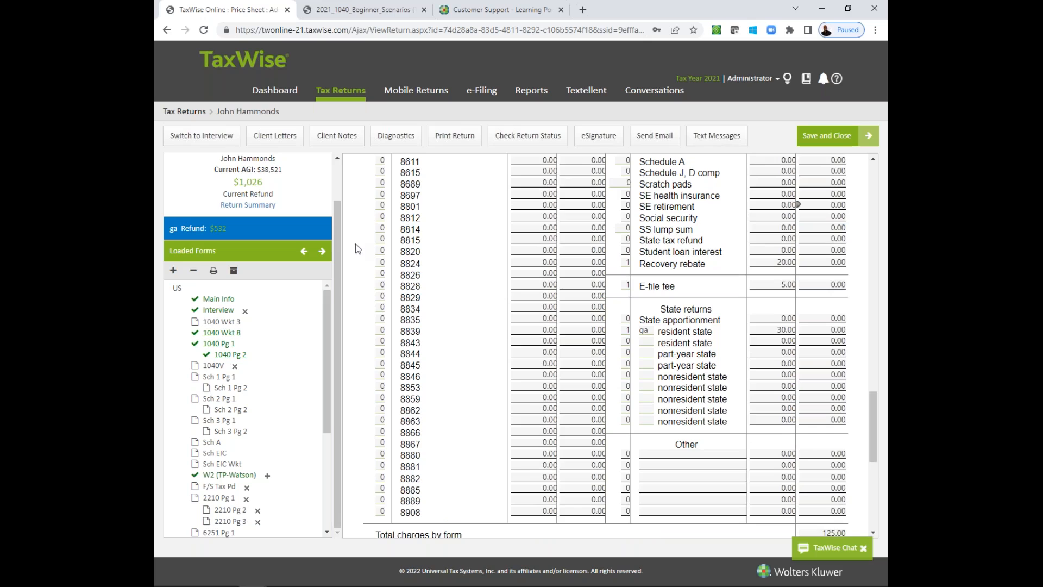
drag(337, 250, 353, 197)
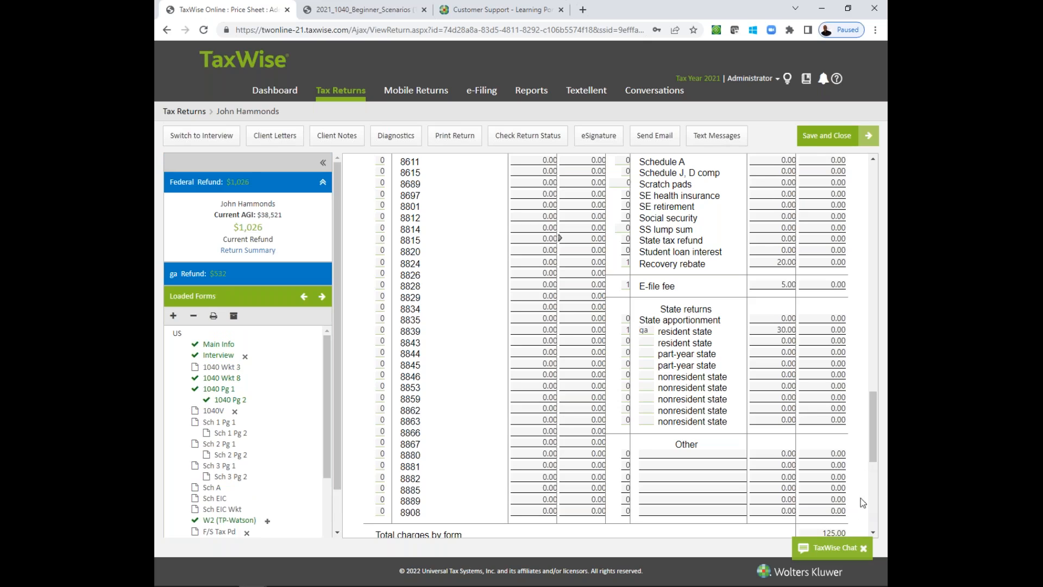
drag(873, 454, 874, 214)
click(458, 309)
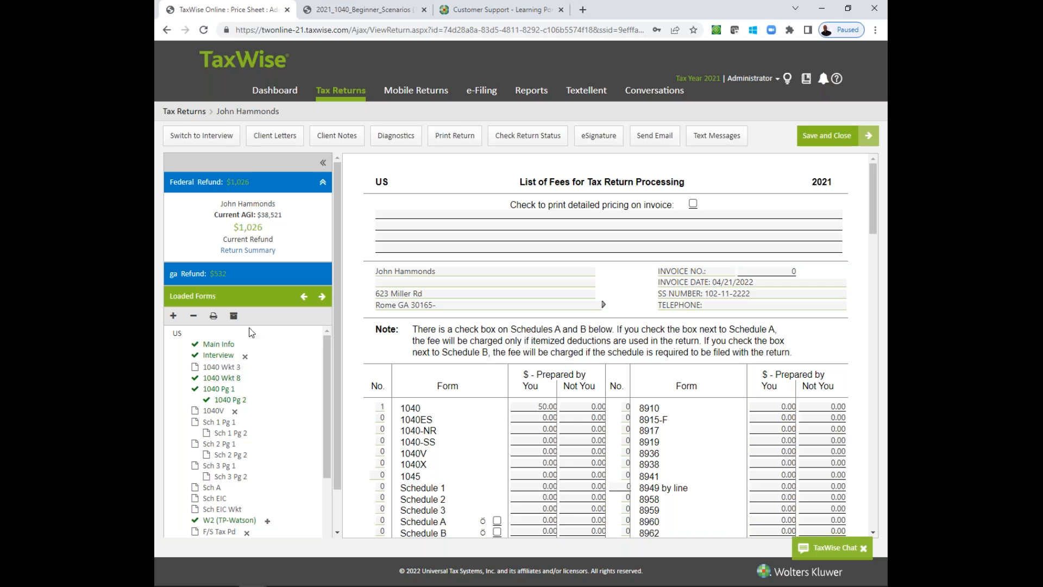
Run diagnostics on the return, then add and save the client note 'Missing 1099'
click(399, 137)
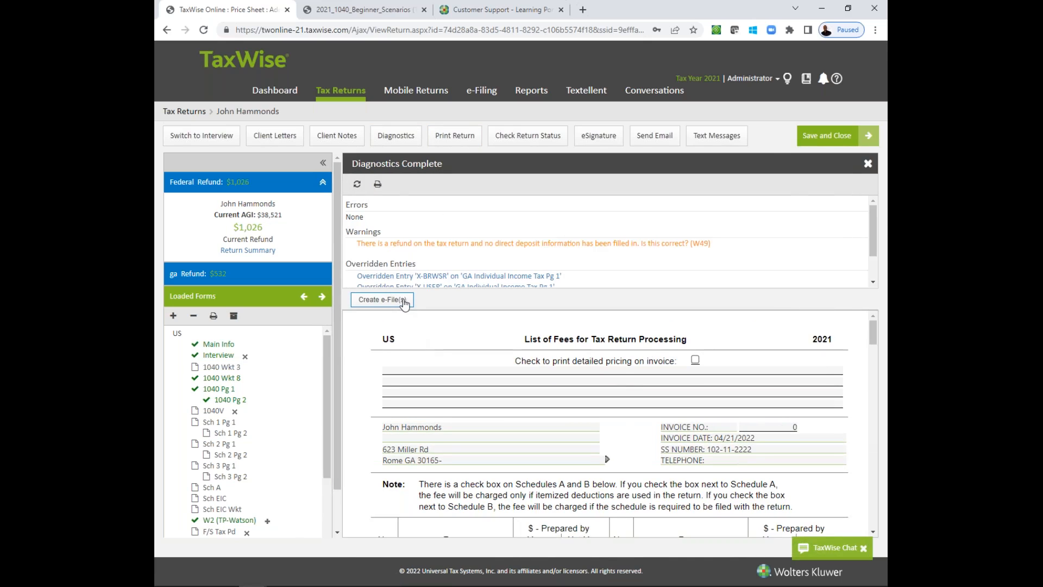
click(867, 164)
click(336, 136)
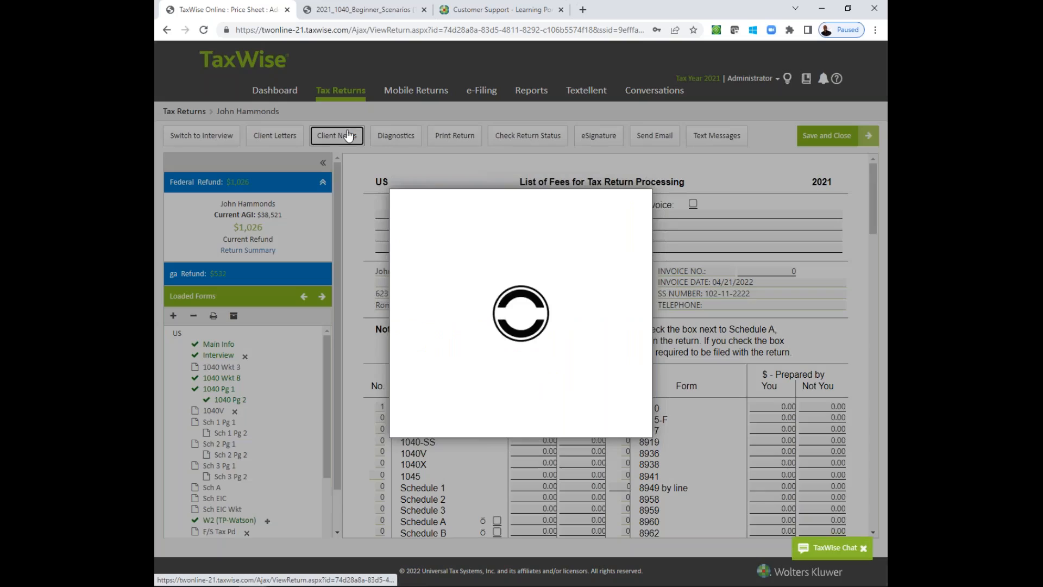
click(444, 225)
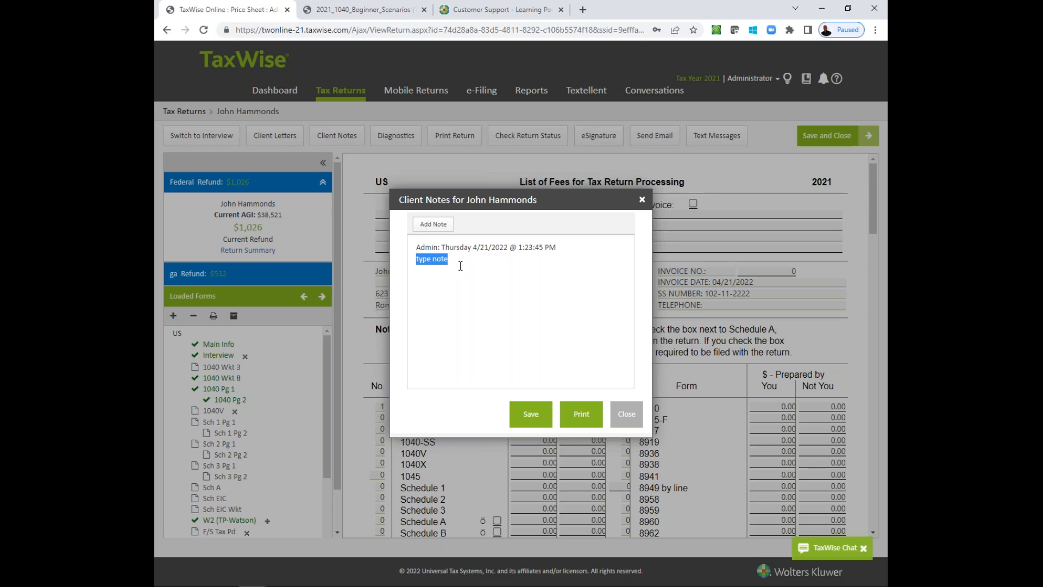
text(mISSING)
key(BackSpace)
key(BackSpace)
key(BackSpace)
key(BackSpace)
key(BackSpace)
key(BackSpace)
key(BackSpace)
key(BackSpace)
text(Missing 1)
click(530, 414)
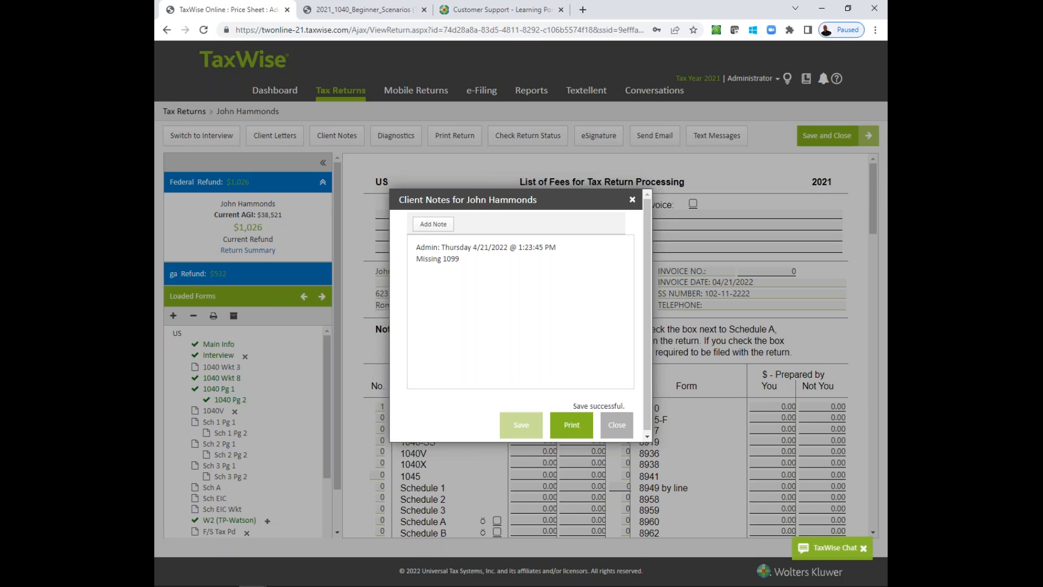
click(616, 424)
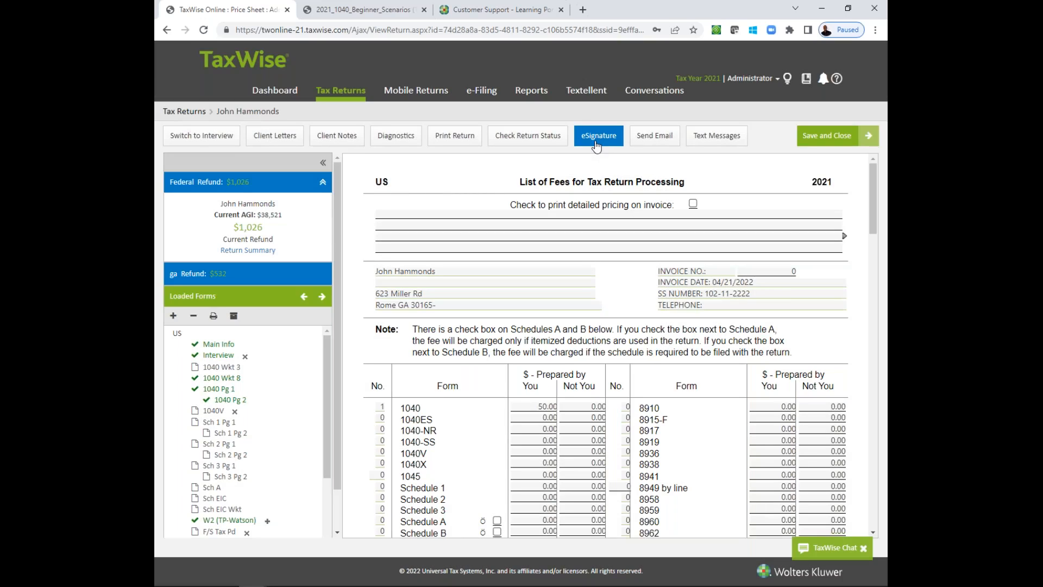
Submit an In-Person eSignature request for the taxpayer using their saved email as contact
click(596, 144)
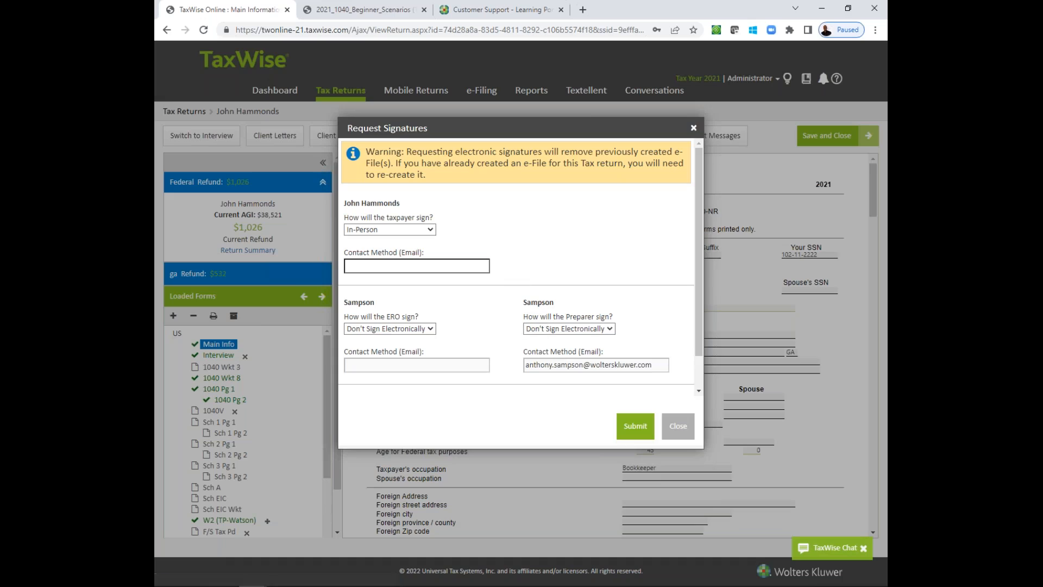
click(454, 266)
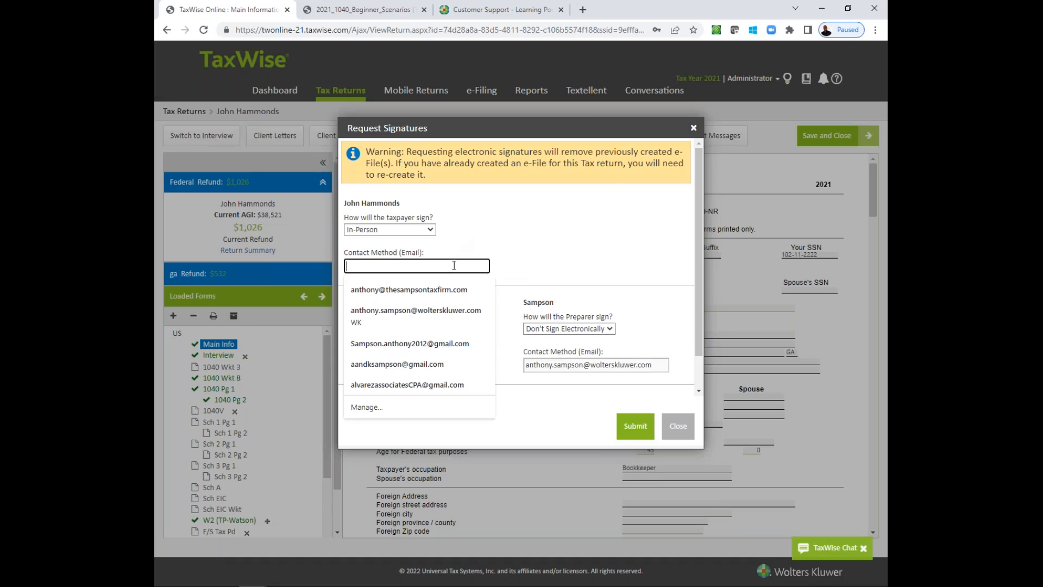
click(517, 237)
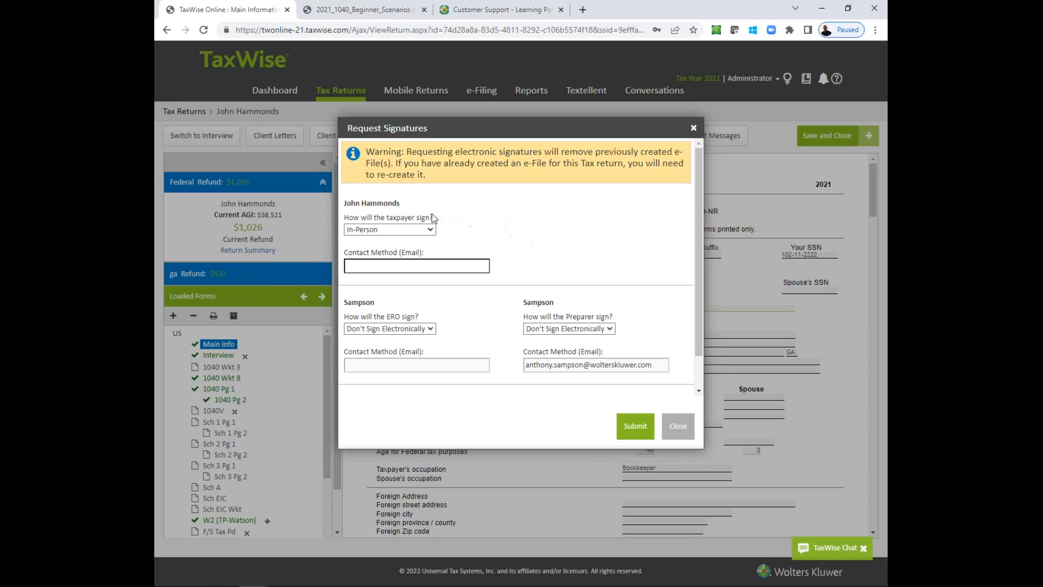
click(430, 231)
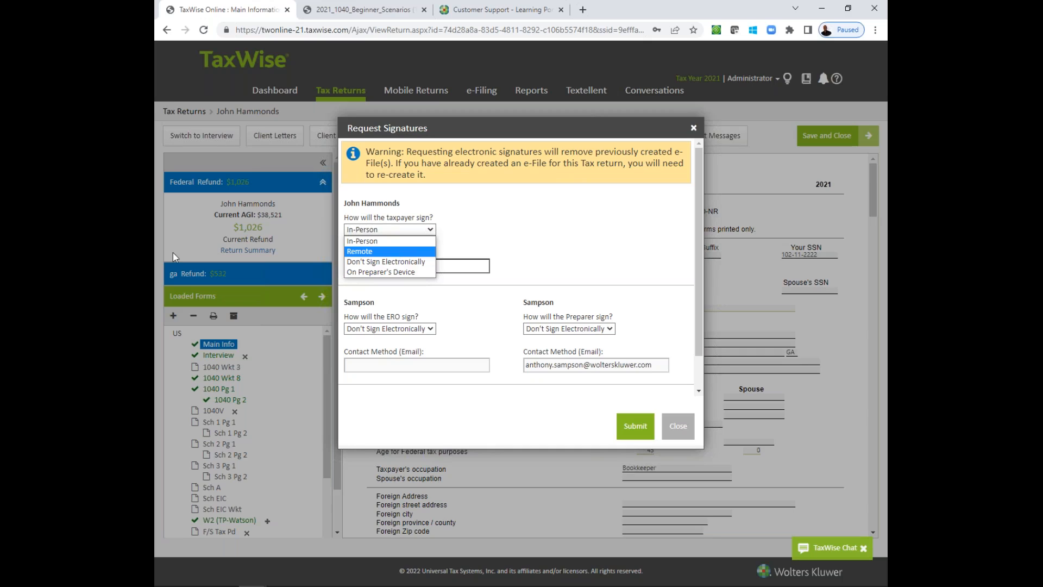
click(173, 252)
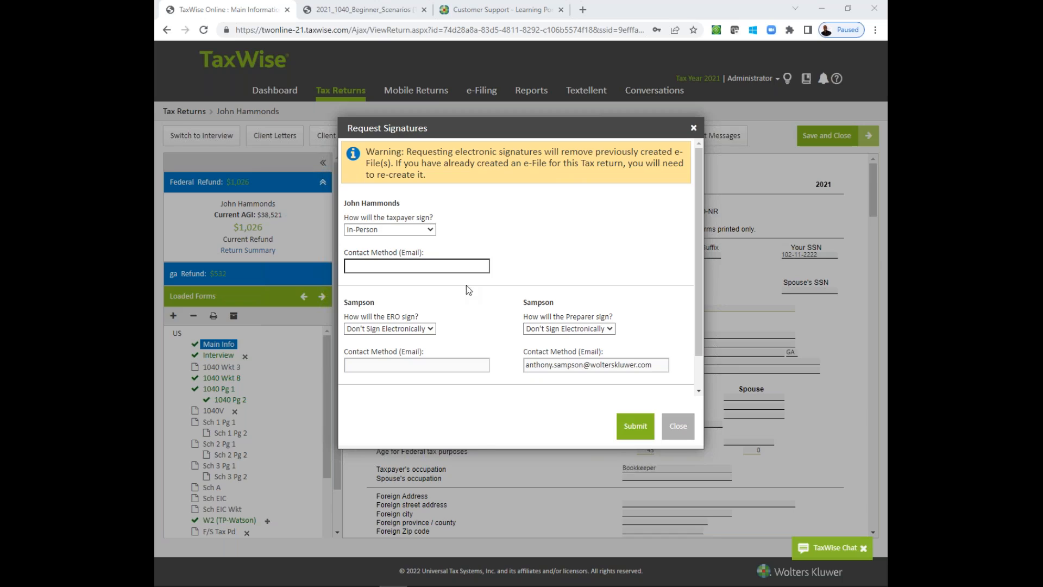
click(412, 266)
click(409, 343)
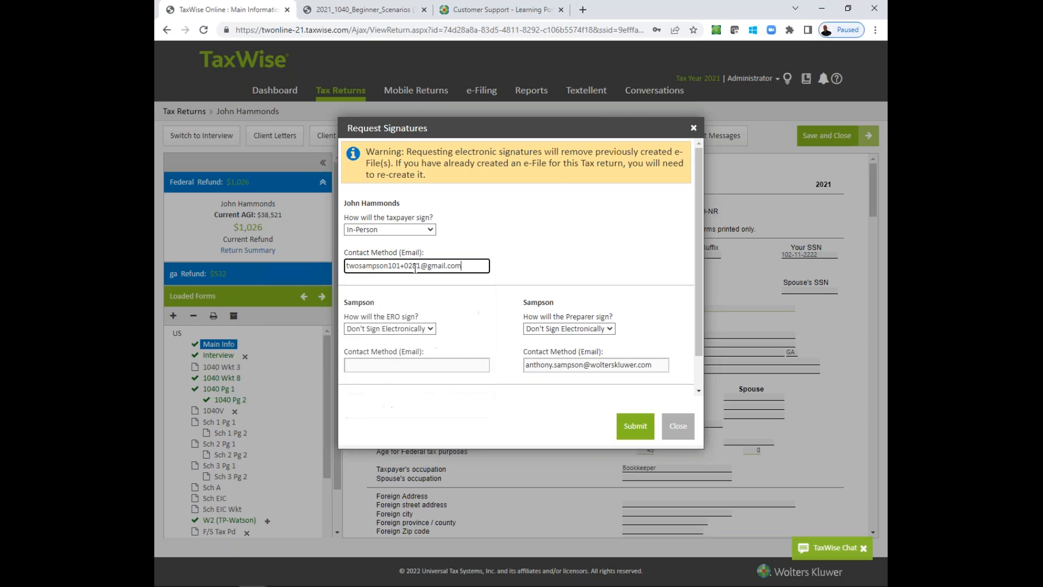
click(429, 230)
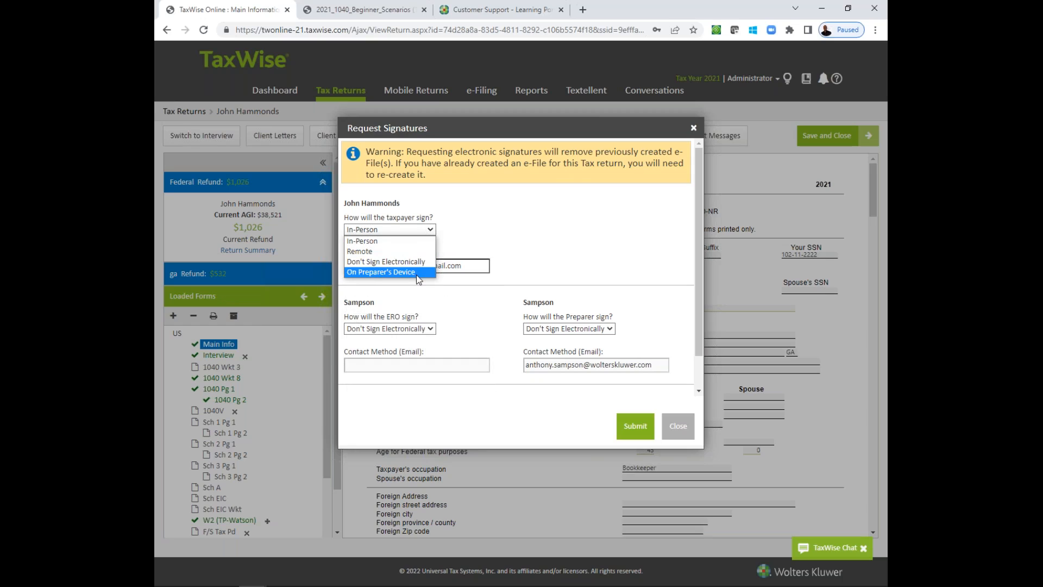
click(418, 273)
click(515, 234)
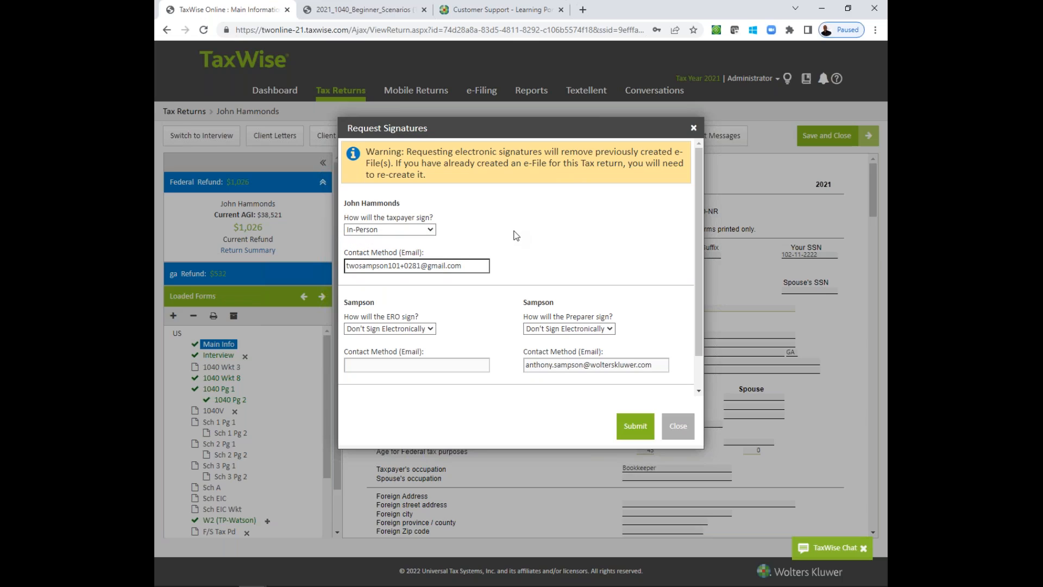
click(635, 426)
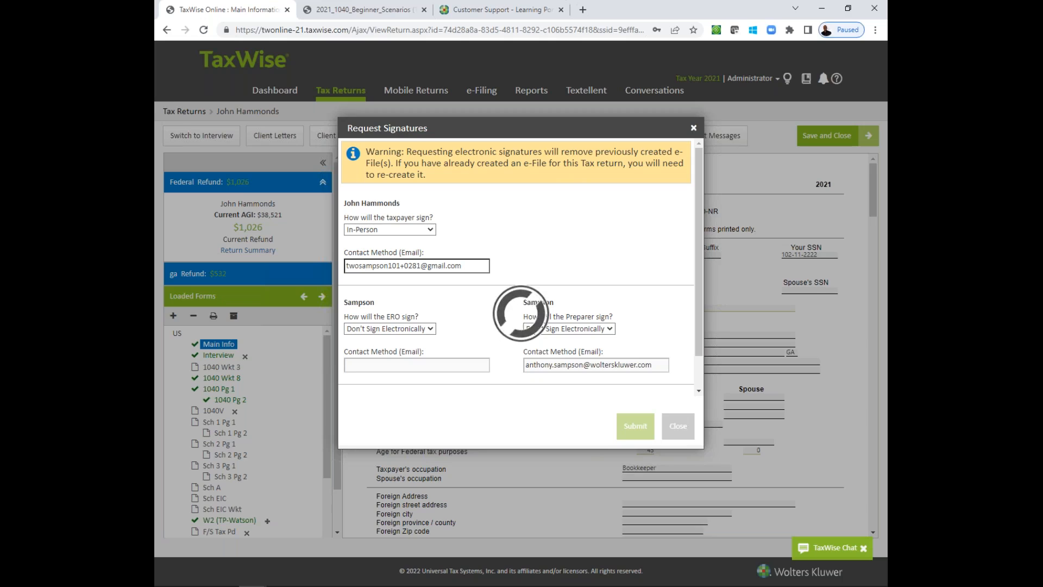
Open Gmail in a new browser tab
click(583, 9)
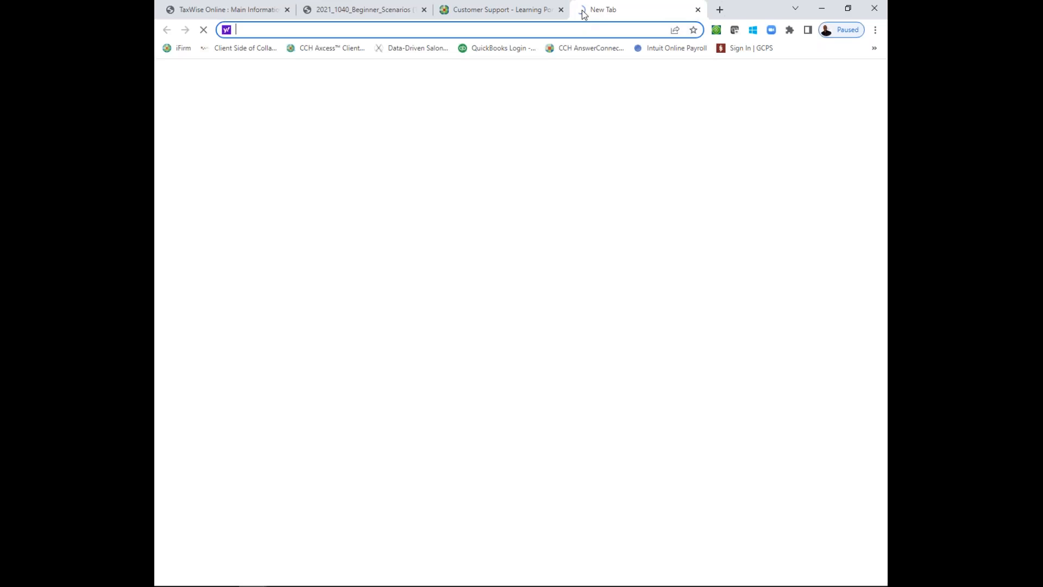
text(gmail.com)
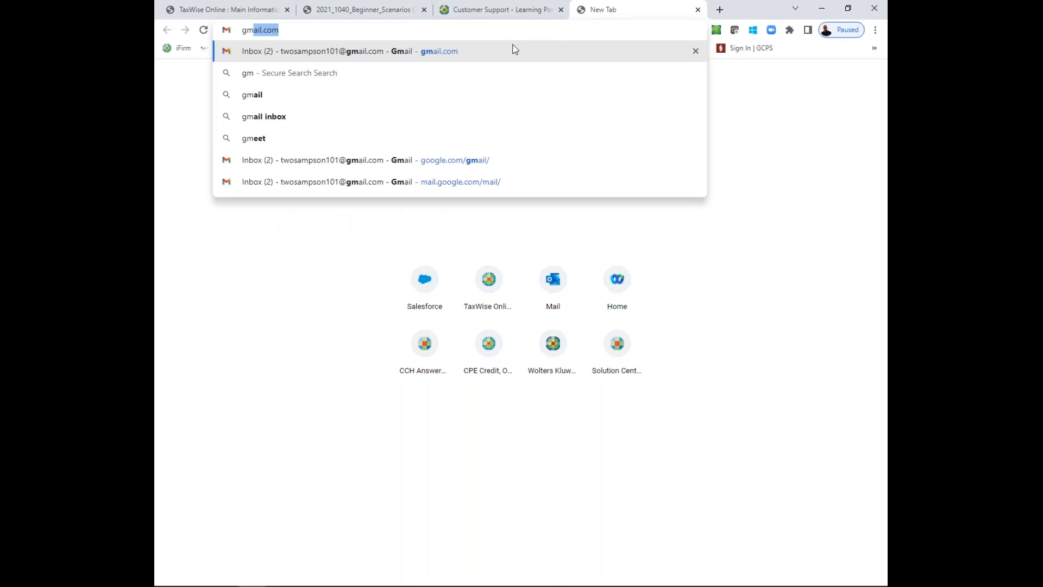
click(514, 51)
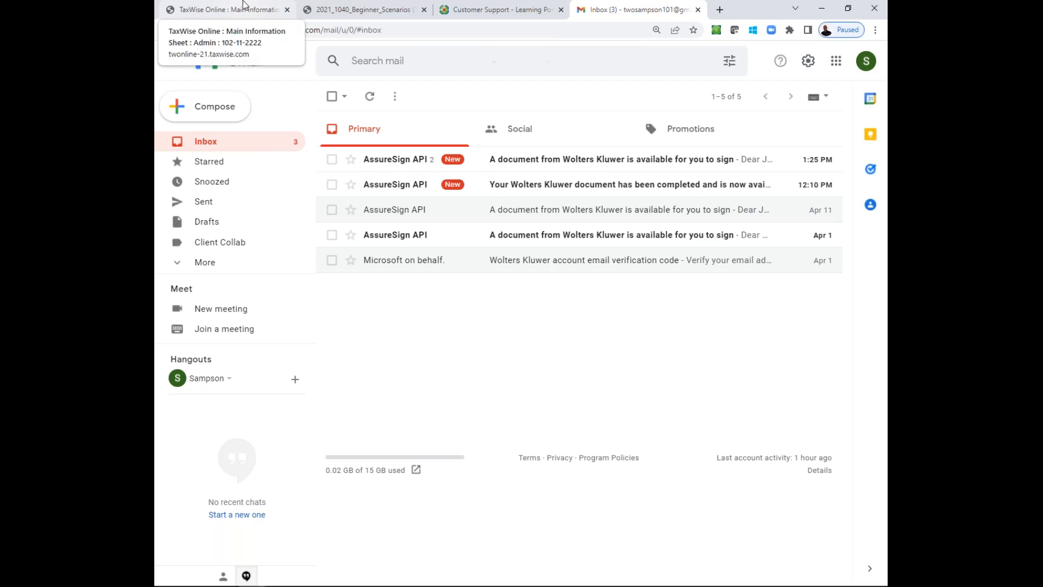
Open the newest AssureSign email and follow its Begin Signing link
click(565, 161)
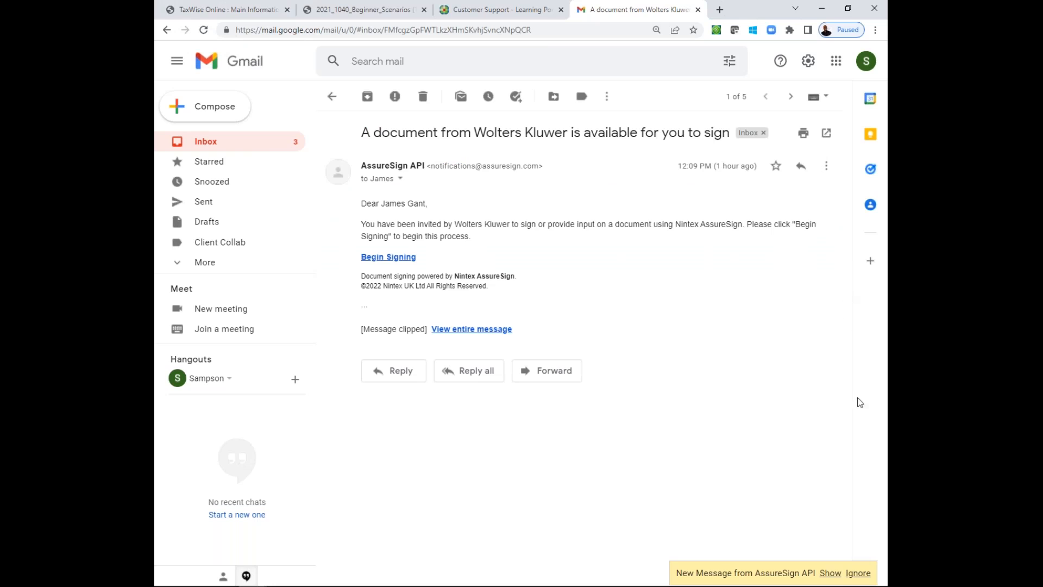
click(830, 572)
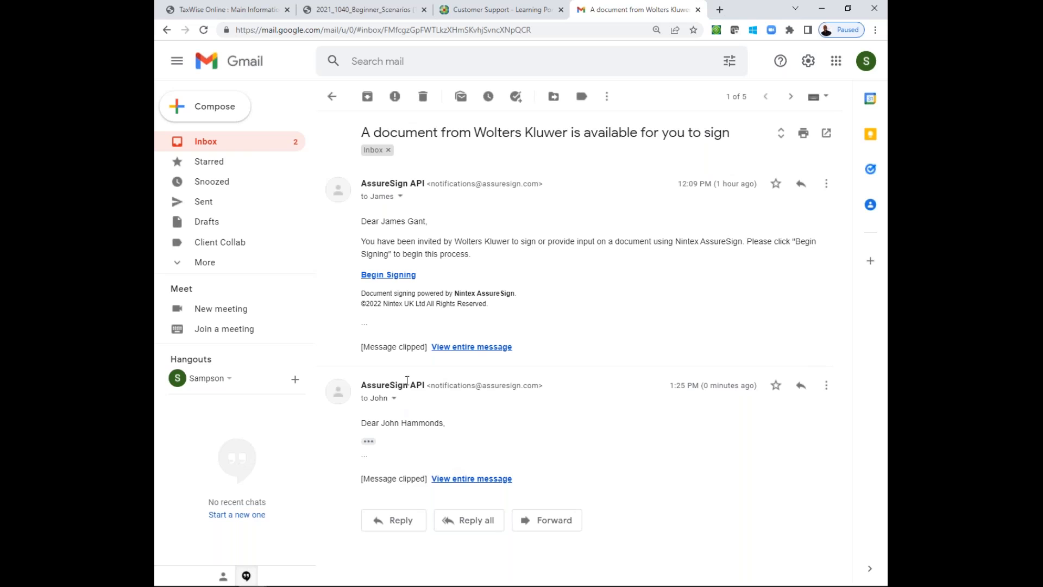
click(199, 142)
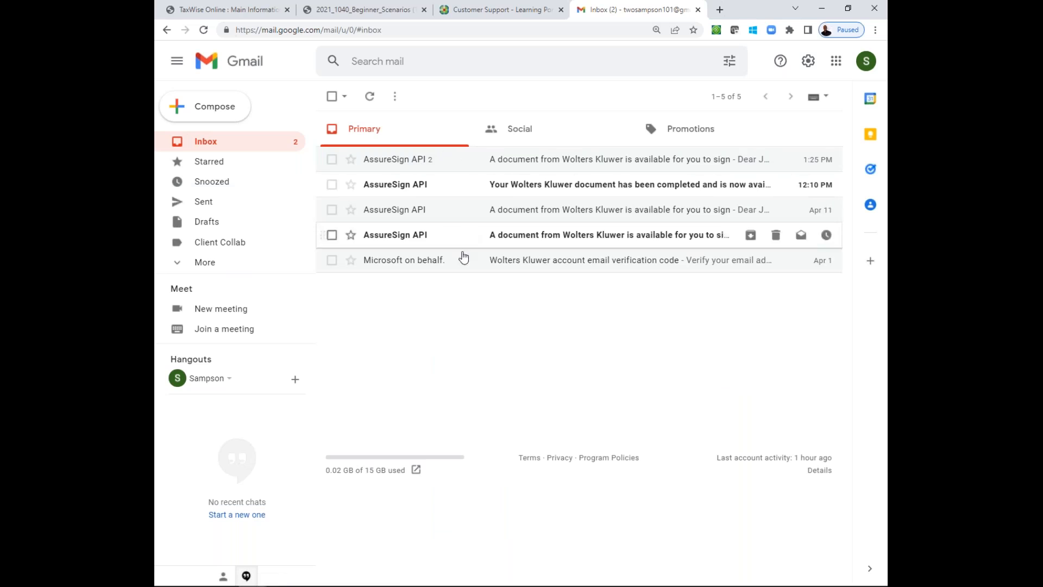
click(516, 162)
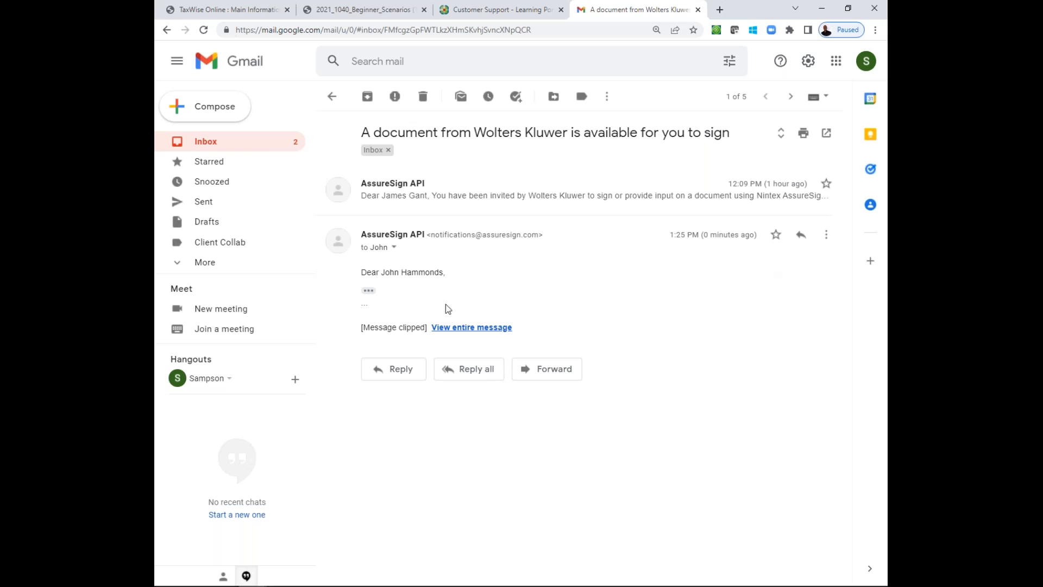
click(438, 327)
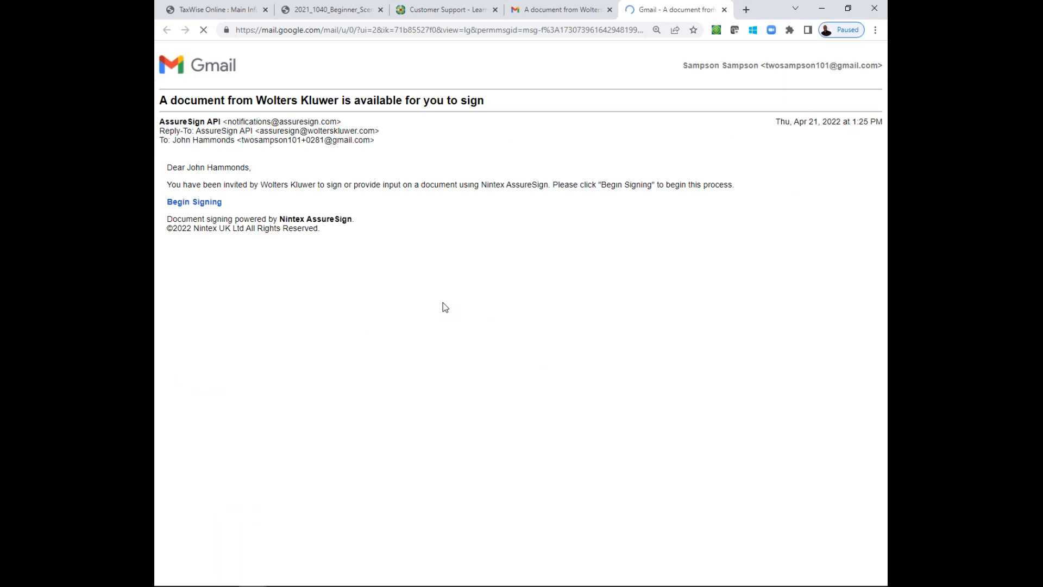
click(208, 203)
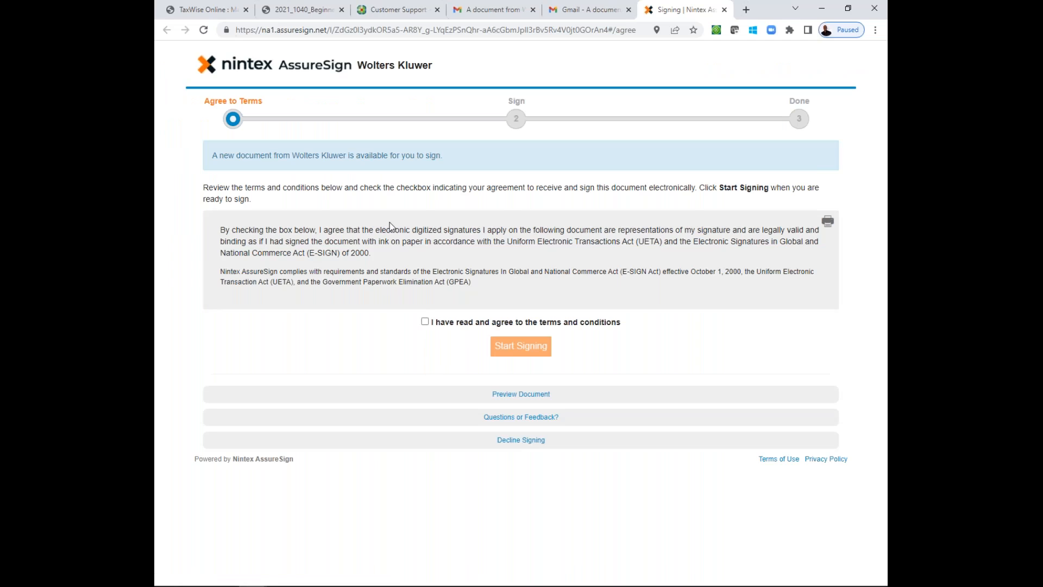
Agree to the signing terms, then draw and adopt a freehand signature
click(425, 321)
click(535, 360)
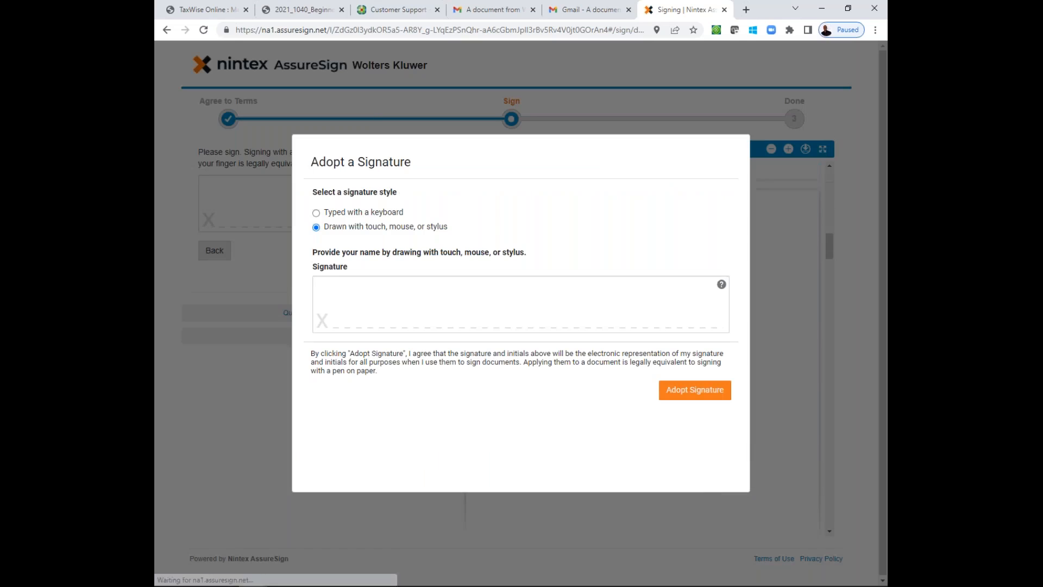
drag(391, 306, 528, 301)
click(317, 213)
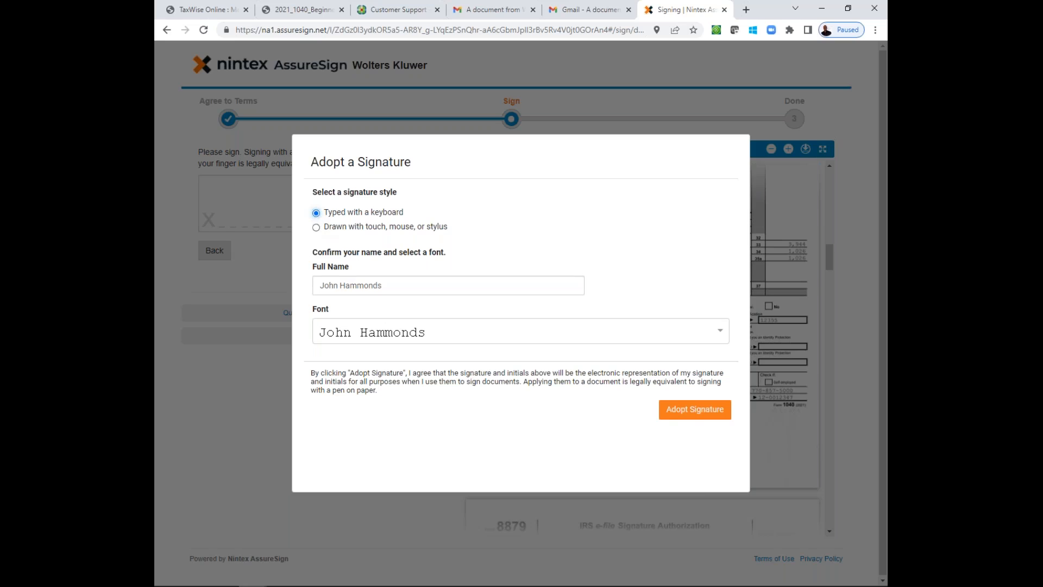
click(317, 227)
click(673, 396)
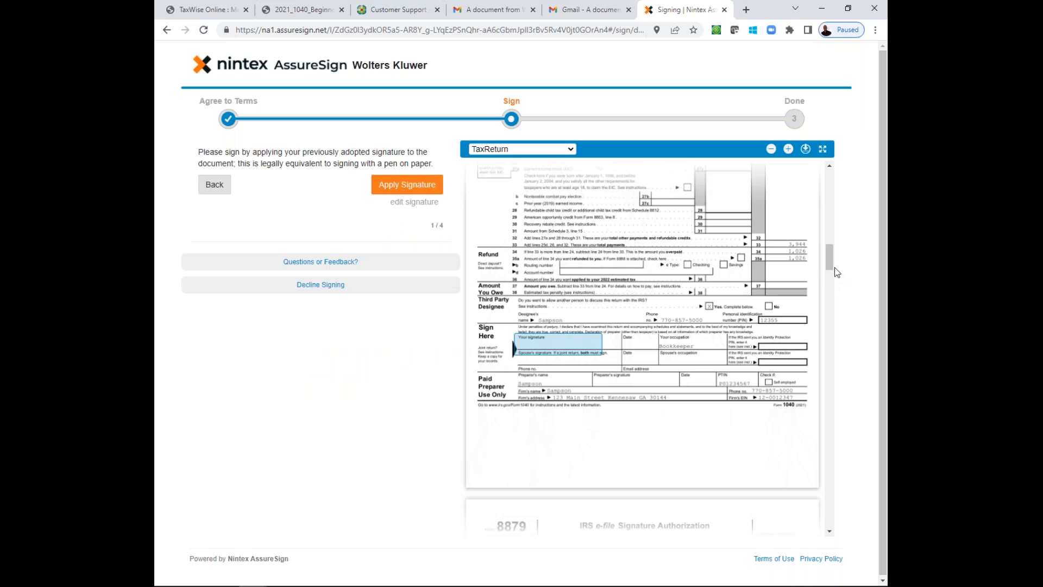
Sign the taxpayer fields on the 1040, Form 8879, Georgia return and GA-8453
scroll(832, 260, up, 1)
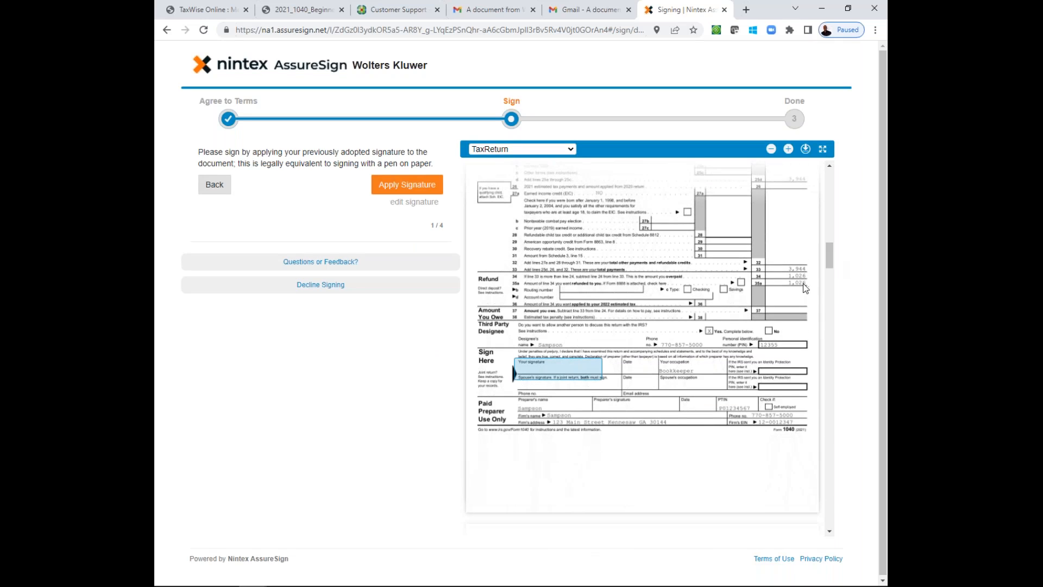
scroll(831, 255, up, 3)
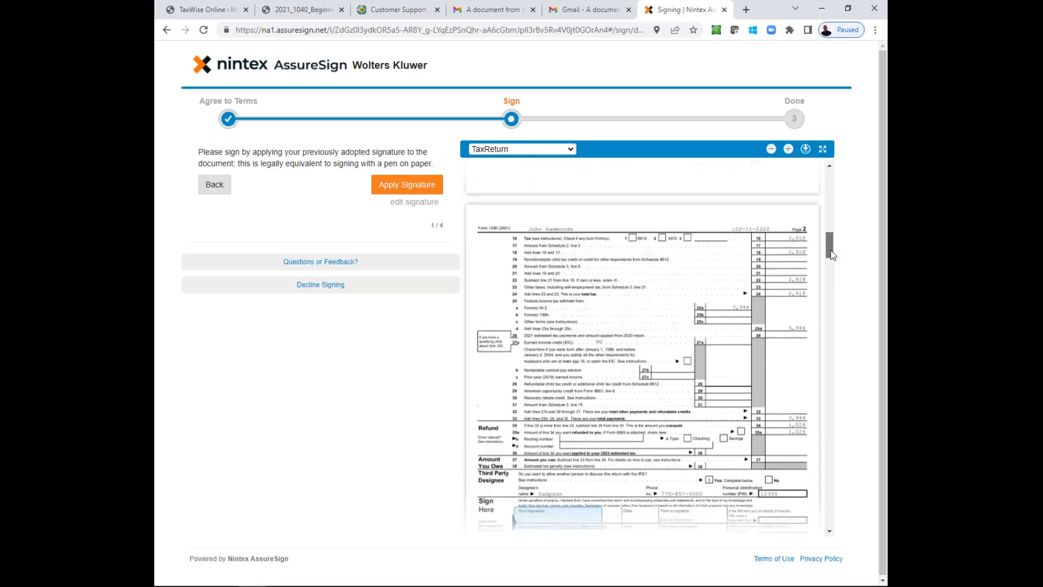
drag(832, 255, 844, 225)
drag(841, 235, 839, 268)
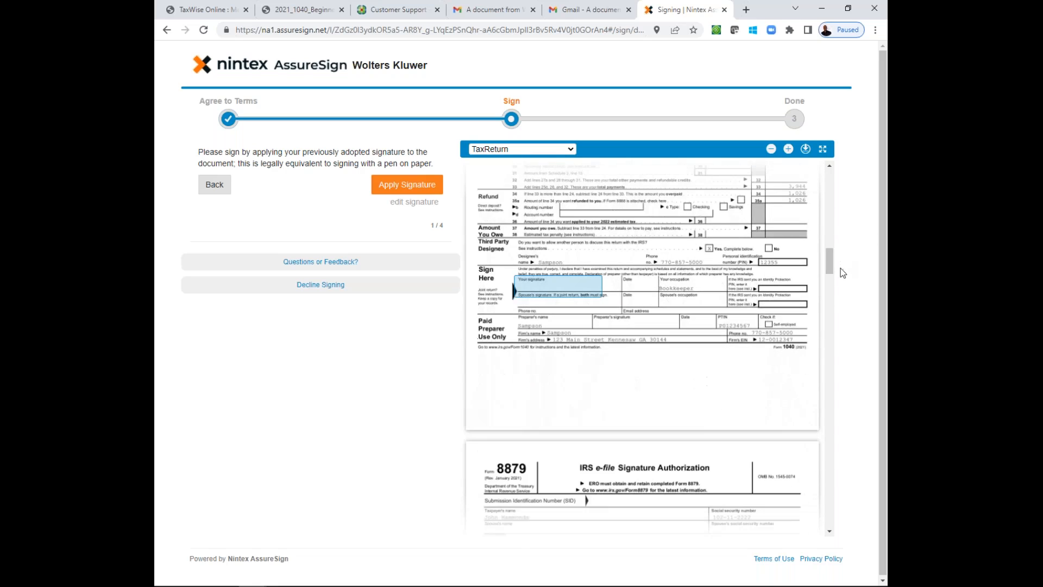
click(424, 184)
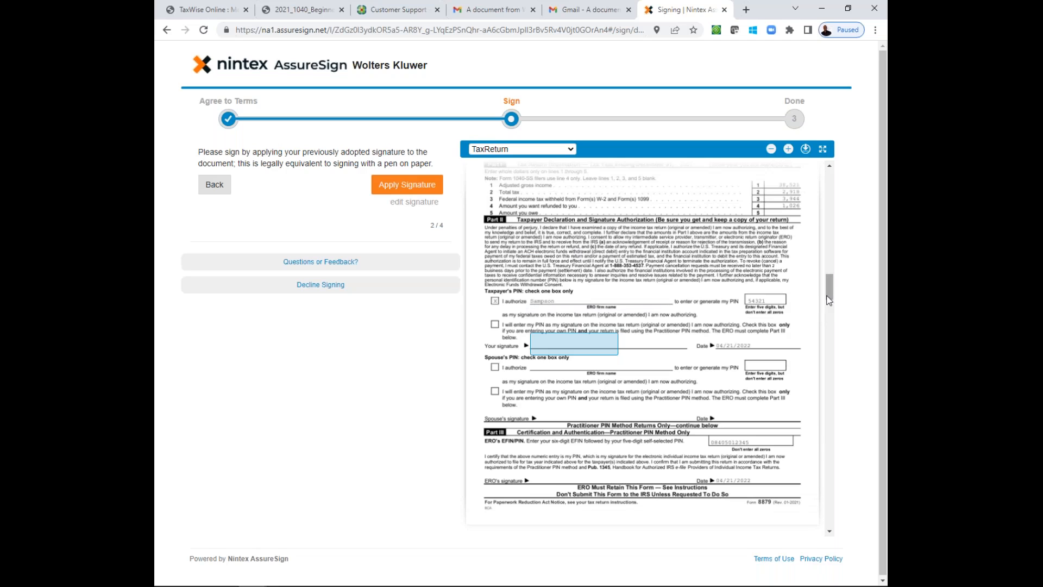
drag(829, 300, 830, 291)
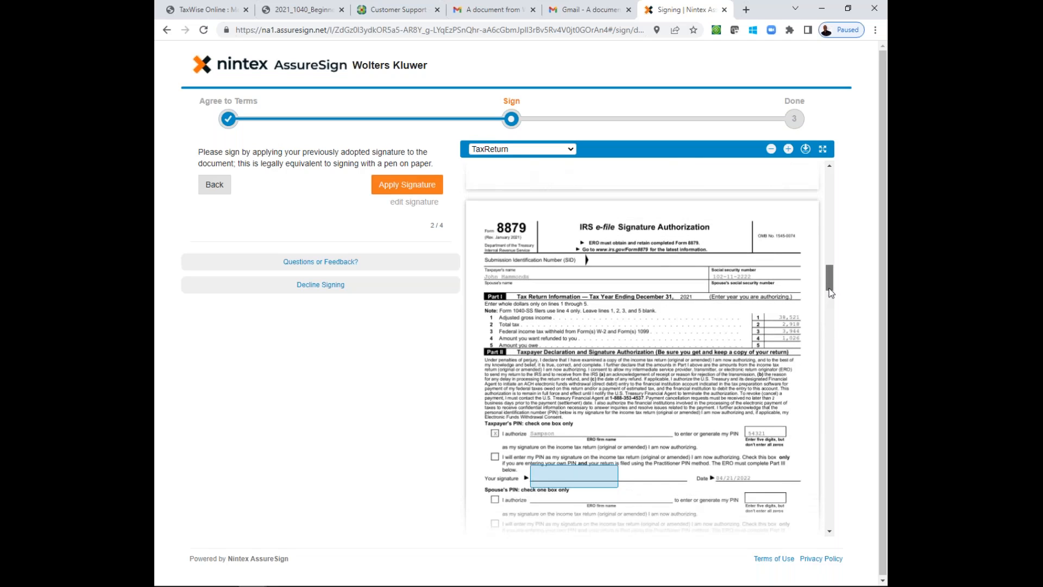
click(418, 185)
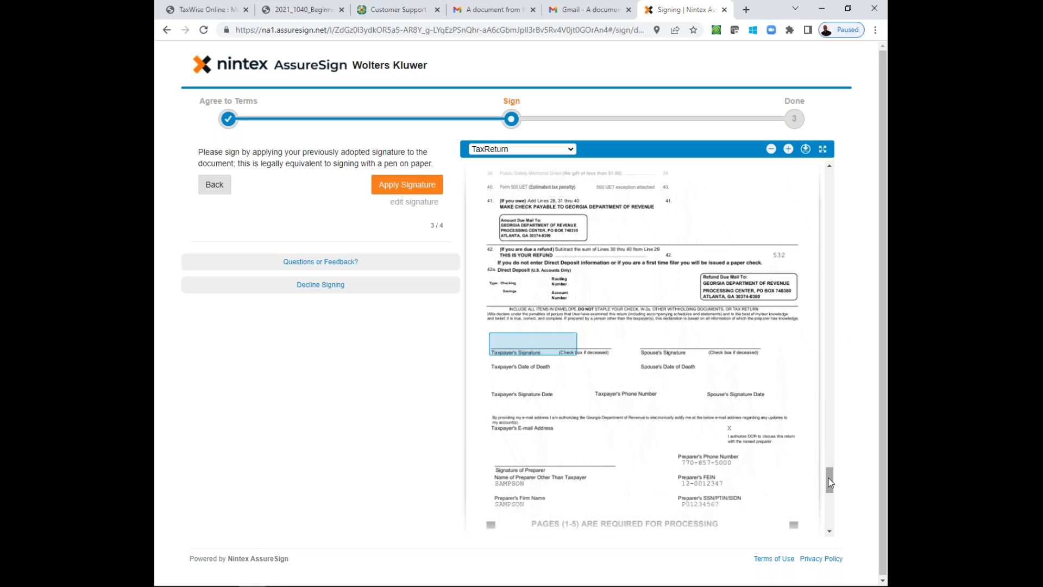
mouse_move(829, 476)
mouse_down()
mouse_move(829, 468)
mouse_move(834, 479)
mouse_up()
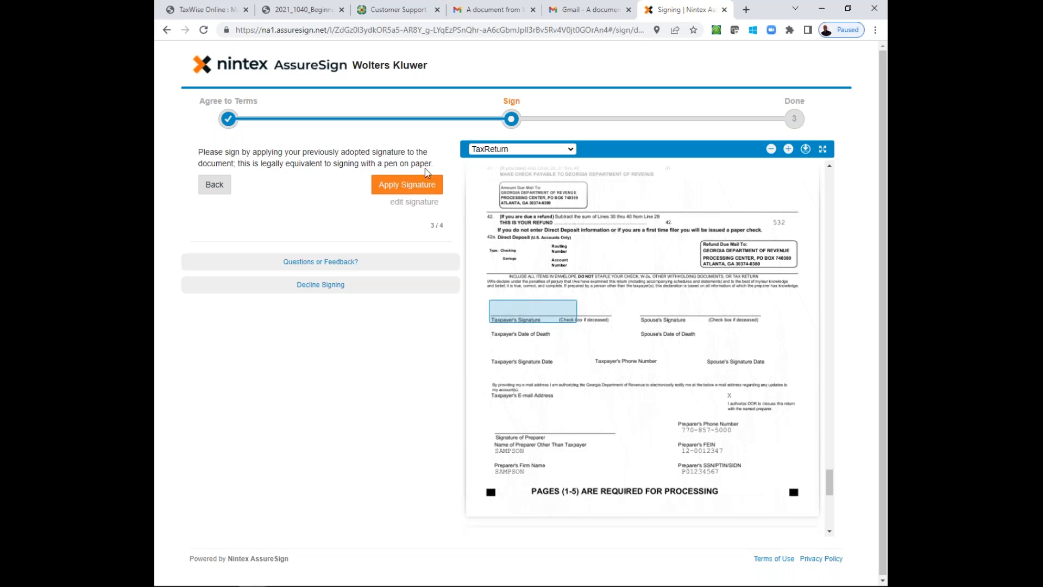
click(421, 193)
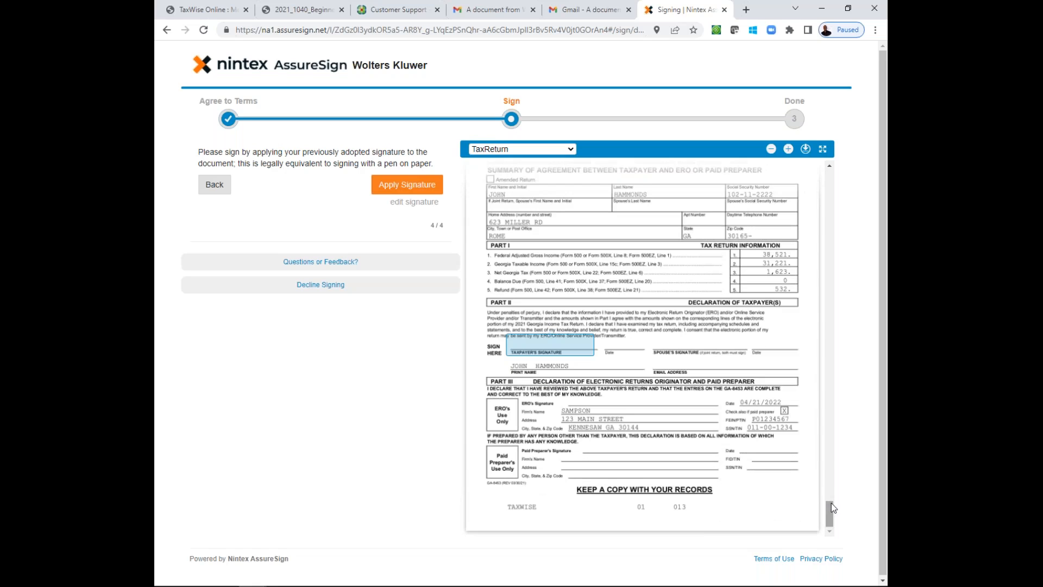
drag(833, 514, 831, 502)
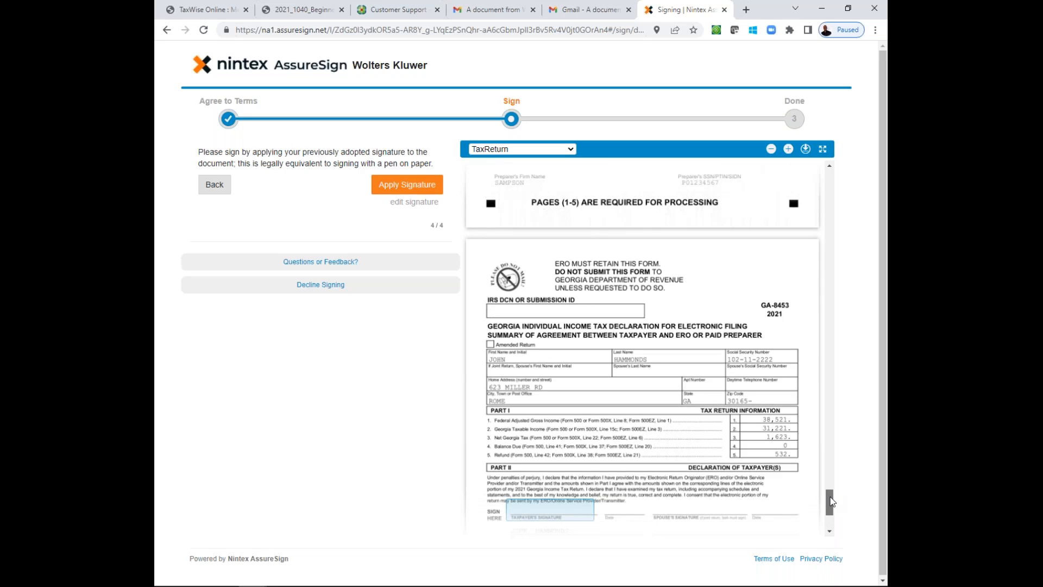
drag(830, 501, 830, 508)
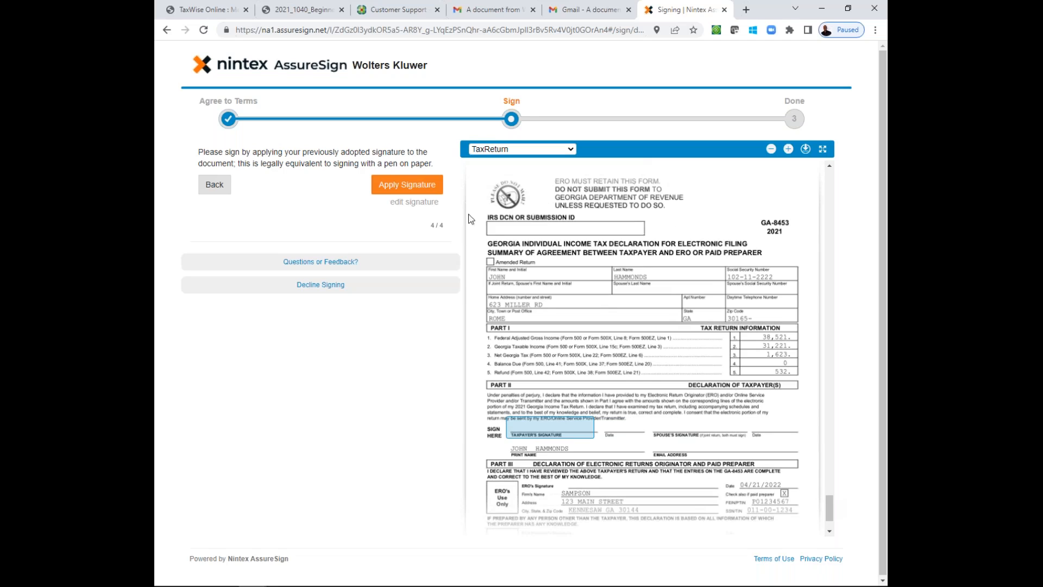
click(407, 185)
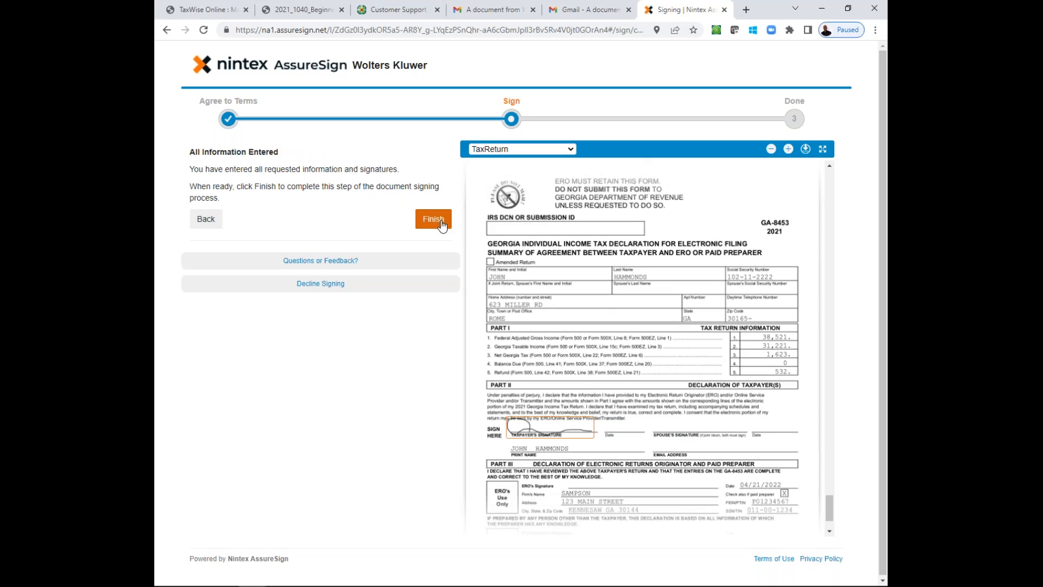
Finish signing and acknowledge the eSignature summary back in TaxWise
click(441, 221)
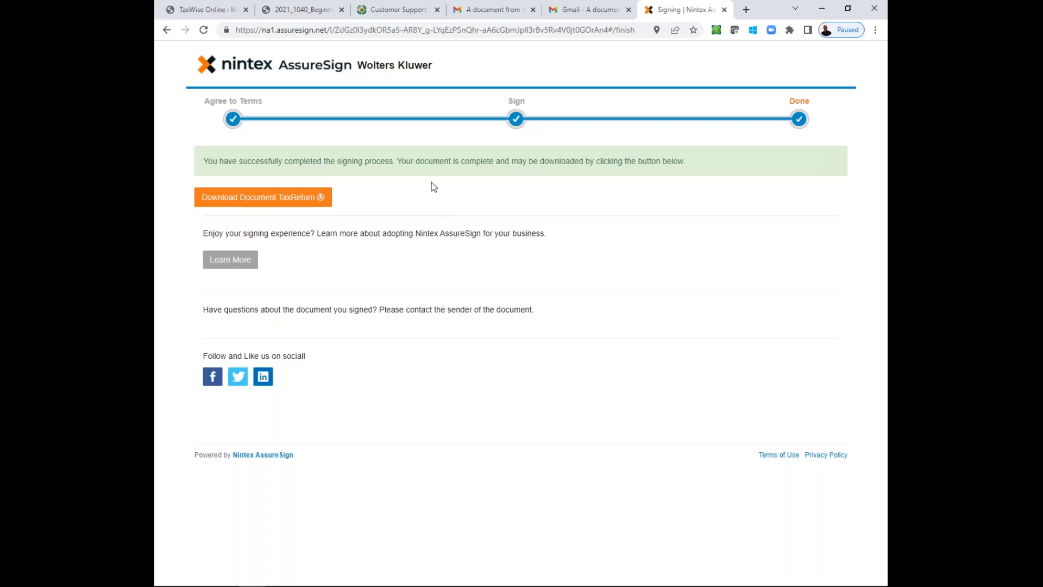
click(215, 7)
click(682, 297)
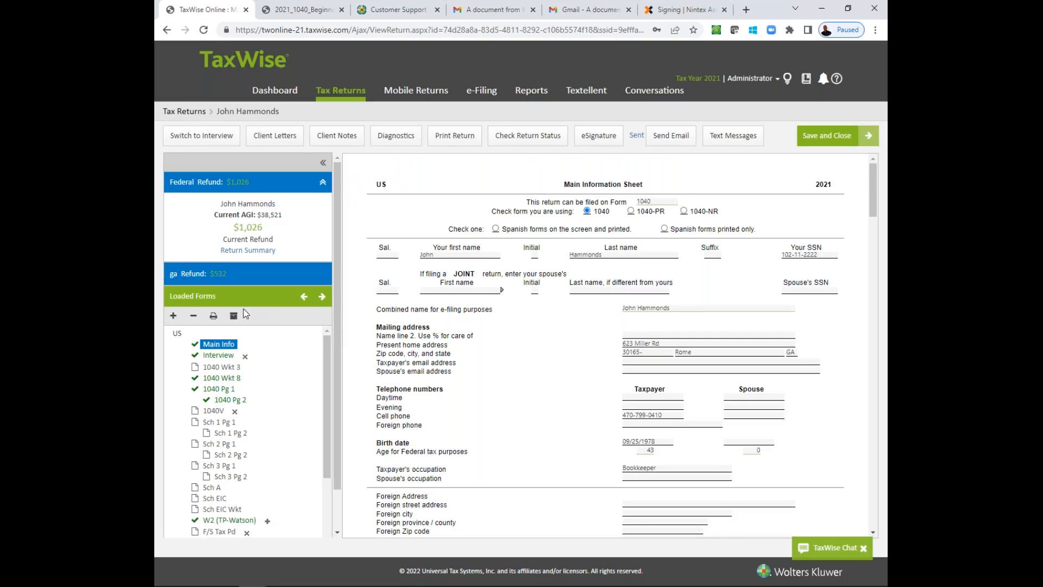
Open the vault and scroll through the signed TaxReturn PDF, including Form 8879
click(235, 316)
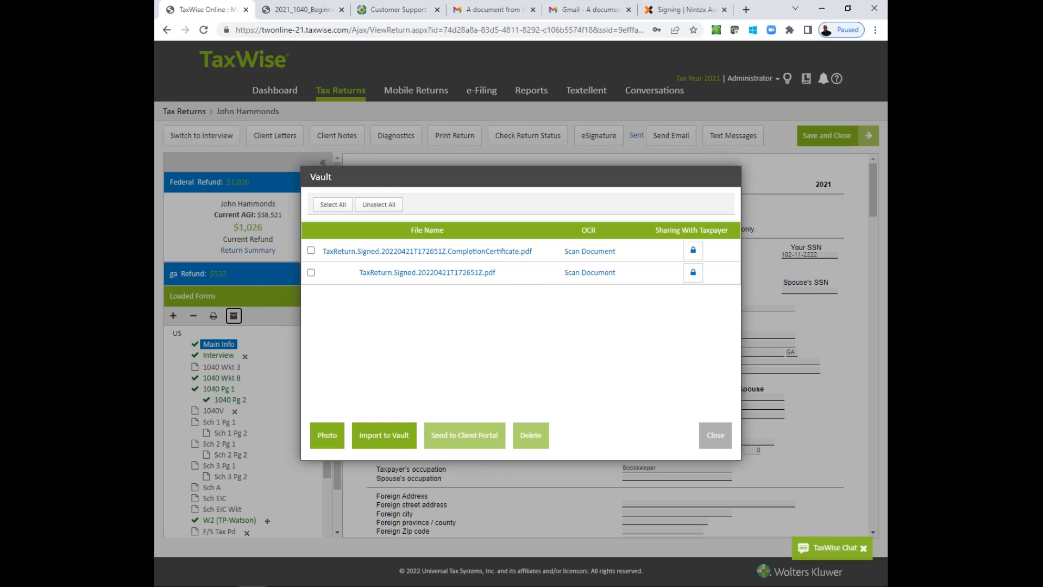
click(445, 277)
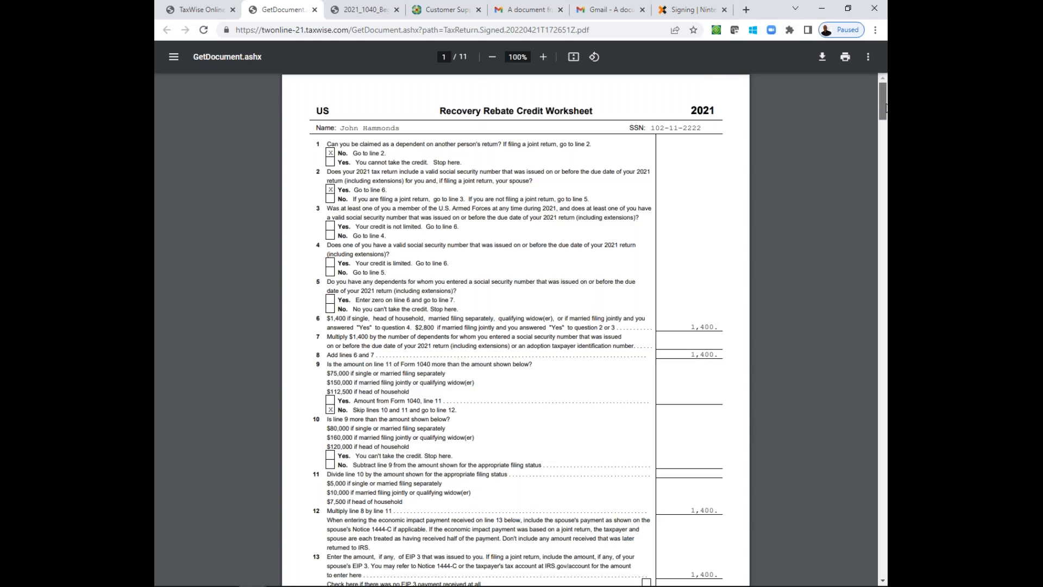
scroll(882, 126, down, 2)
scroll(882, 126, down, 9)
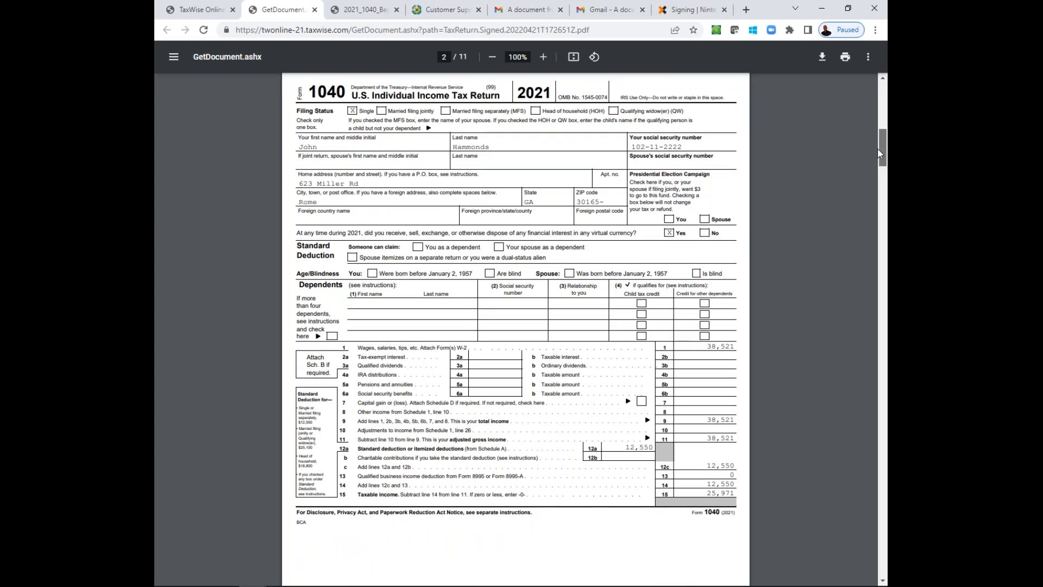
mouse_move(878, 151)
mouse_down()
mouse_move(865, 200)
mouse_move(880, 199)
mouse_move(876, 249)
mouse_up()
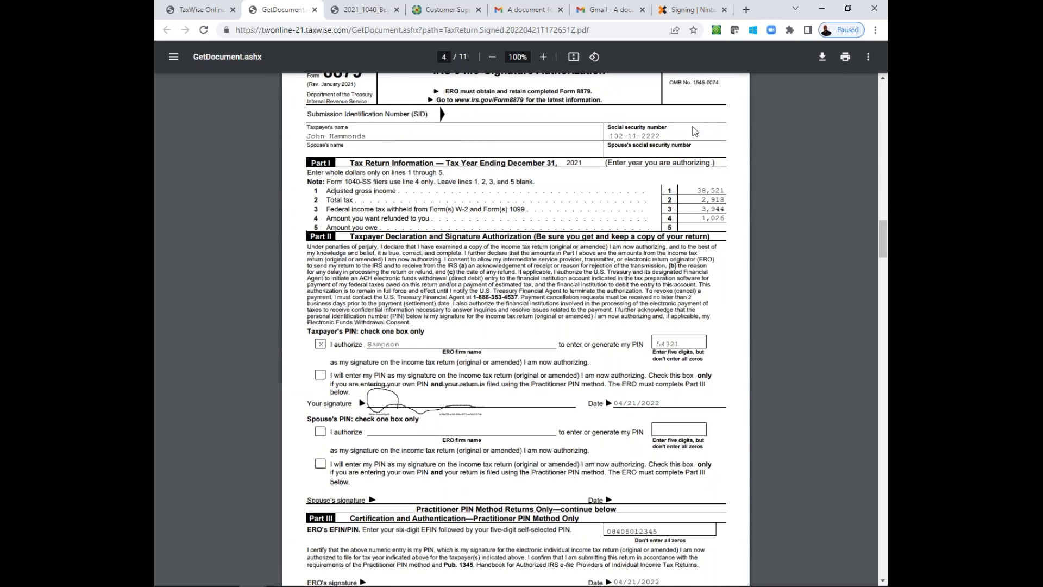
click(202, 7)
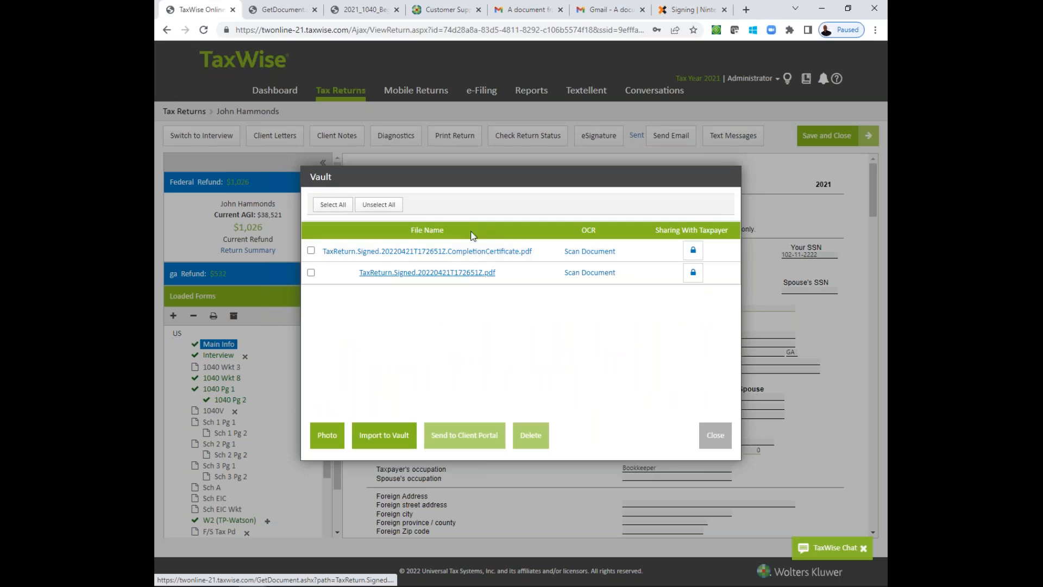
View CompletionCertificate.pdf, close its tab, and close the Vault dialog
click(524, 252)
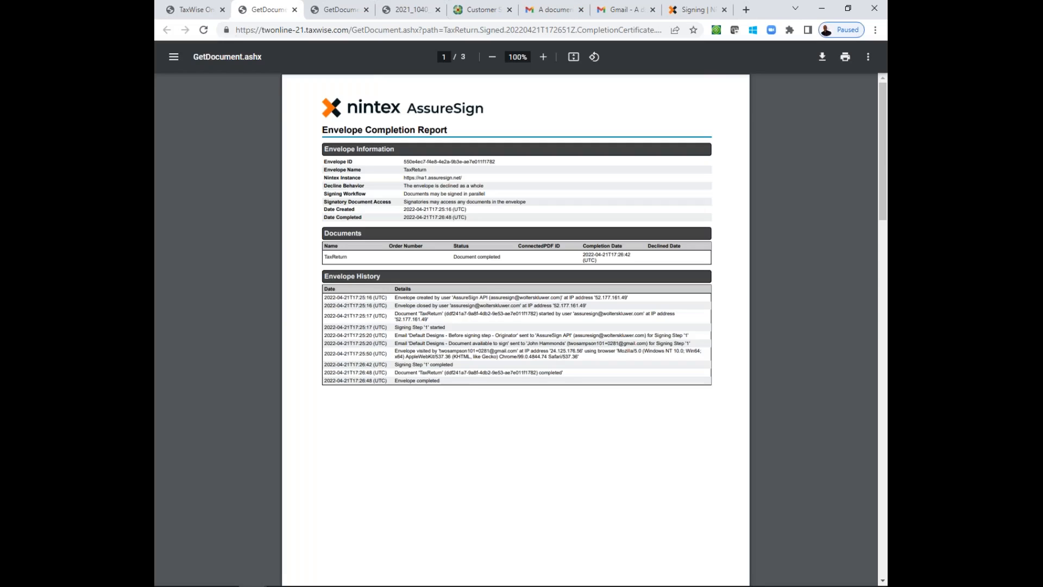
click(295, 10)
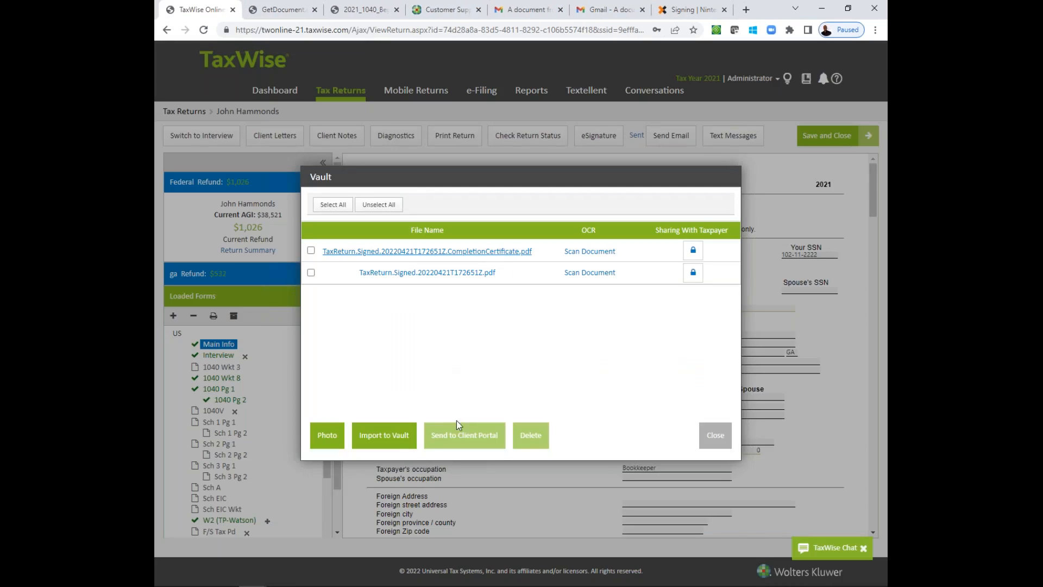
click(459, 455)
click(714, 436)
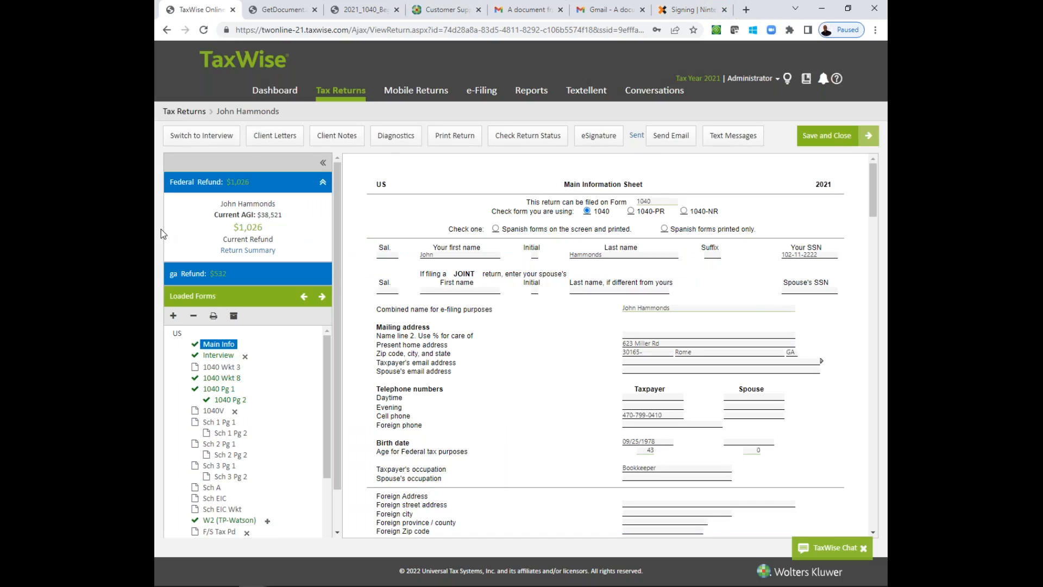
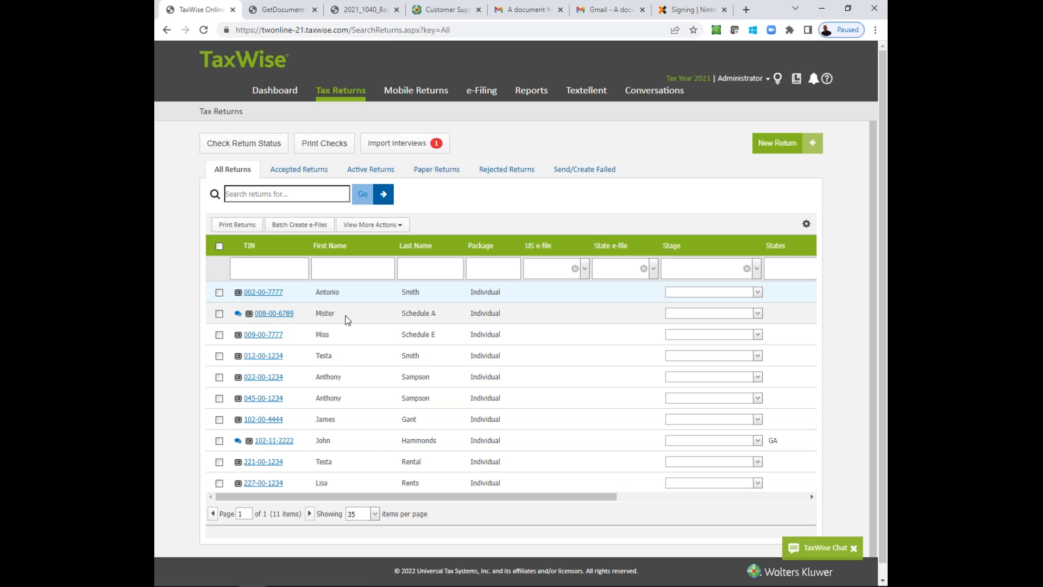
click(240, 317)
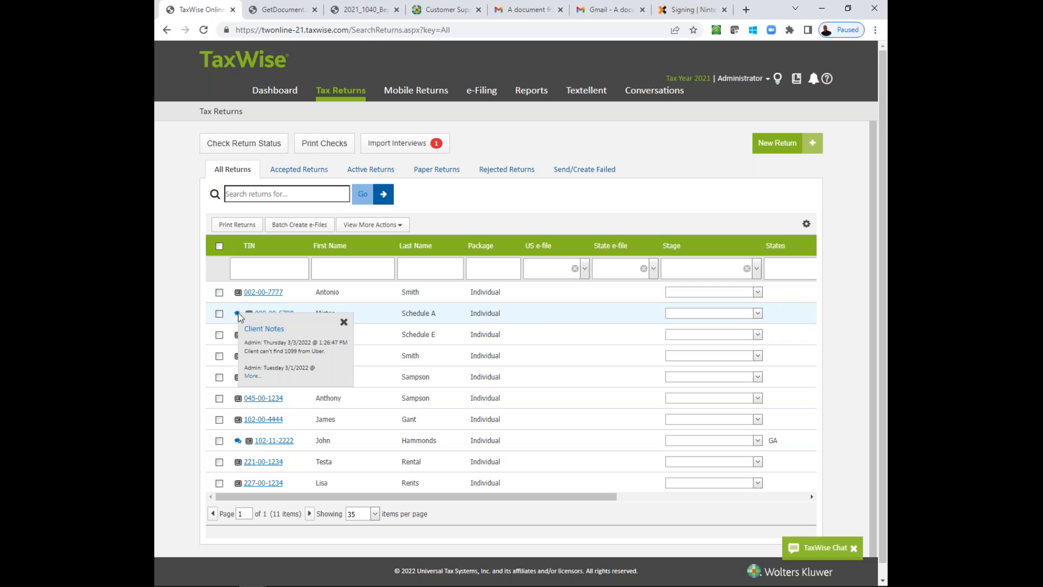
click(253, 375)
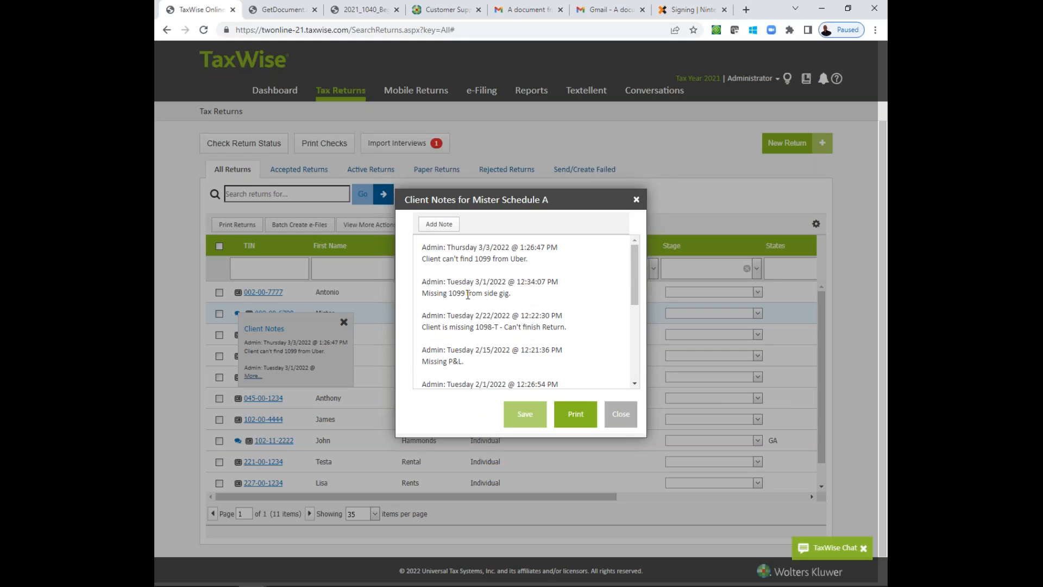
click(636, 200)
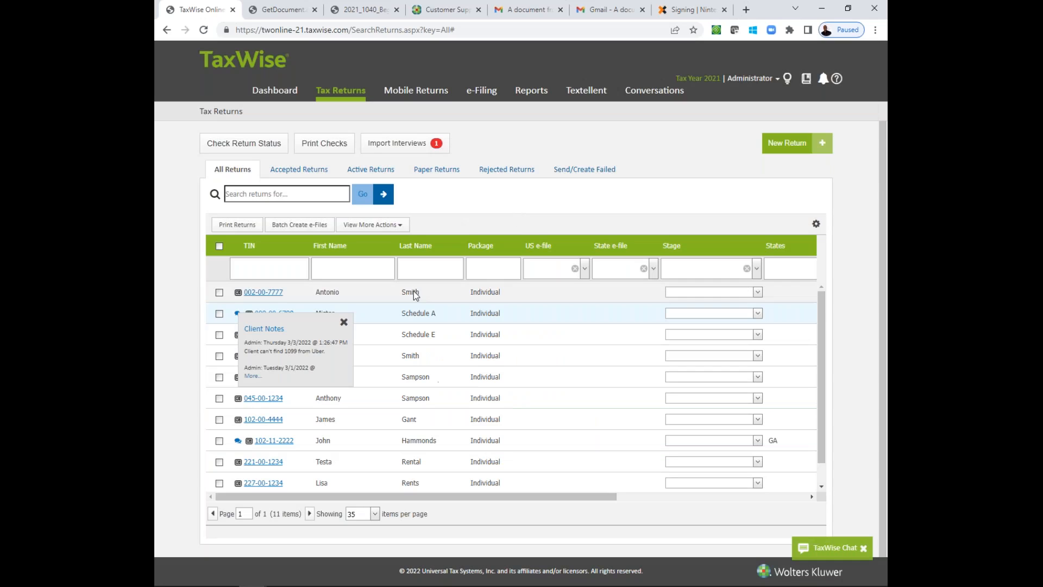
click(344, 322)
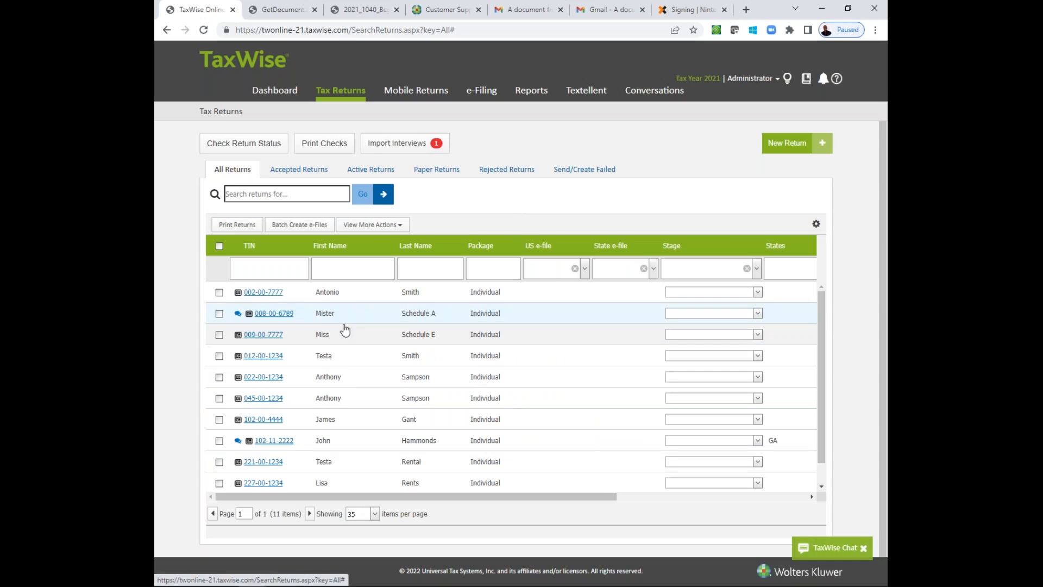
click(250, 314)
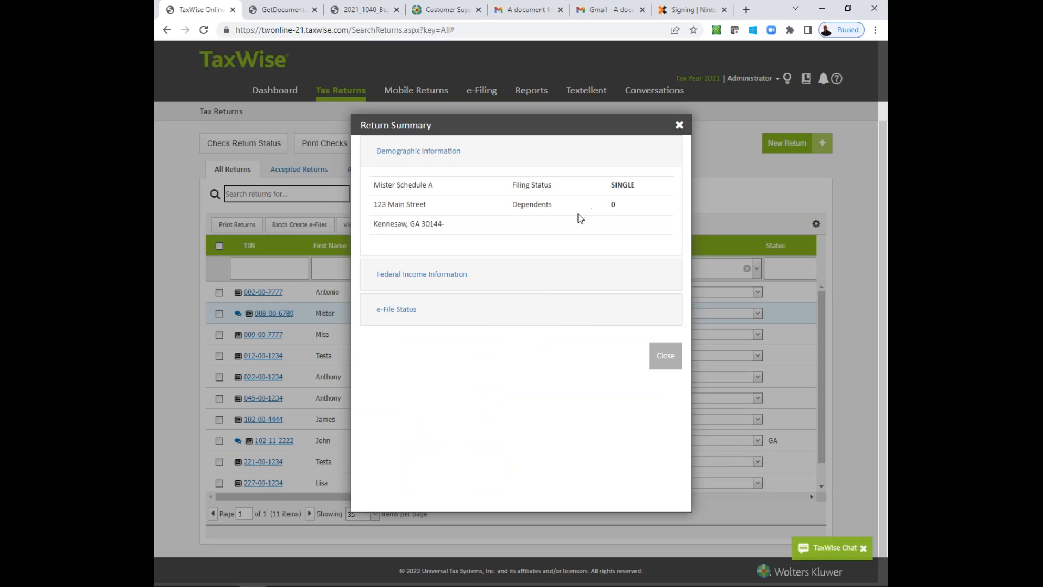
click(460, 274)
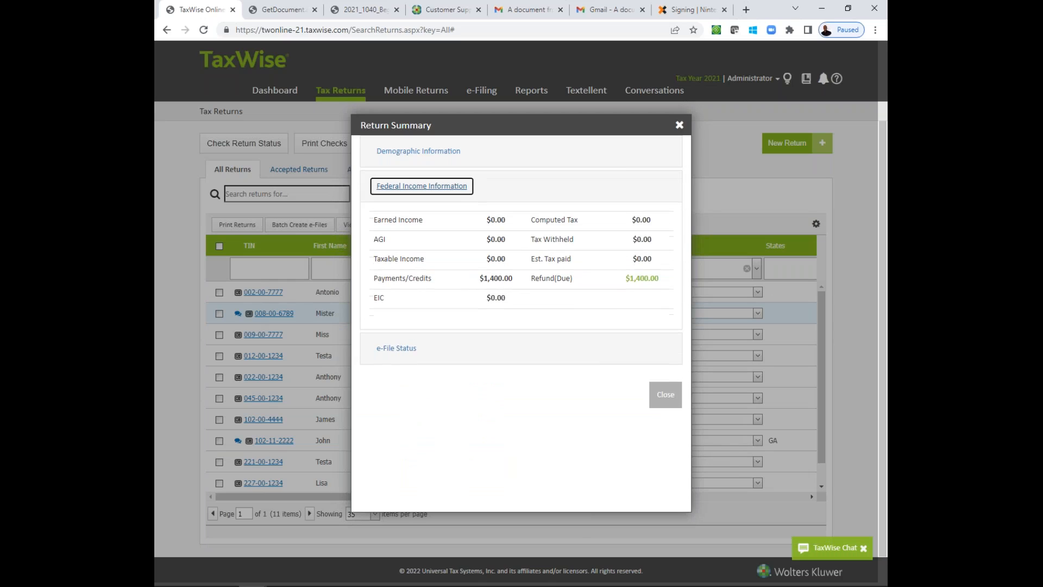
click(678, 125)
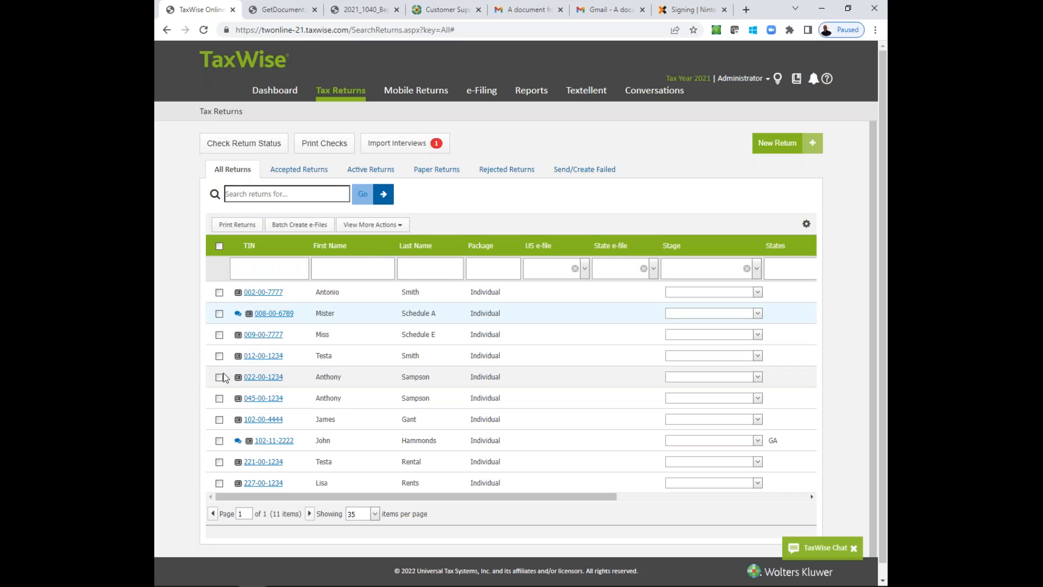
click(239, 377)
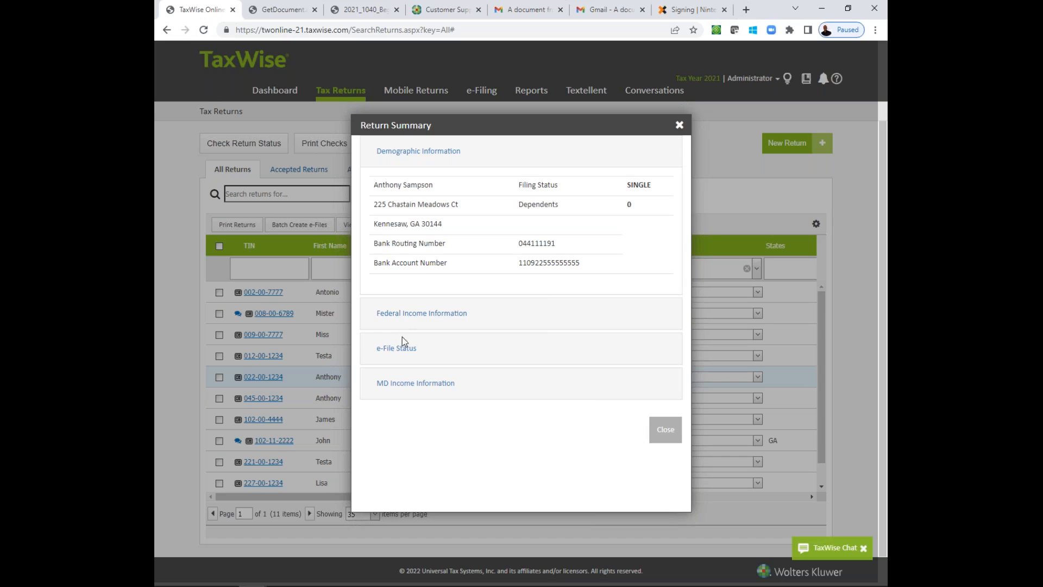
click(405, 315)
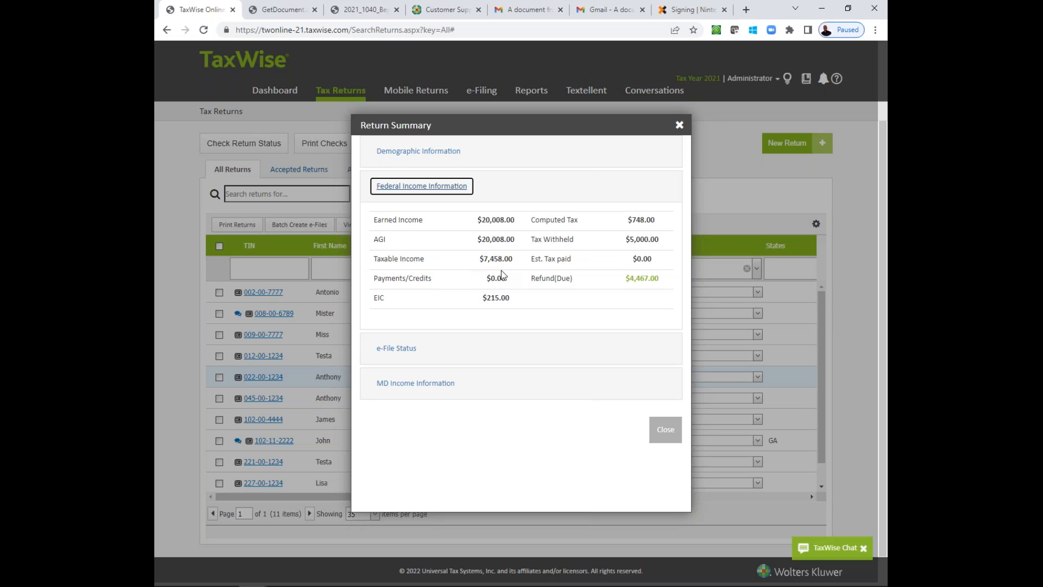
click(679, 125)
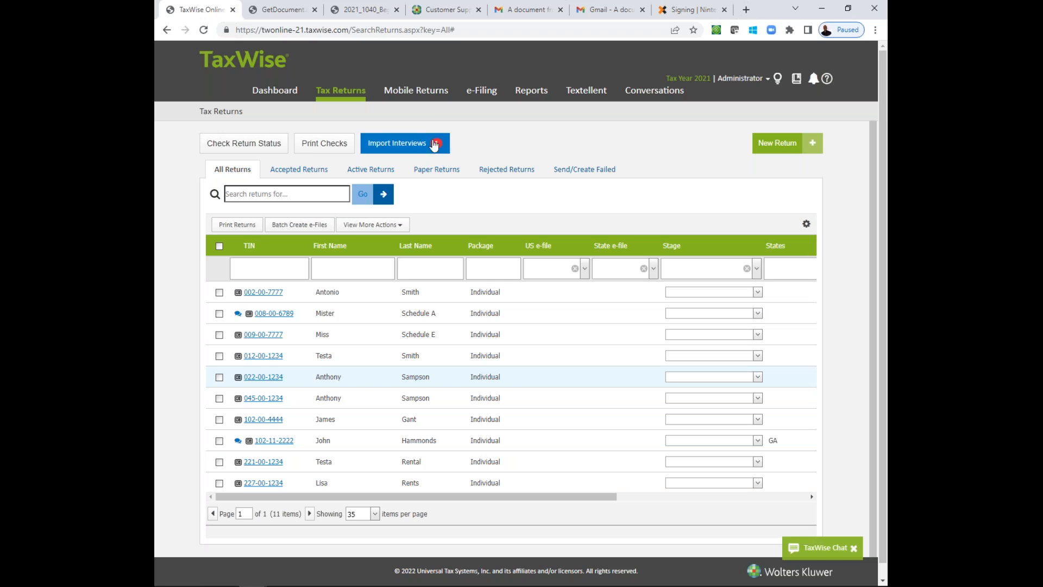
Load the office's TaxWise Mobile refund estimator site in a new browser tab
click(746, 12)
text(sam)
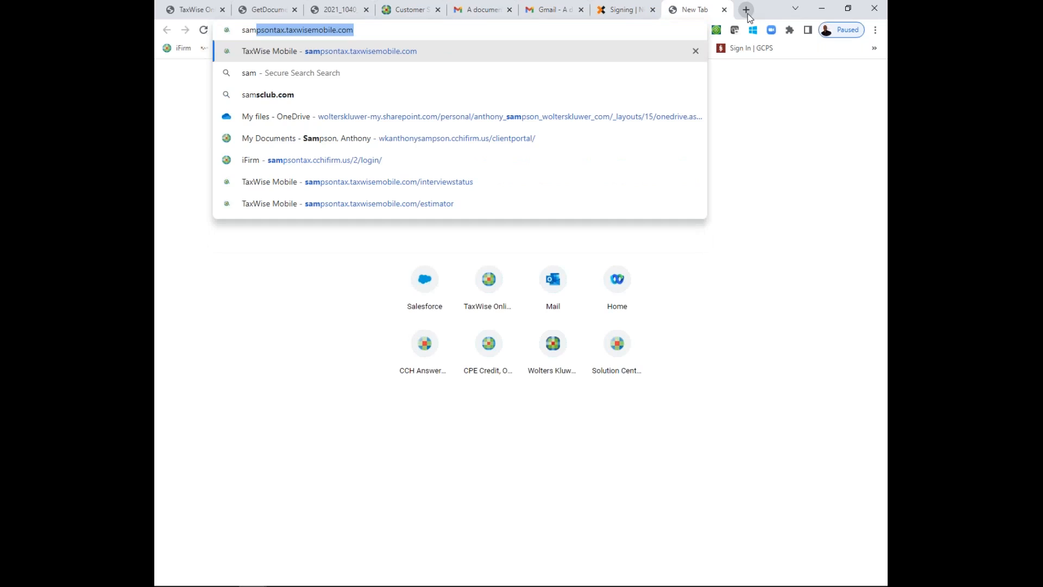
key(Return)
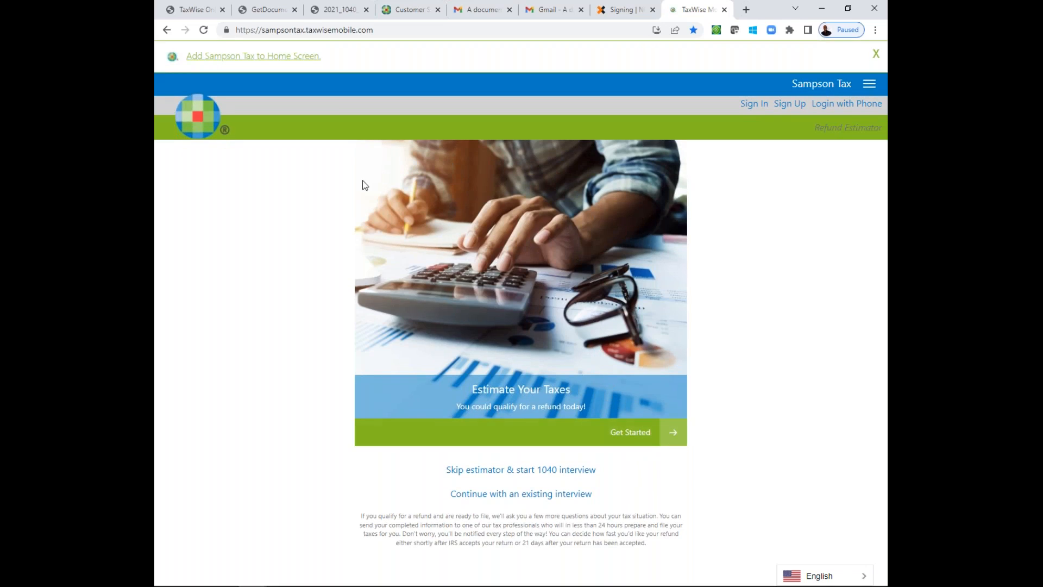
drag(300, 30, 265, 30)
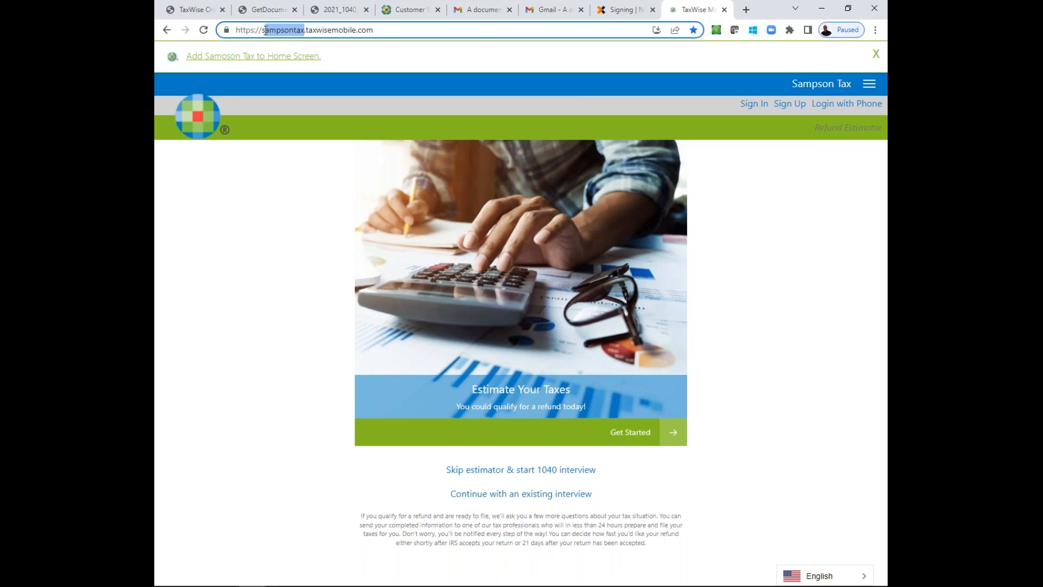
Generate a QR code for the estimator page, close it, and go back to the TaxWise Online returns list
right_click(313, 232)
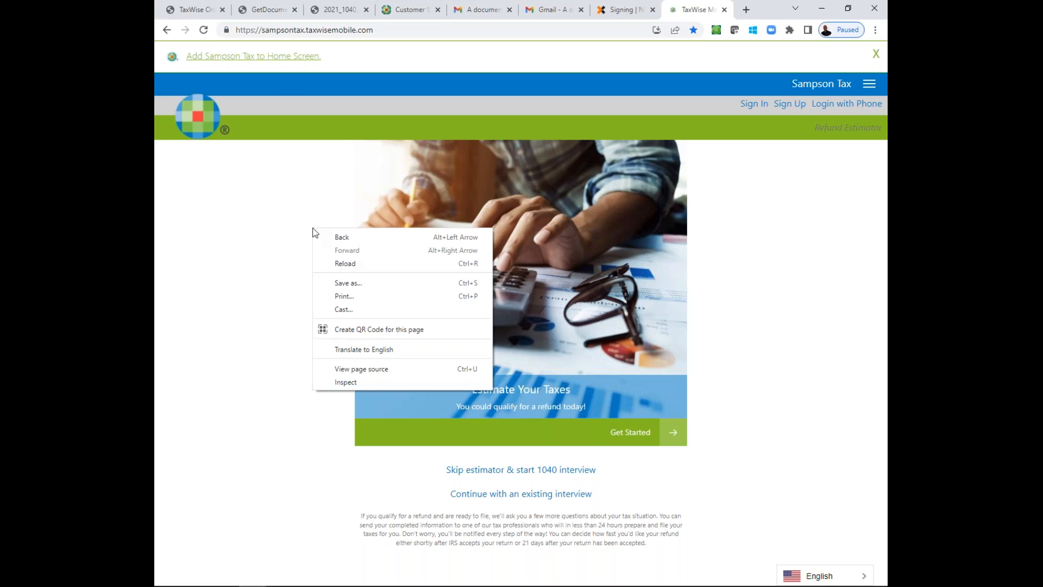
click(376, 328)
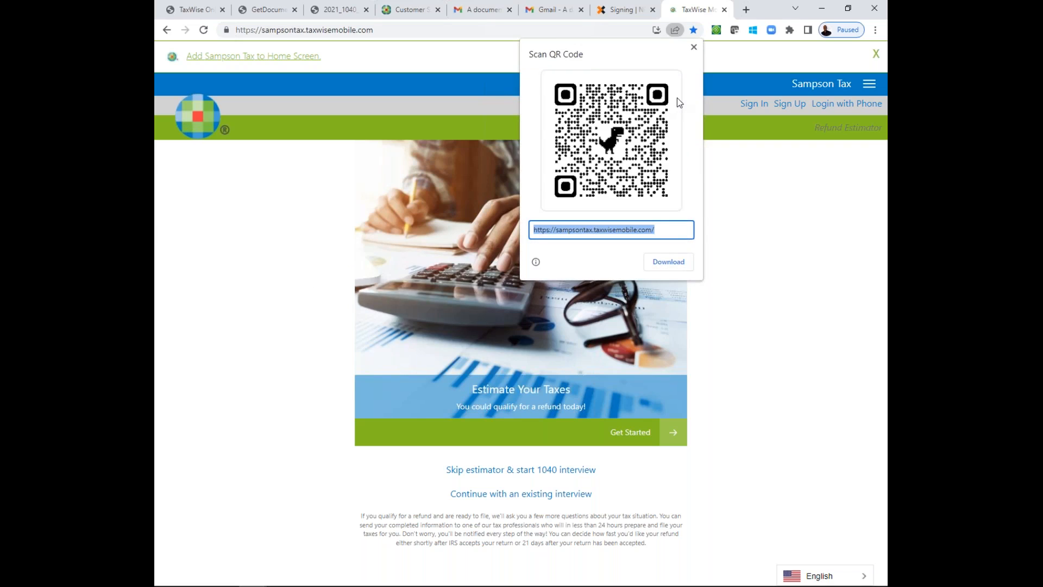
click(694, 48)
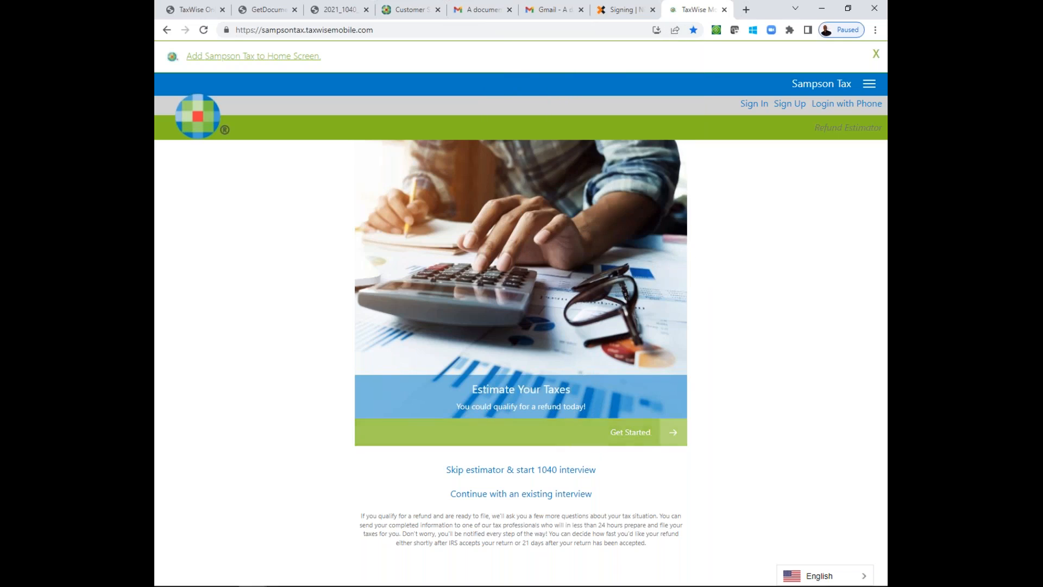
click(548, 471)
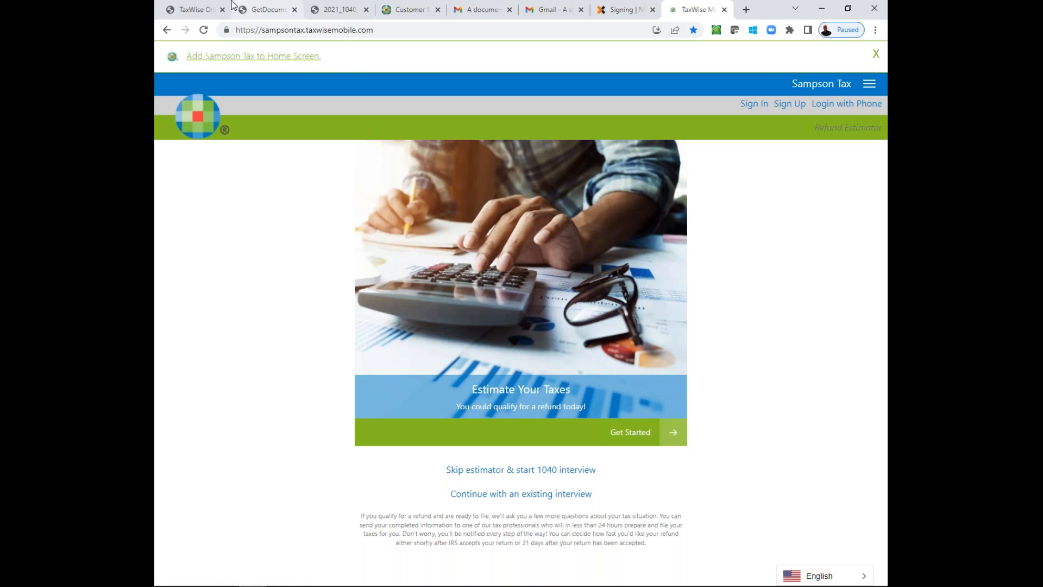
click(201, 9)
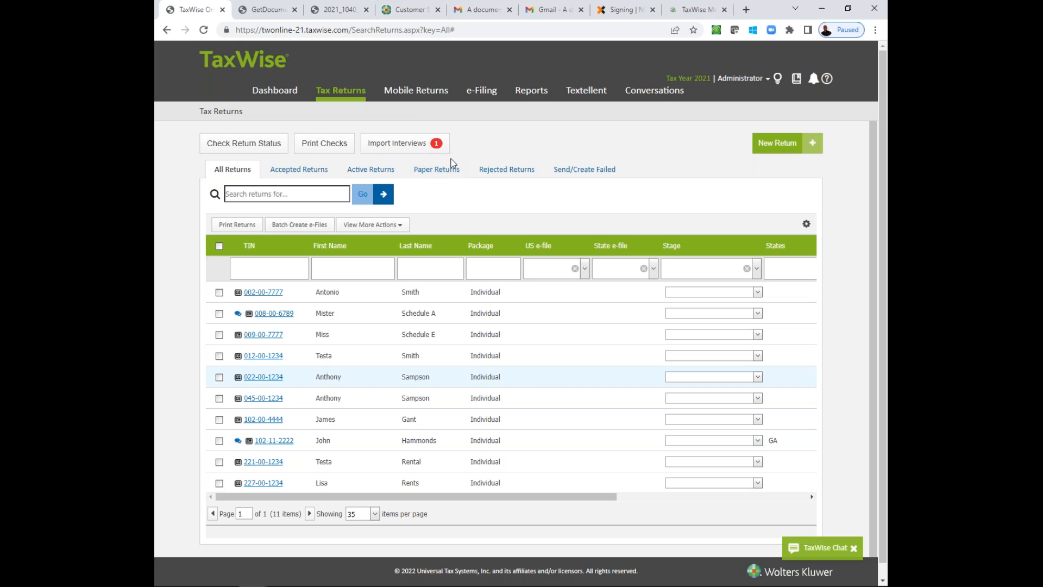
Replace the TaxWise Mobile address with itaxmobile.taxwisemobile.com and load the sample site
click(696, 10)
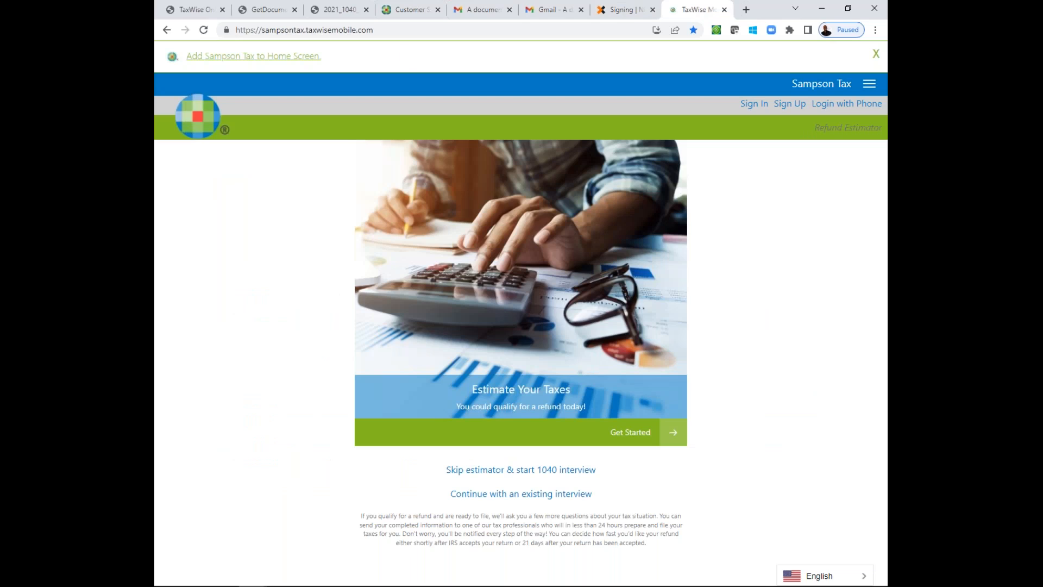
click(382, 30)
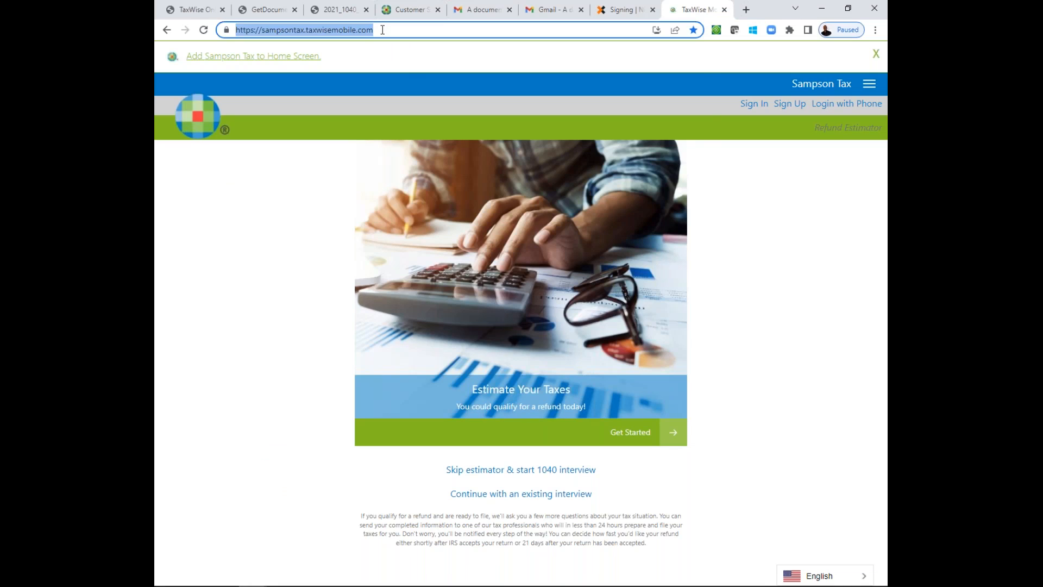
text(itaxmobile.taxwisemobile.com)
key(Return)
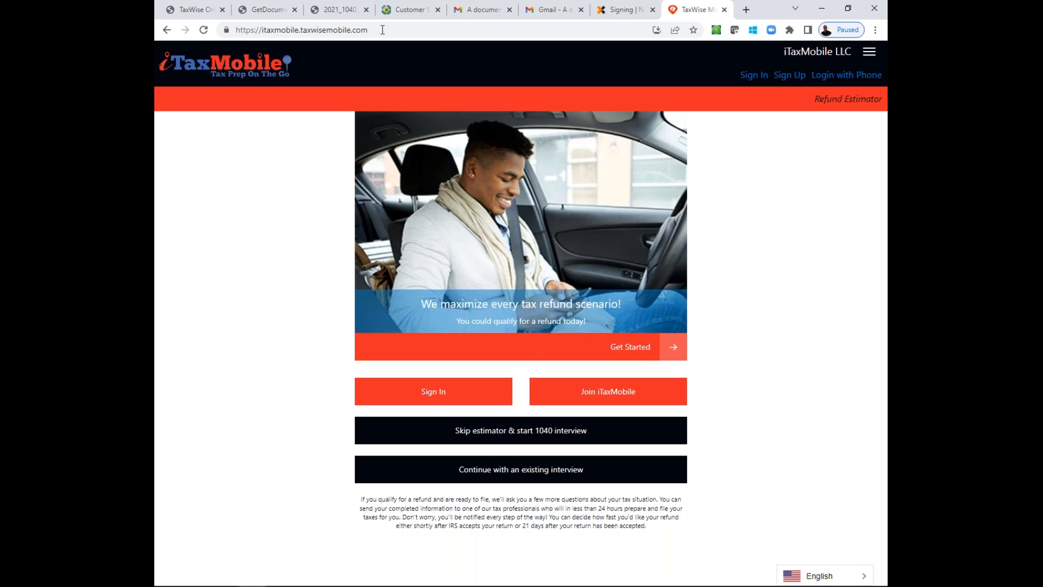
Go back to the TaxWise Online returns list and close the TaxWise Mobile tab
click(195, 9)
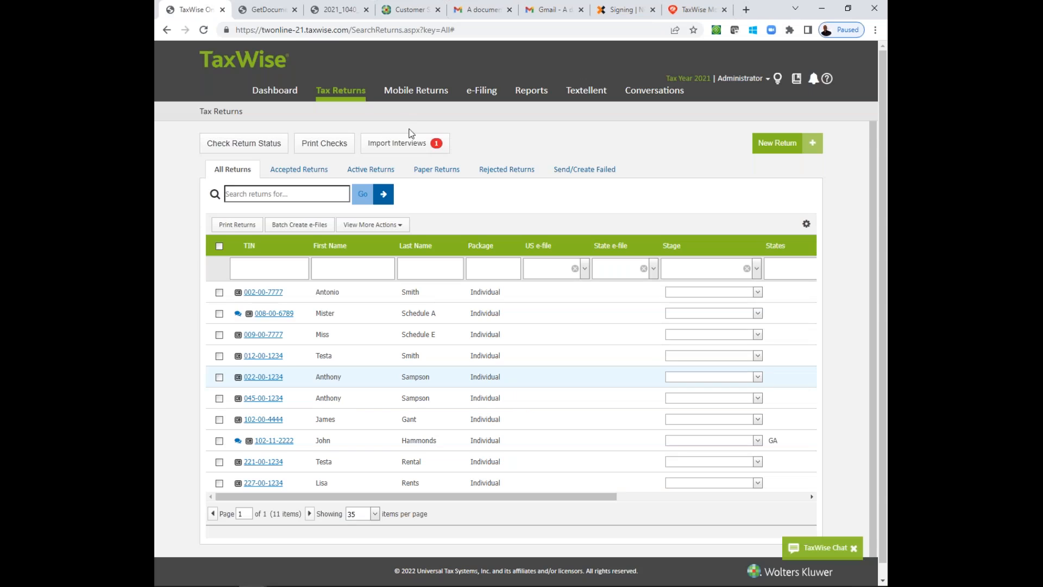
click(411, 144)
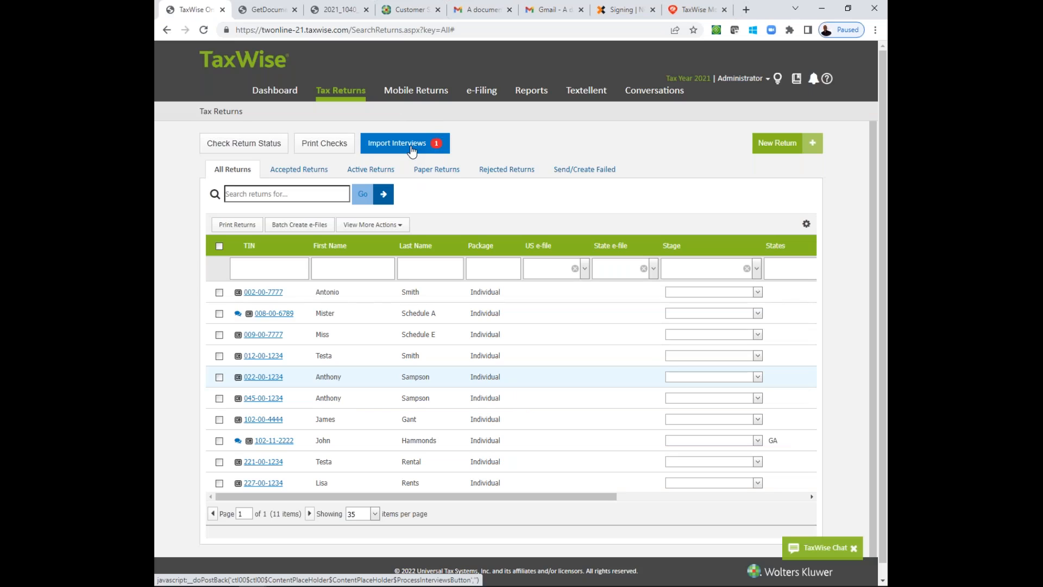
click(725, 10)
Close the e-signature, Gmail inbox and e-mailed document tabs
click(724, 9)
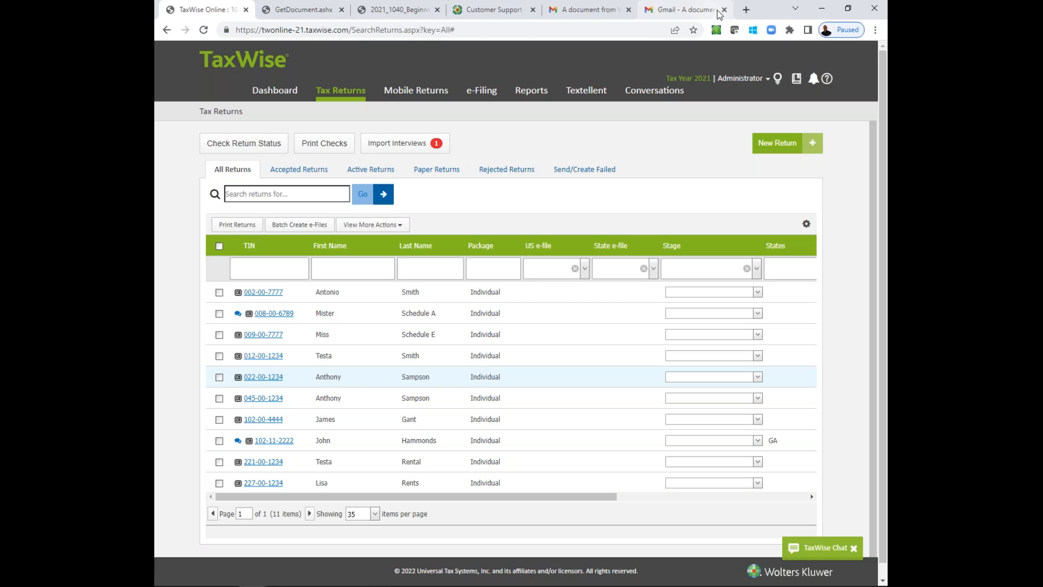
click(718, 11)
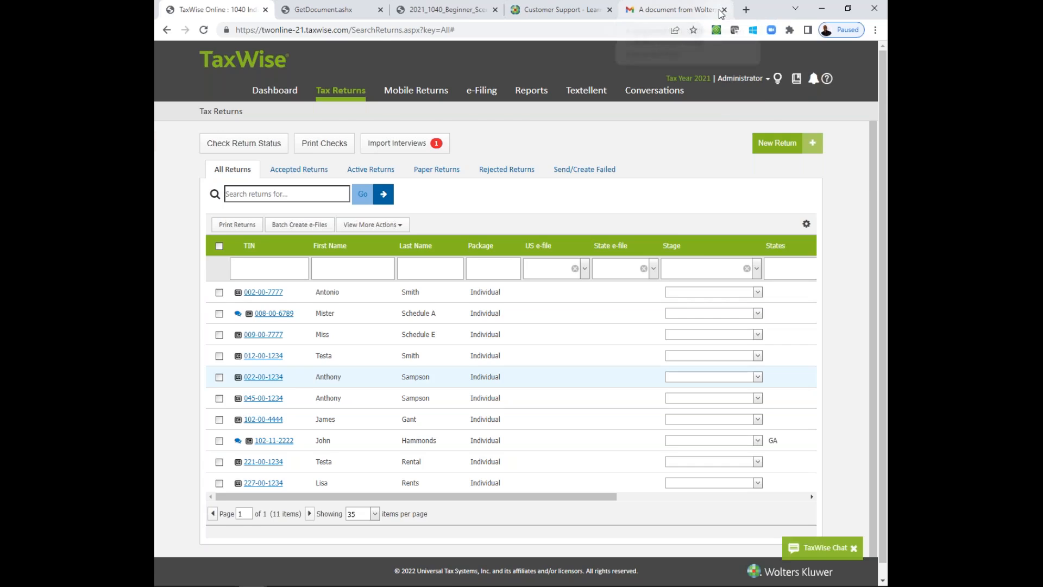
click(718, 10)
click(723, 13)
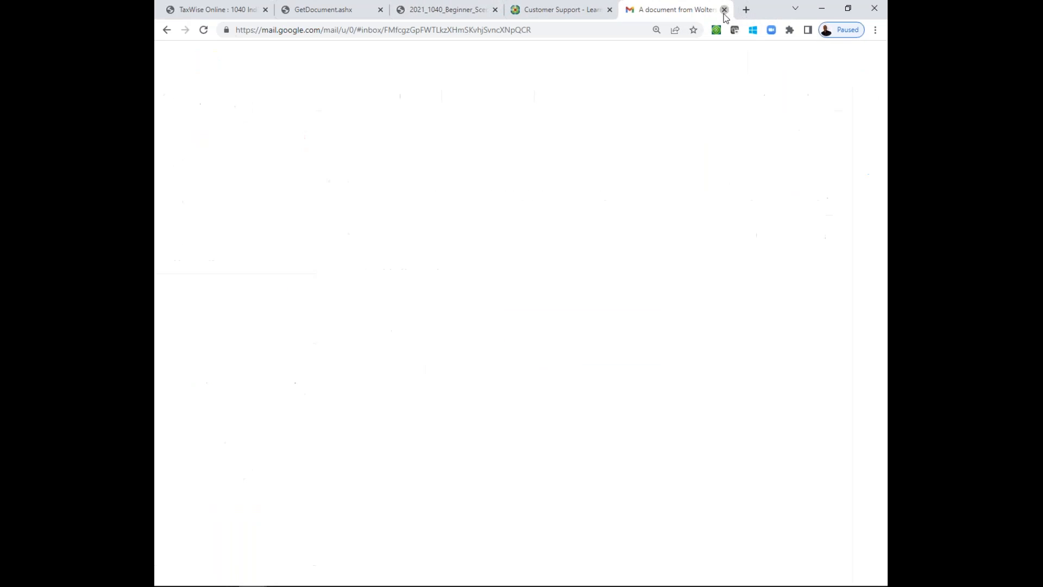
click(724, 10)
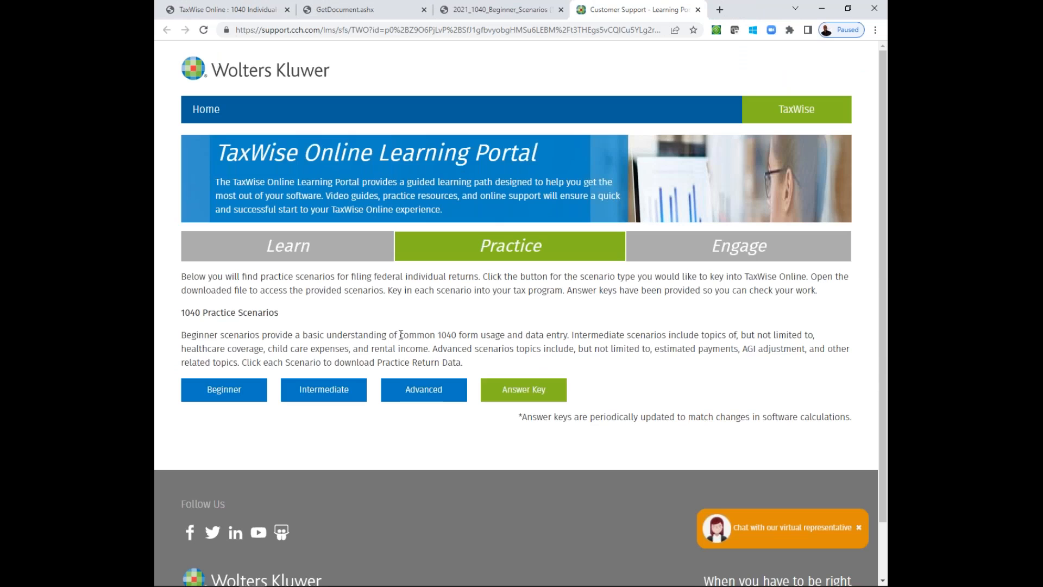
Open the 2021_1040_Beginner_Scenarios PDF, then view the TaxWise Learning Portal Practice page
click(509, 7)
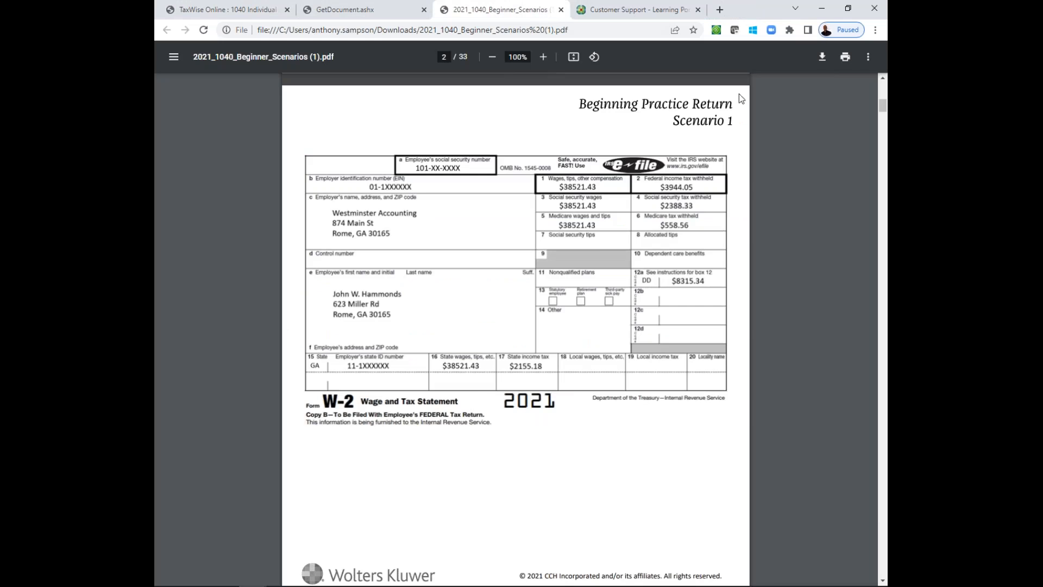
drag(884, 110, 885, 125)
click(883, 80)
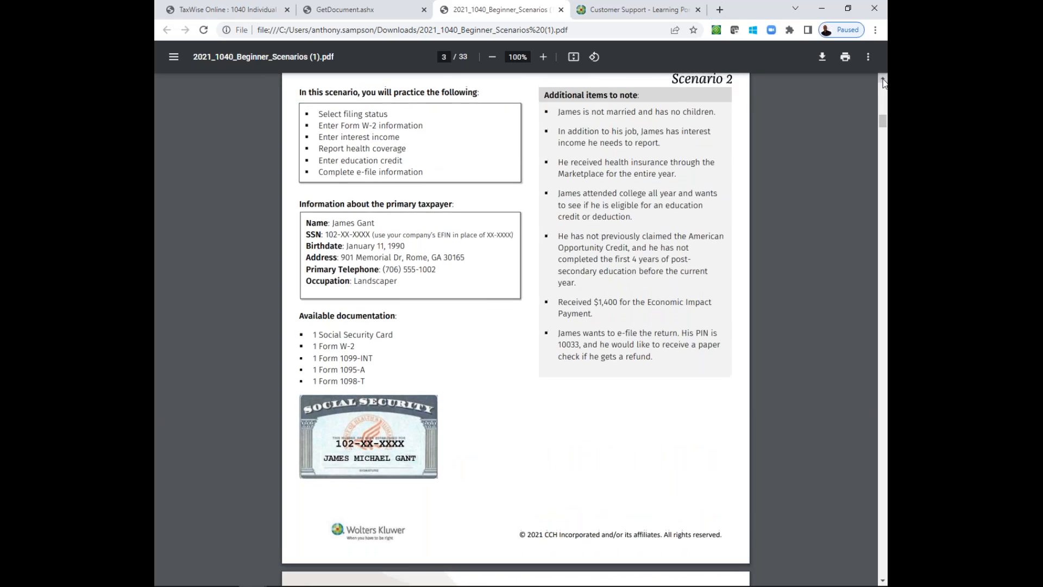
click(883, 80)
click(883, 79)
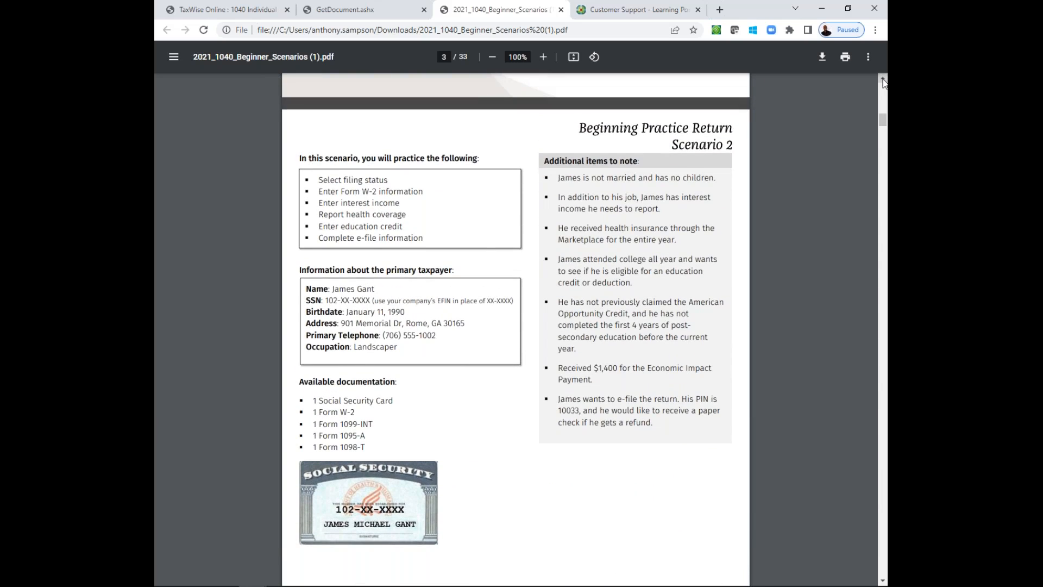
click(632, 8)
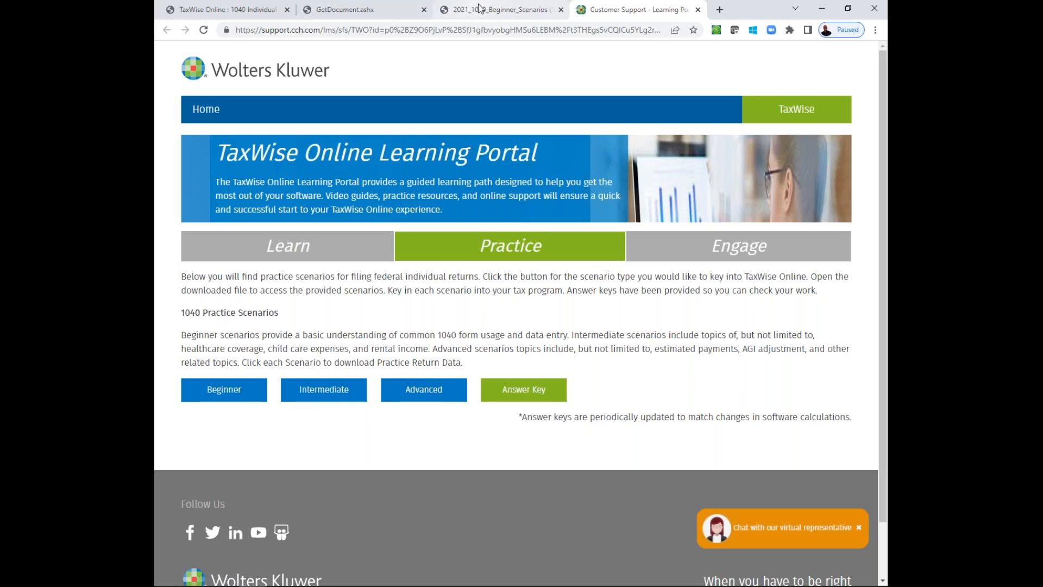
Close the extra GetDocument tab and review Scenario 2's W-2, 1099-INT, 1098-T and 1095-A pages
click(389, 6)
click(424, 9)
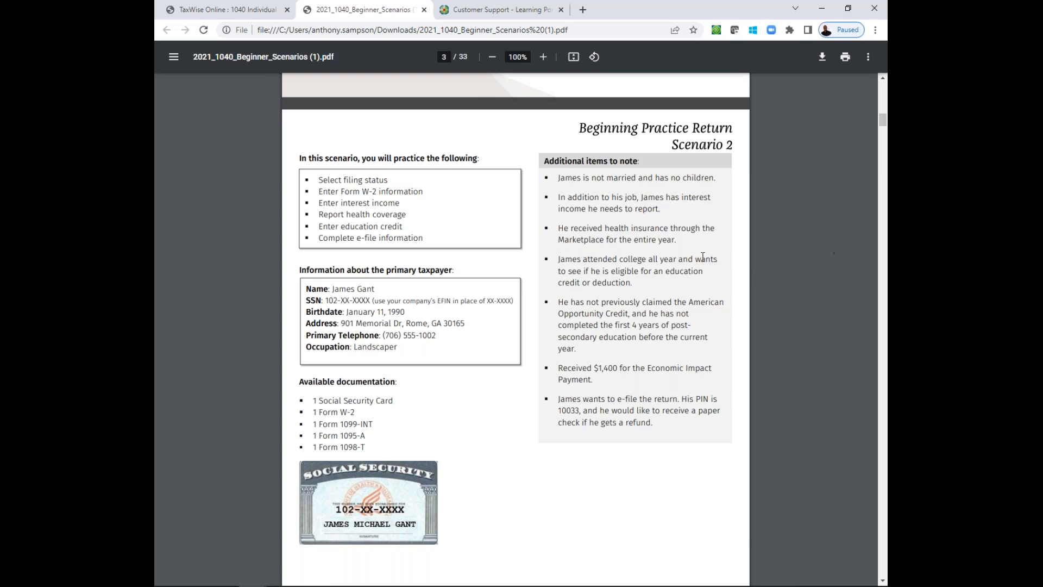
scroll(686, 264, down, 12)
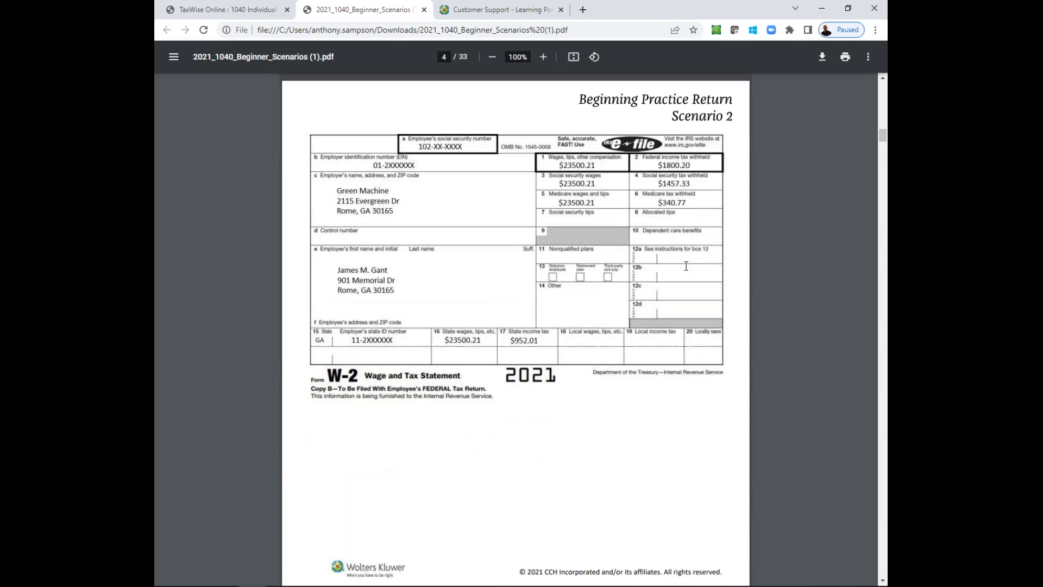
scroll(686, 266, down, 10)
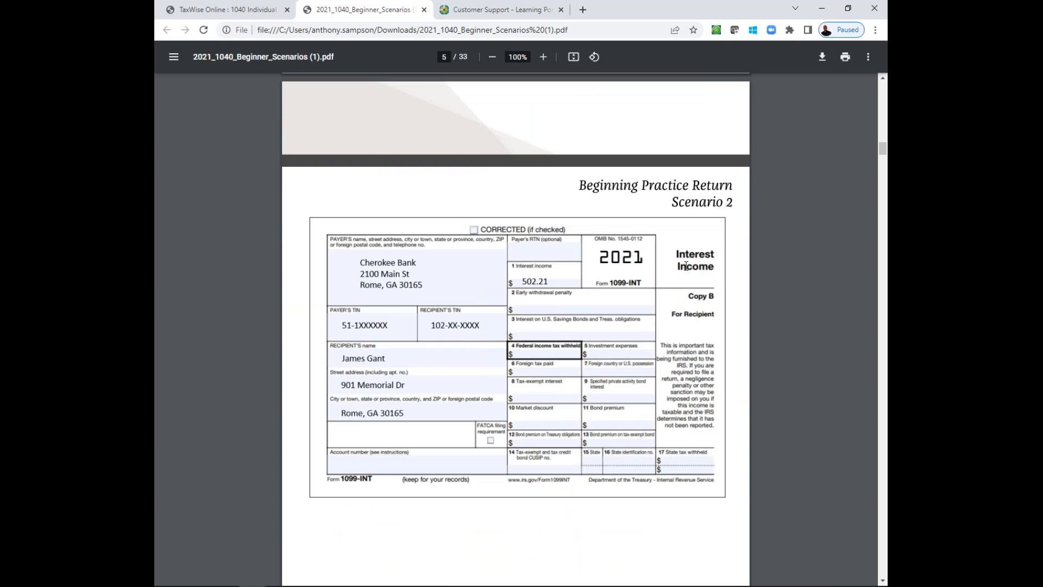
scroll(686, 265, down, 10)
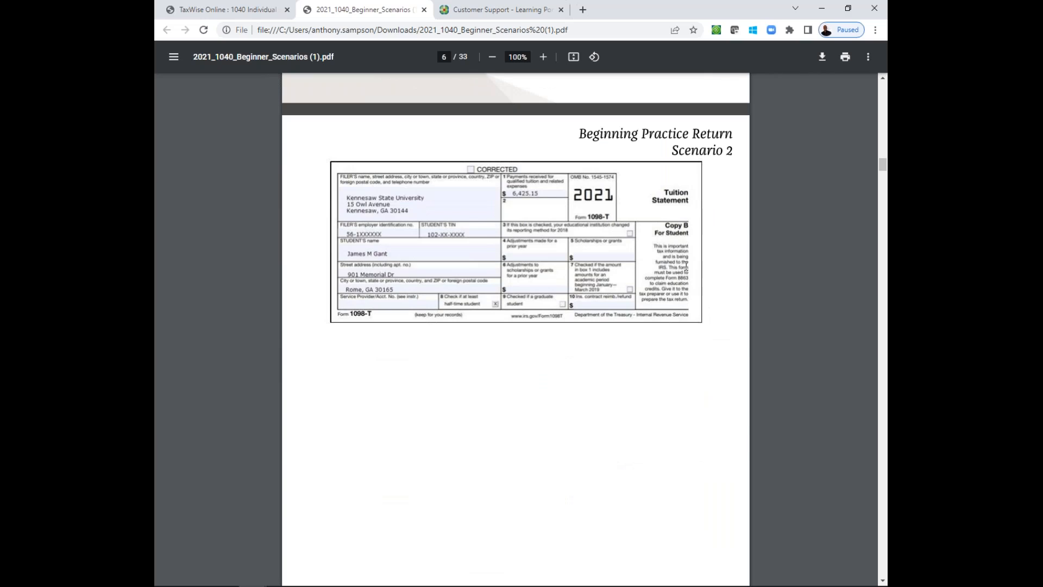
scroll(686, 265, down, 1)
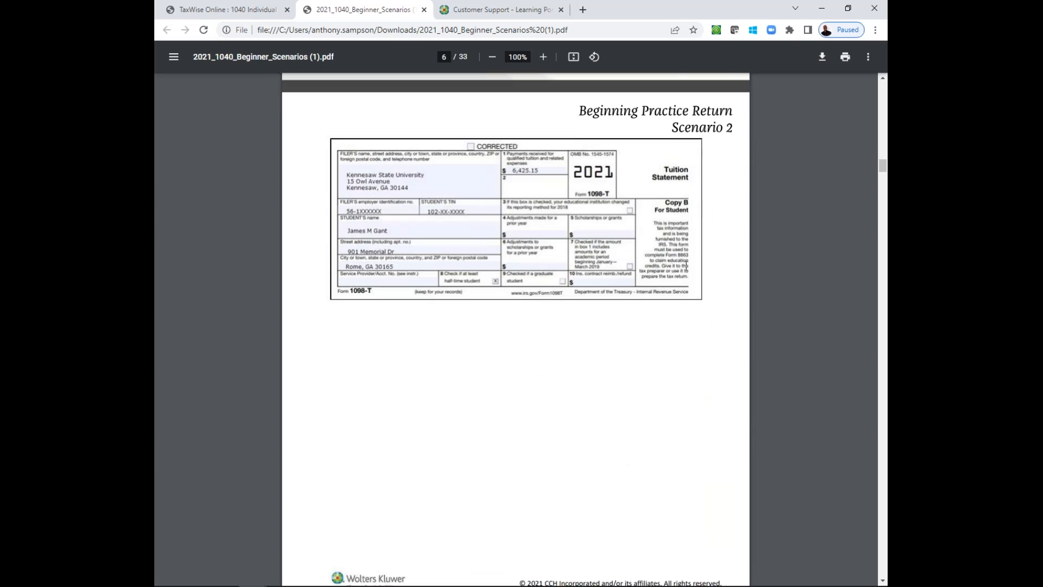
scroll(685, 266, down, 10)
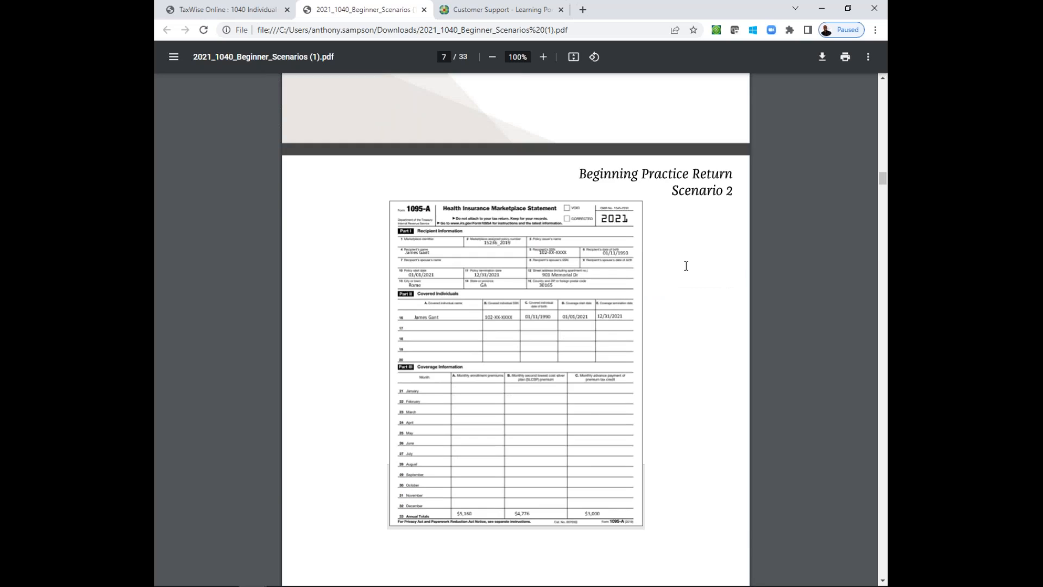
scroll(686, 266, up, 8)
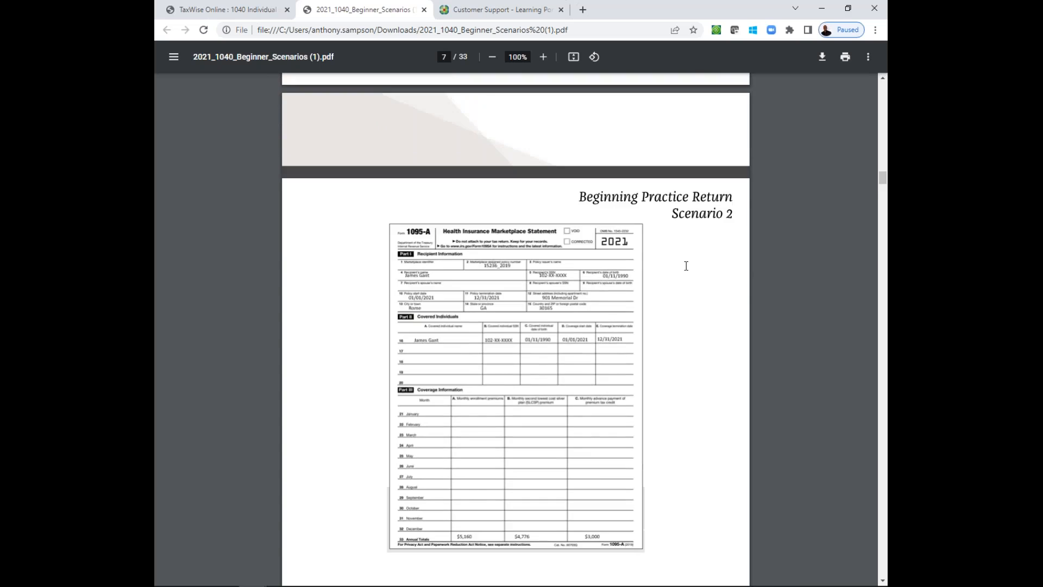
scroll(686, 266, up, 15)
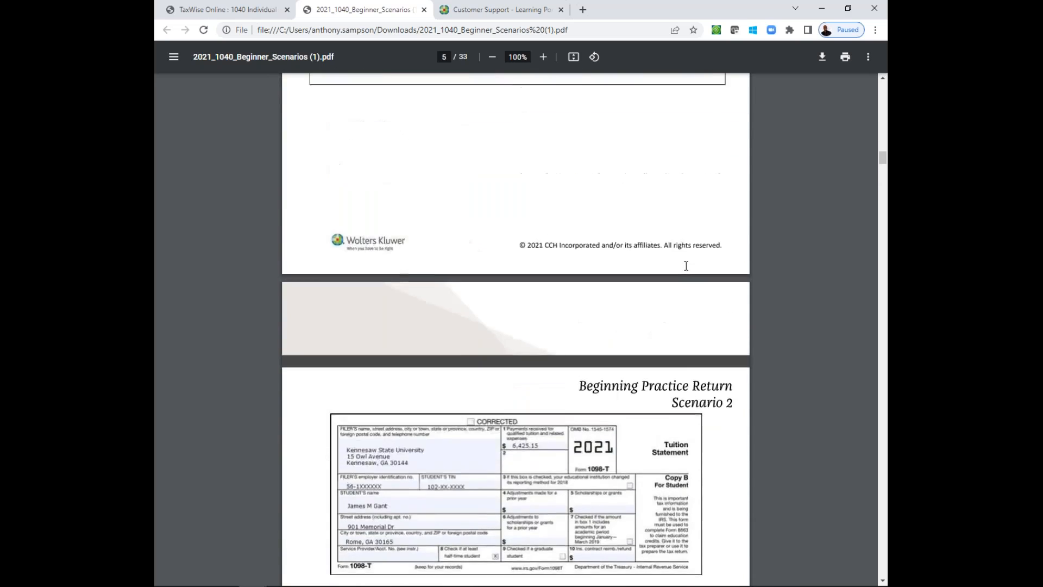
scroll(686, 266, up, 9)
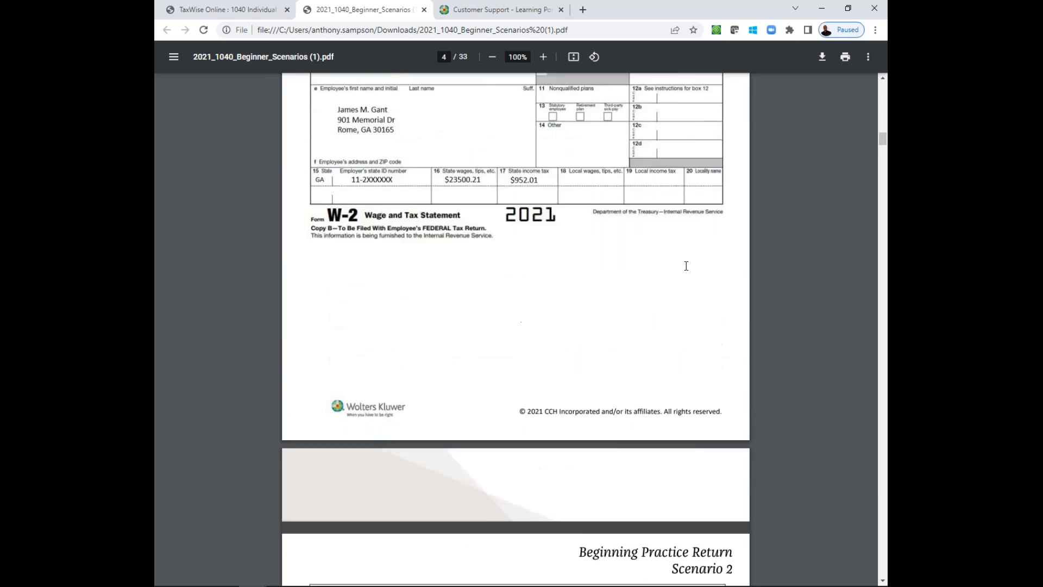
scroll(686, 265, up, 9)
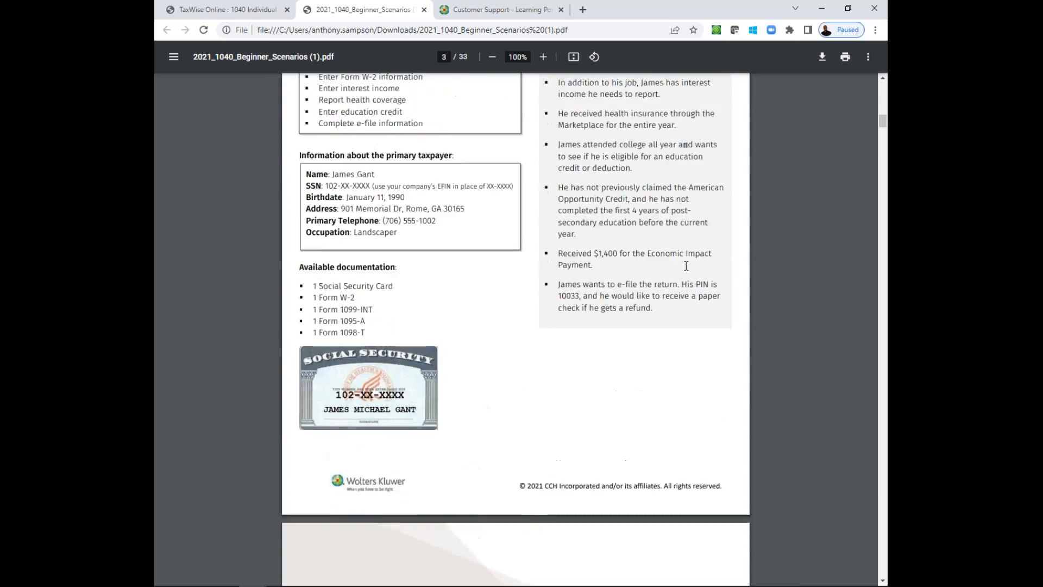
Start a new return from the TaxWise Online returns list
scroll(686, 265, down, 1)
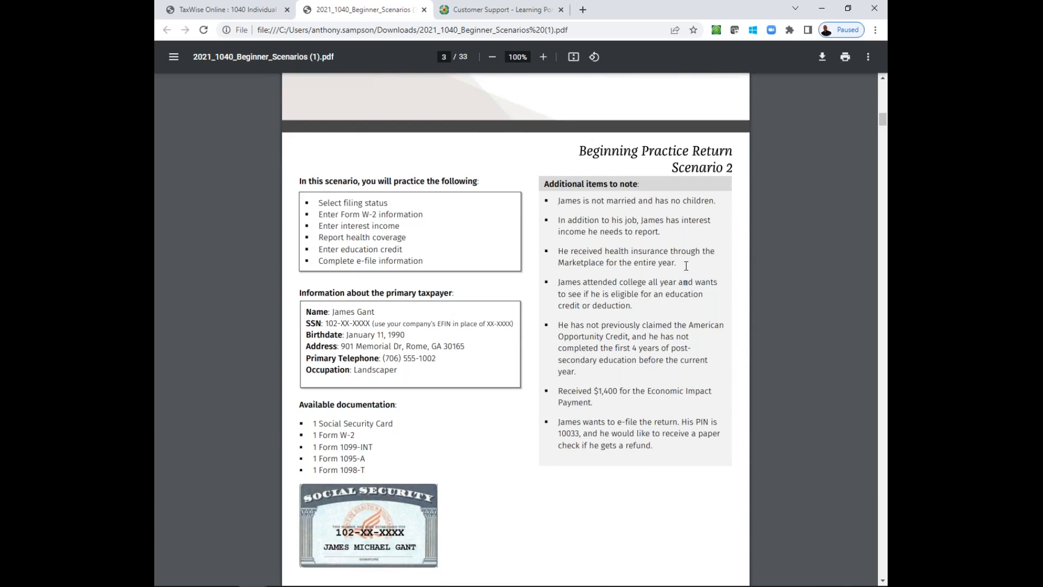
click(193, 8)
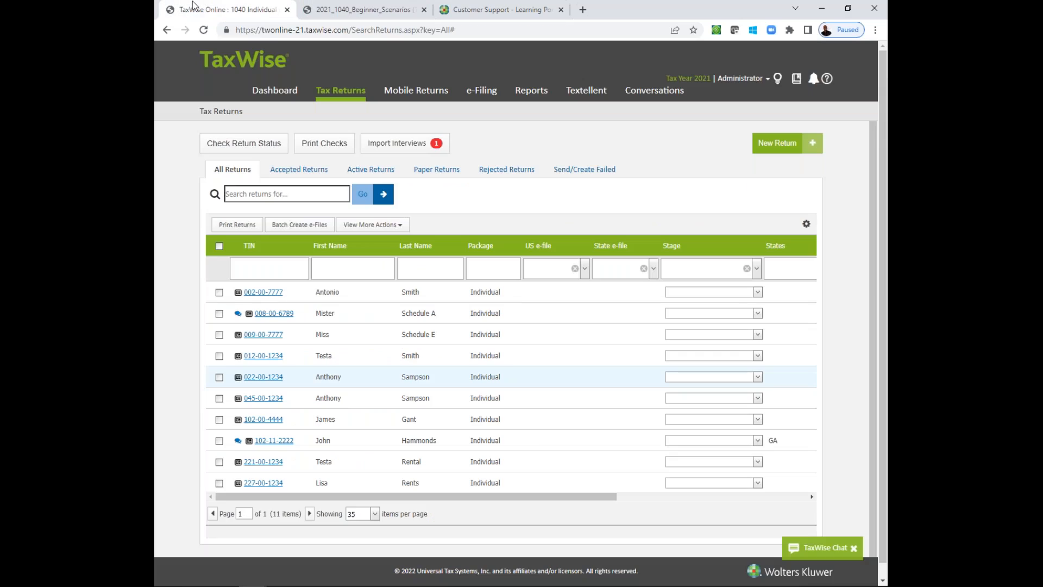
click(777, 145)
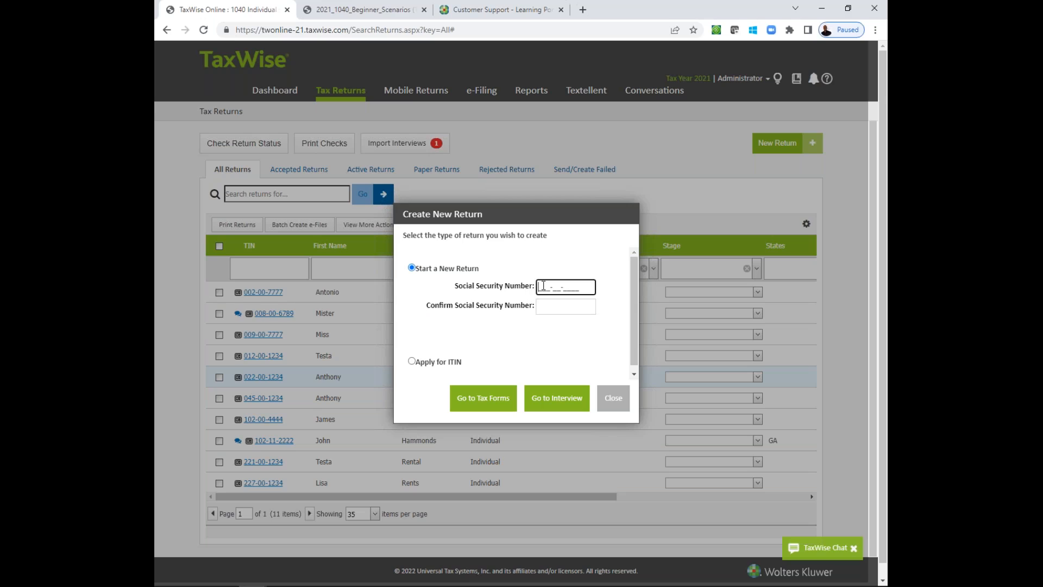
Enter and confirm the client's Social Security number, then open the new return's interview
text(103)
text(00)
text(1234)
key(Tab)
text(1)
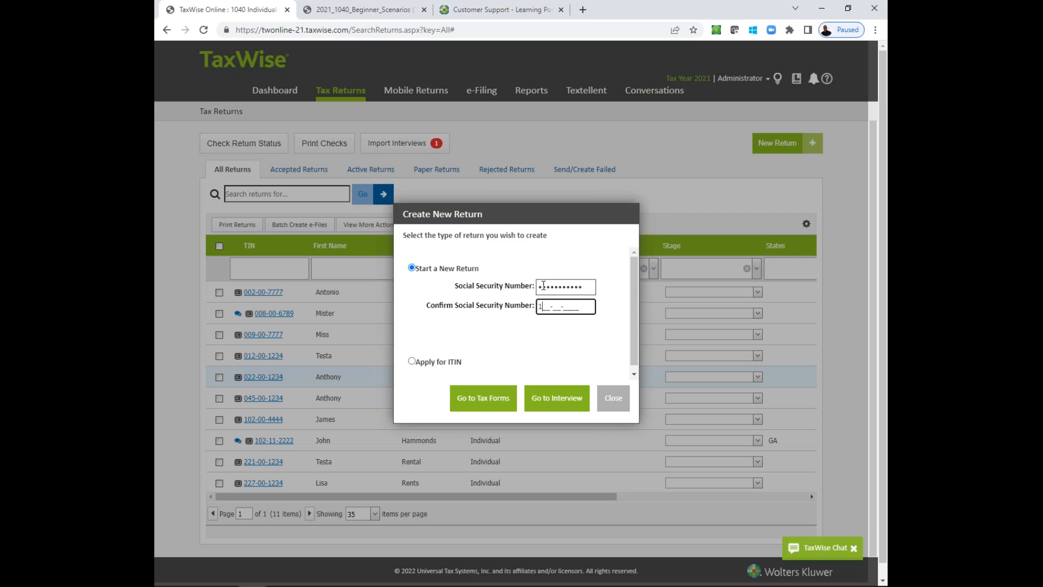
text(03-00-1111)
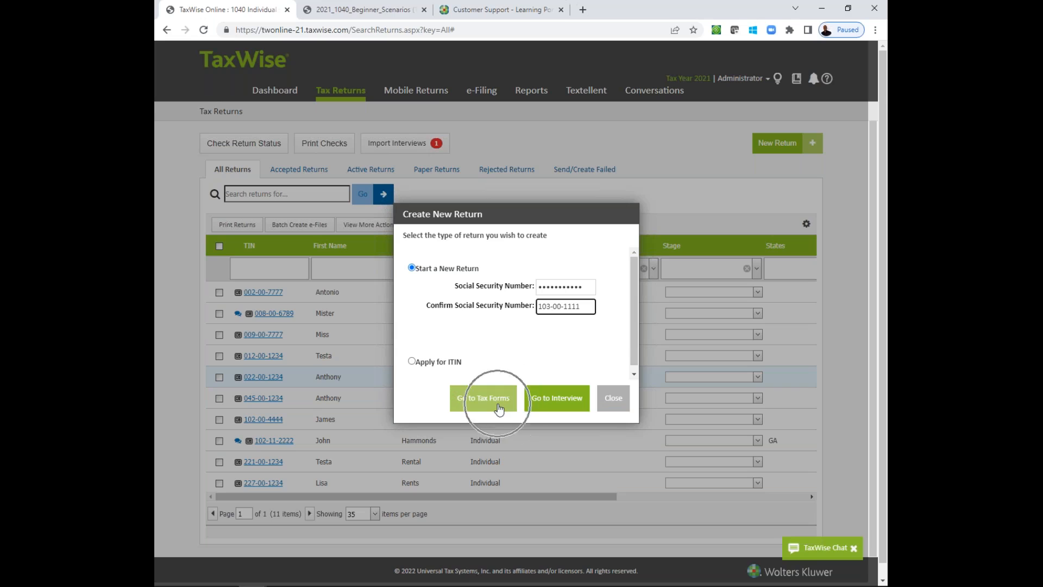
click(550, 409)
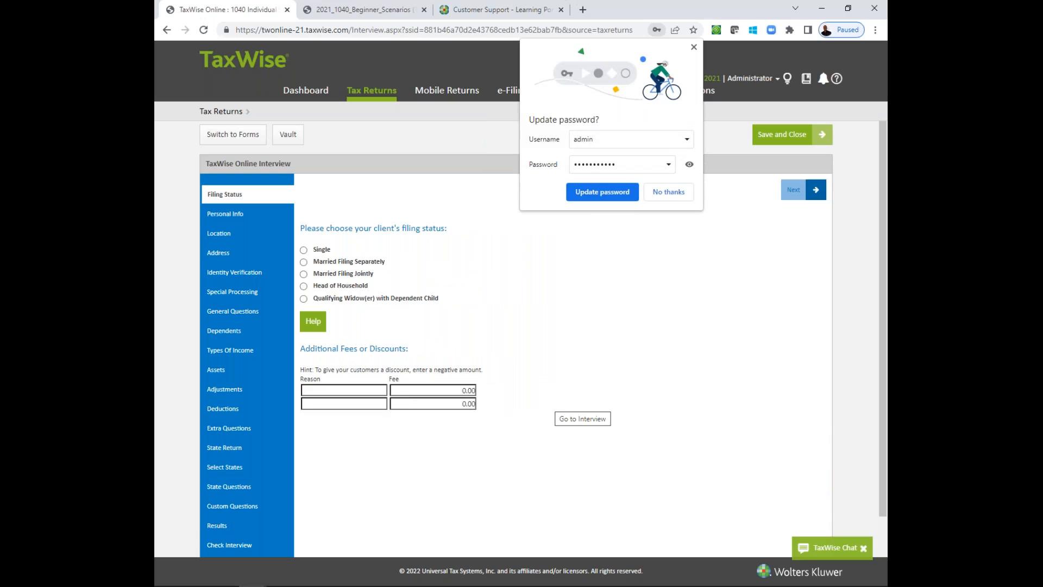
Decline Chrome's password prompt, choose Single filing status, and switch the return to forms view
click(673, 192)
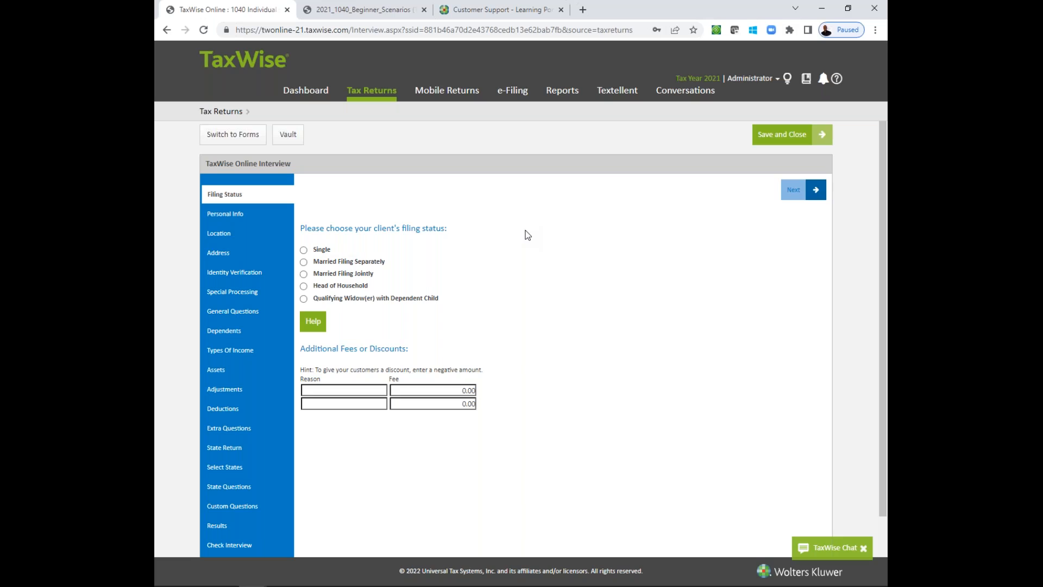
click(304, 250)
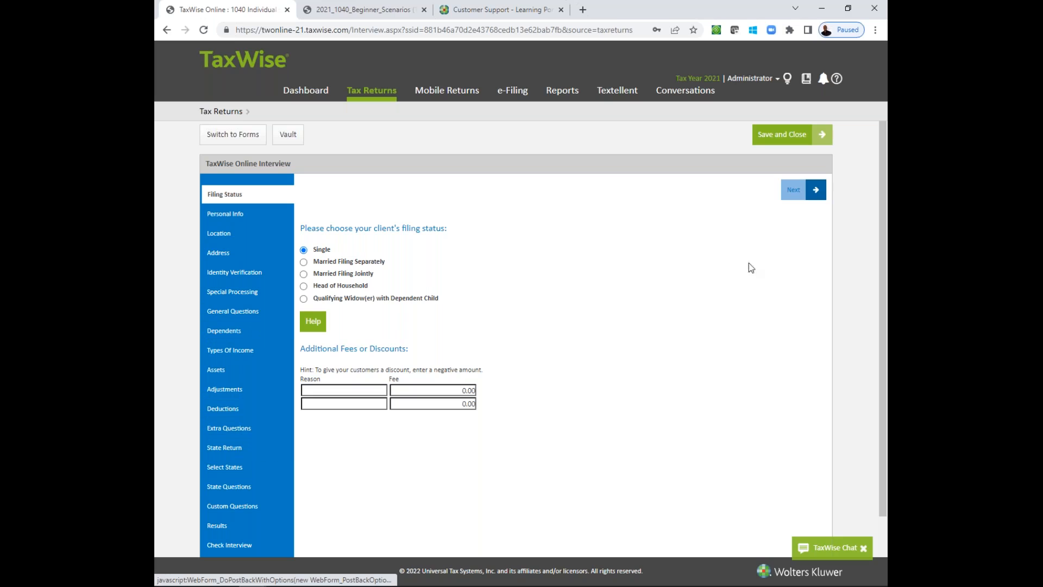
drag(885, 224, 885, 284)
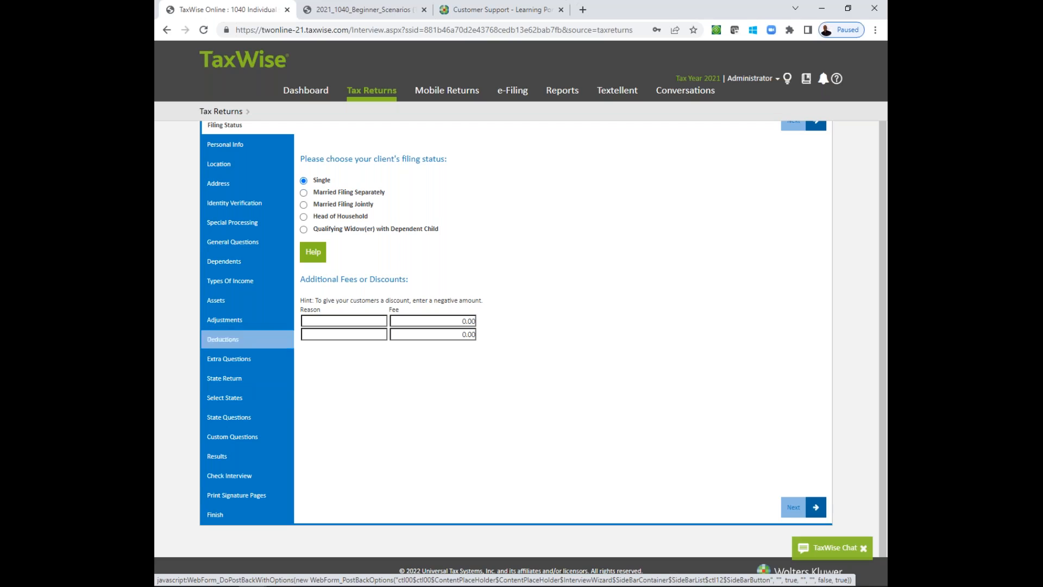
drag(886, 361, 882, 270)
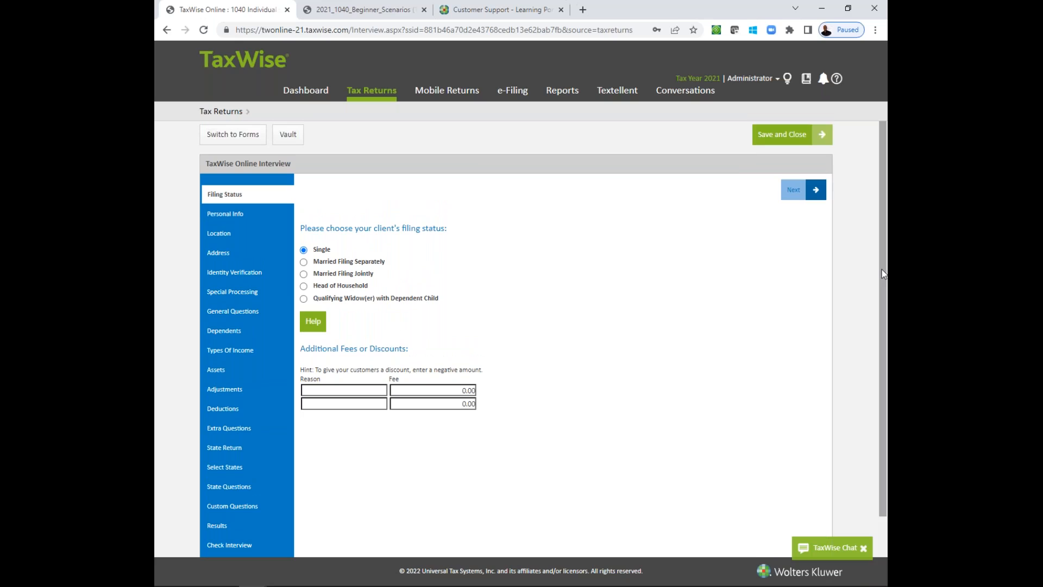
click(241, 142)
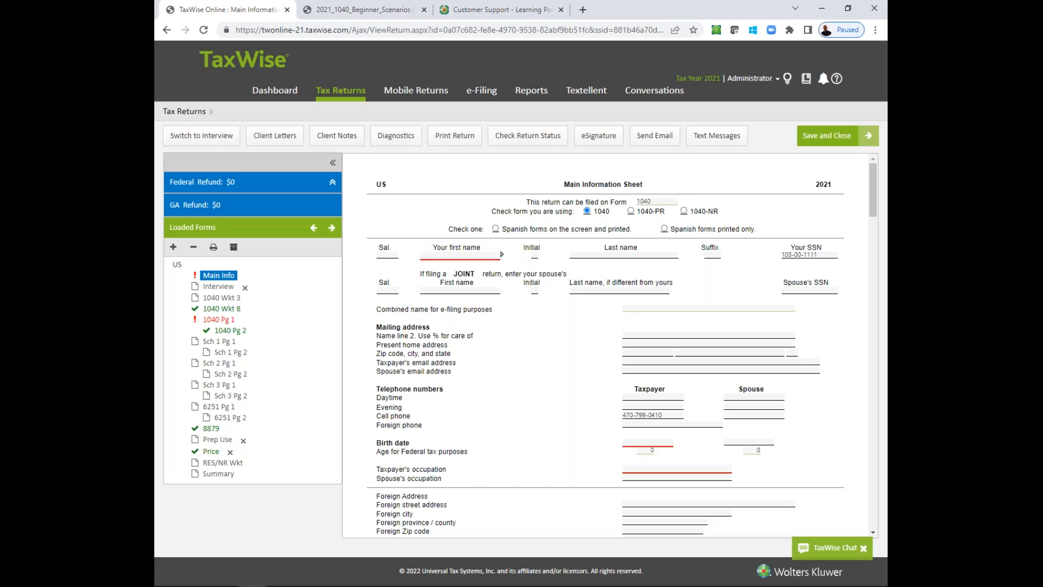
Enter the taxpayer's first and last name on the Main Information Sheet
click(427, 254)
text(James)
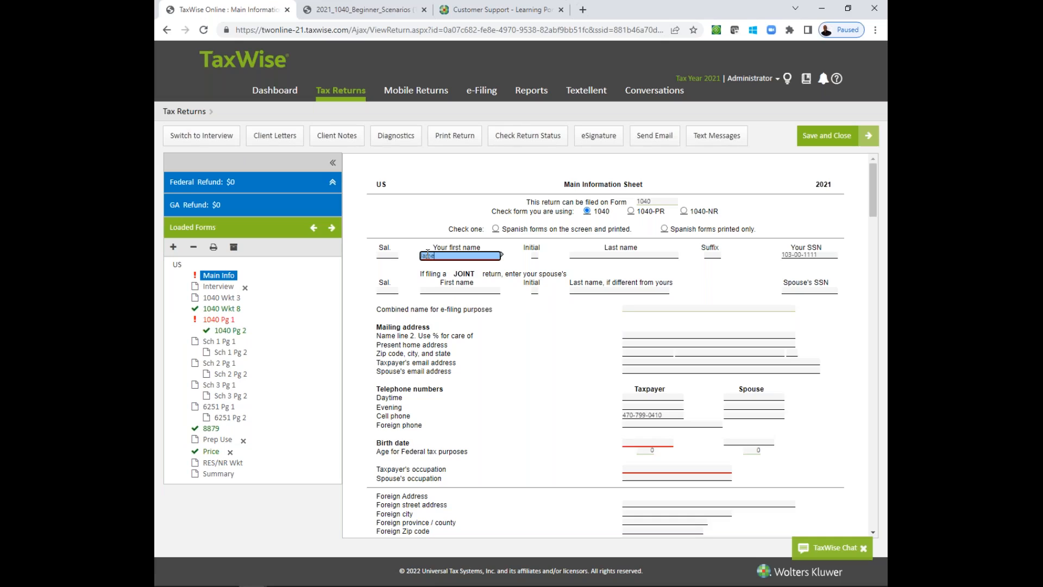
key(Tab)
key(Tab)
text(Gar)
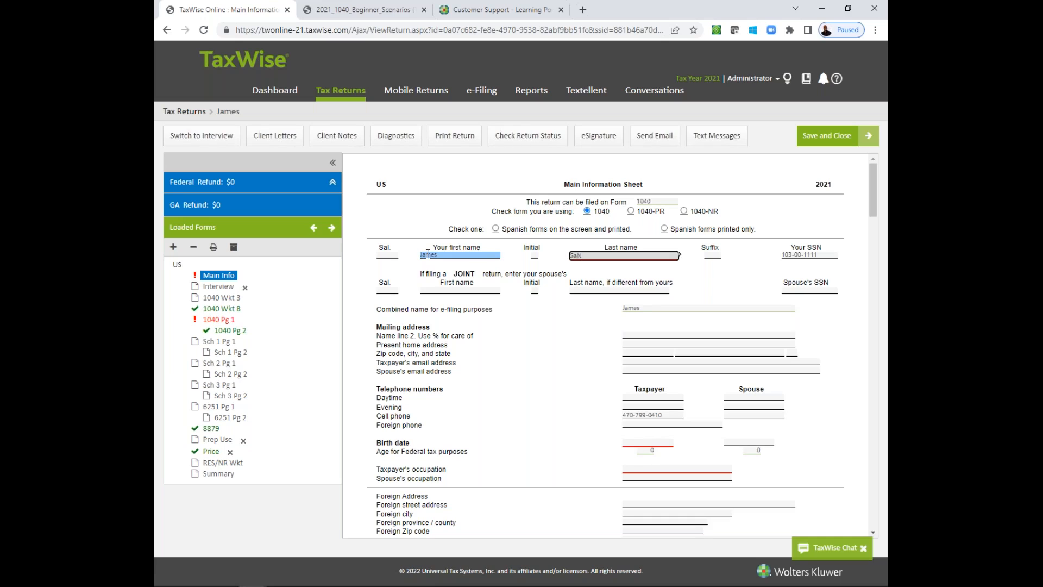
text(NT)
text(nt)
key(Tab)
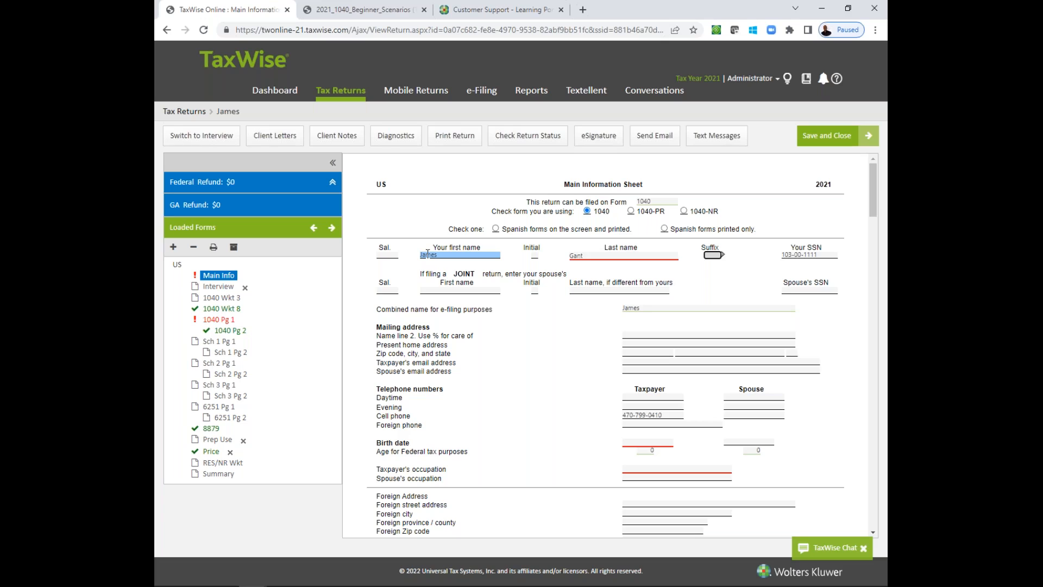
Copy the street address from the scenario PDF into the home address field
click(358, 10)
drag(403, 346, 343, 343)
key(ctrl+c)
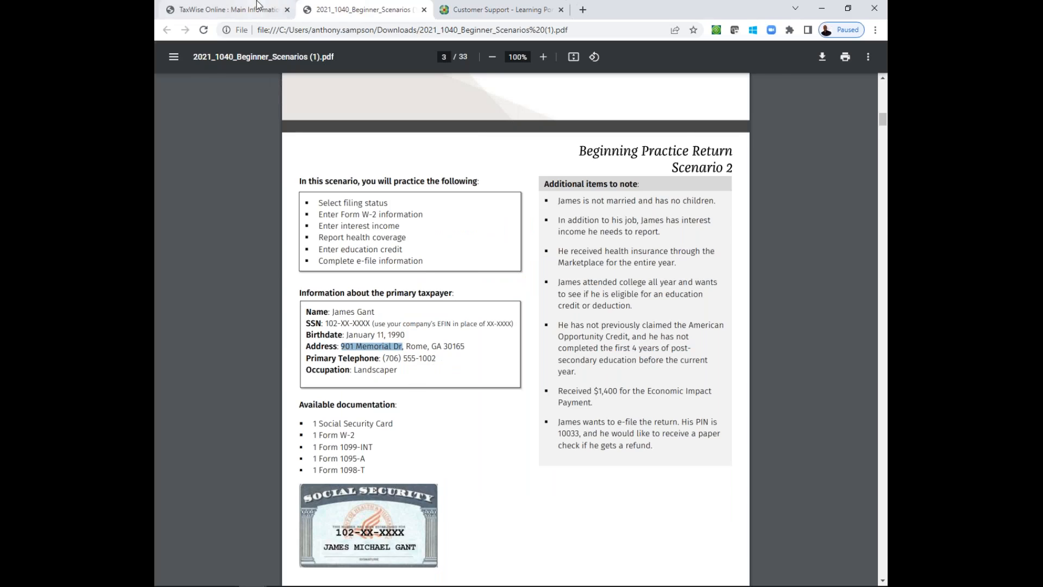
click(228, 9)
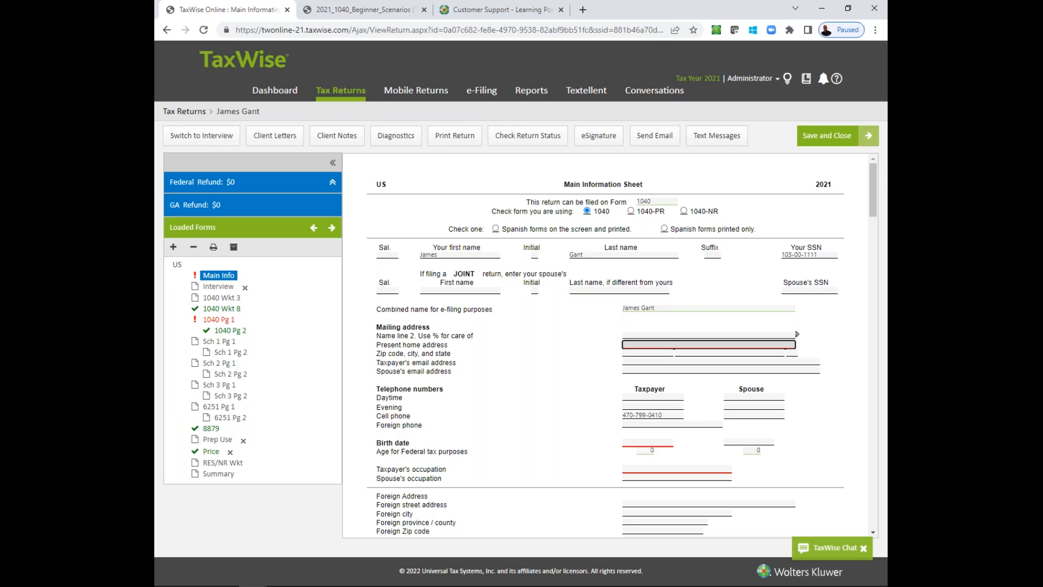
key(ctrl+v)
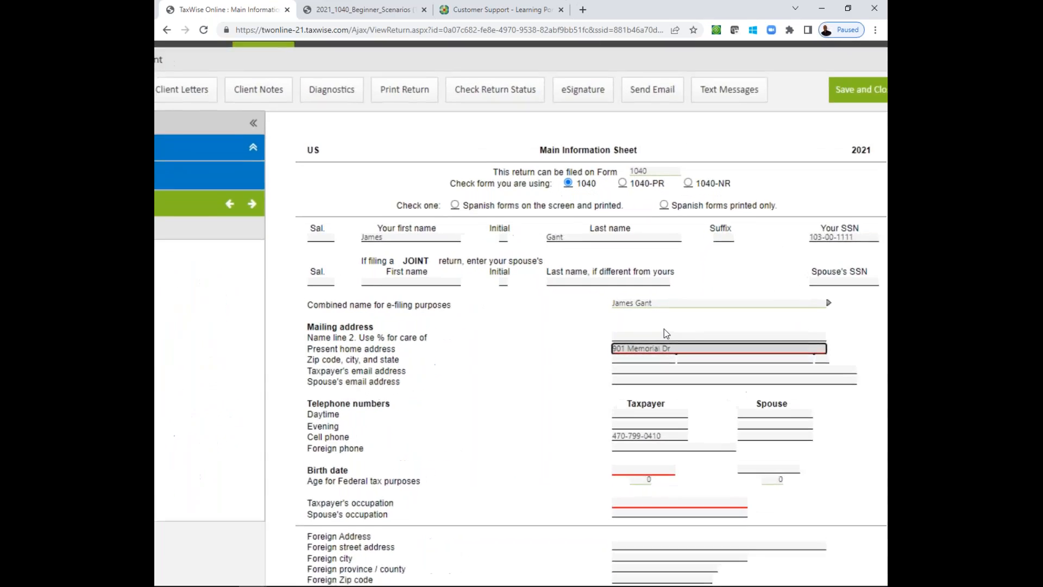
click(649, 360)
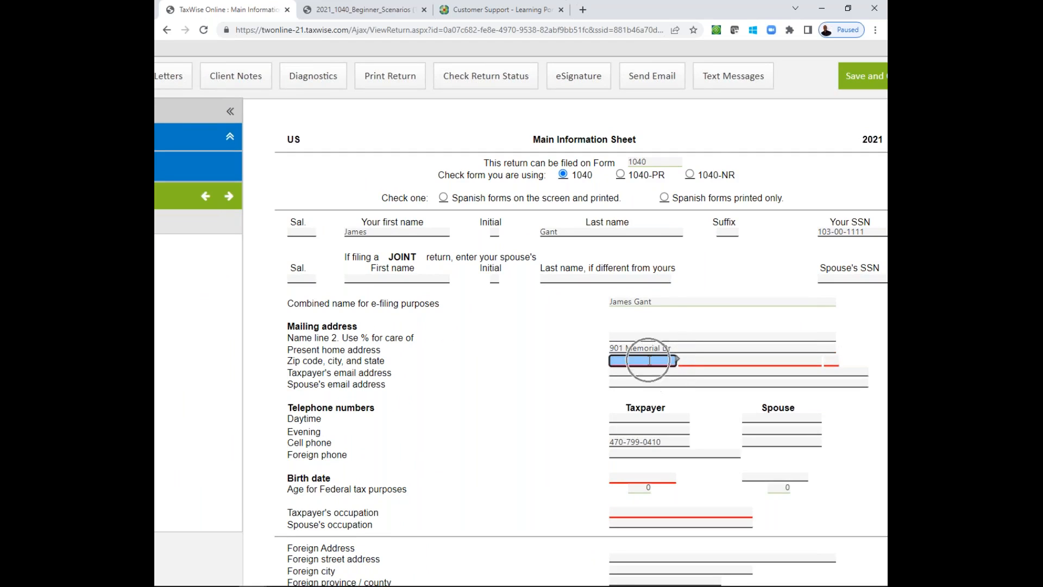
Check the scenario's address and type the ZIP code so city and state auto-fill
click(410, 9)
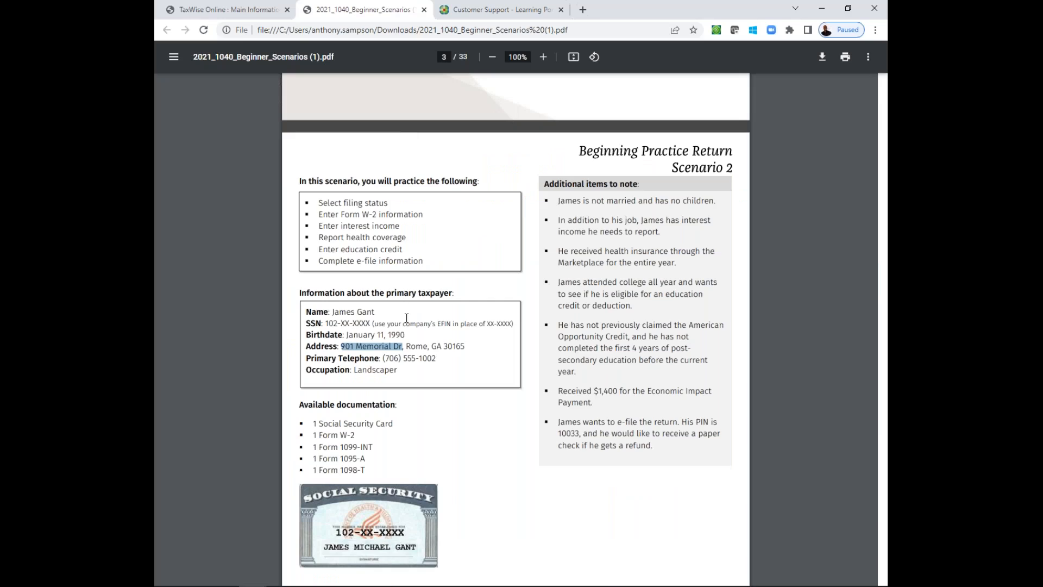
click(458, 350)
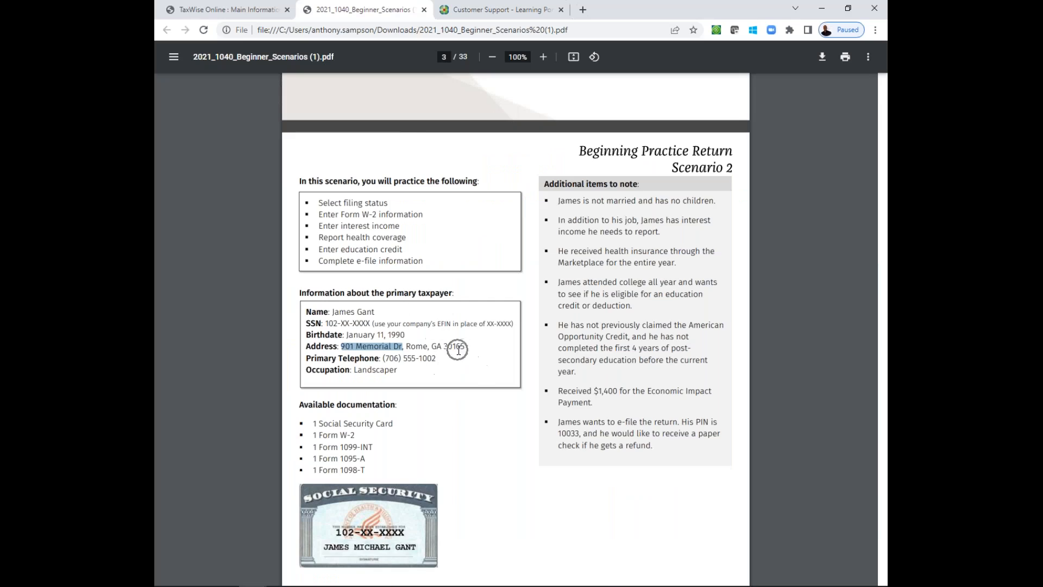
click(264, 11)
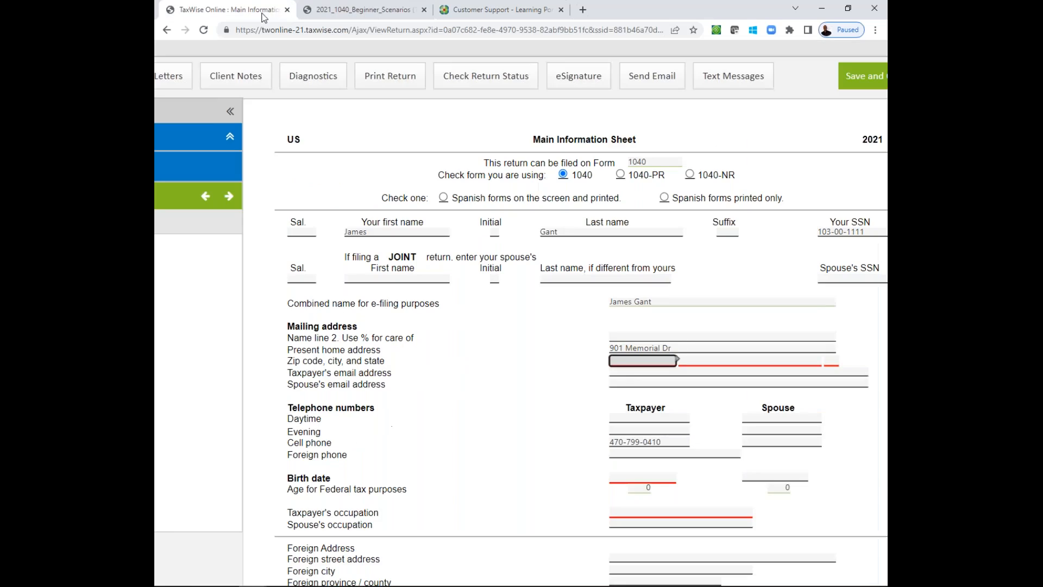
click(637, 363)
text(301)
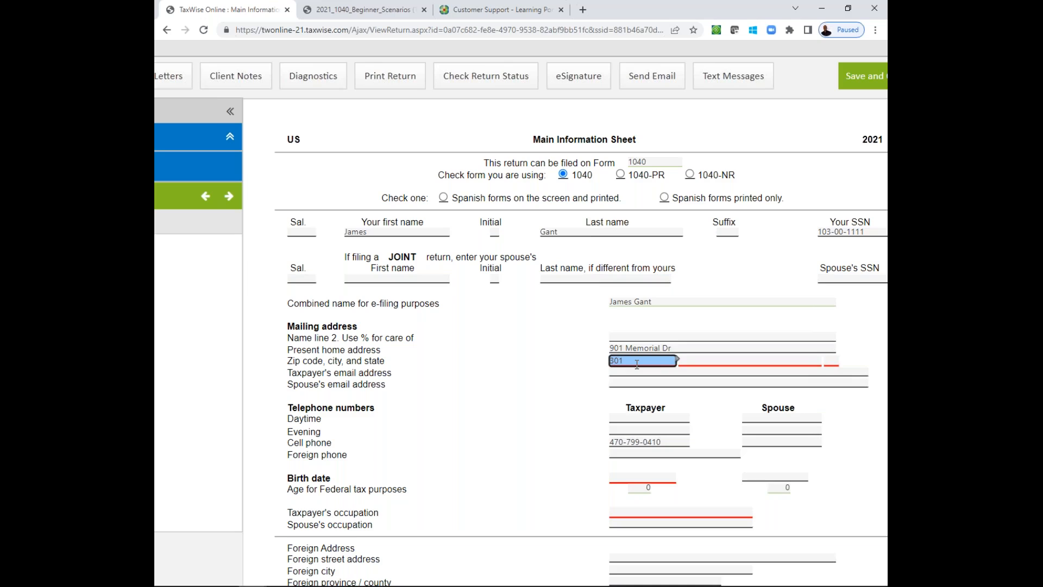
text(65-)
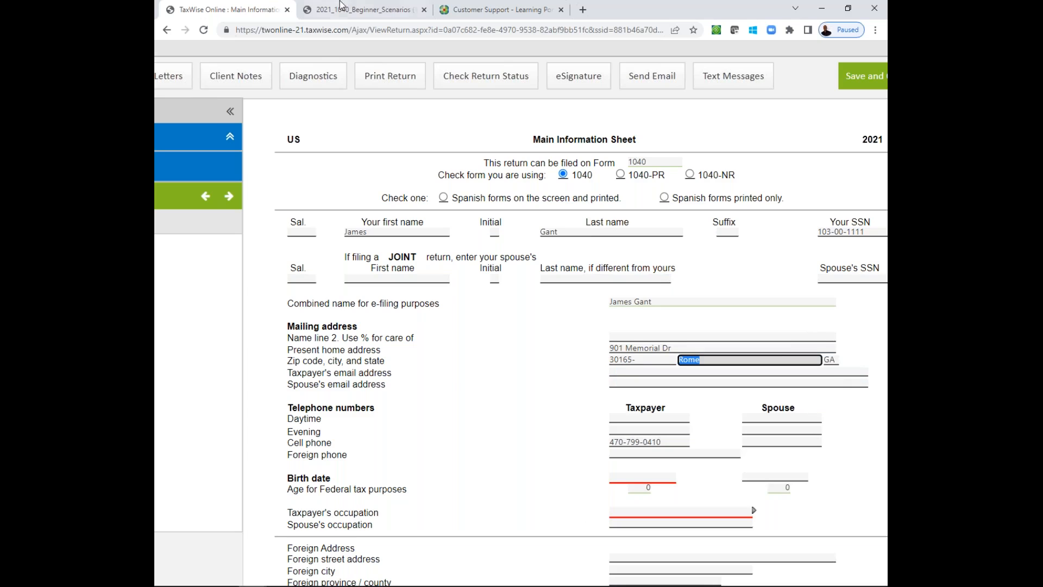
Enter the birth date 01/11/1990 so the taxpayer's age of 31 calculates
click(353, 10)
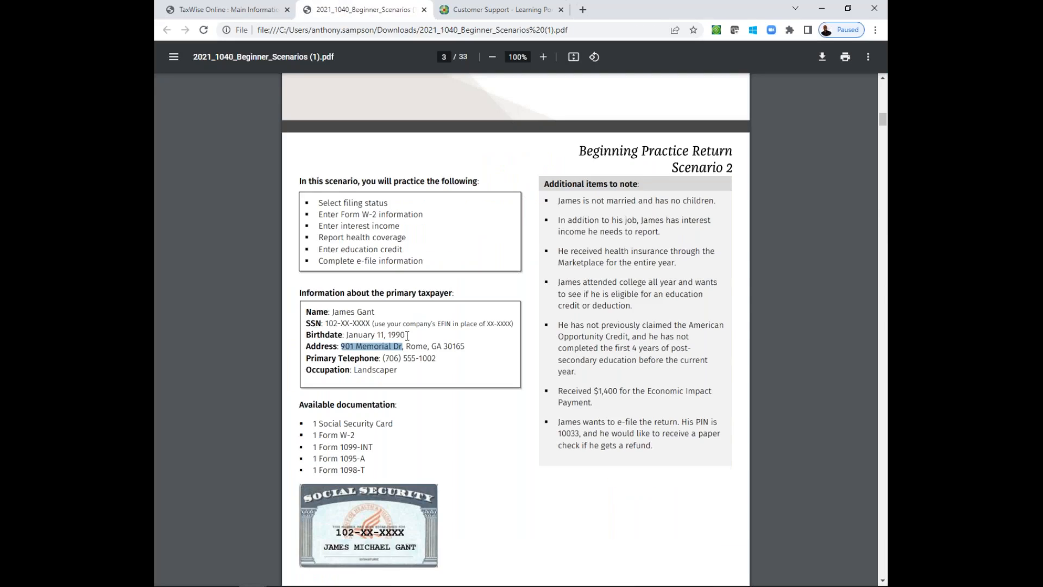
click(228, 9)
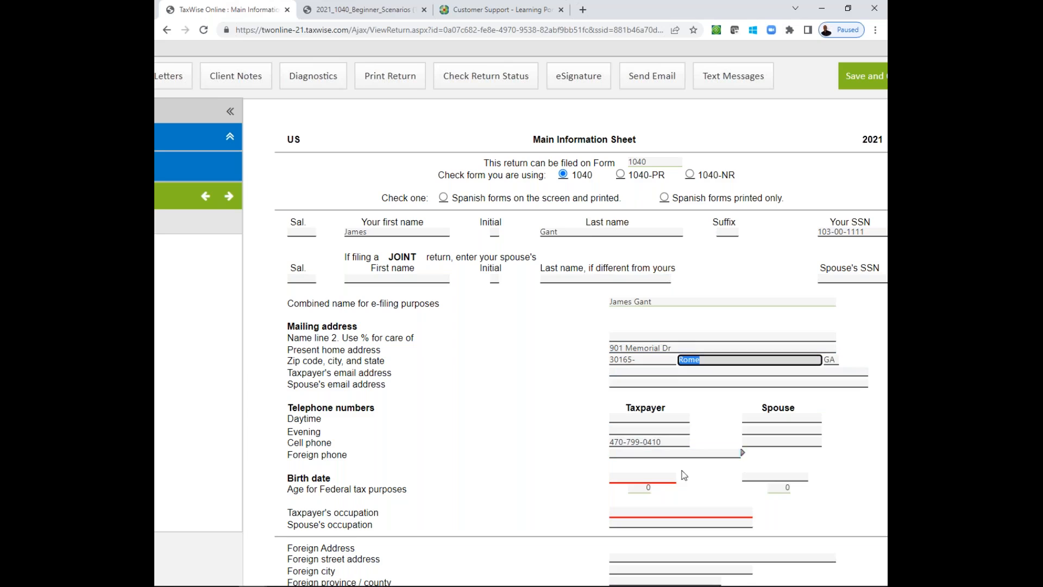
click(663, 474)
text(01/)
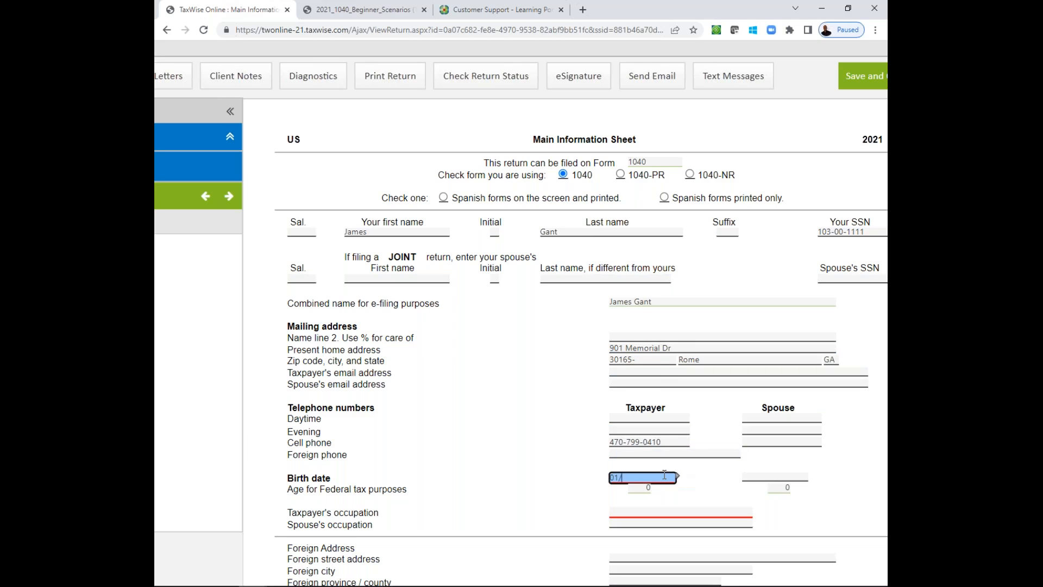
text(11/1990)
key(Tab)
key(Tab)
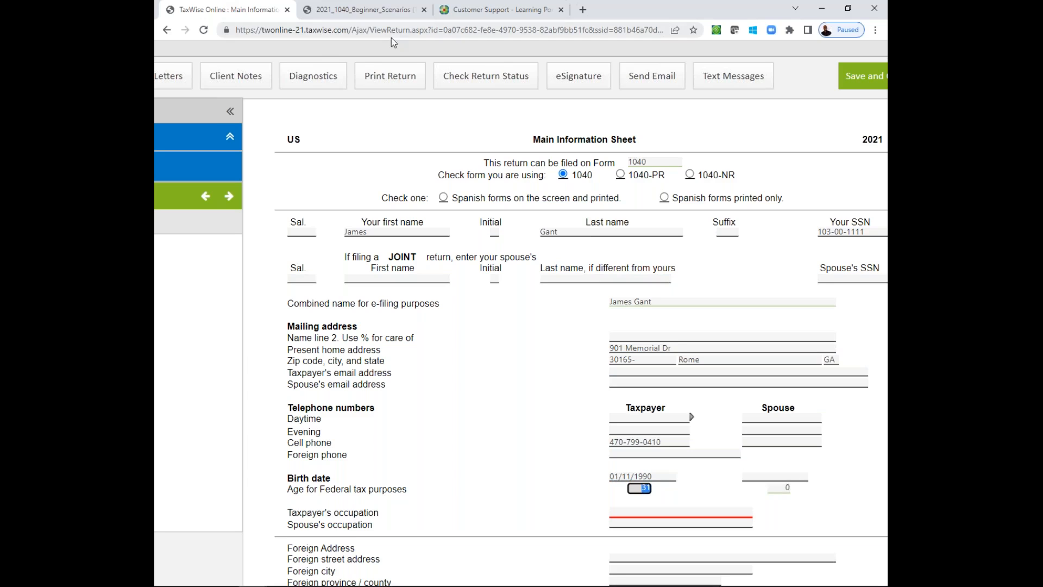
Copy Landscaper from the scenario PDF into the taxpayer's occupation field
click(363, 6)
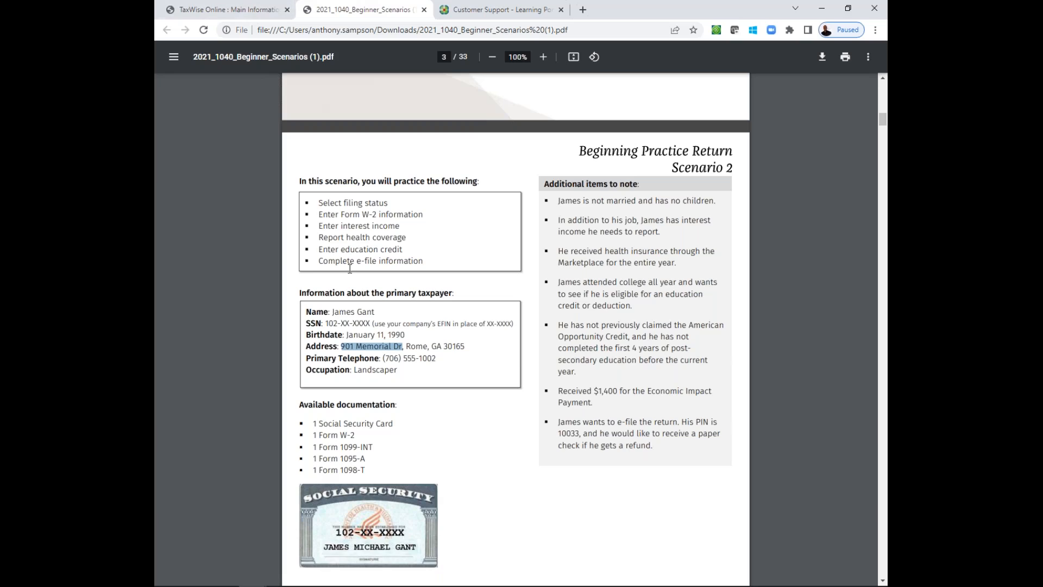
double_click(382, 371)
key(ctrl+c)
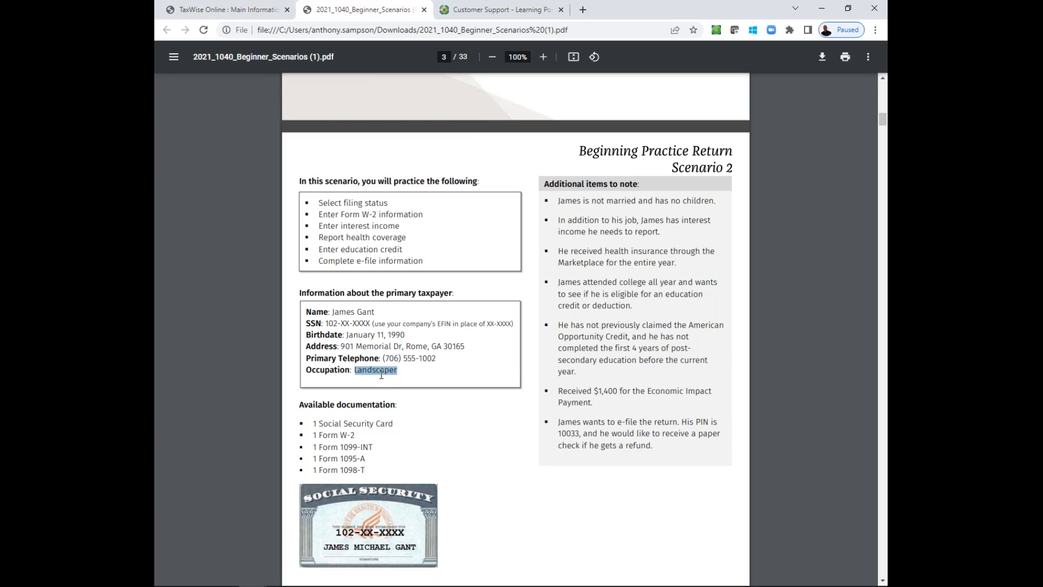
click(228, 9)
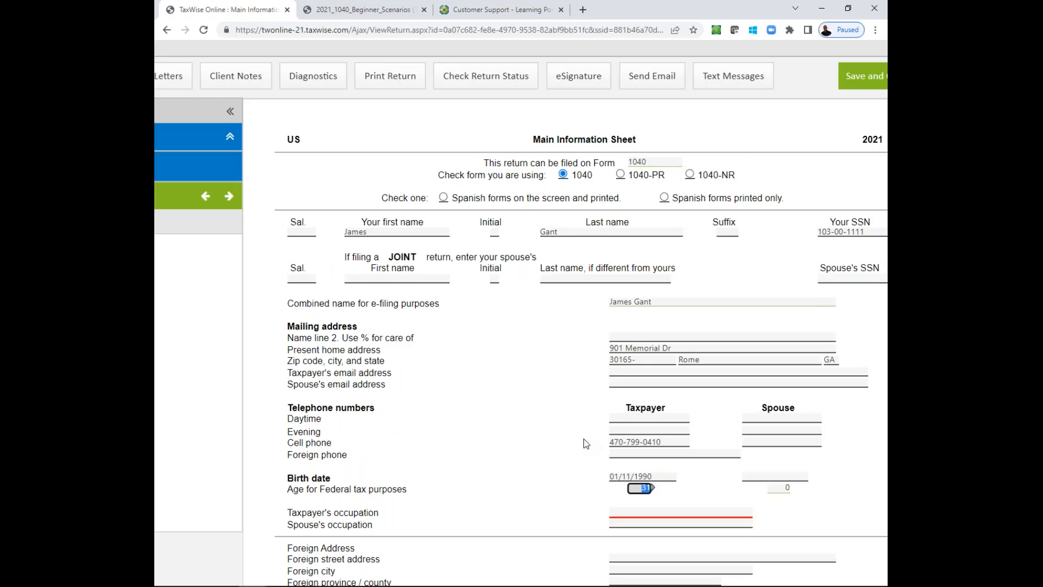
click(645, 512)
key(ctrl+v)
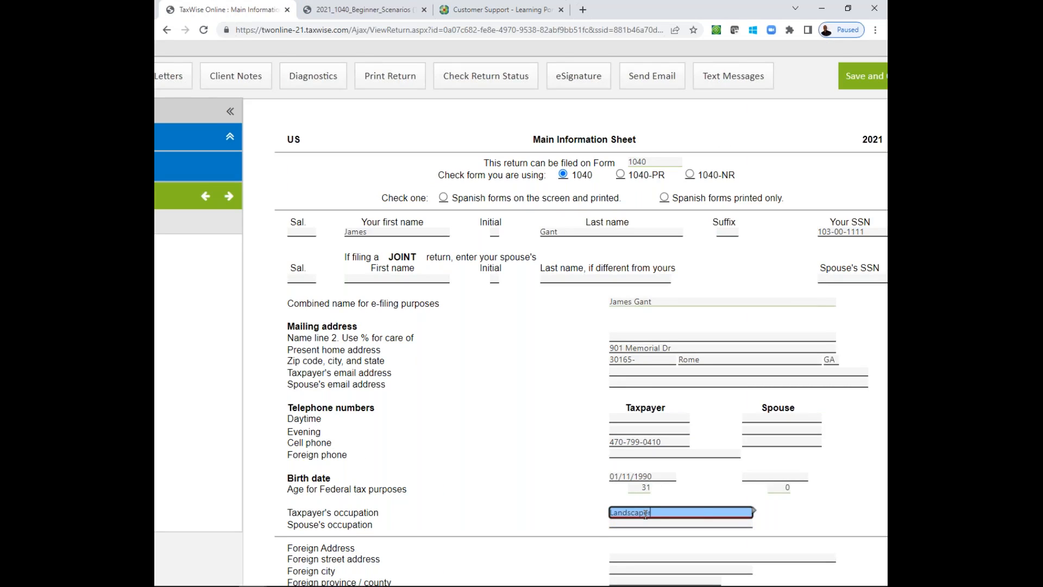
key(Tab)
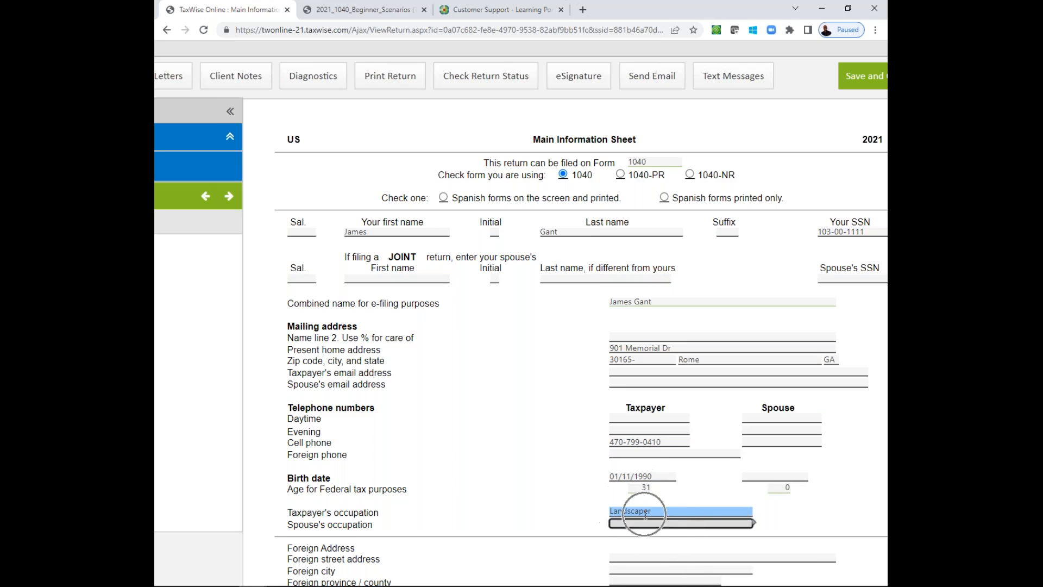
key(ctrl+minus)
key(ctrl+minus)
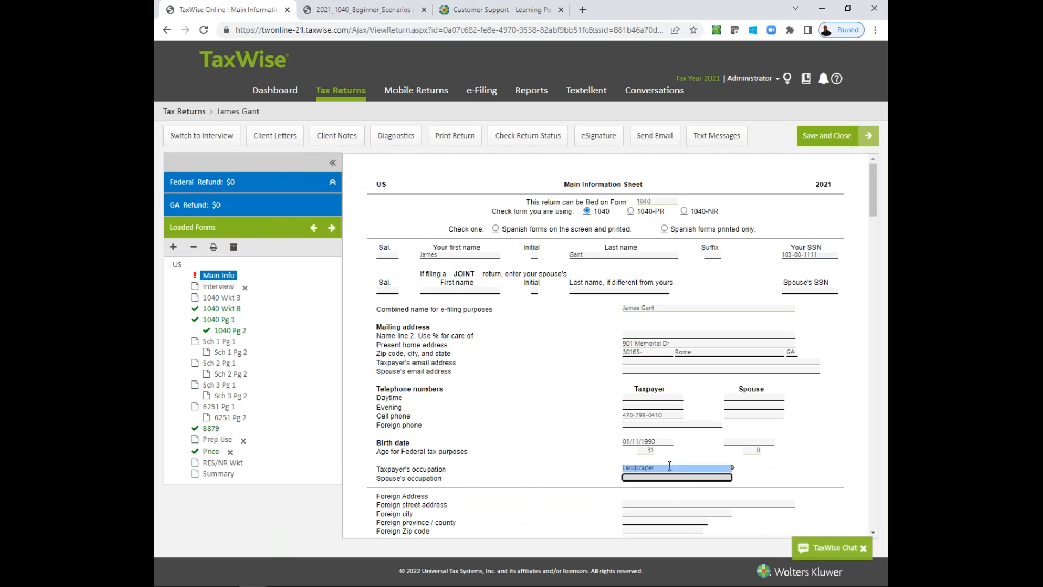
key(Tab)
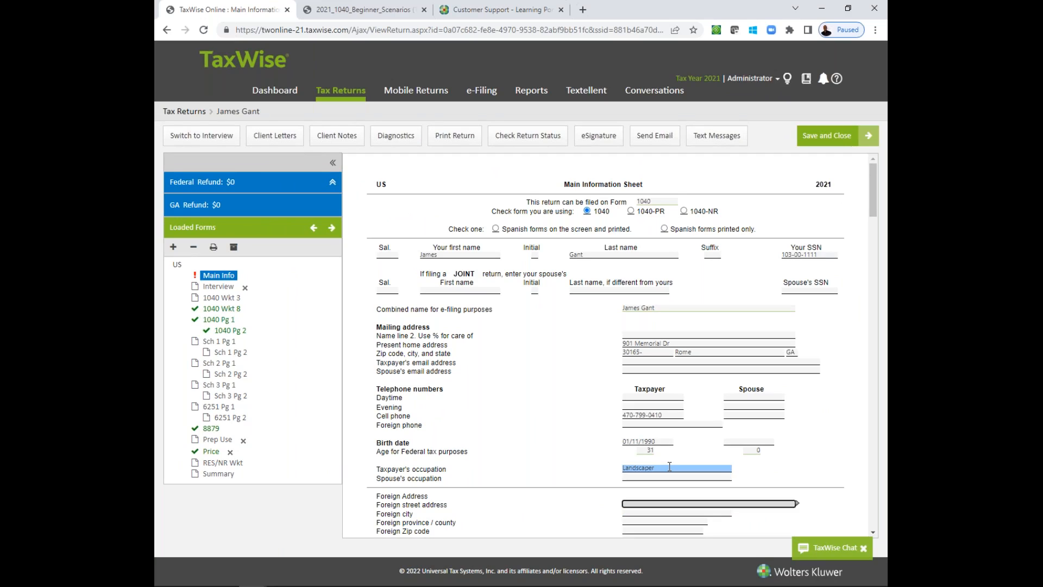
click(669, 468)
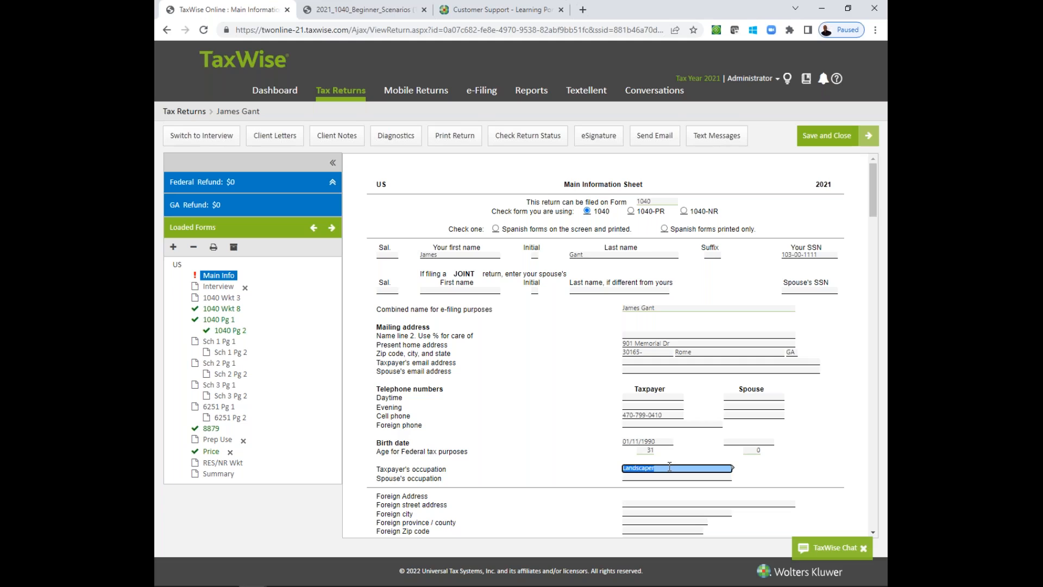
key(Tab)
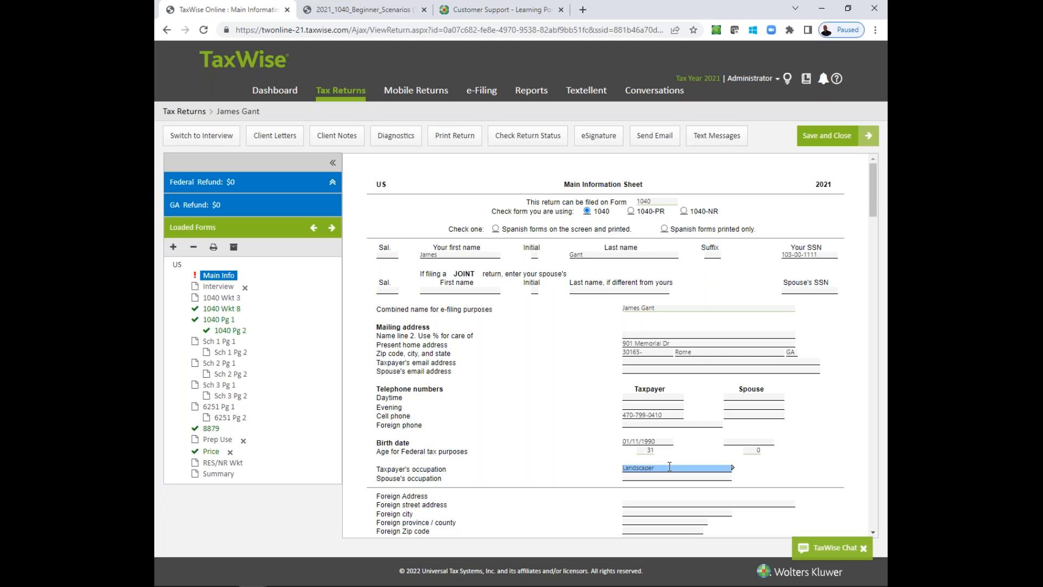
Answer No to advance child tax credit payments, checking the scenario for remaining answers
scroll(669, 466, down, 5)
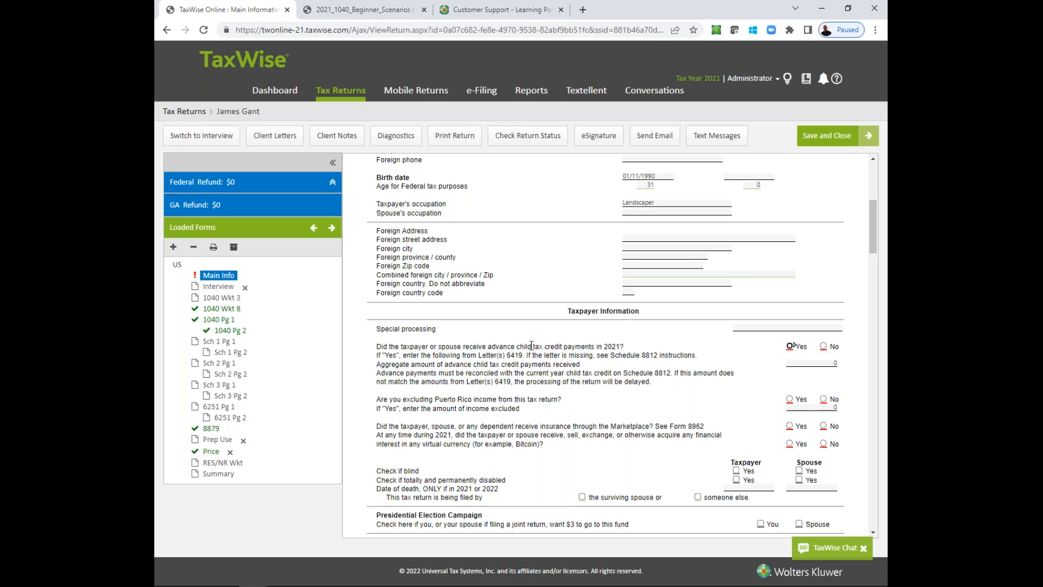
click(823, 347)
click(382, 8)
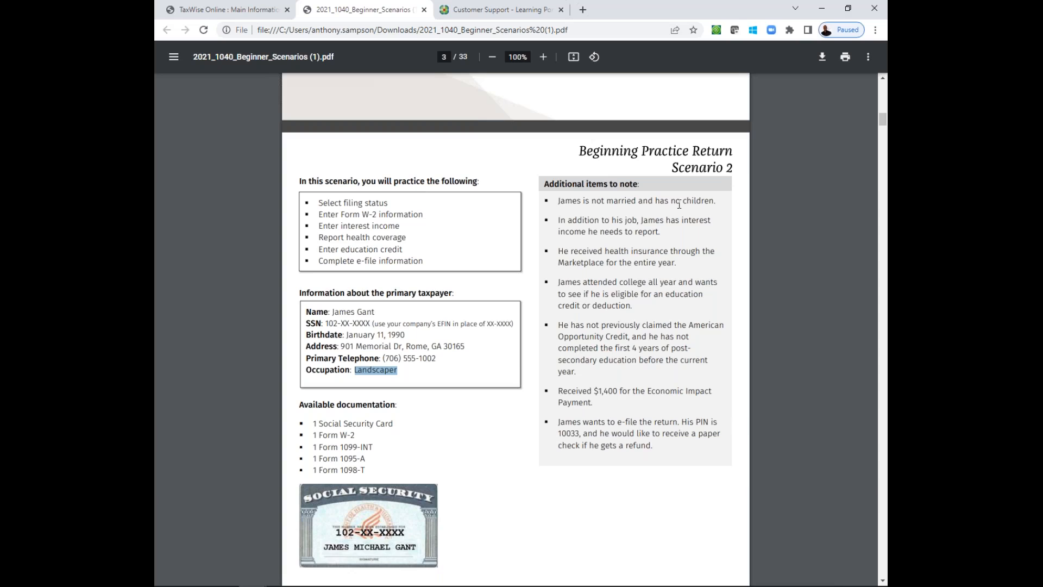
mouse_move(882, 121)
mouse_down()
mouse_move(882, 140)
mouse_move(883, 126)
mouse_up()
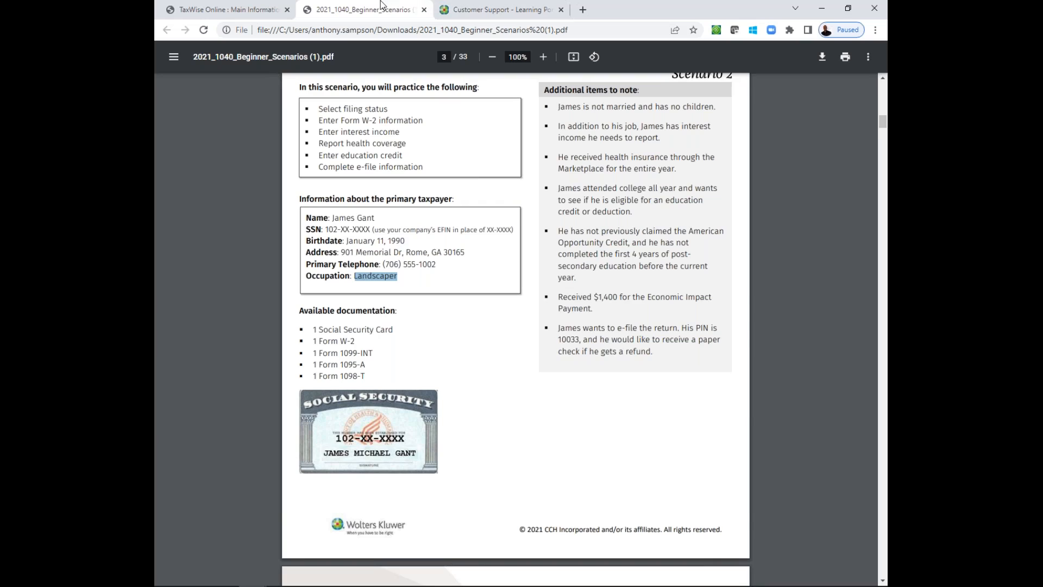
click(237, 8)
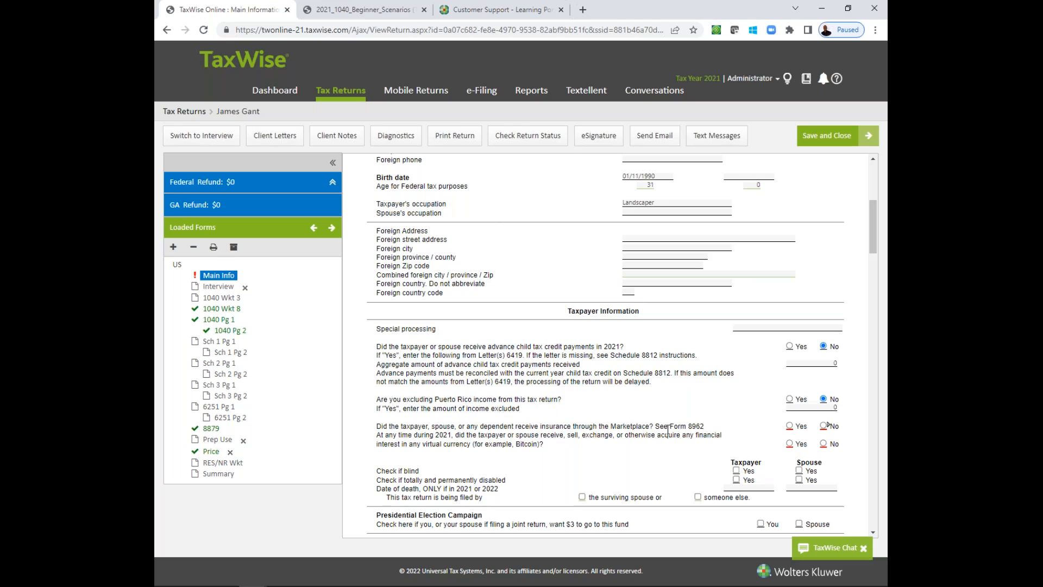
Answer Yes to Marketplace health insurance and No to virtual currency
click(789, 426)
click(824, 443)
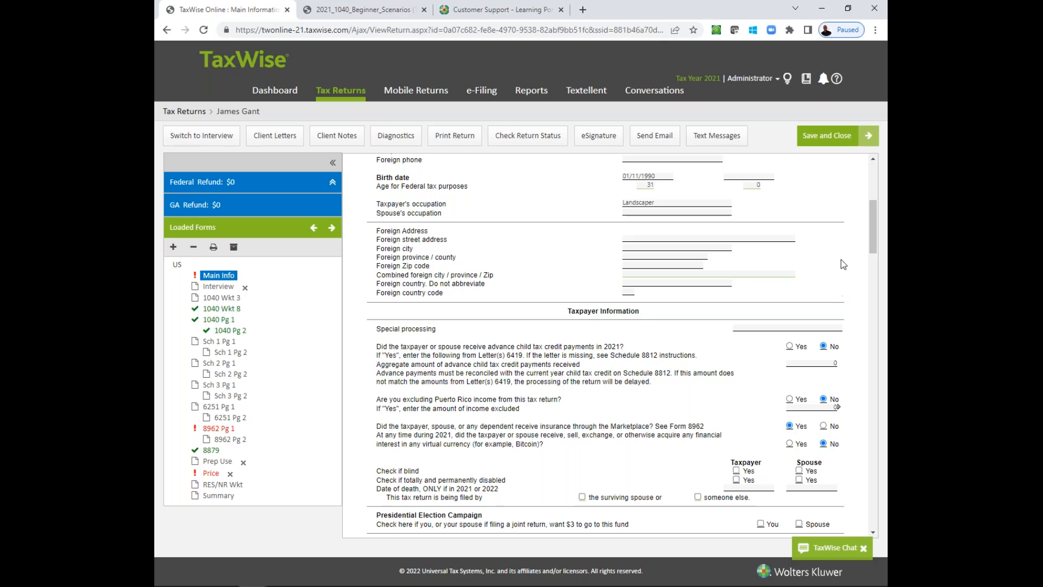
scroll(872, 228, down, 2)
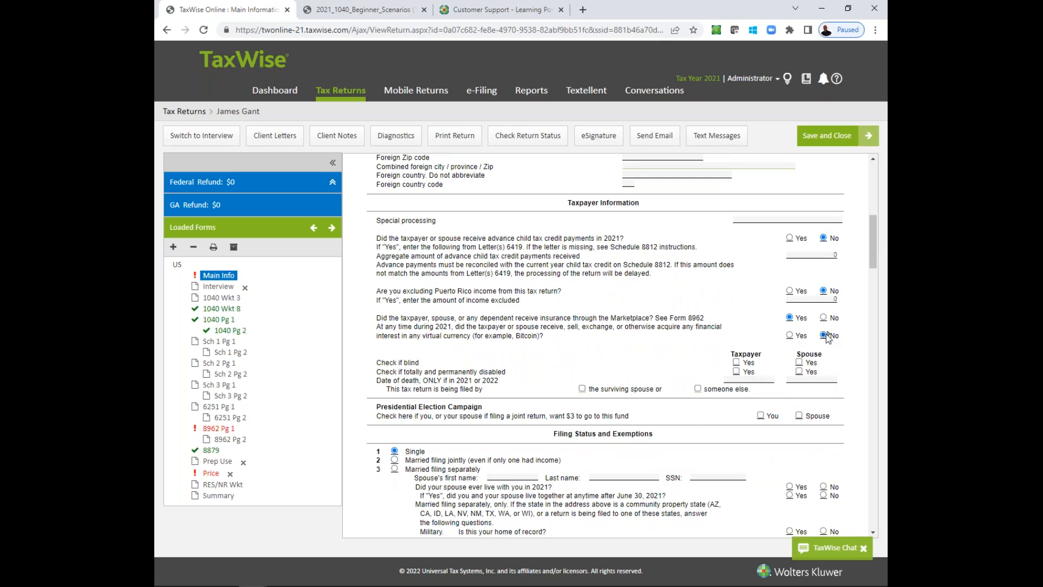
click(825, 334)
drag(872, 266, 875, 348)
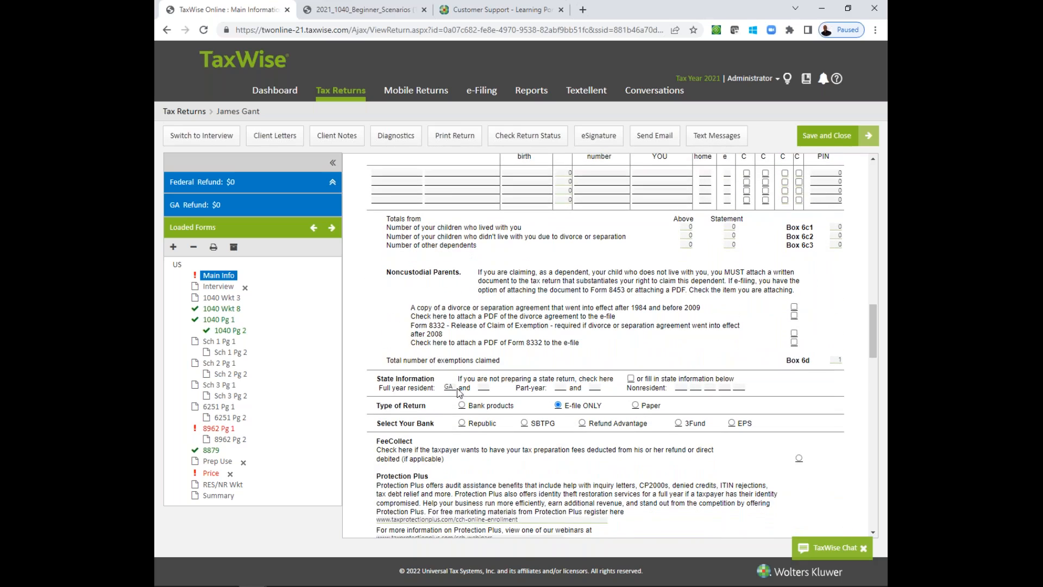
Retype GA as the full-year resident state so the GA 500 Georgia forms load
click(454, 387)
key(Tab)
key(shift+Tab)
text(G)
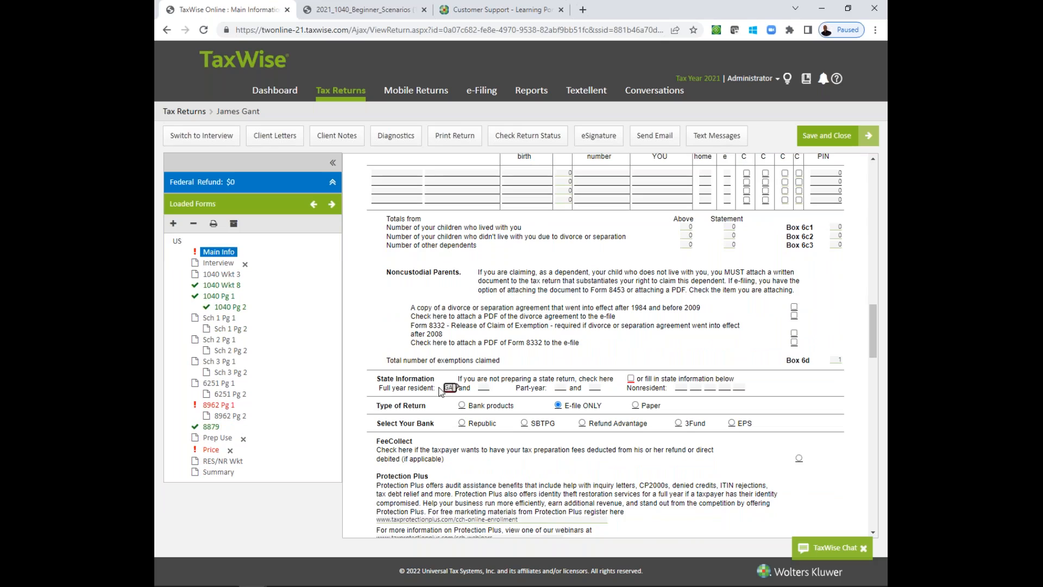
text(A)
key(Tab)
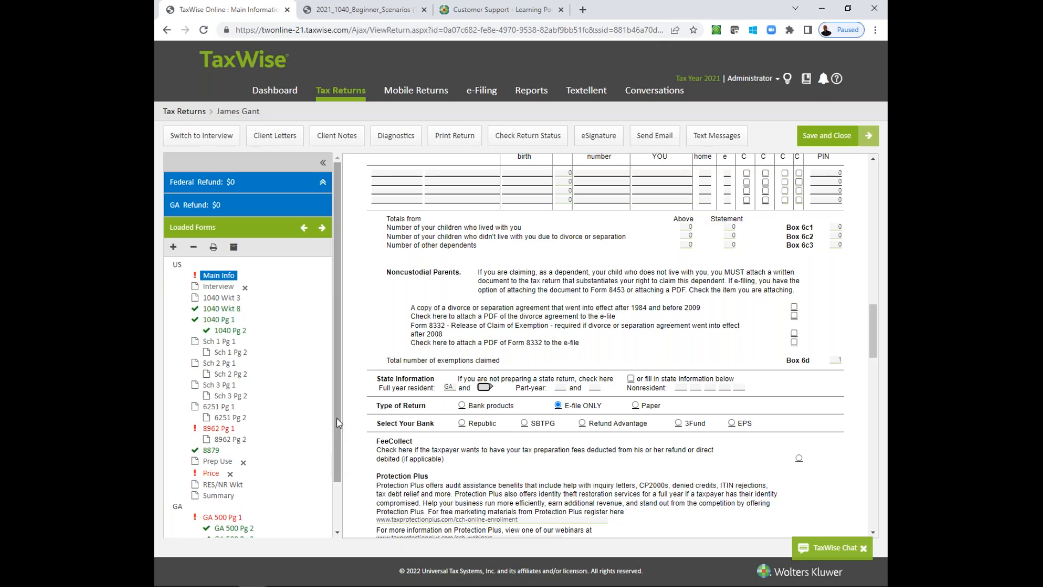
scroll(312, 486, down, 1)
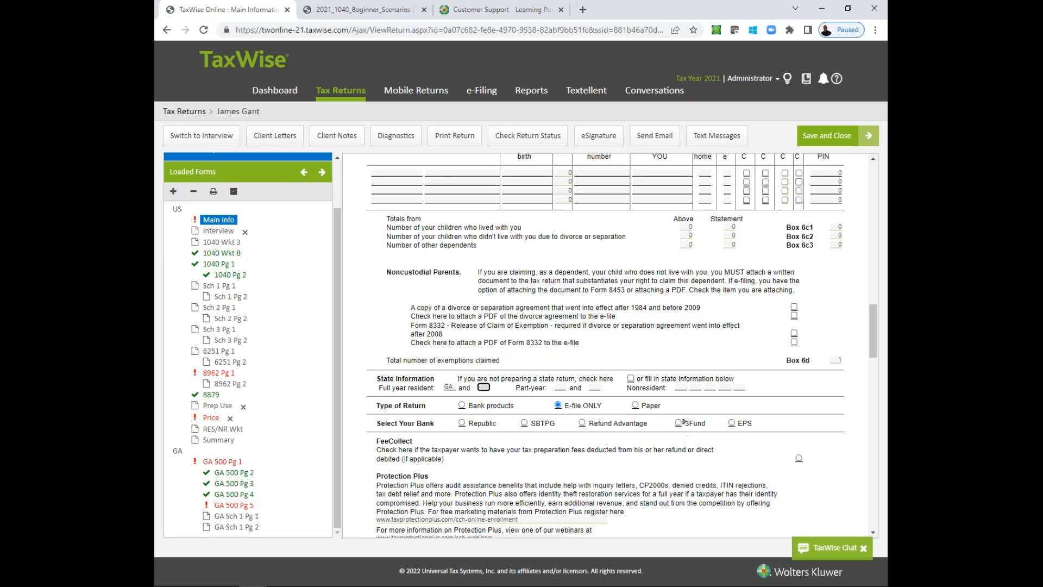
drag(871, 347, 868, 419)
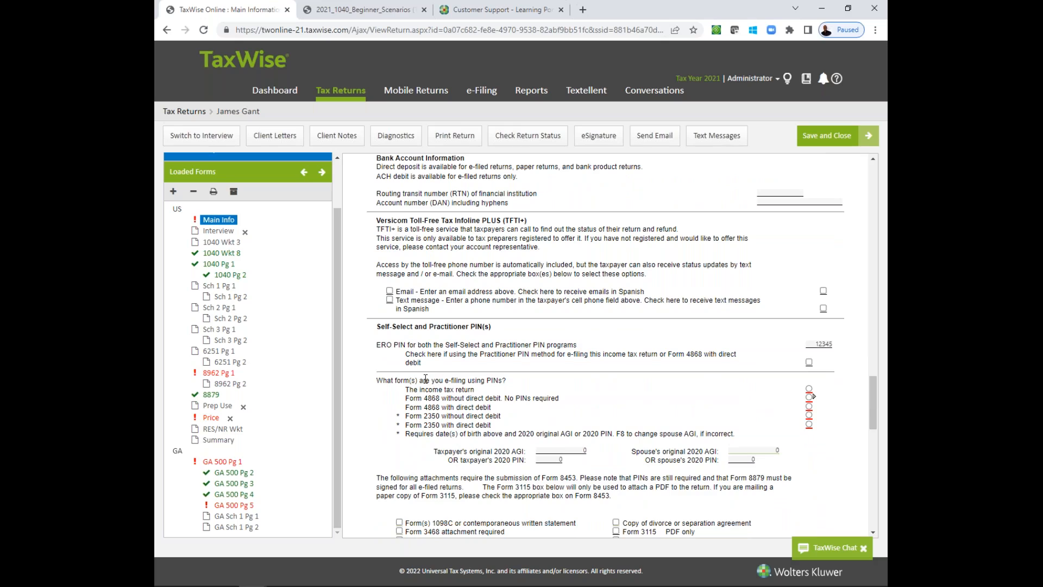
Choose to e-file with PINs and paste the taxpayer's 2020 PIN from the scenario notes
click(809, 389)
click(809, 389)
drag(873, 399, 871, 411)
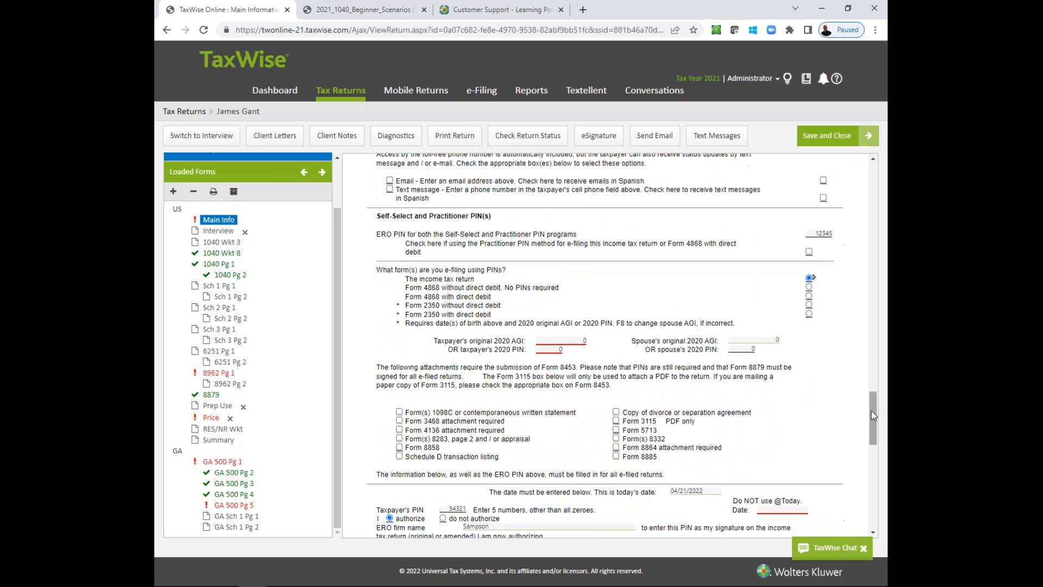
click(381, 9)
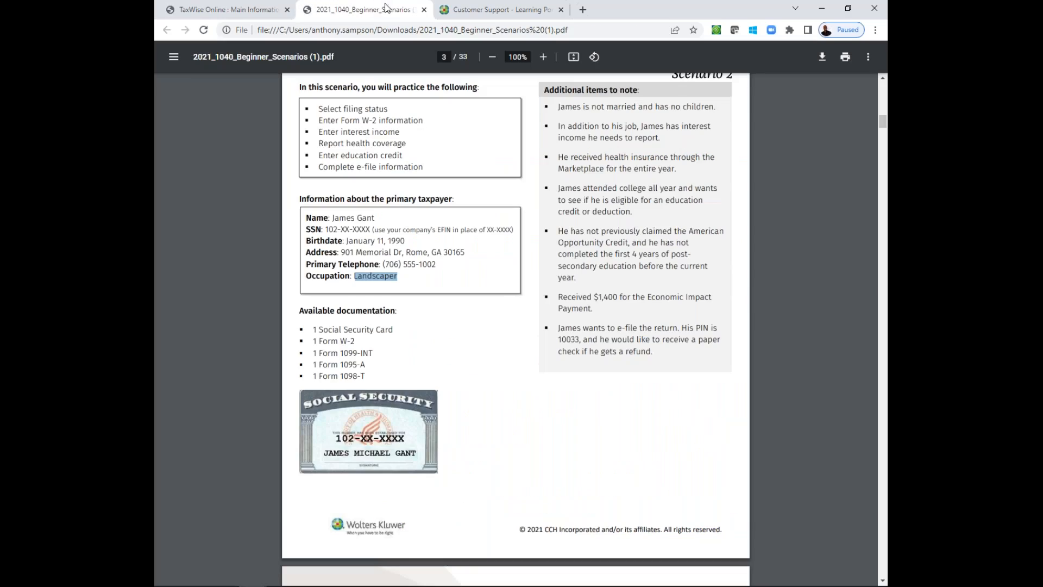
double_click(573, 342)
key(ctrl+c)
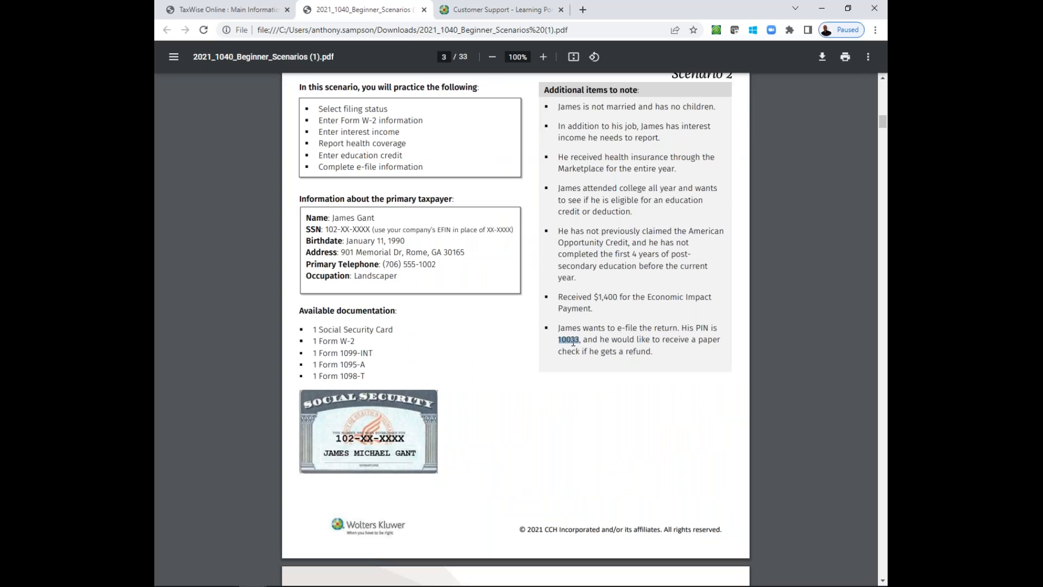
click(228, 9)
click(548, 349)
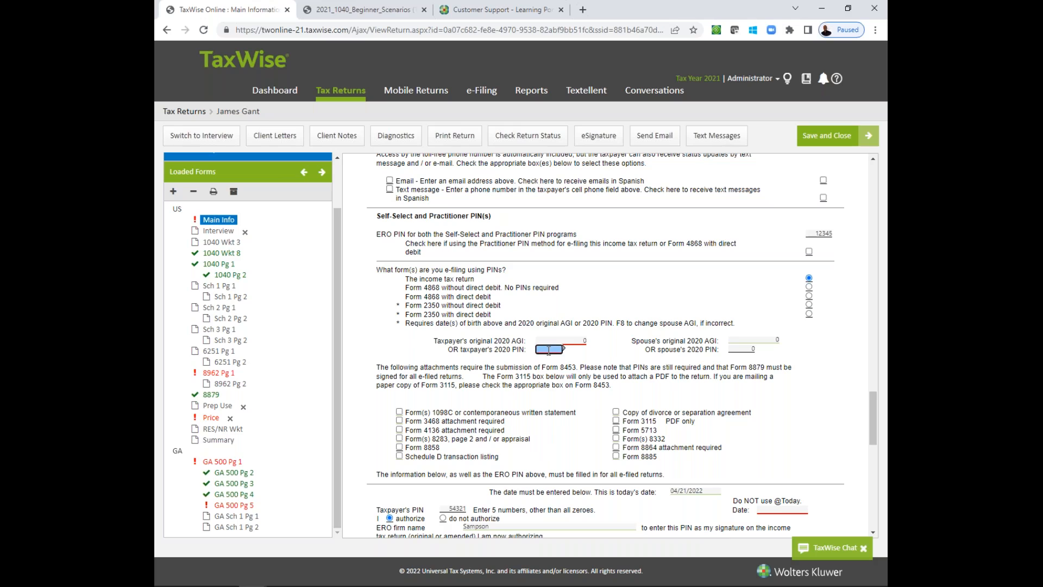
key(ctrl+v)
key(Tab)
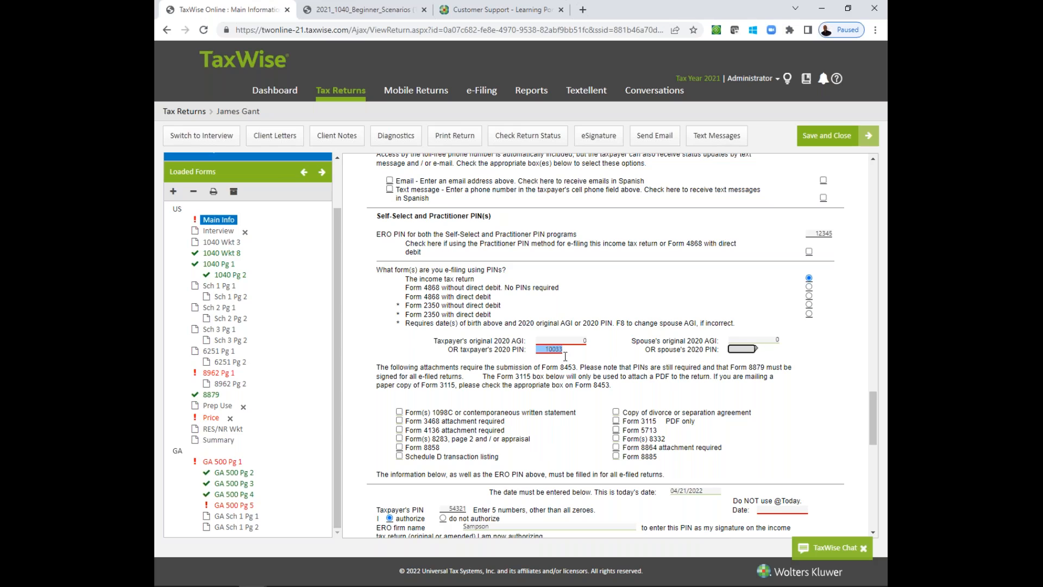
Date the taxpayer's PIN signature 04/21/2022
scroll(864, 451, down, 3)
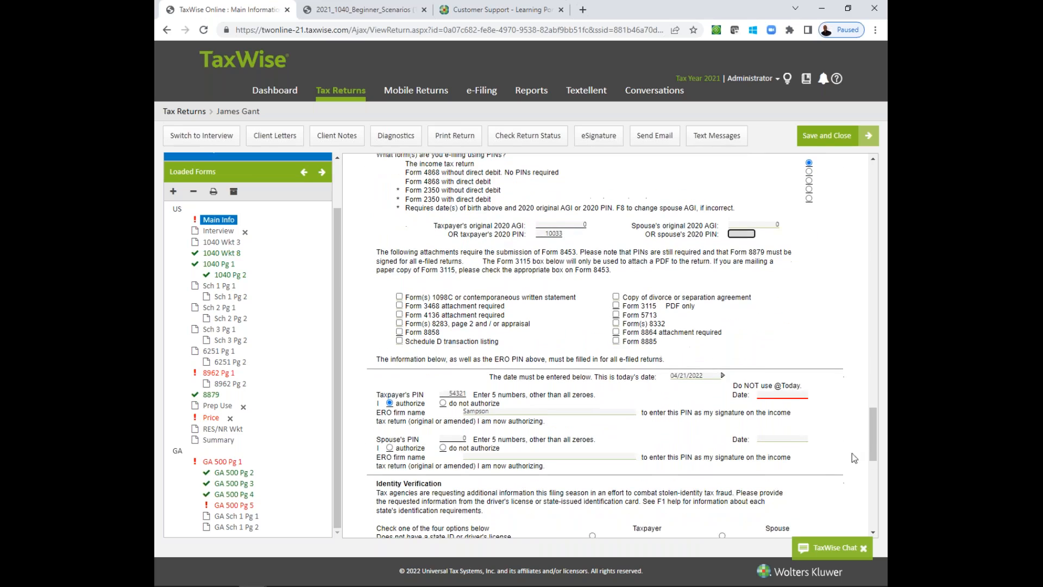
click(783, 396)
text(04/21/2022)
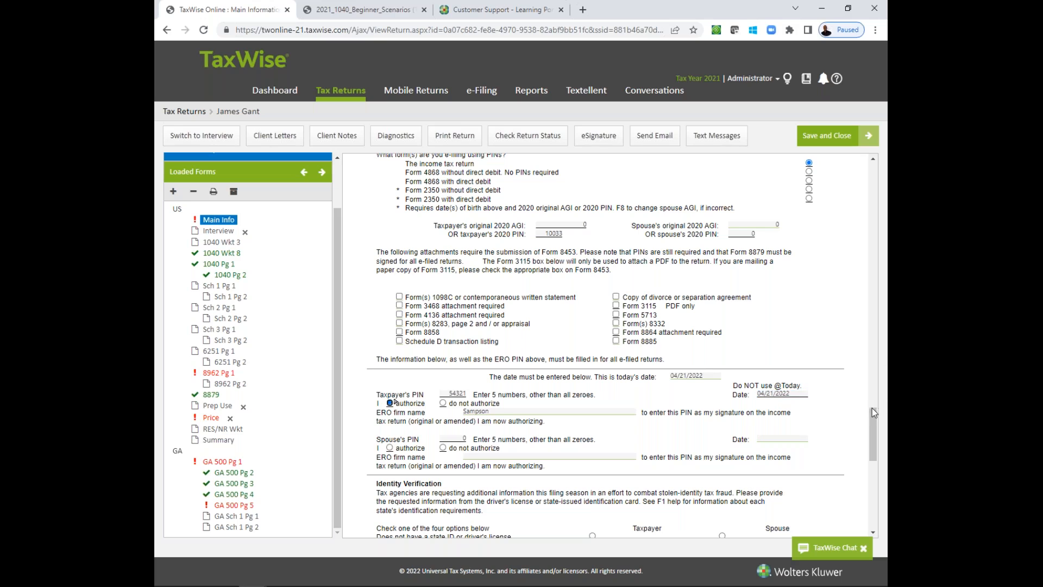
scroll(873, 433, down, 1)
drag(872, 433, 872, 456)
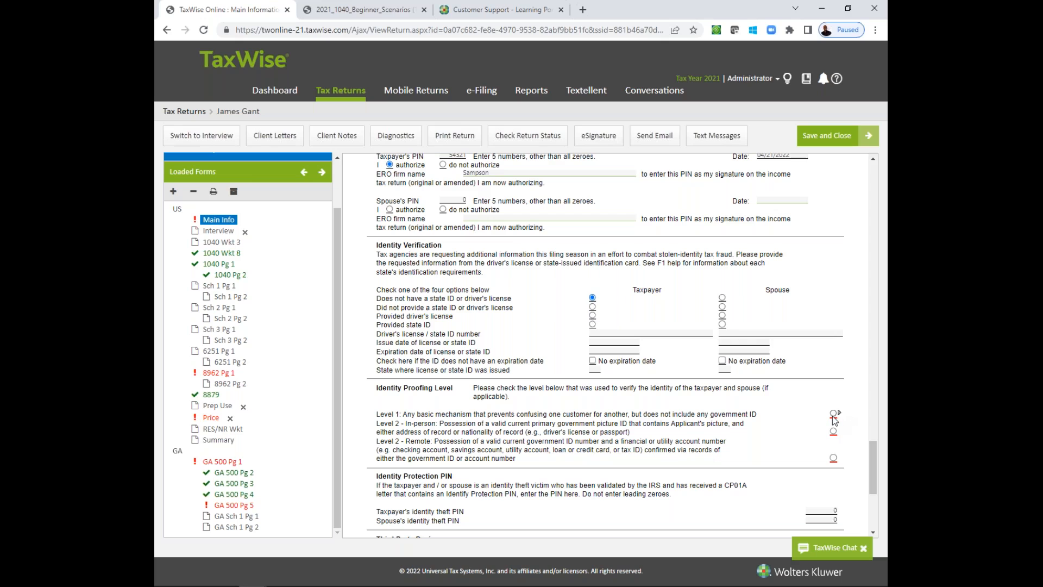
Select Identity Proofing Level 1 and leave the identity protection PIN fields blank
drag(871, 477, 872, 506)
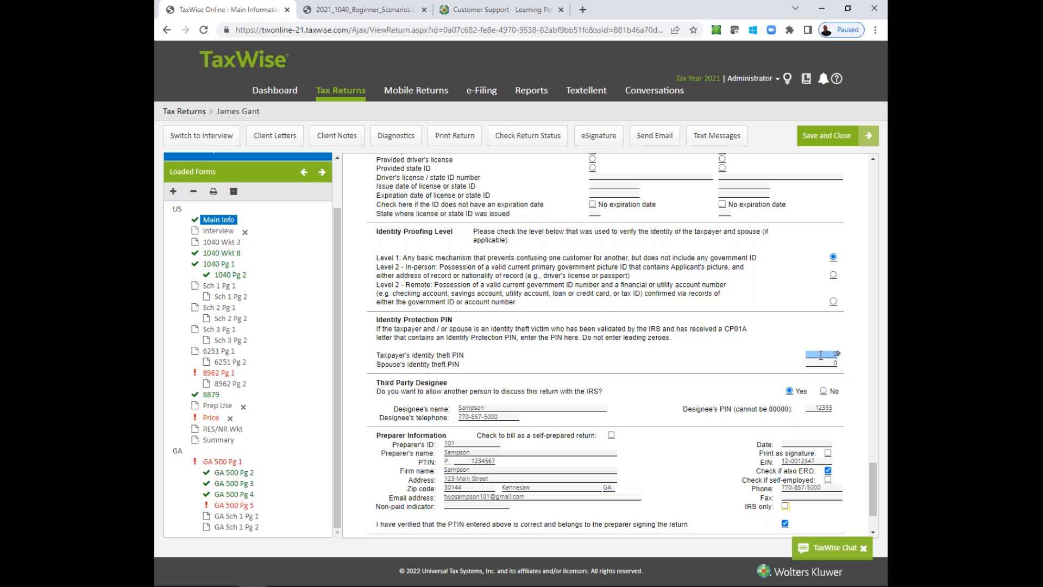
key(Tab)
click(809, 448)
scroll(340, 241, up, 2)
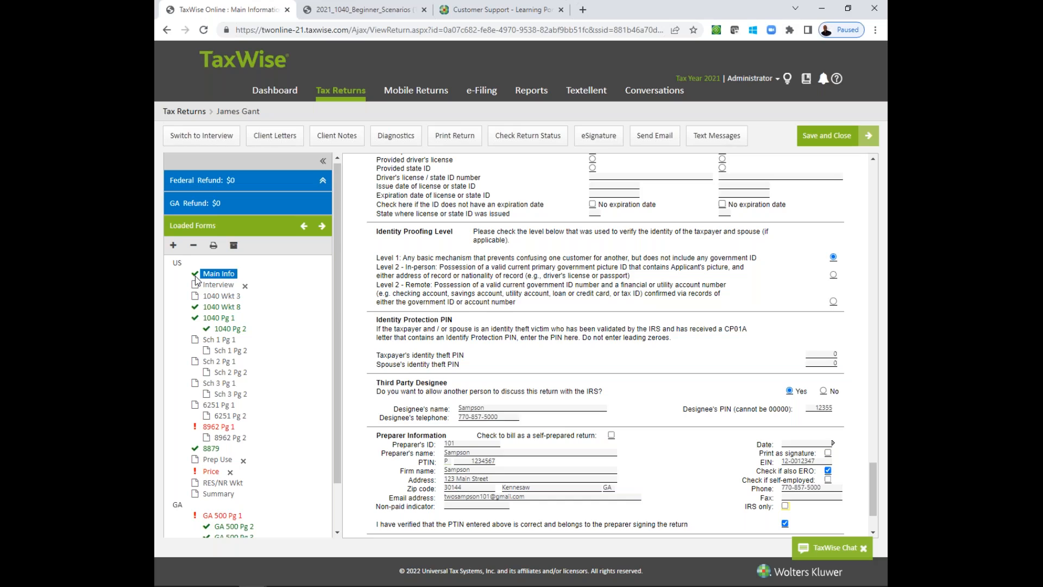
On the Interview sheet, answer Yes to wages and salaries on line 1
click(216, 284)
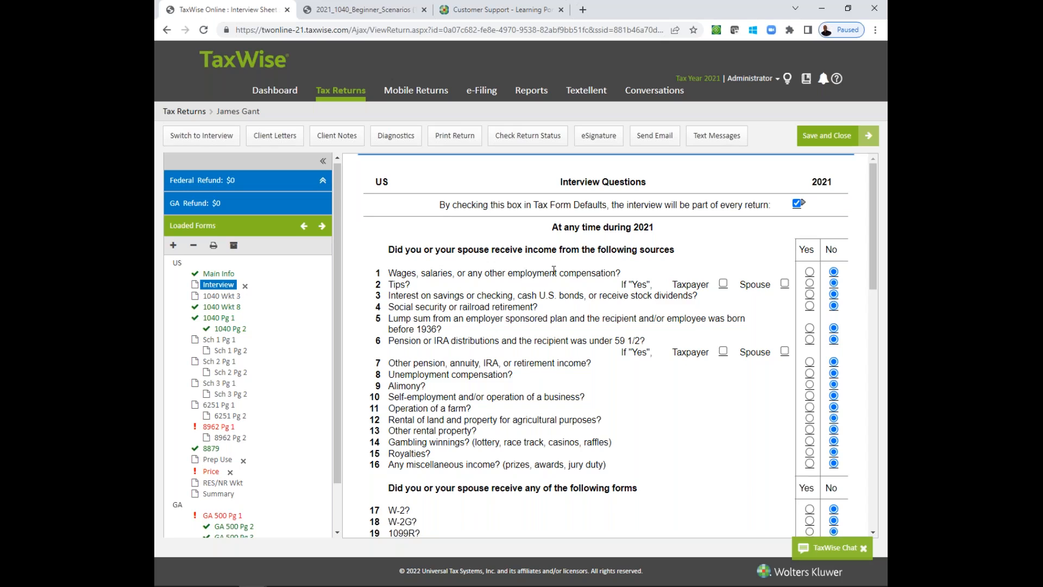
click(811, 271)
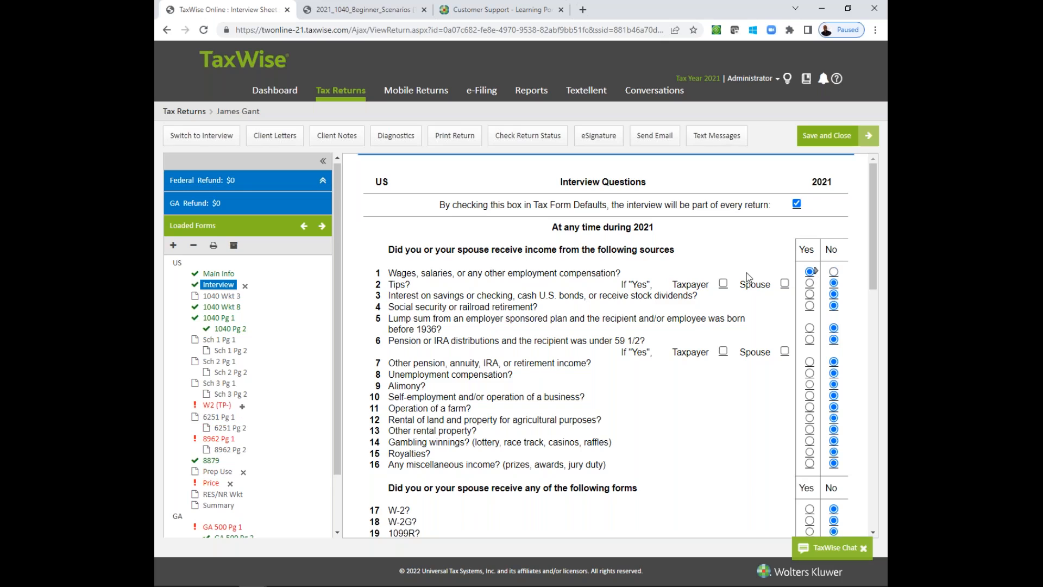
key(ctrl)
key(ctrl)
After checking the scenario documents, answer Yes to interest income on line 3
click(346, 8)
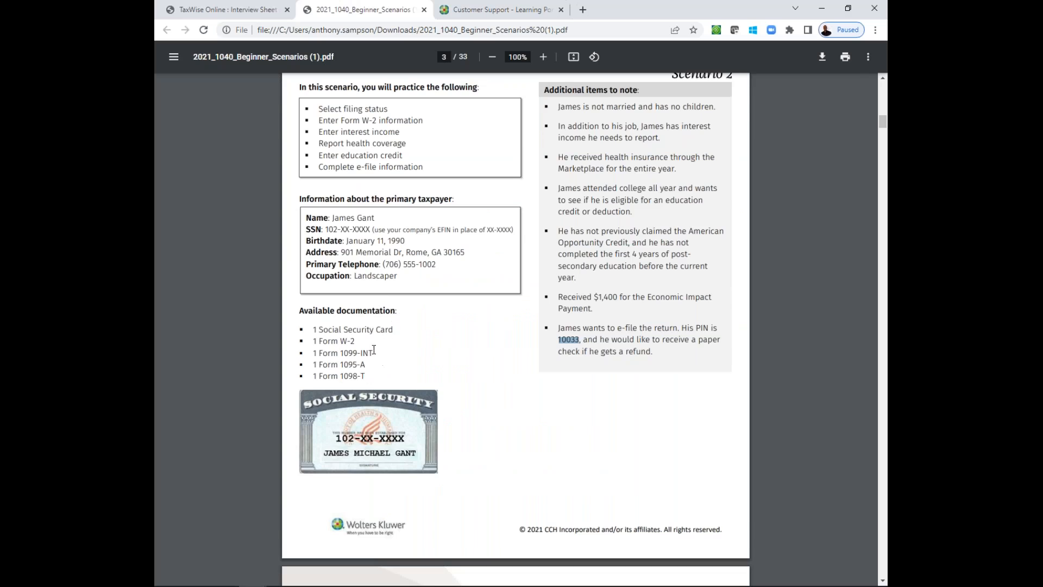
click(884, 136)
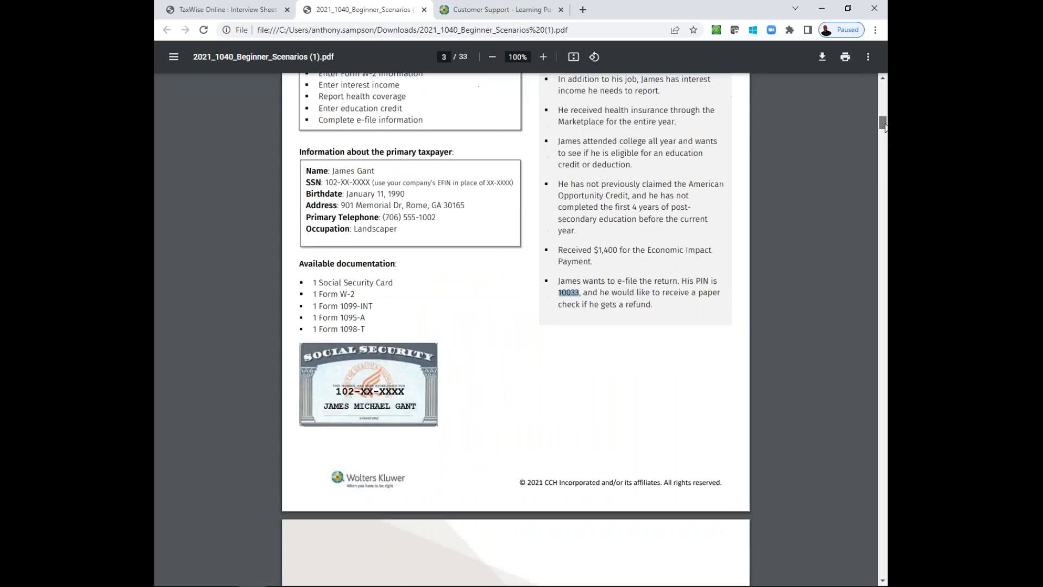
drag(884, 136, 885, 151)
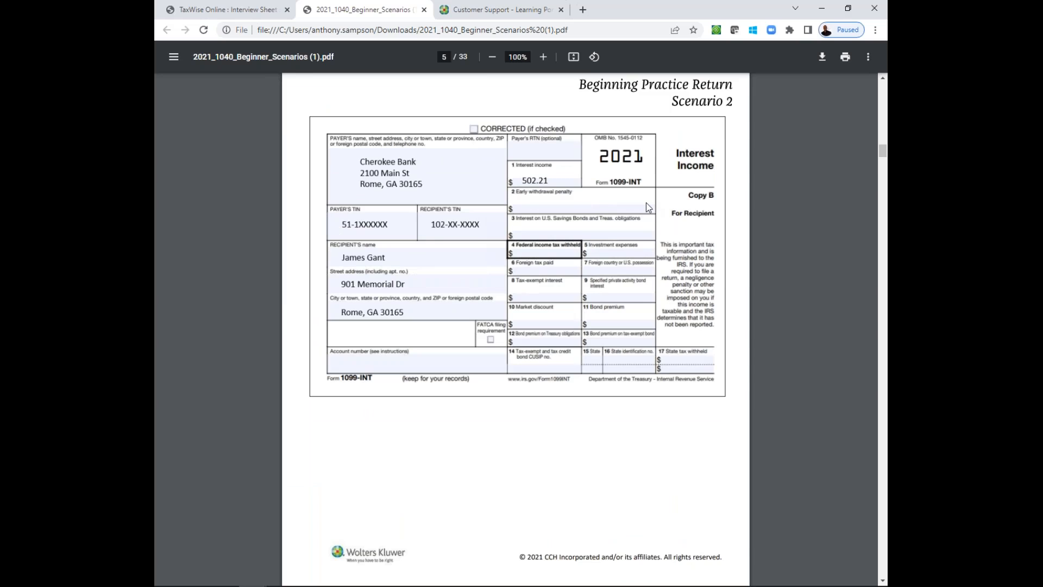
click(249, 8)
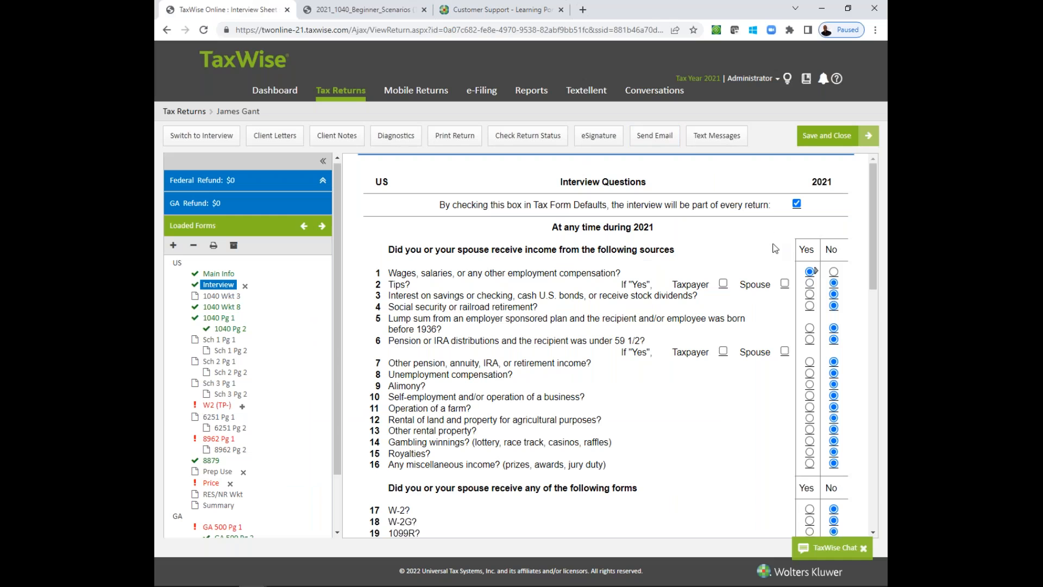
click(809, 295)
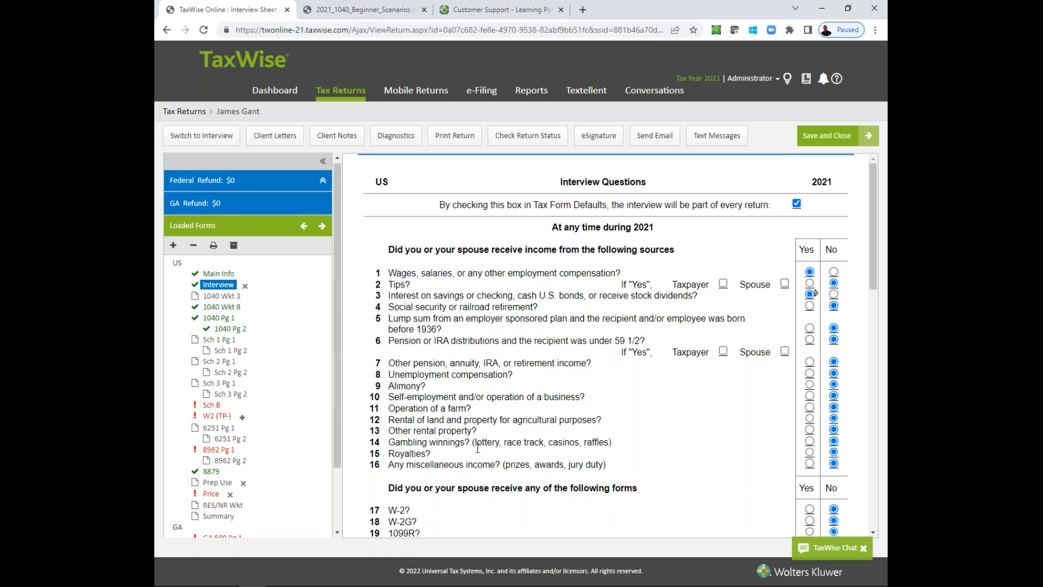
drag(875, 230, 872, 317)
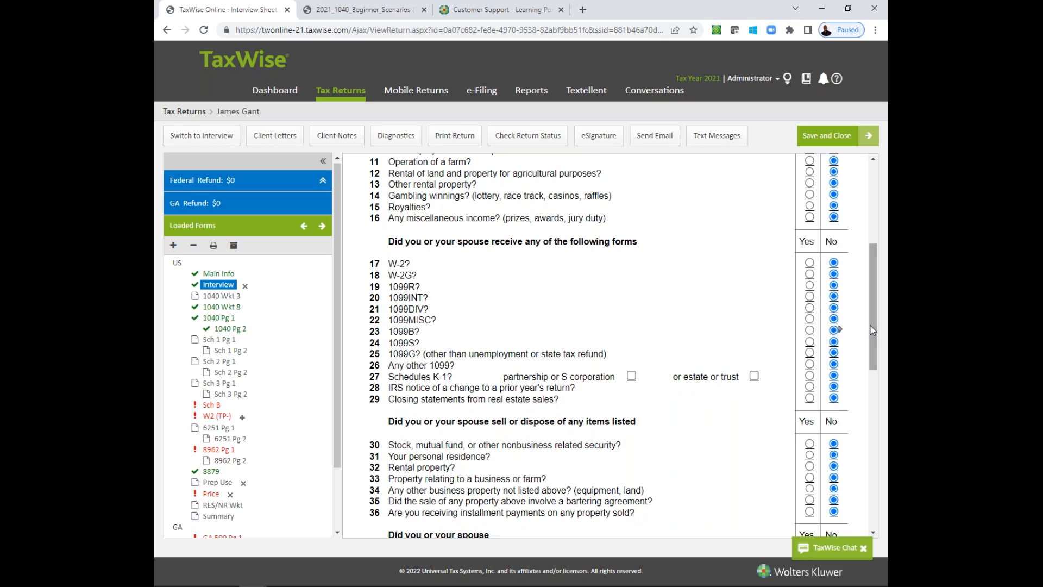
drag(872, 326, 880, 387)
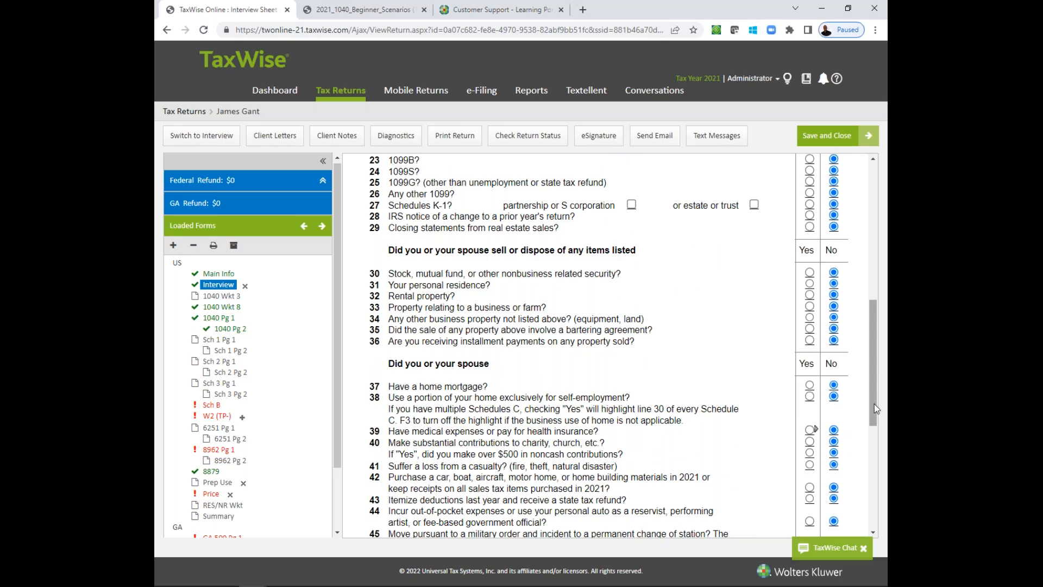
drag(875, 397, 875, 435)
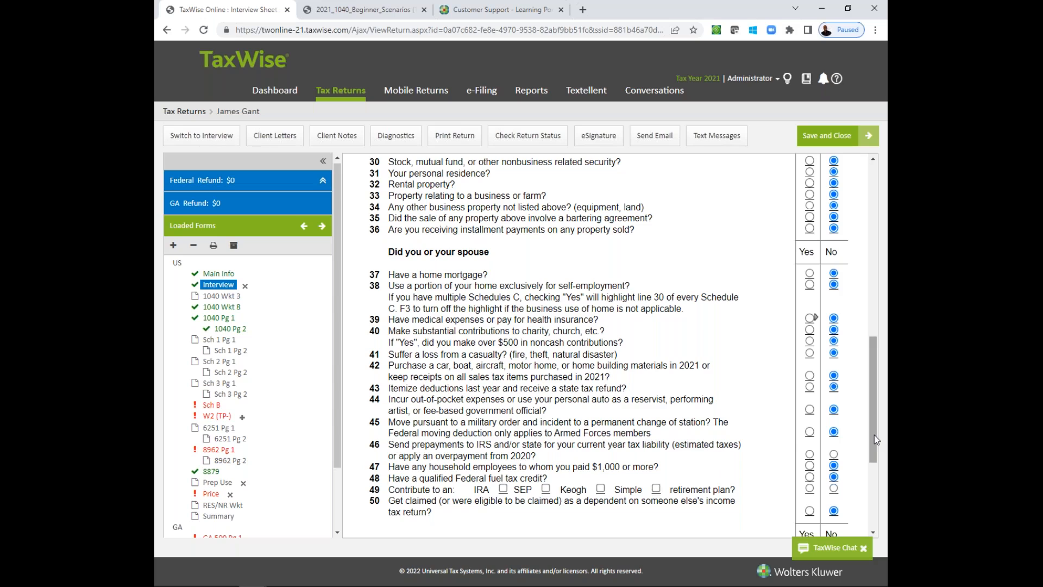
drag(873, 444, 868, 513)
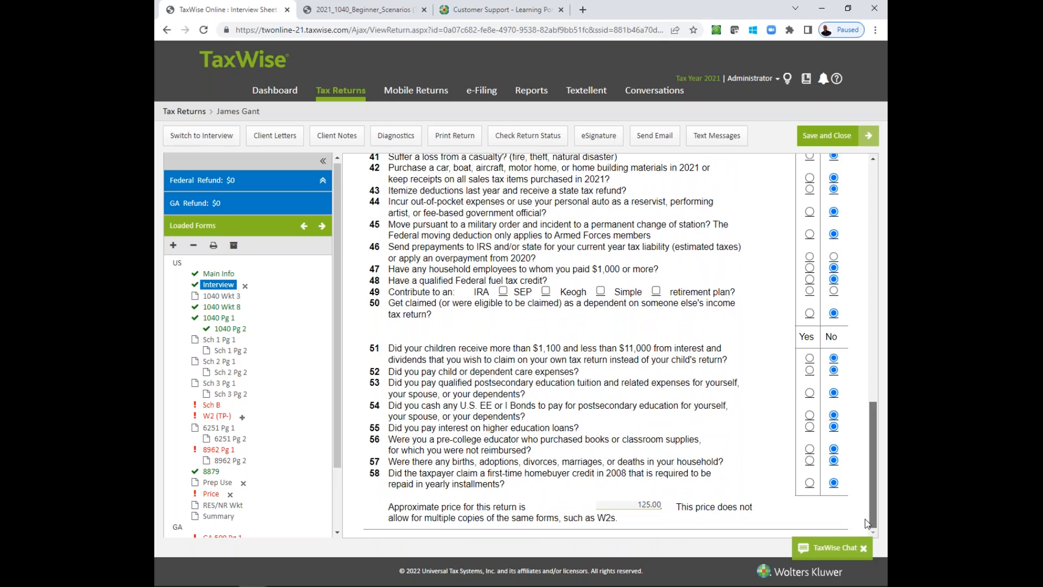
drag(864, 519, 871, 219)
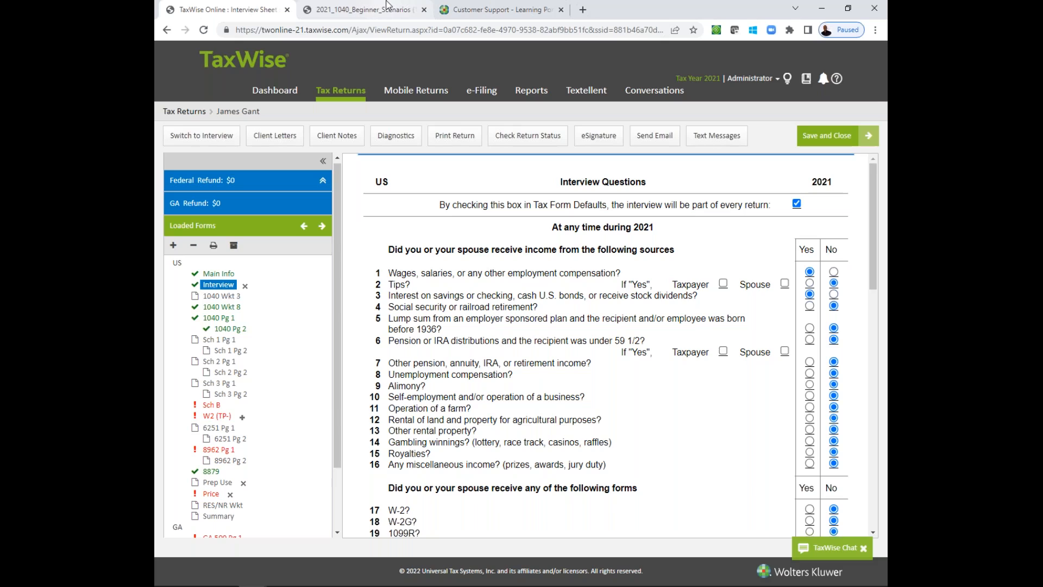
click(387, 8)
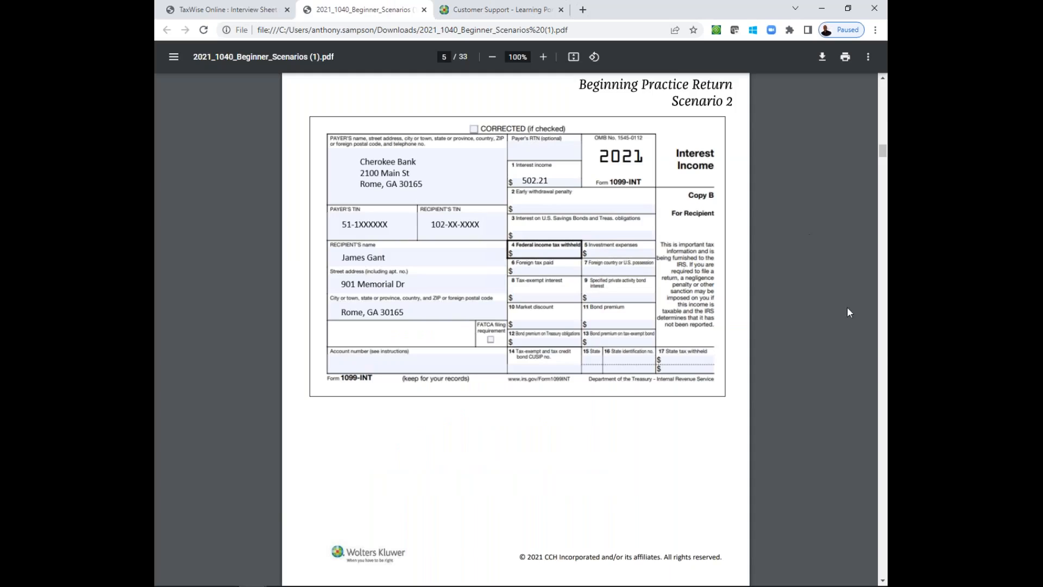
drag(882, 151, 883, 135)
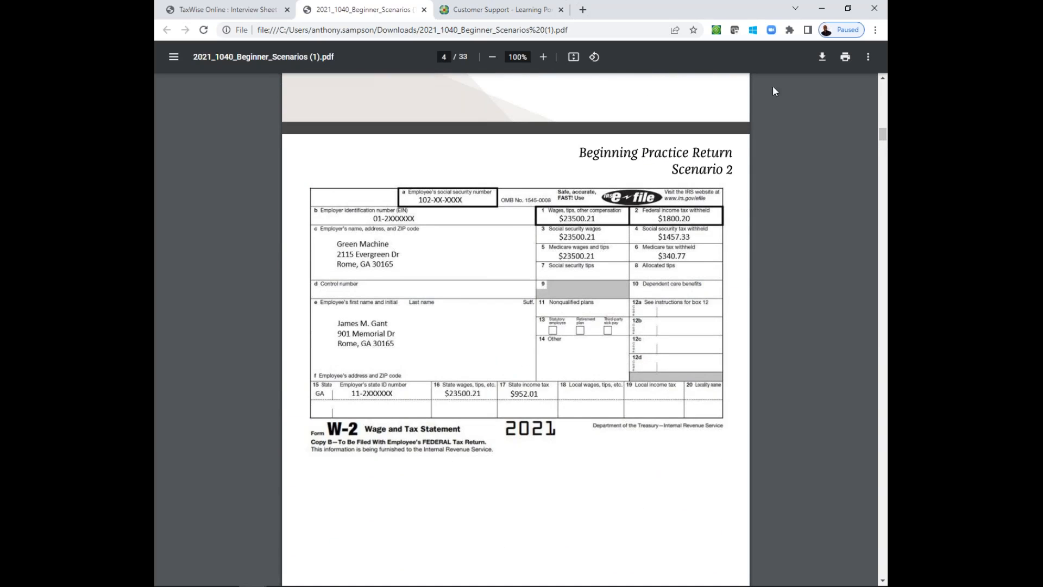
click(240, 9)
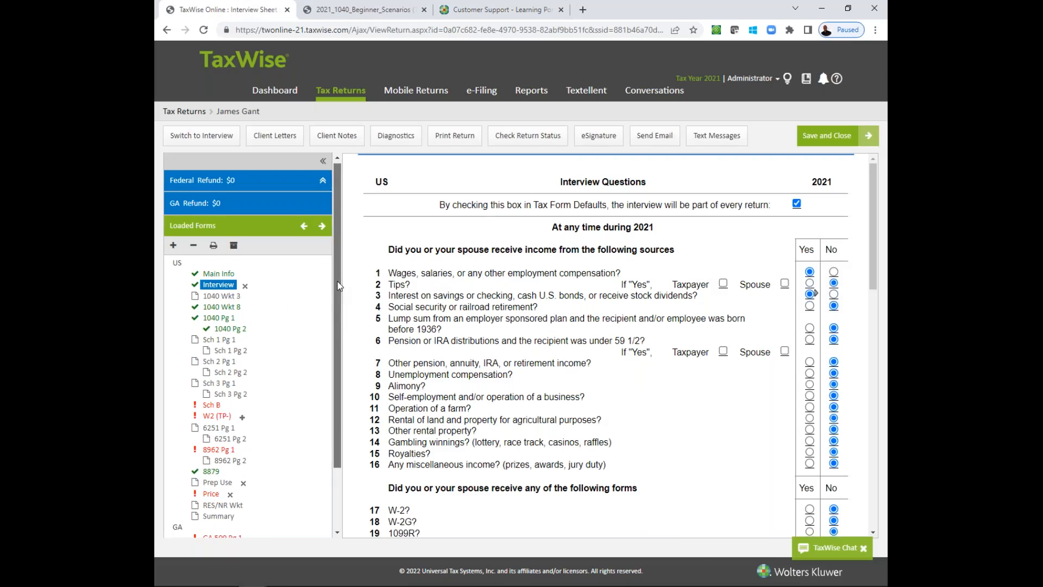
drag(338, 291, 336, 354)
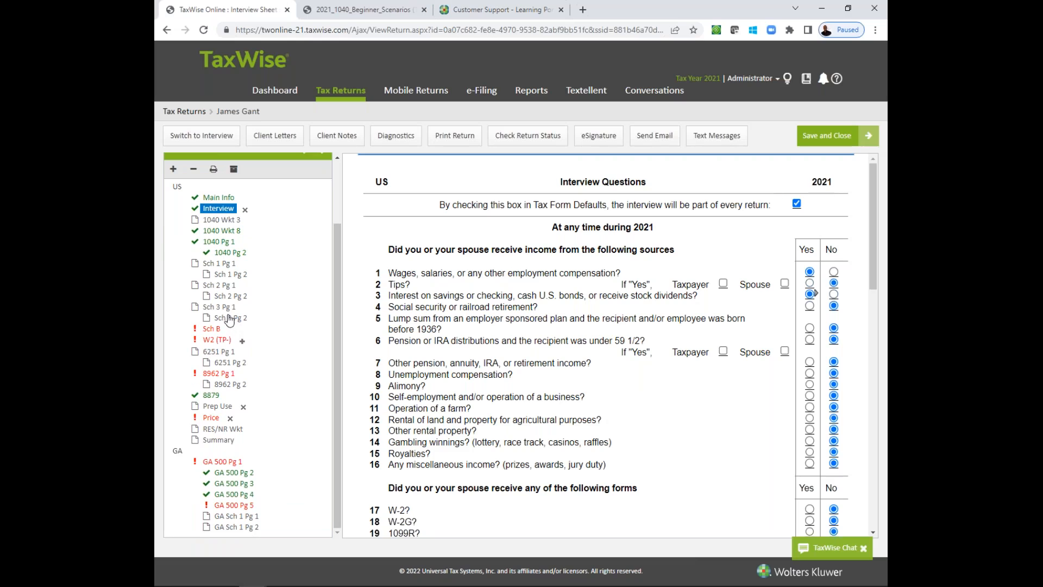
On the taxpayer's W-2, use the W-2 address and enter employer ID 58-1234567
click(226, 342)
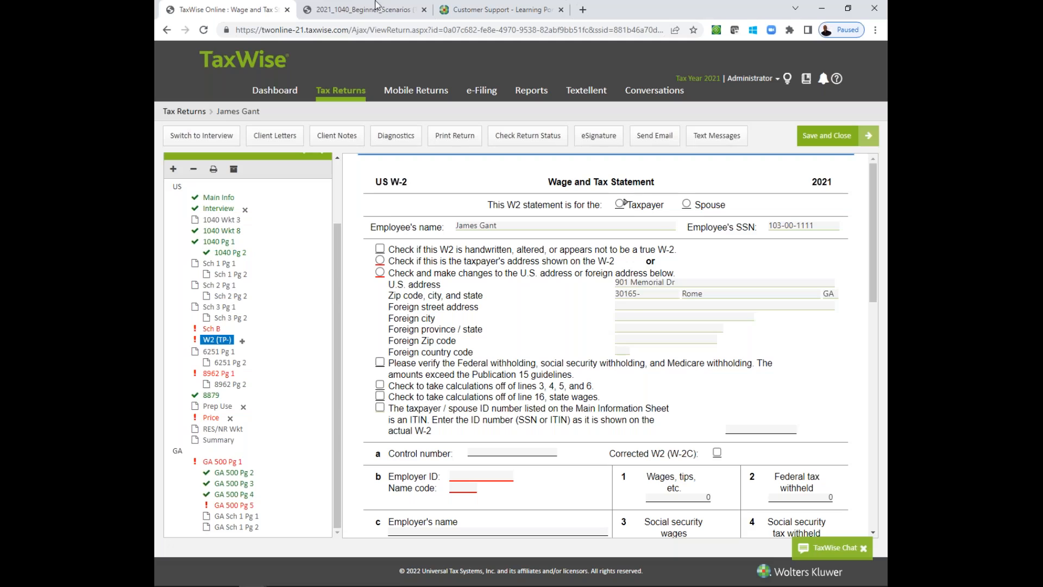
click(371, 5)
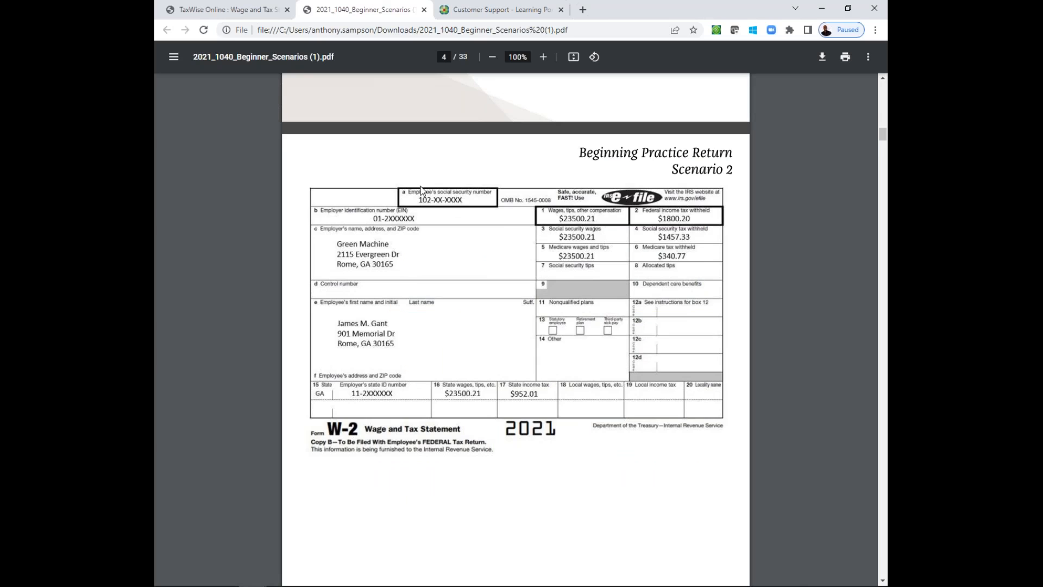
click(264, 11)
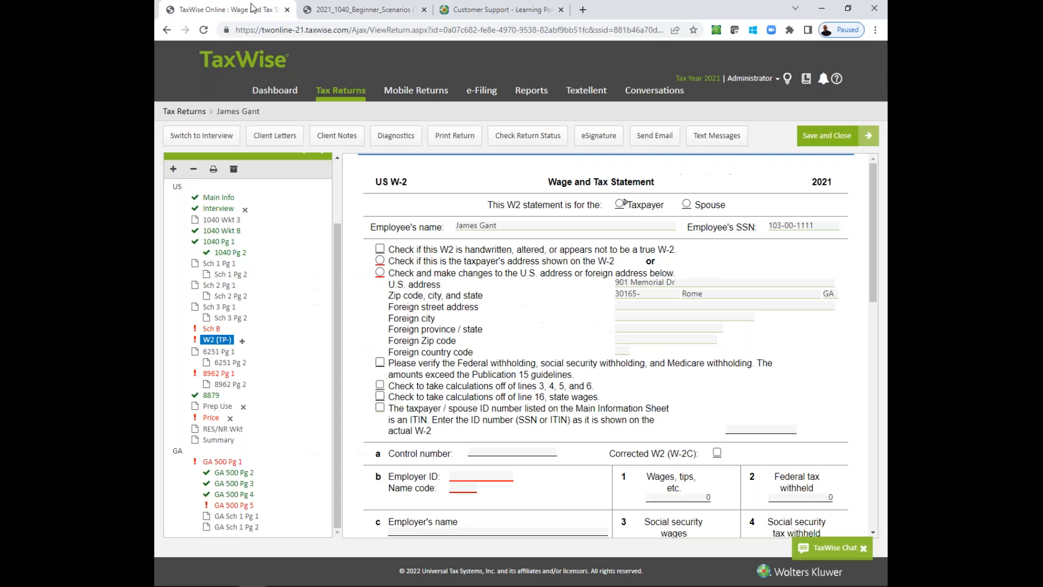
click(380, 260)
click(469, 476)
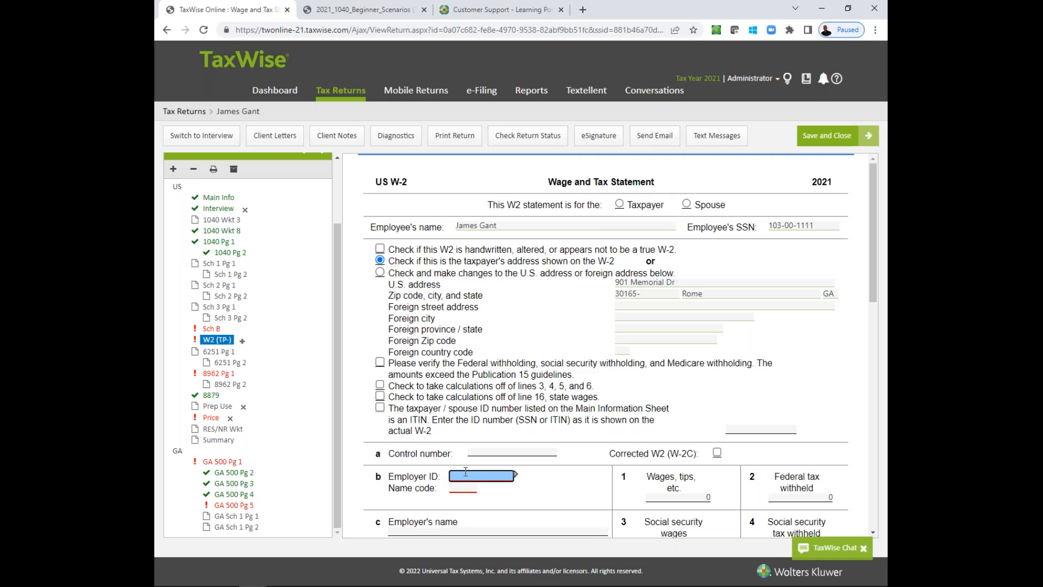
text(58-1234567)
key(Tab)
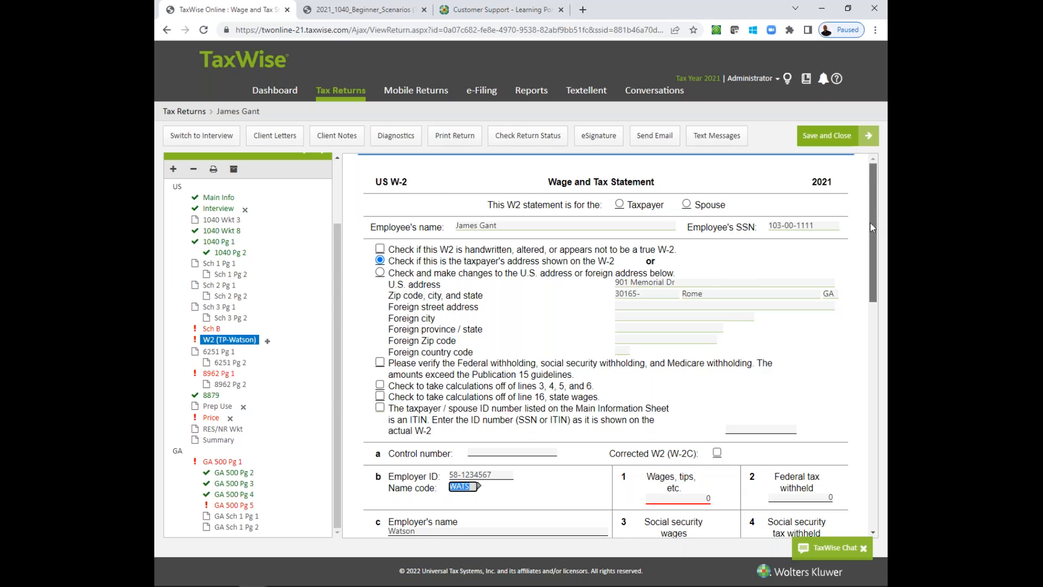
scroll(869, 227, down, 3)
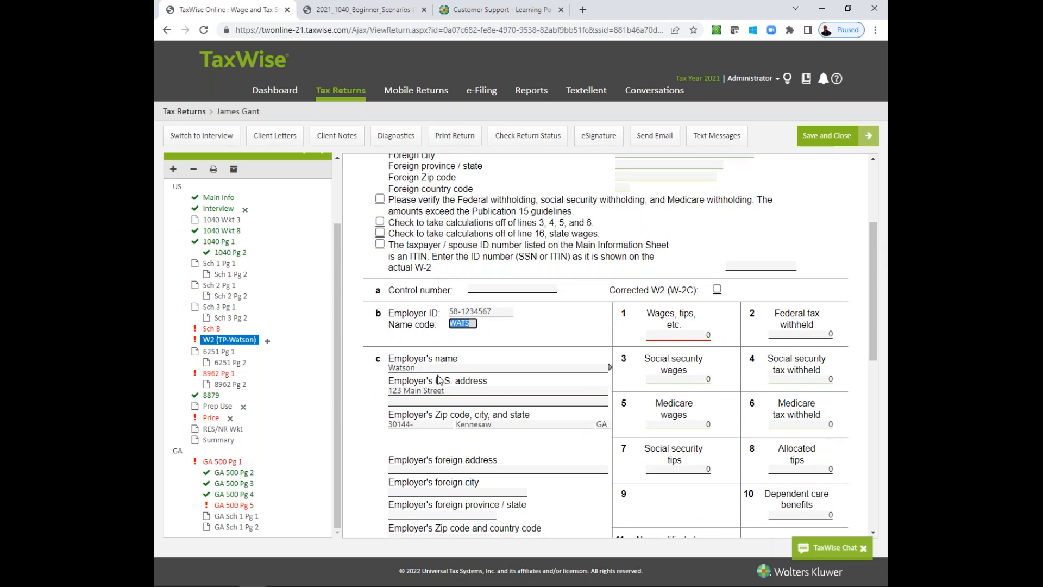
Enter 23500 as box 1 wages, as shown on the scenario W-2
click(676, 334)
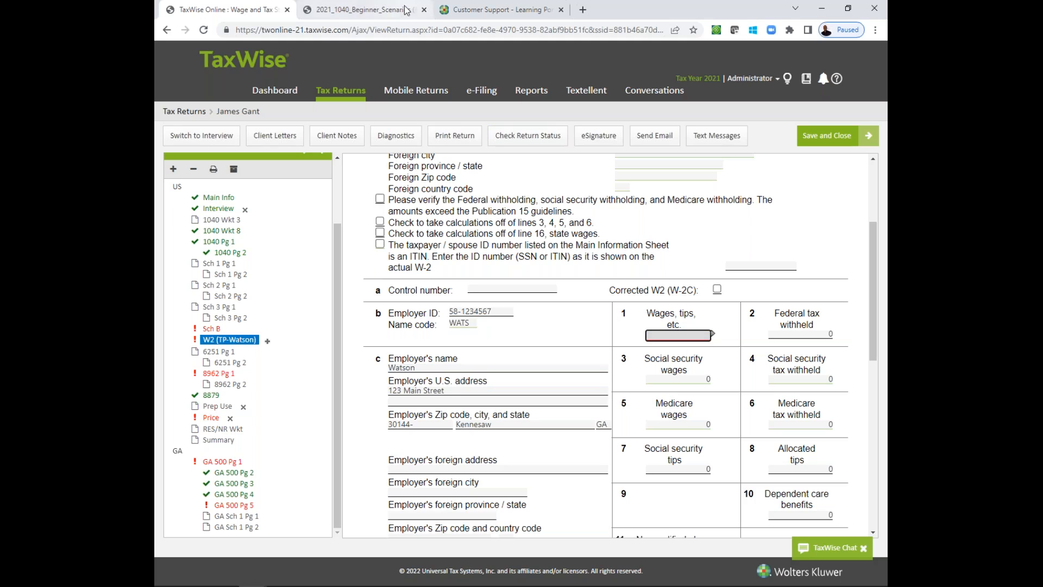
click(361, 9)
click(235, 7)
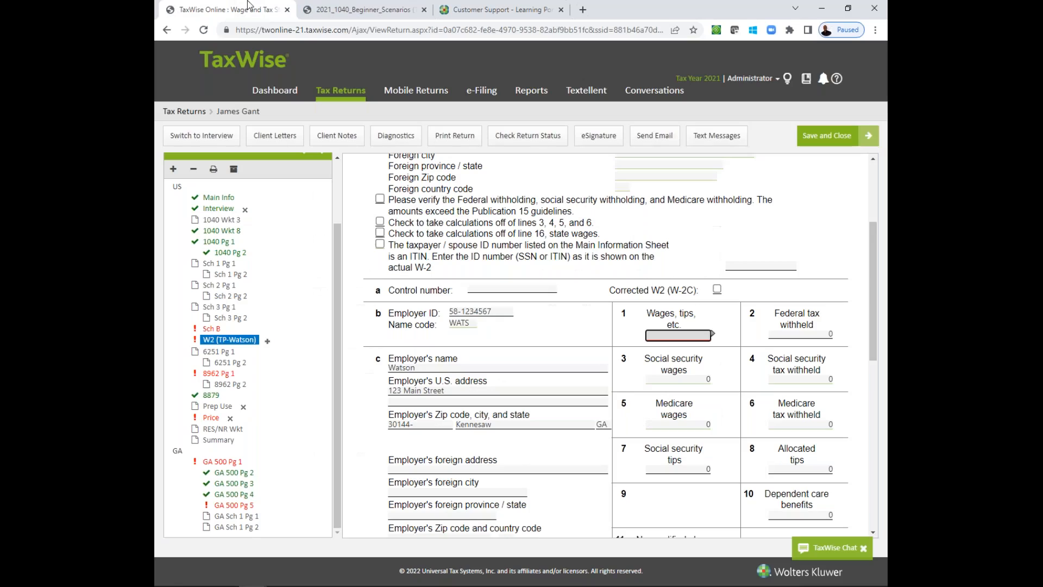
click(662, 337)
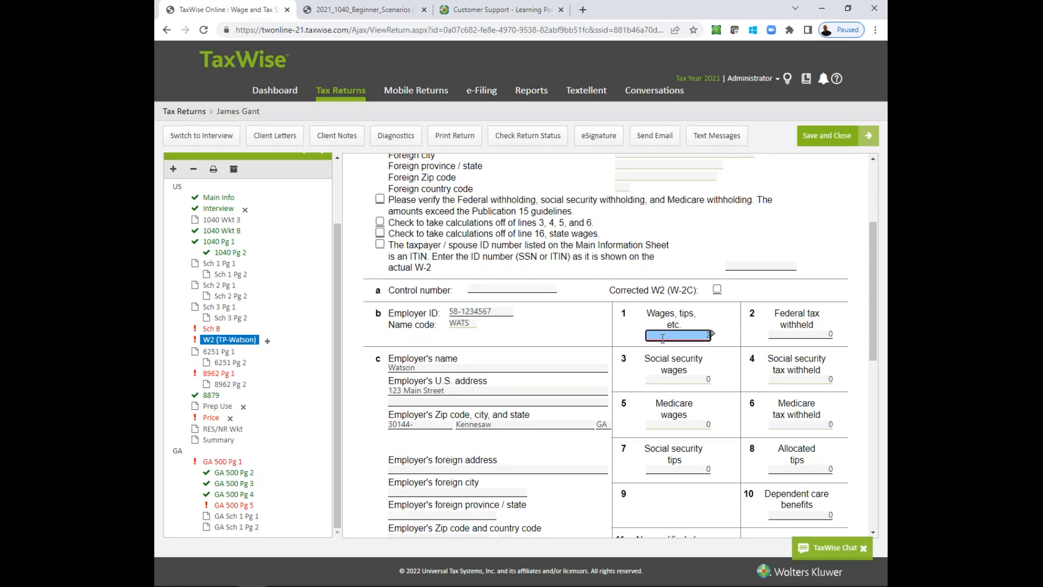
text(23500)
key(Tab)
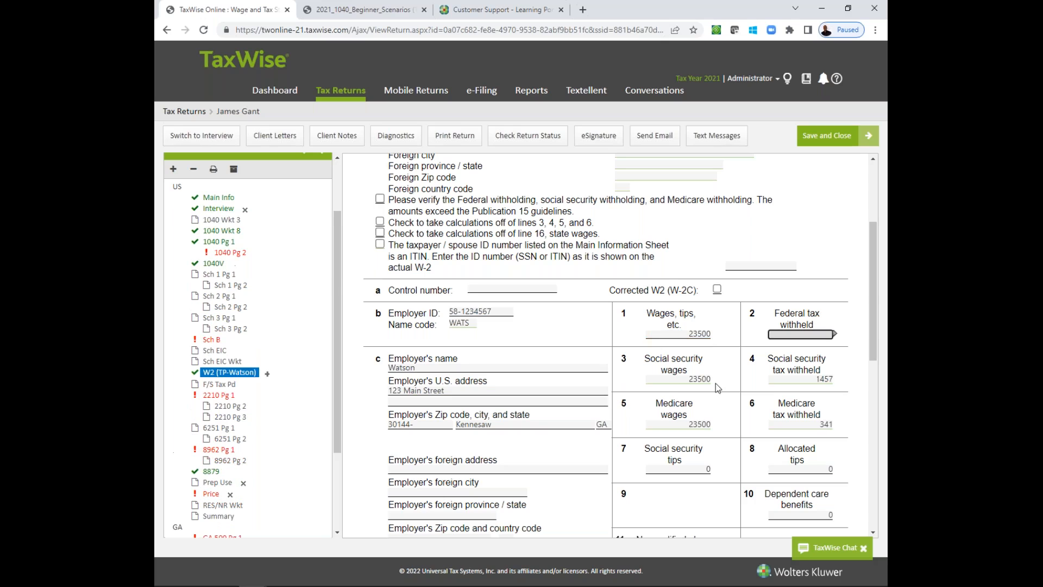
Turn off automatic calculation of W-2 boxes 3 through 6
scroll(868, 270, down, 2)
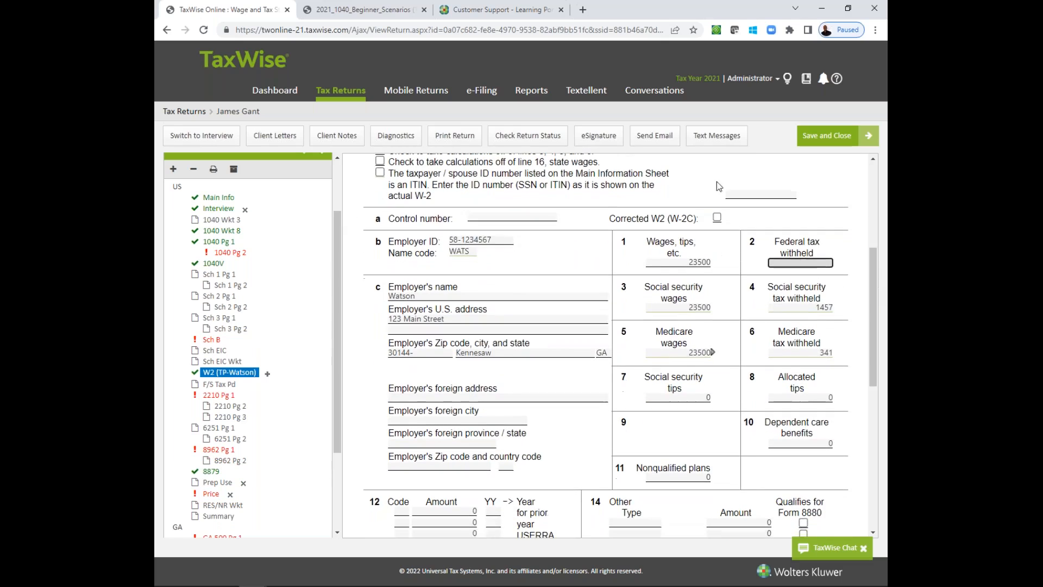
click(363, 9)
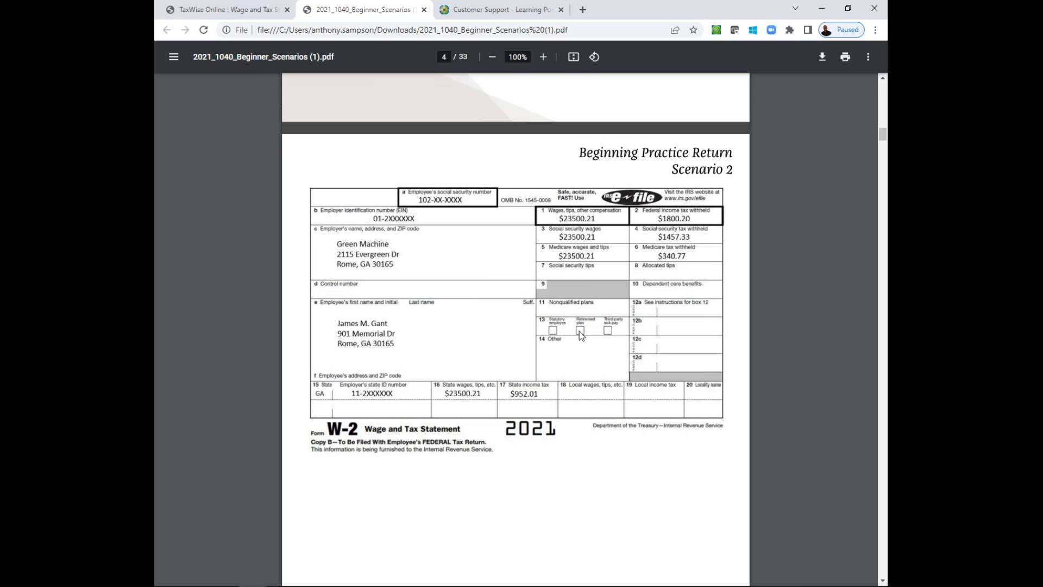
click(242, 9)
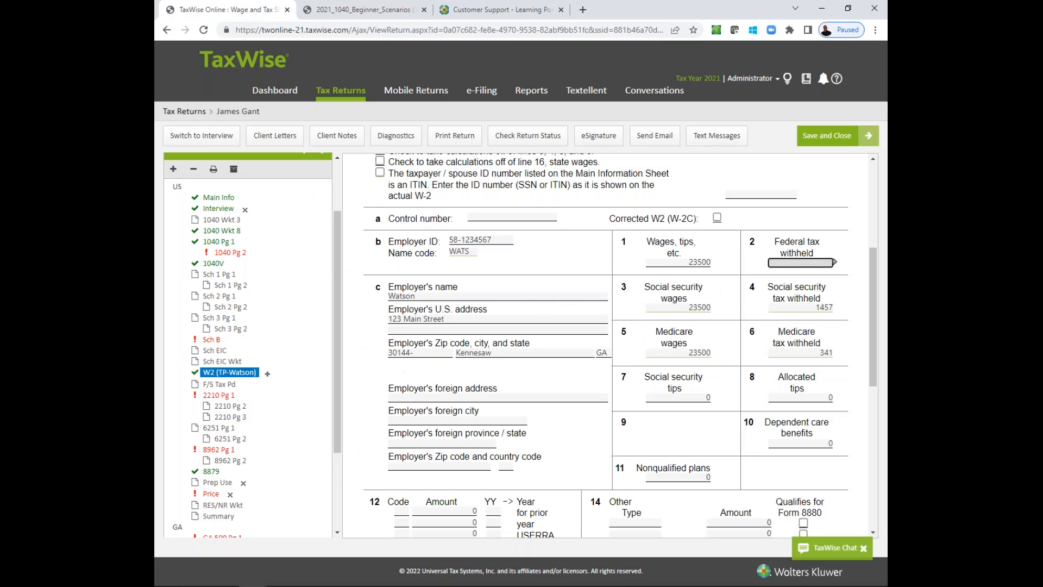
click(672, 305)
drag(870, 317, 870, 285)
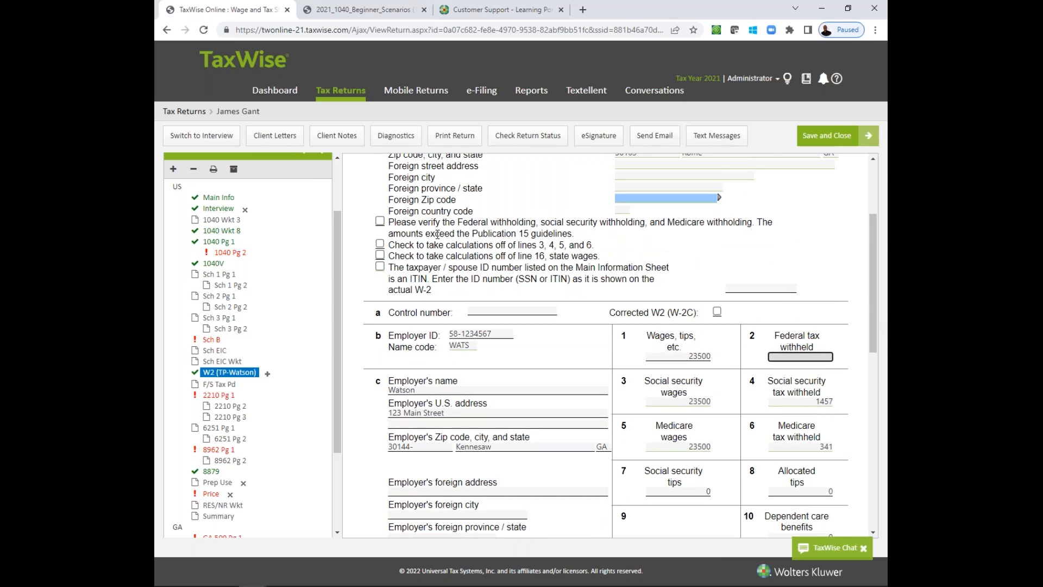
click(381, 244)
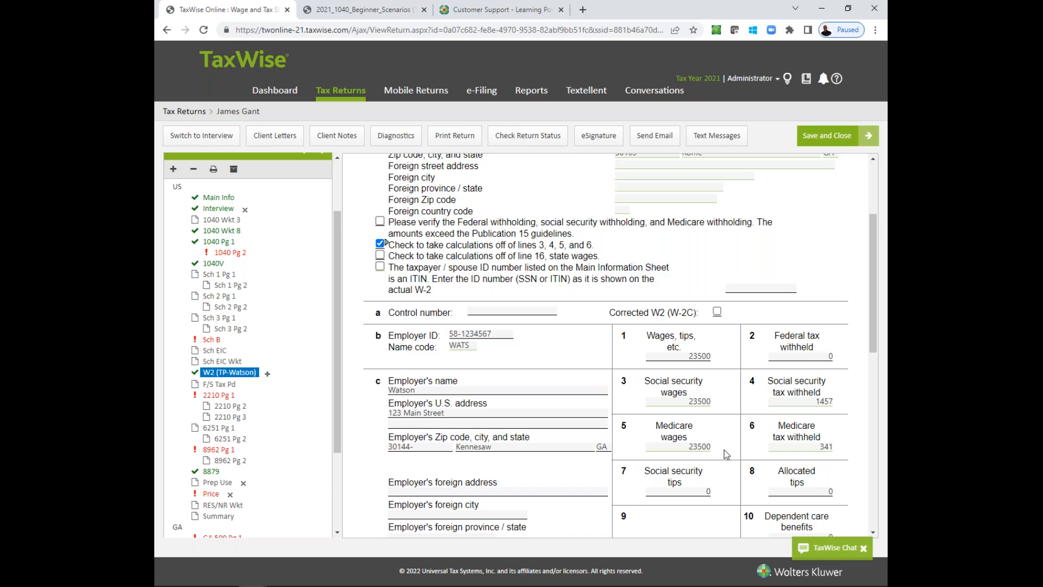
Review the box 3 social security wages and the federal balance due summary
click(700, 401)
click(682, 402)
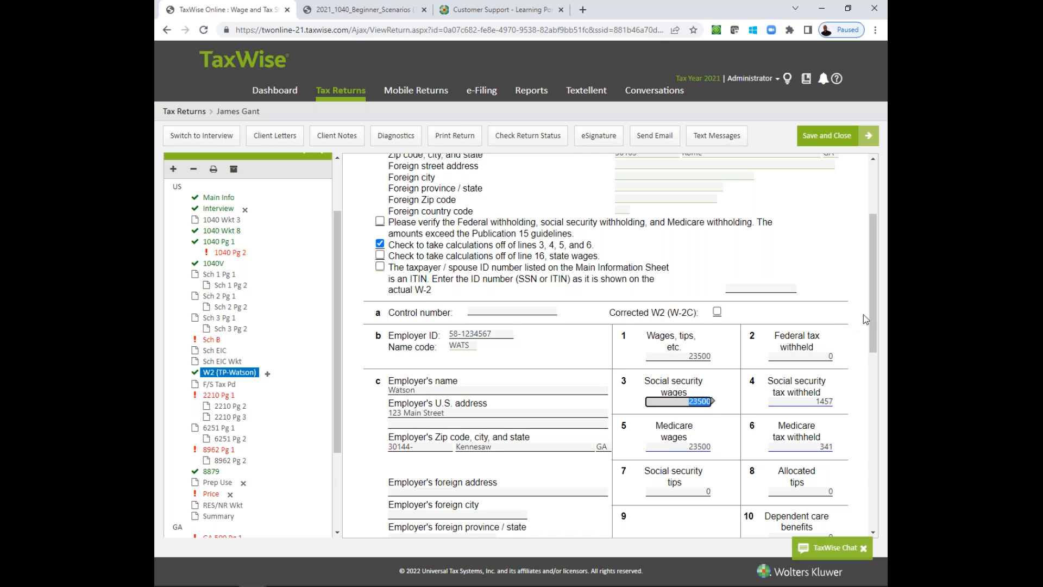
drag(872, 312, 872, 390)
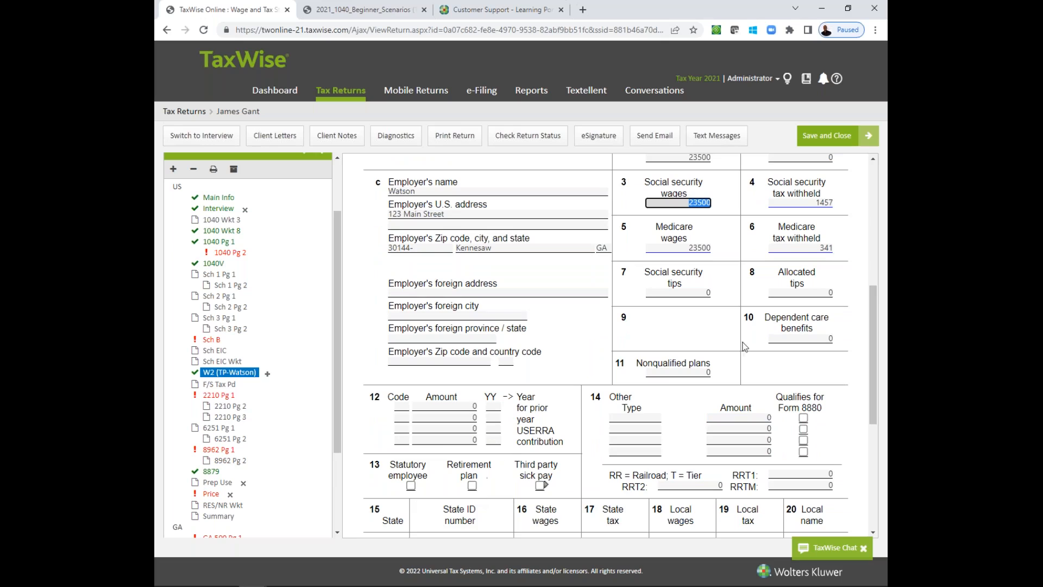
drag(872, 319, 872, 263)
drag(336, 321, 347, 244)
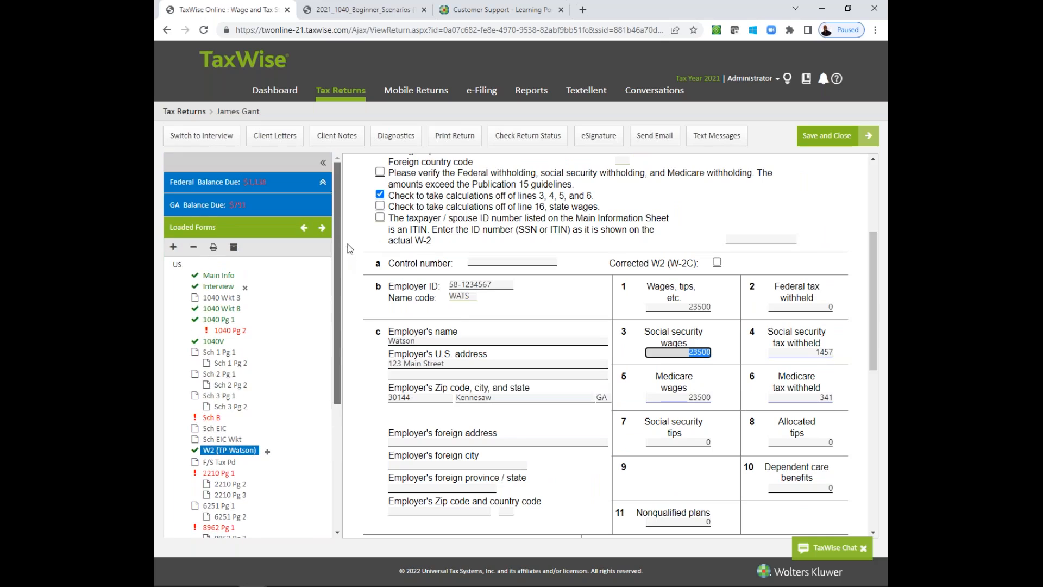
click(324, 184)
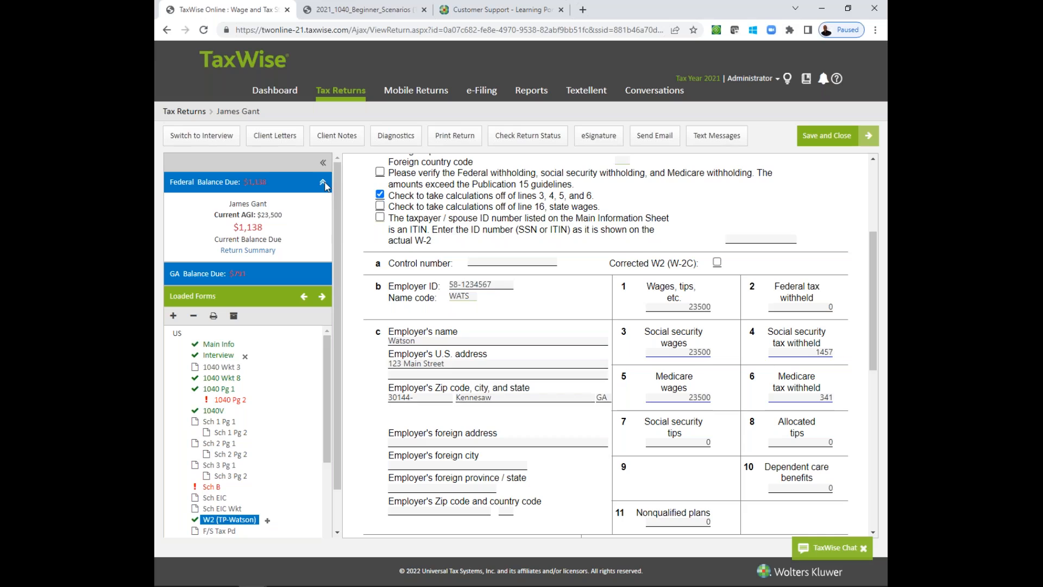
click(674, 349)
click(679, 306)
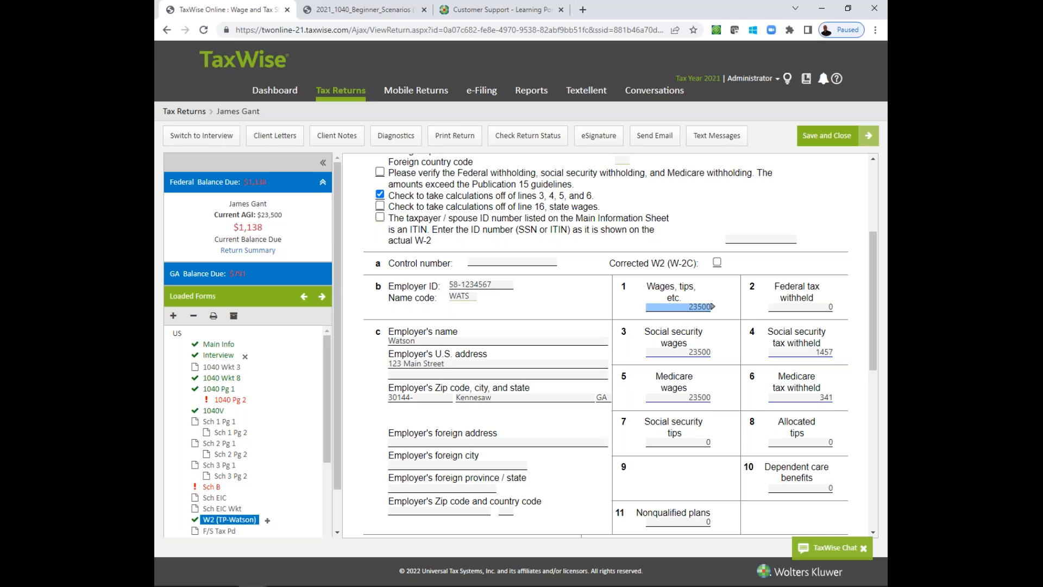
click(275, 229)
Enter 1800 federal tax withheld in box 2 from the scenario W-2
click(382, 6)
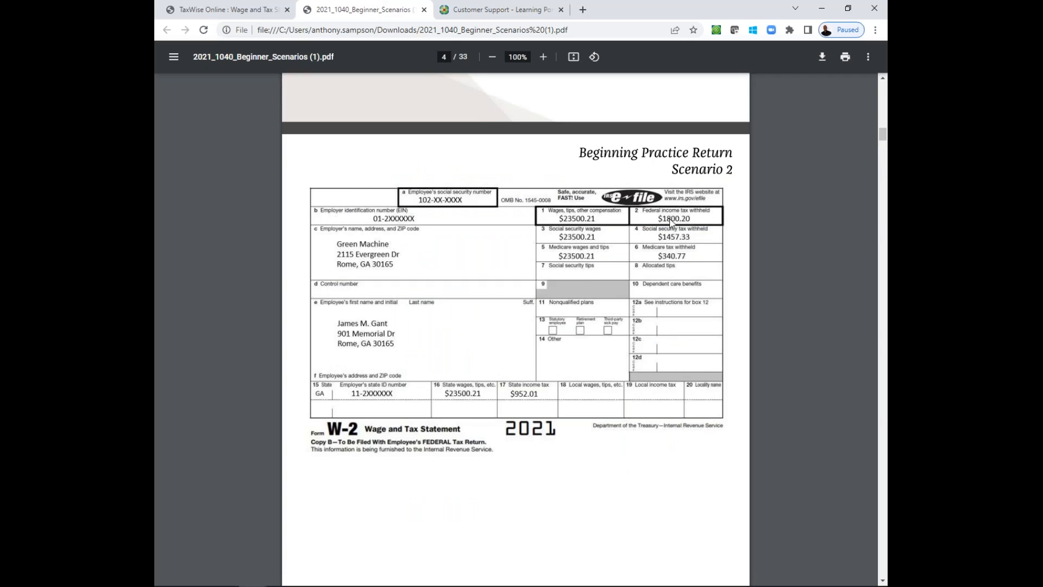
click(236, 5)
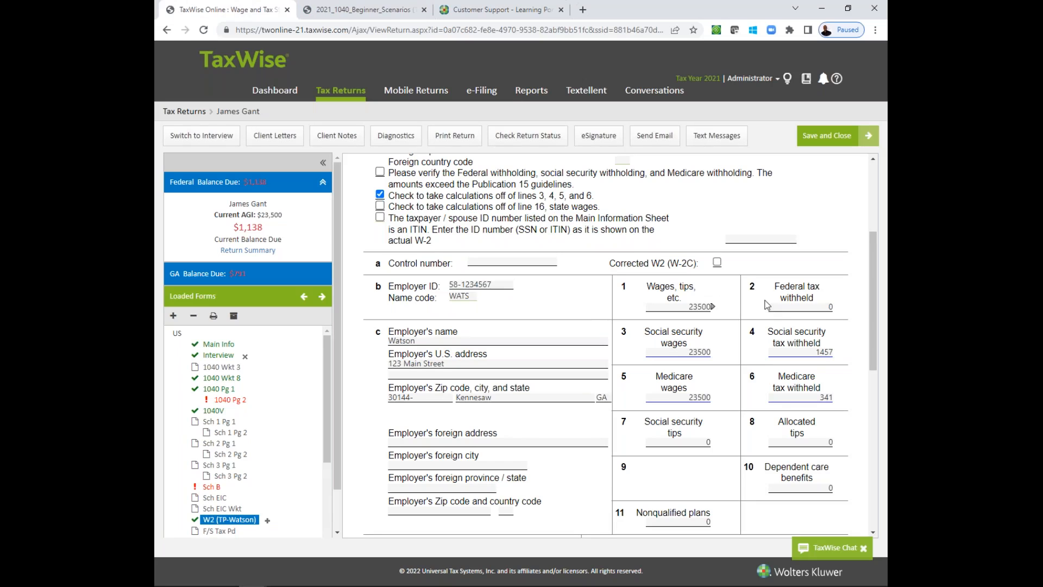
click(787, 307)
text(1800)
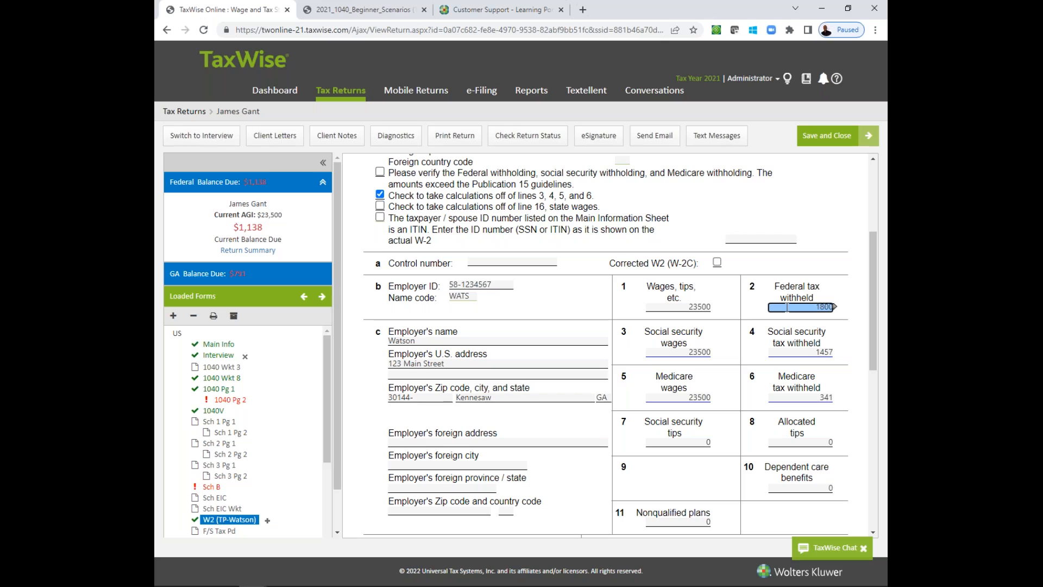
key(Tab)
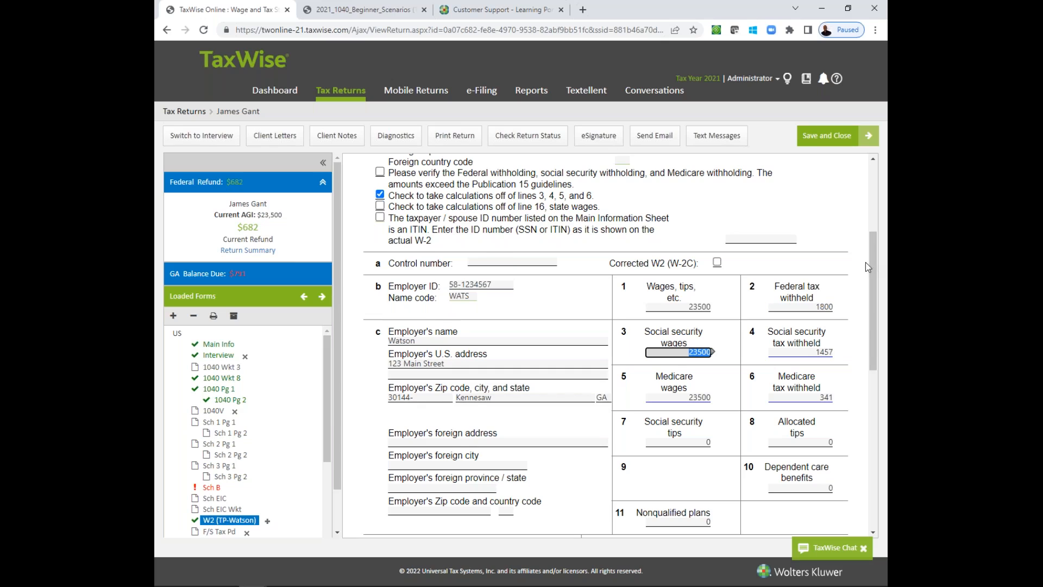
drag(872, 270, 876, 379)
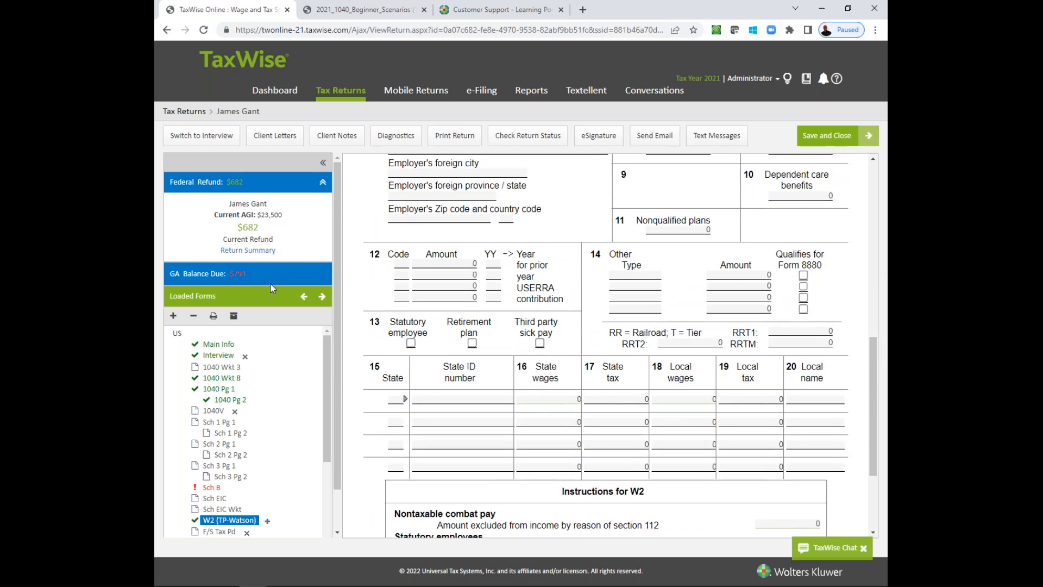
Set box 15 state to GA with state ID 1234567-AD
click(399, 400)
key(Tab)
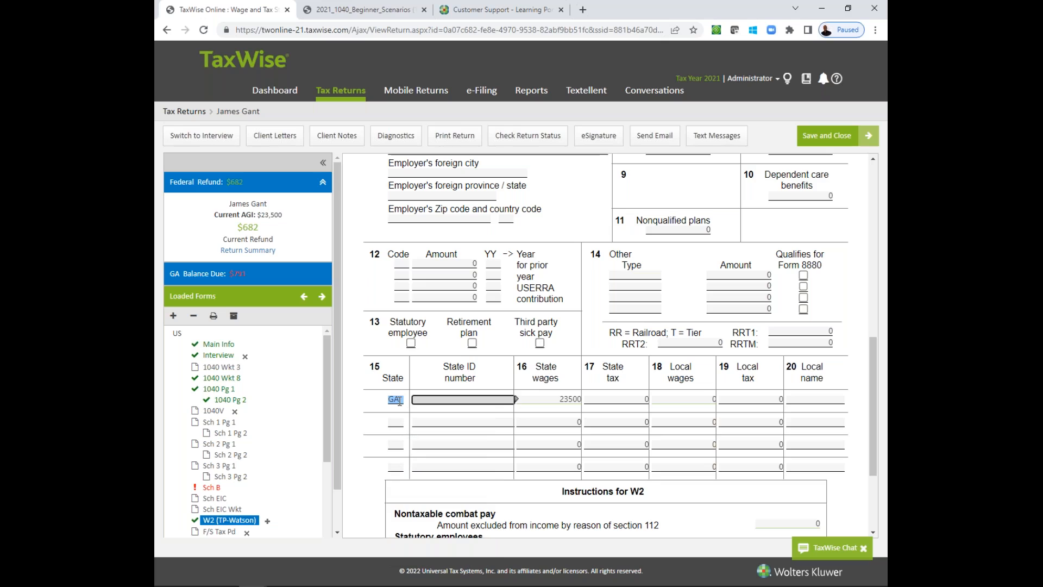
text(1234567-AD)
key(Tab)
key(Tab)
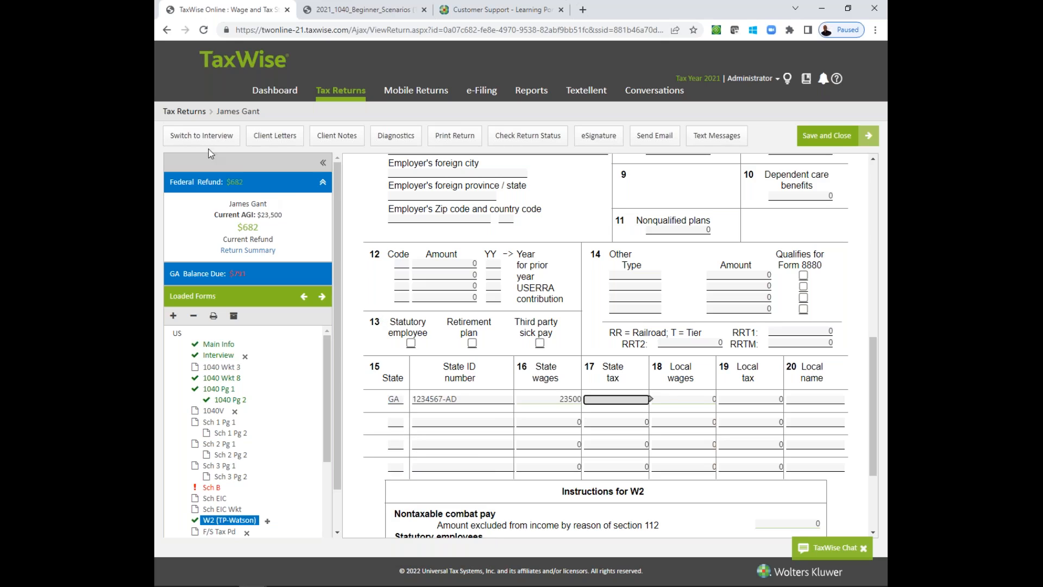
Enter 952 state income tax in box 17, then switch back to the scenario PDF
click(365, 11)
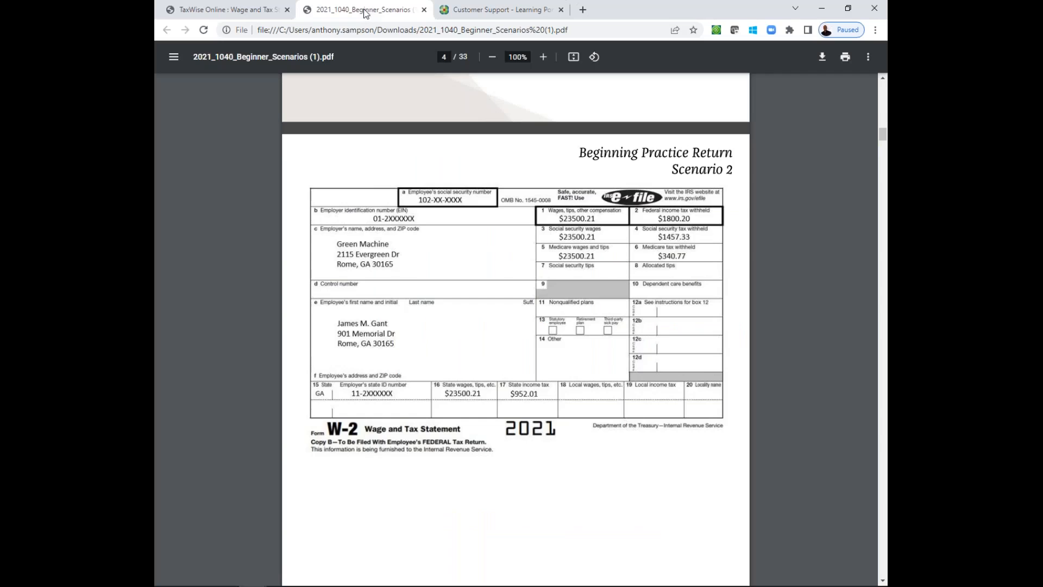
click(527, 395)
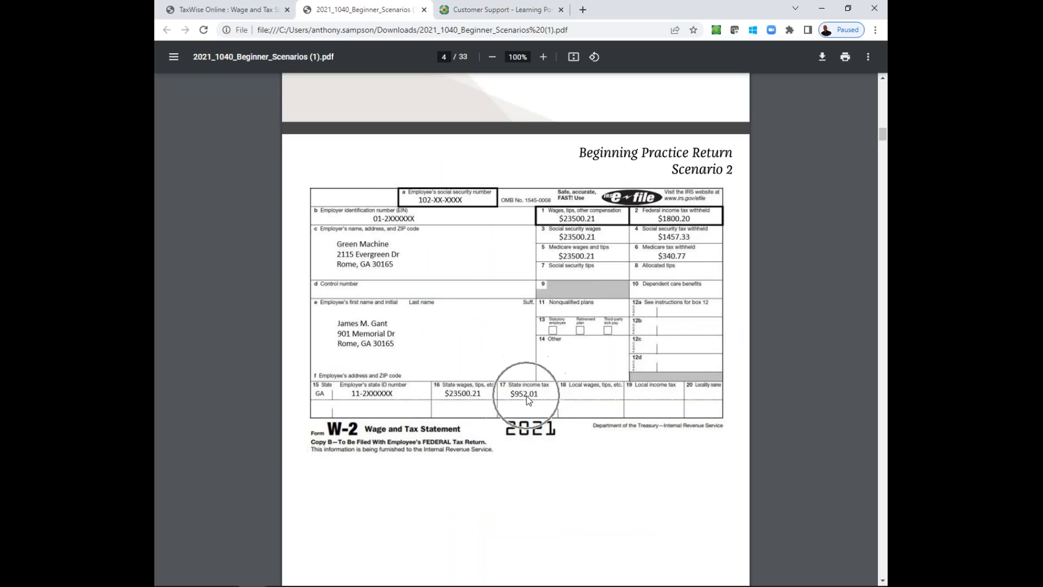
click(259, 7)
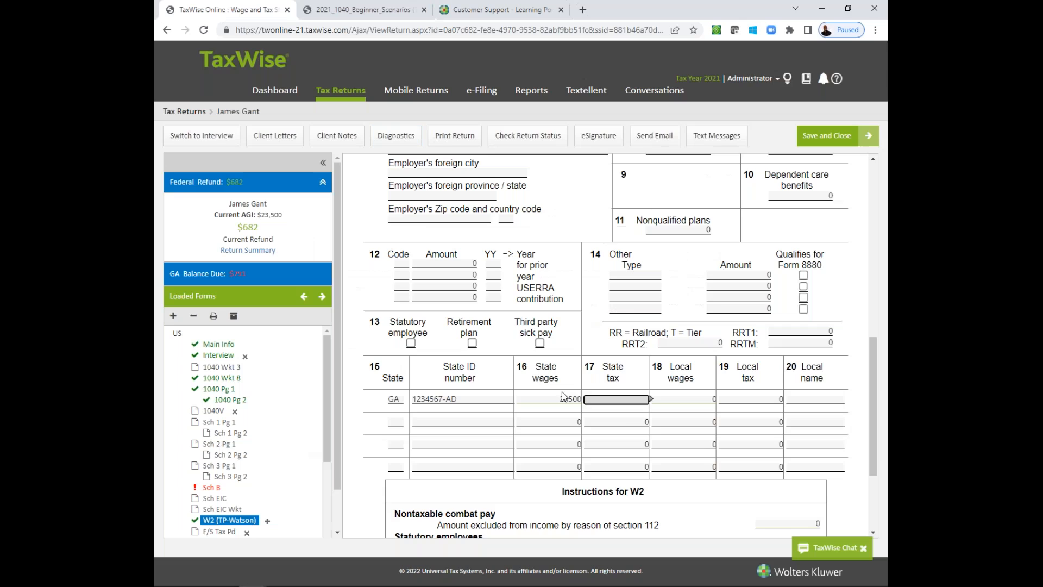
click(612, 401)
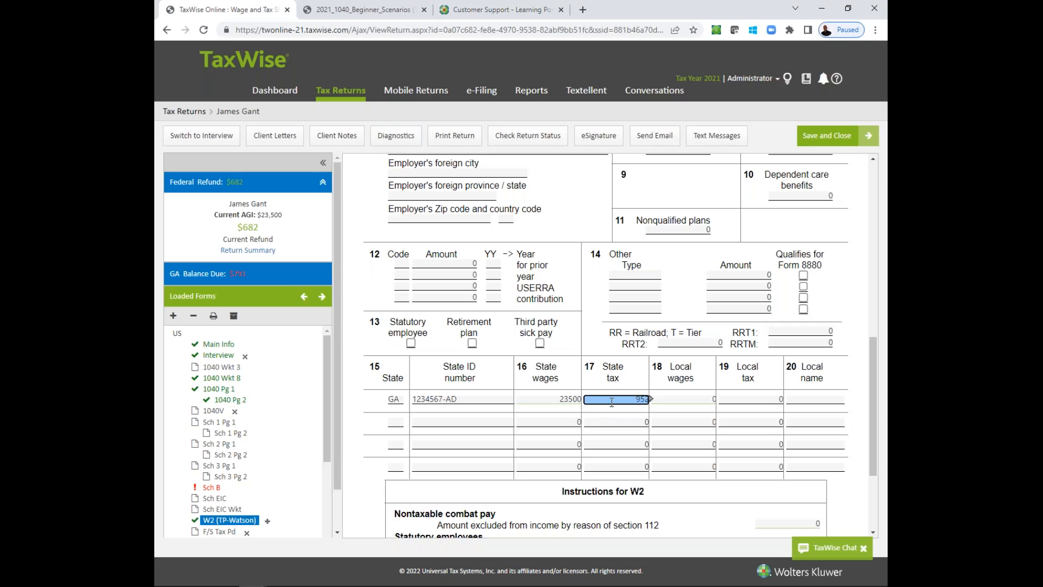
text(952)
key(Tab)
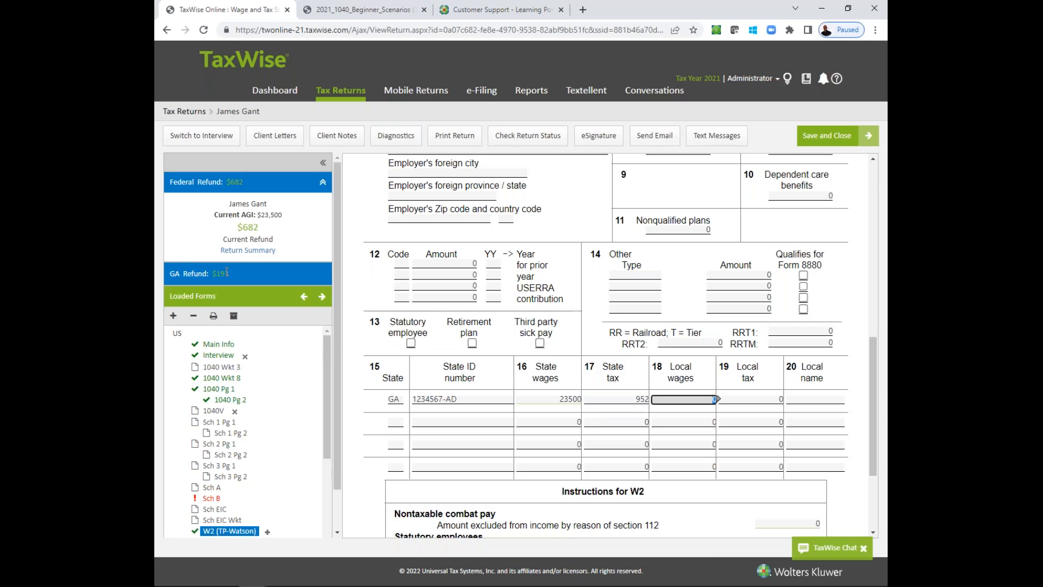
click(227, 271)
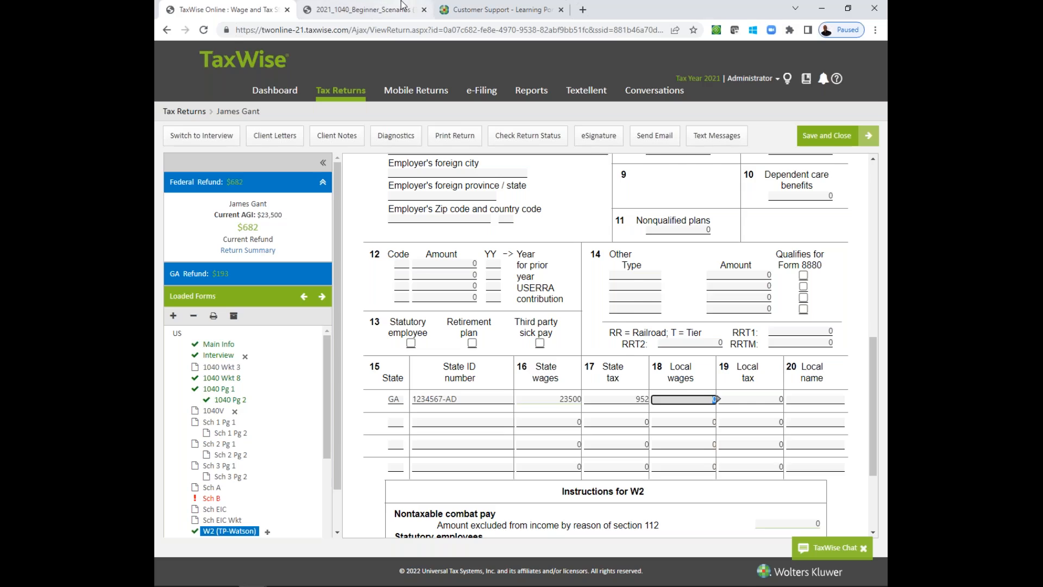
key(ctrl+Tab)
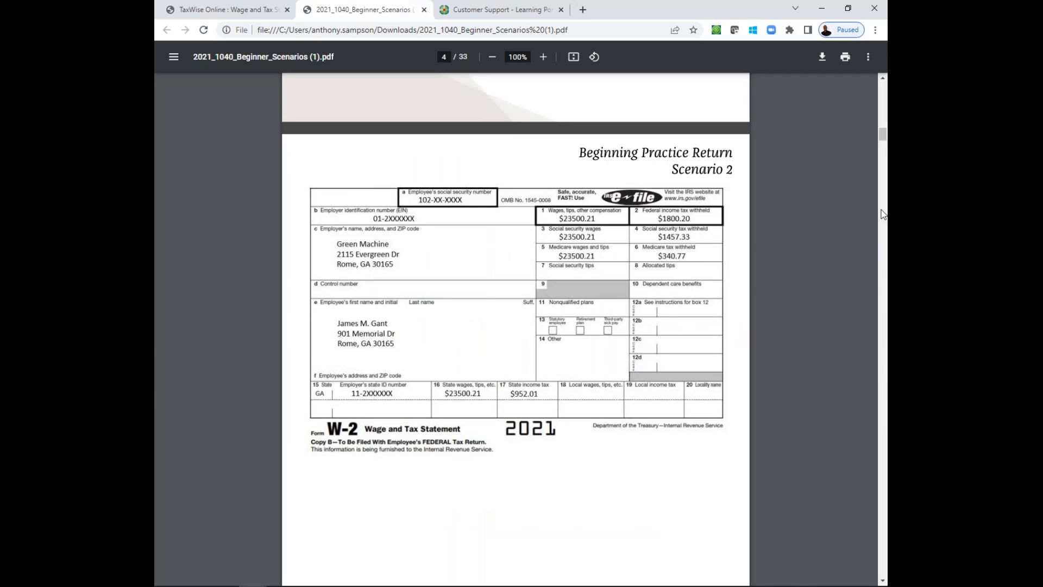
Scroll to the page 5 1099-INT showing 502.21 interest, then return to TaxWise
scroll(882, 140, down, 1)
drag(882, 140, 885, 154)
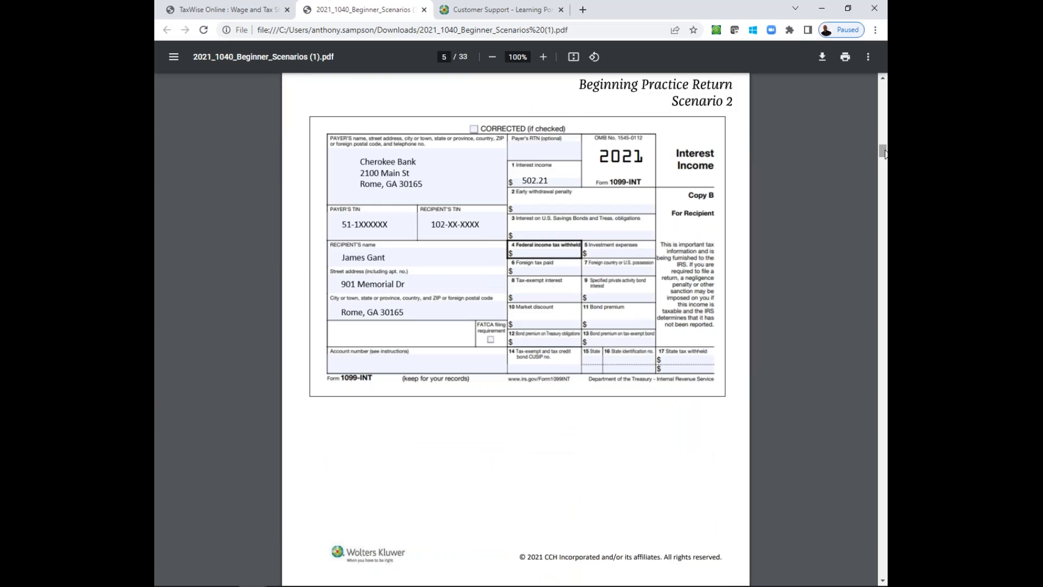
click(255, 13)
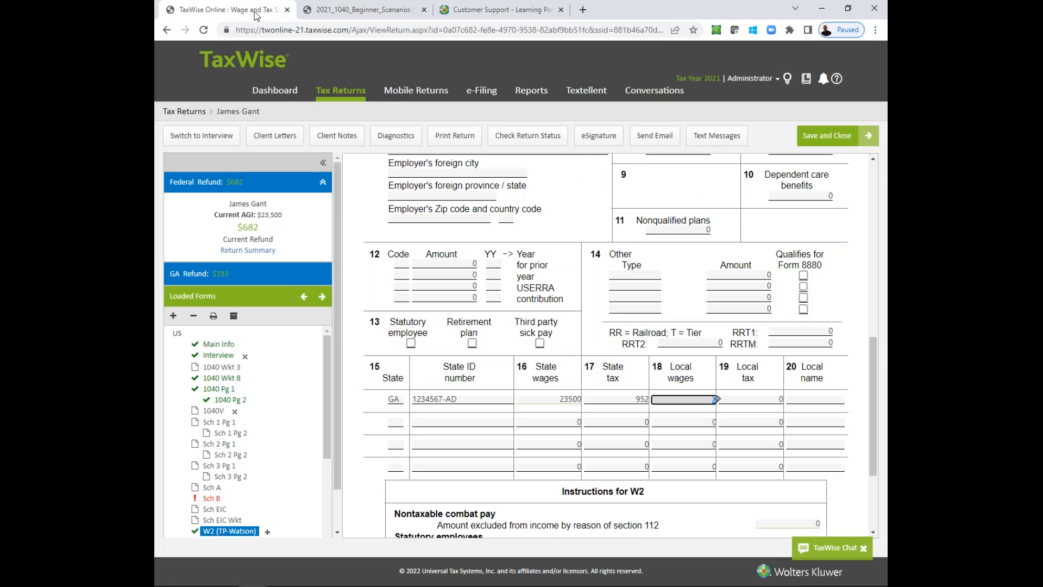
Open Schedule B's Other interest section and check the payer on the scenario 1099-INT
click(210, 499)
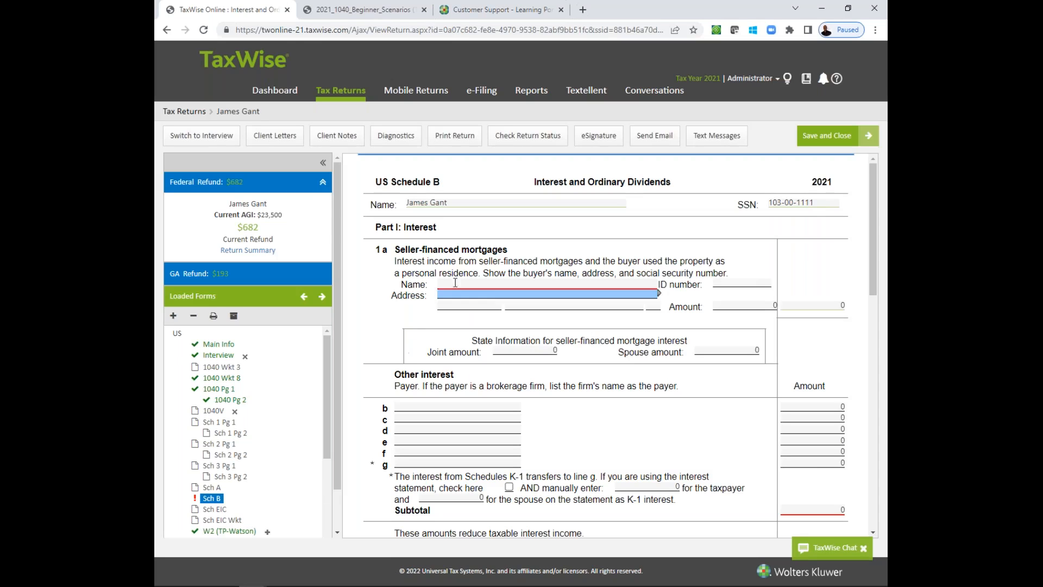
click(517, 287)
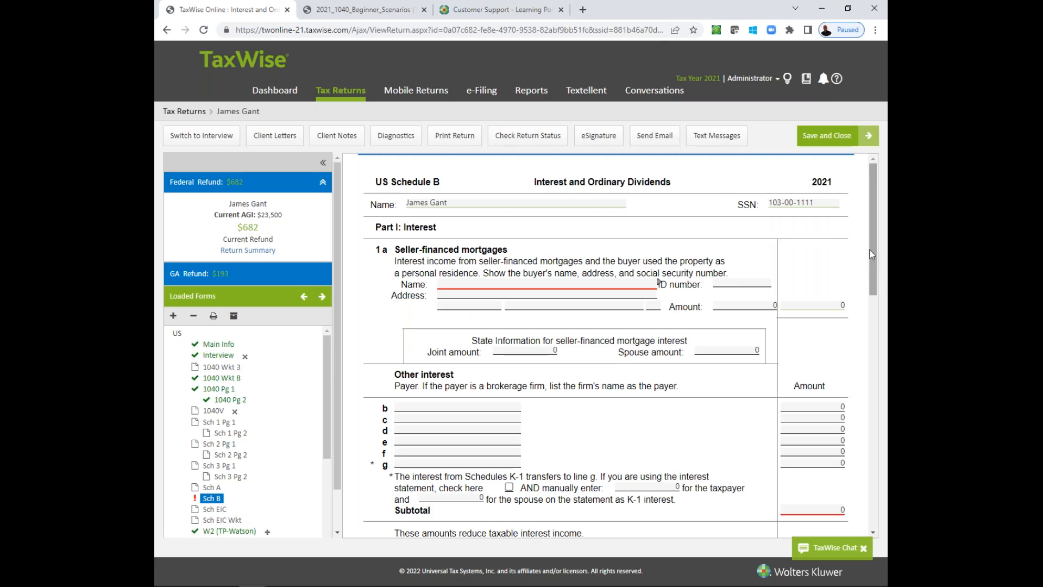
scroll(874, 277, down, 1)
mouse_move(874, 277)
mouse_down()
mouse_move(874, 315)
mouse_move(873, 282)
mouse_up()
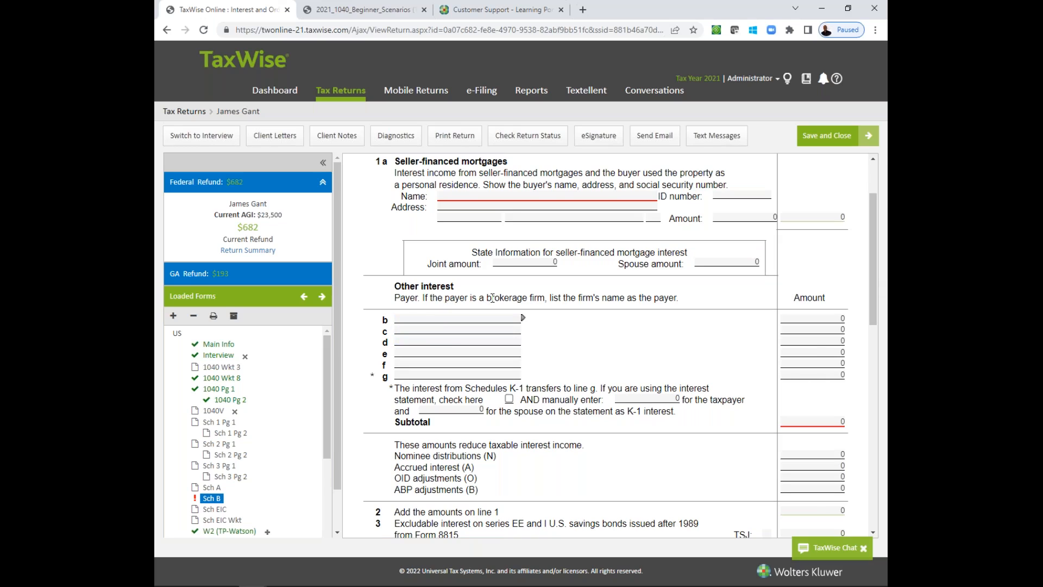
click(479, 315)
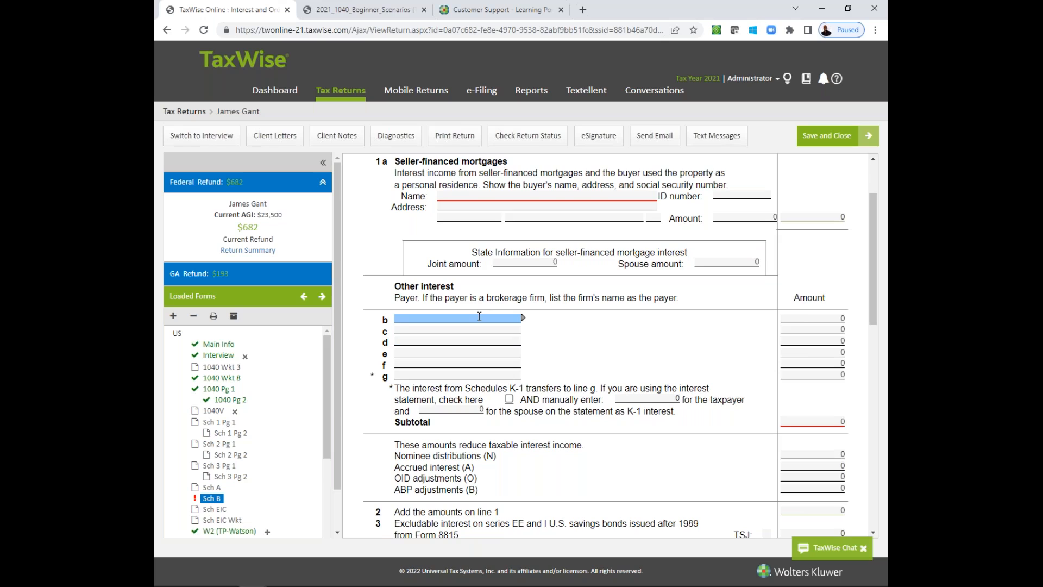
click(358, 10)
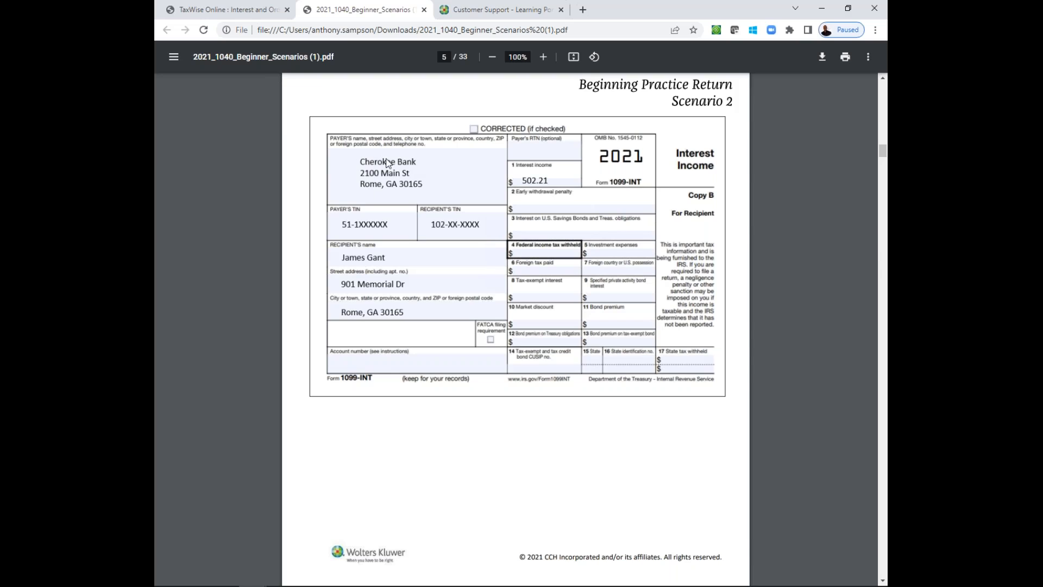
click(243, 8)
Enter Cherokee Bank with 502 of interest on line b
click(499, 320)
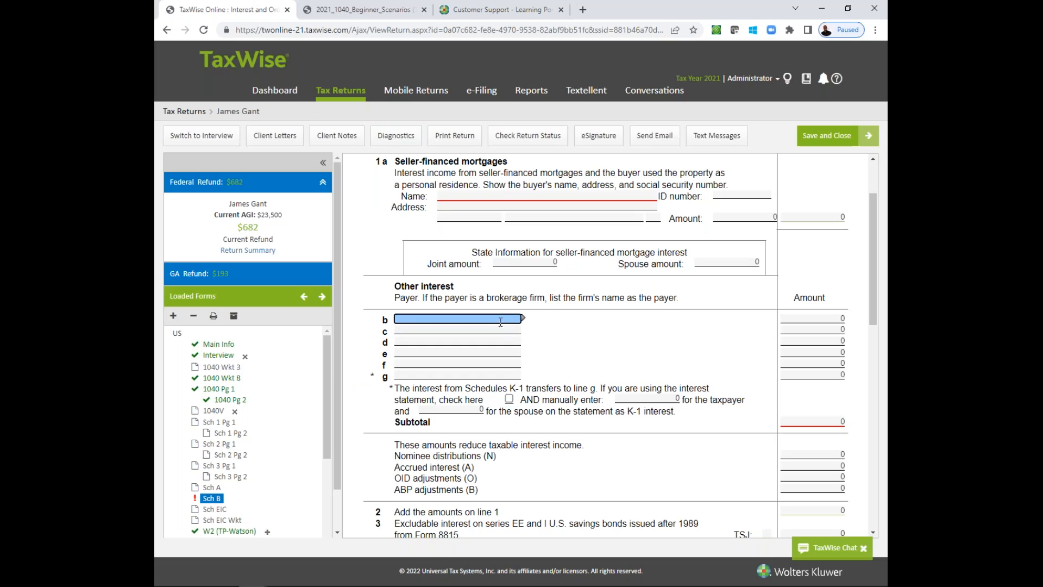
text(Cherokee Bank)
key(Tab)
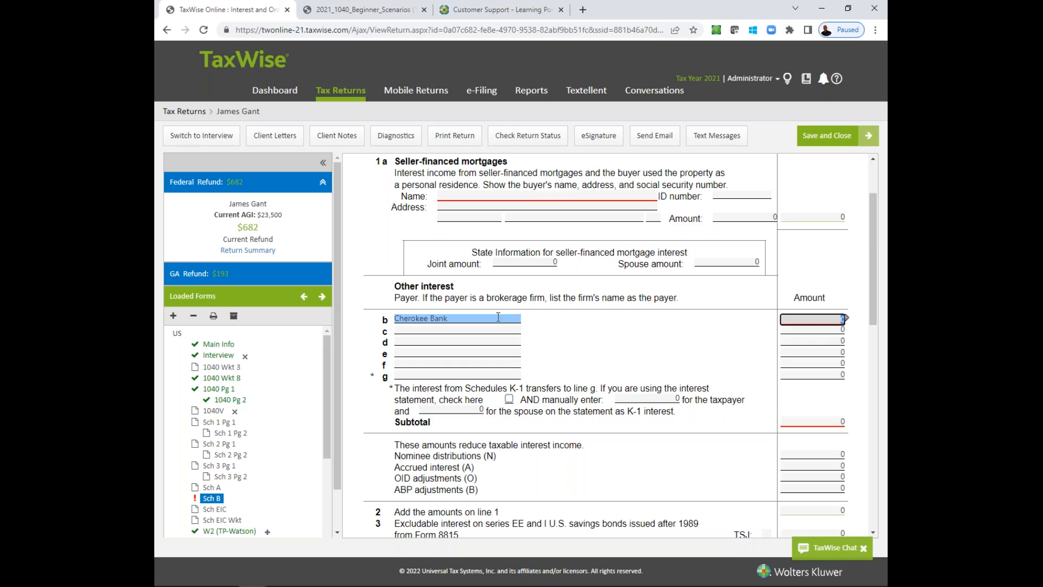
text(502)
key(Tab)
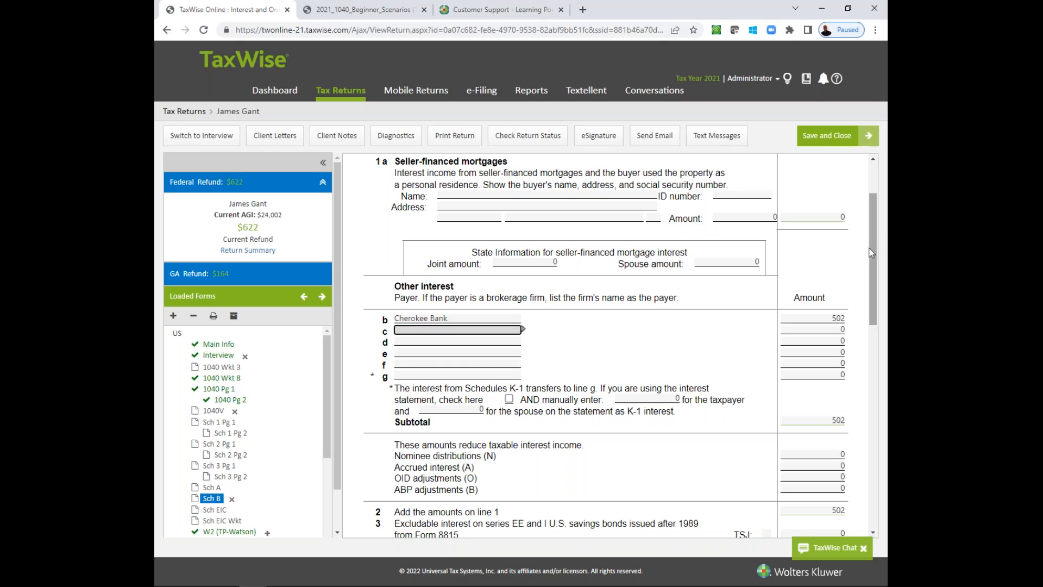
drag(872, 250, 861, 458)
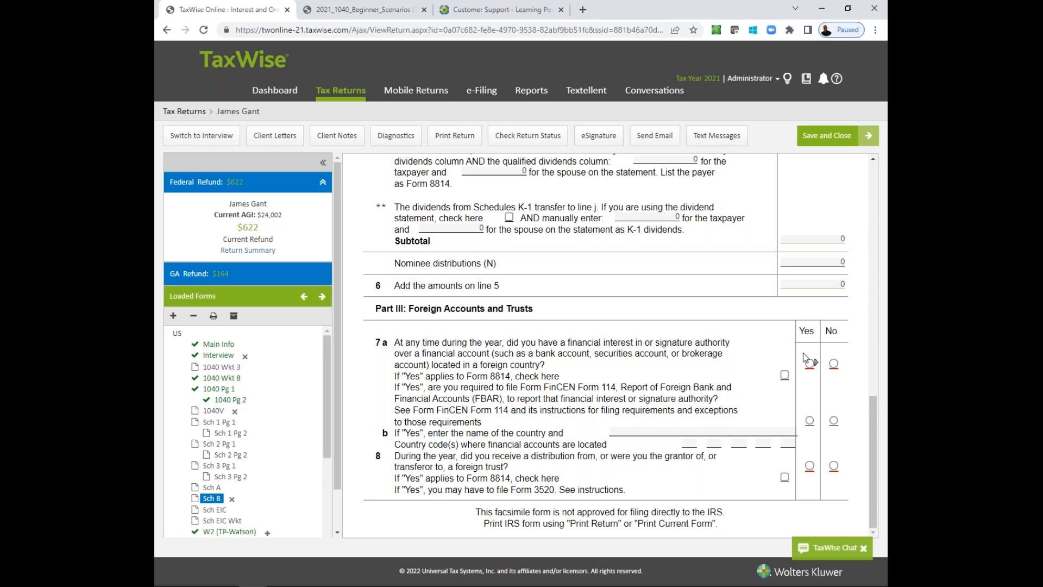
Mark No for foreign account question 7a and foreign trust question 8 in Part III
click(834, 363)
click(834, 465)
key(Tab)
drag(871, 463, 866, 282)
click(511, 238)
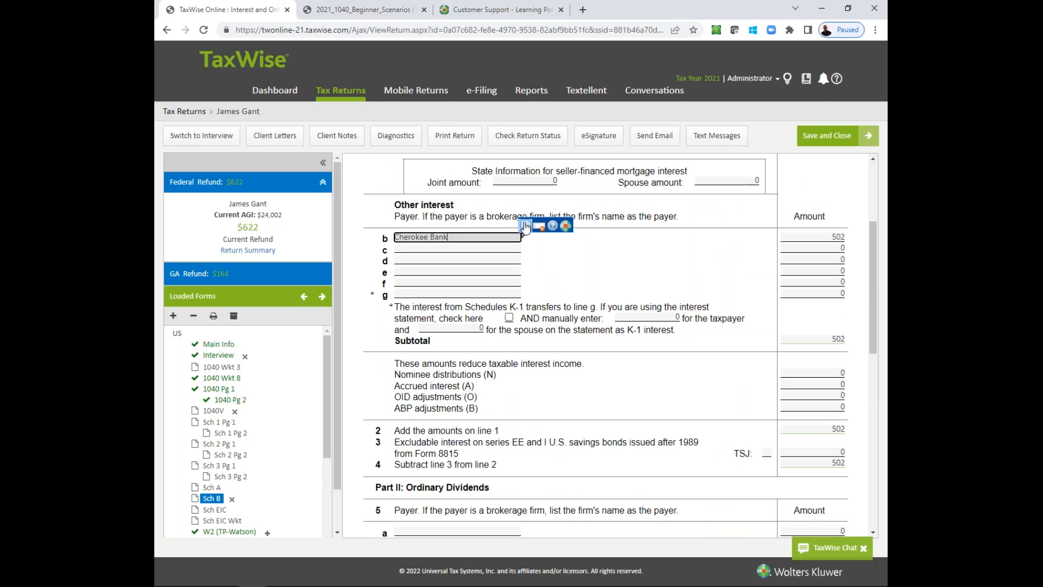
click(525, 226)
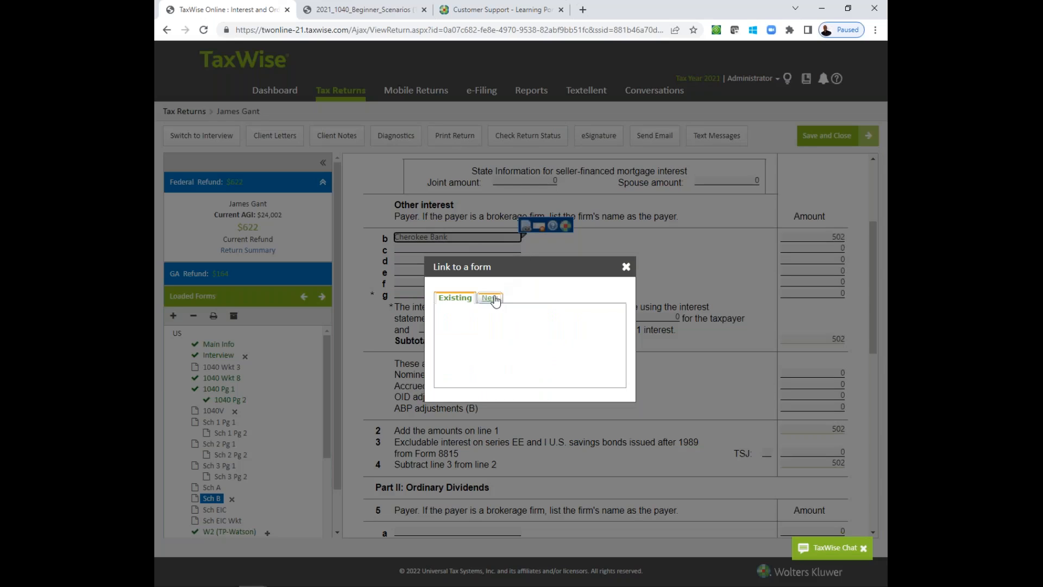
click(491, 298)
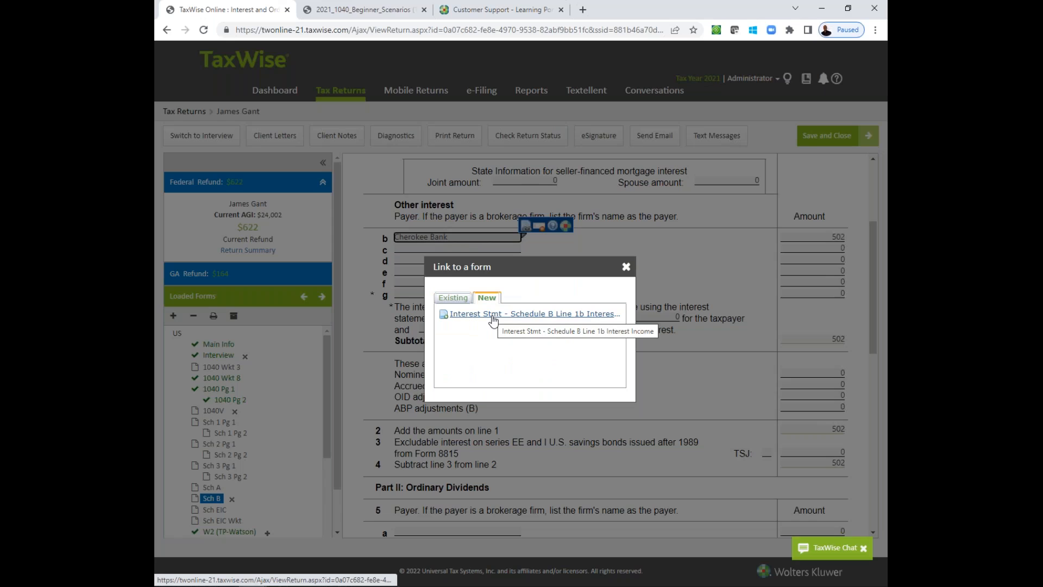
click(625, 266)
click(496, 269)
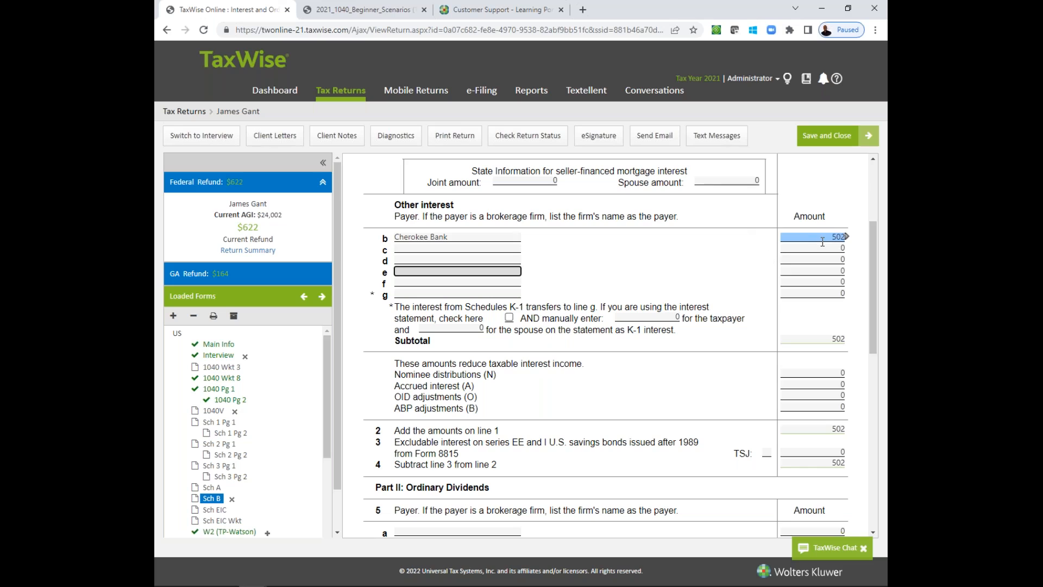
Zoom the page 6 Kennesaw State 1098-T to 150% to read it, then return to the return
click(387, 8)
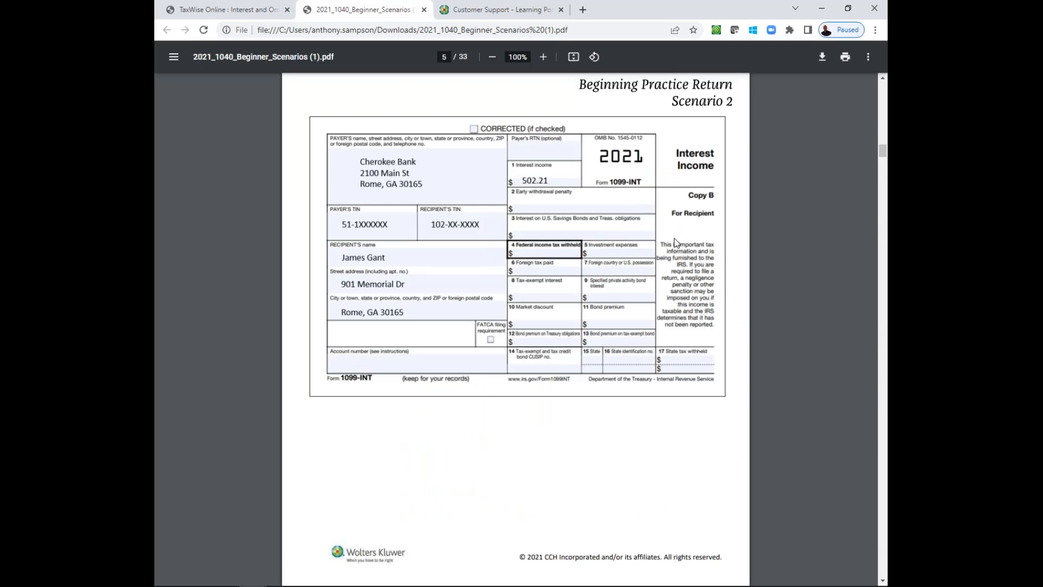
drag(885, 152, 886, 166)
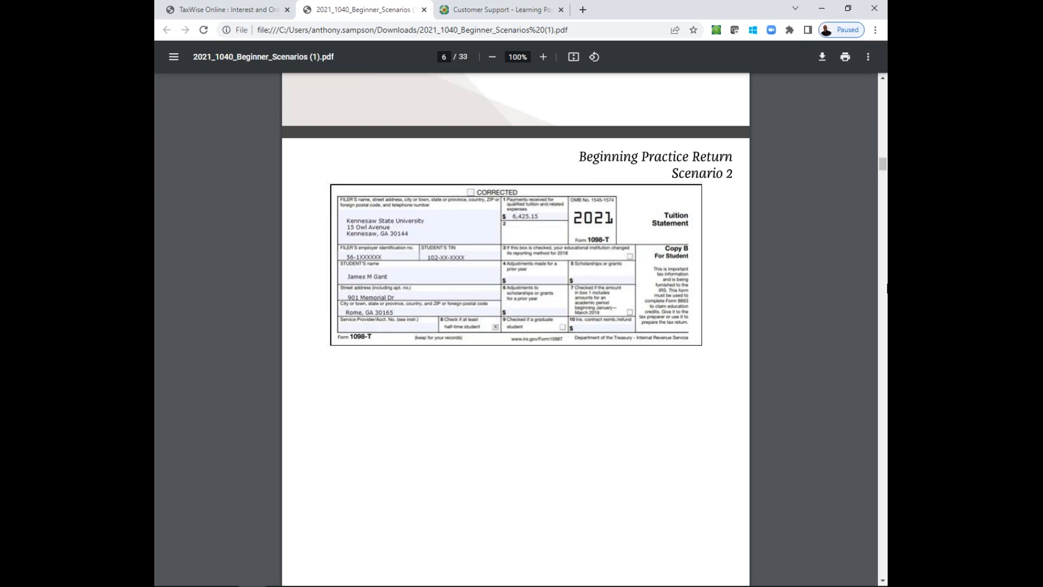
click(543, 58)
click(542, 57)
click(543, 57)
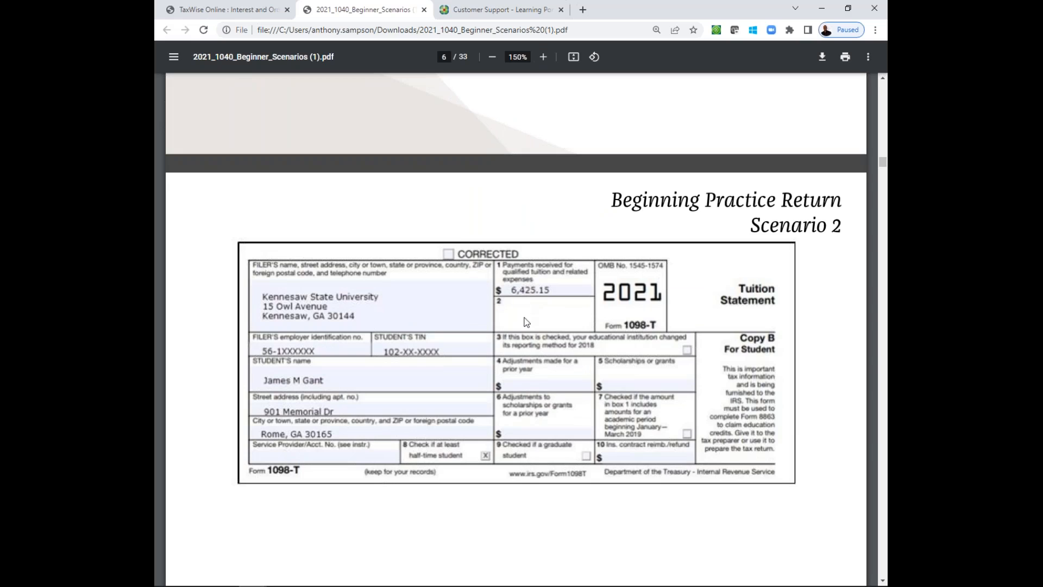
click(252, 7)
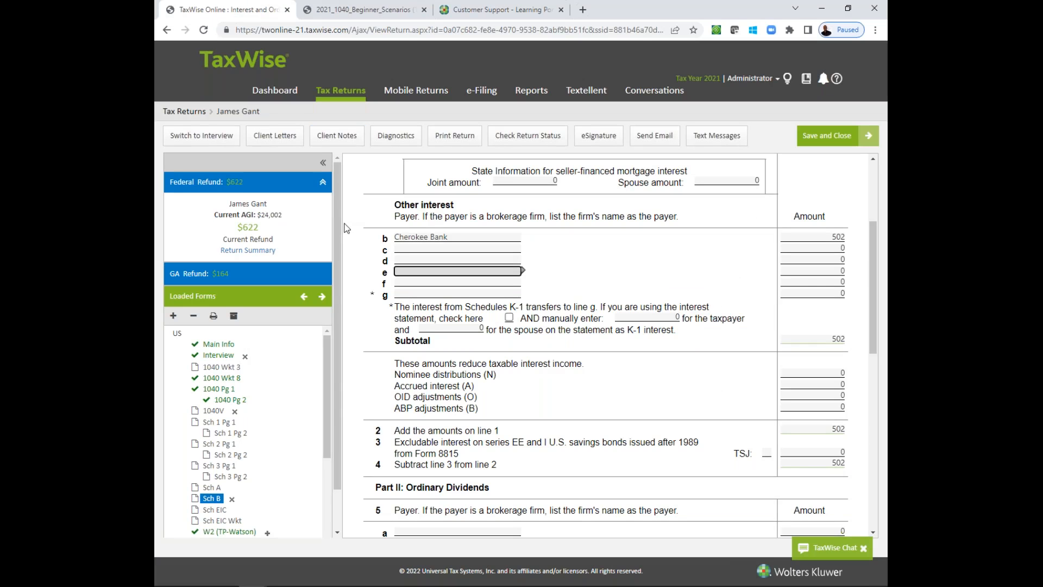
Answer Yes to Interview question 53 on qualified postsecondary tuition, bringing up Form 8863 page 1
drag(338, 333, 341, 372)
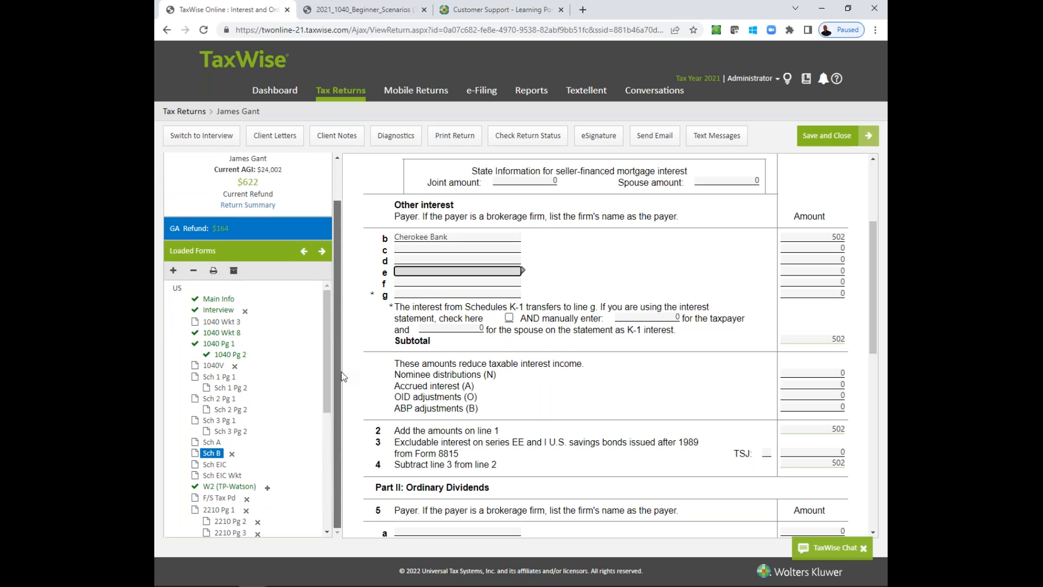
click(218, 310)
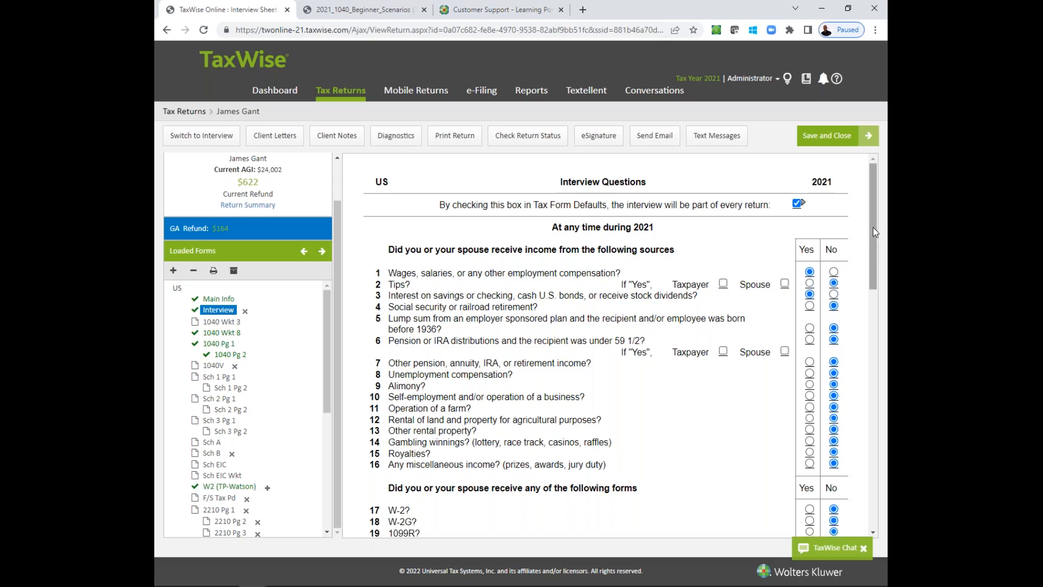
drag(871, 224, 881, 398)
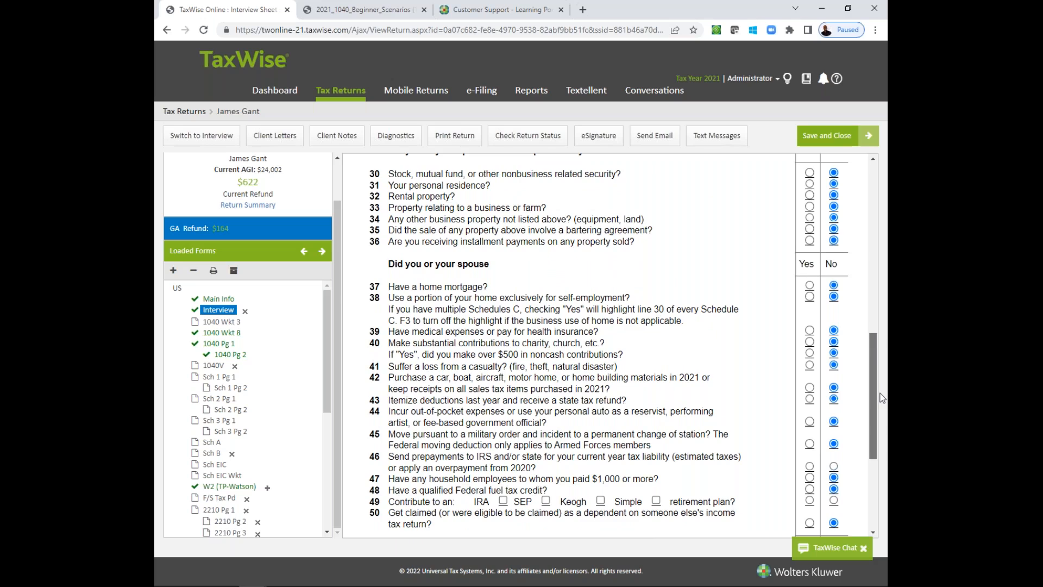
drag(881, 398, 886, 466)
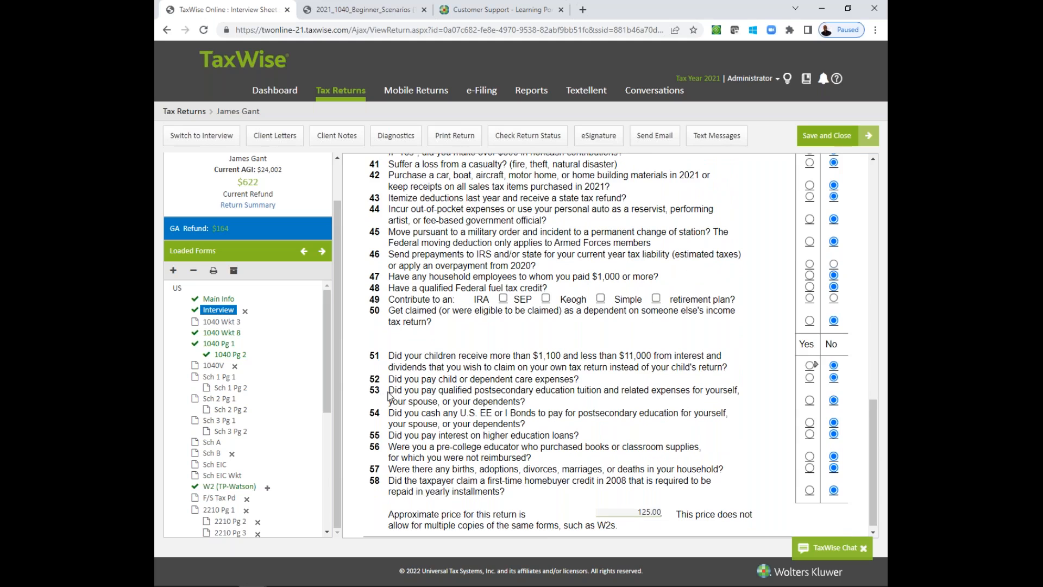
drag(389, 397, 449, 392)
click(811, 400)
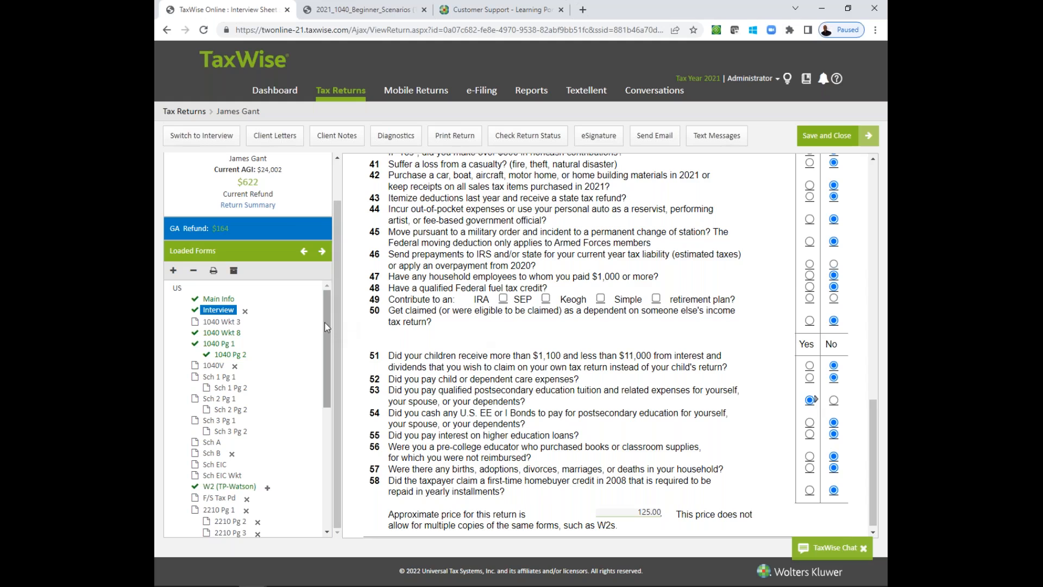
drag(328, 327, 331, 379)
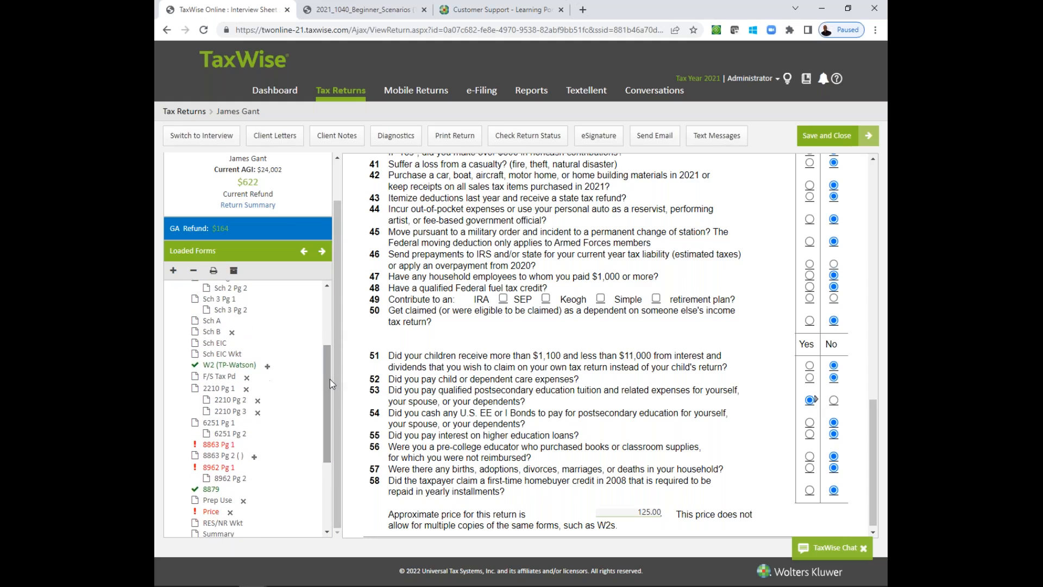
click(219, 446)
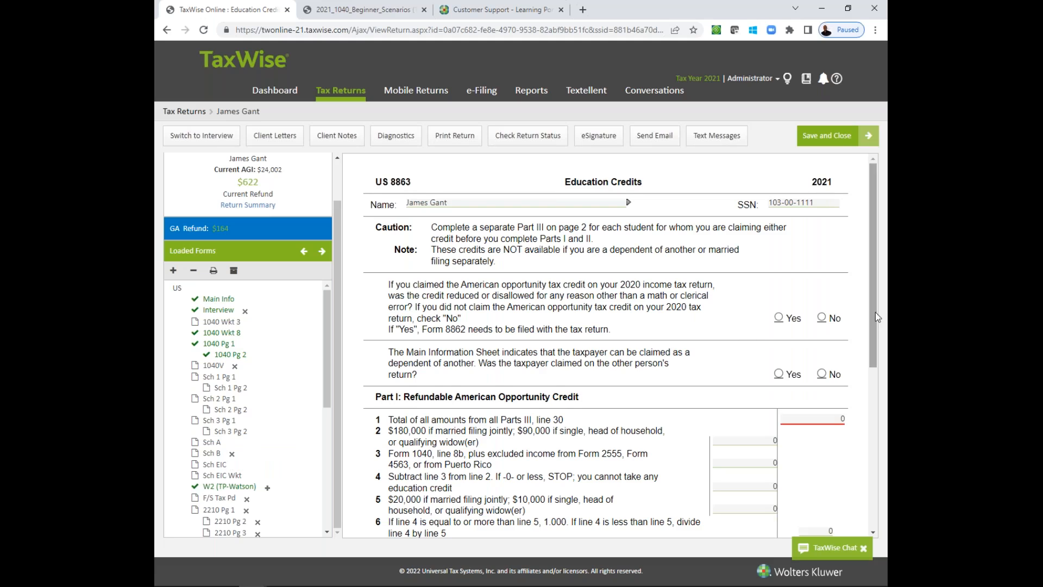
Scroll Form 8863 page 1 down to Part I and select the line 1 total
drag(872, 309, 866, 348)
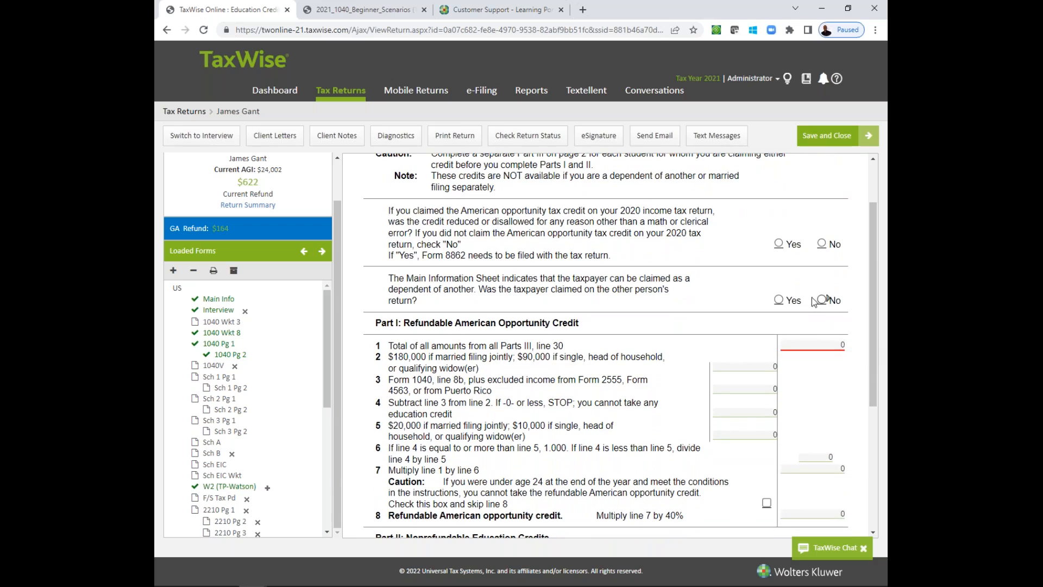
click(817, 346)
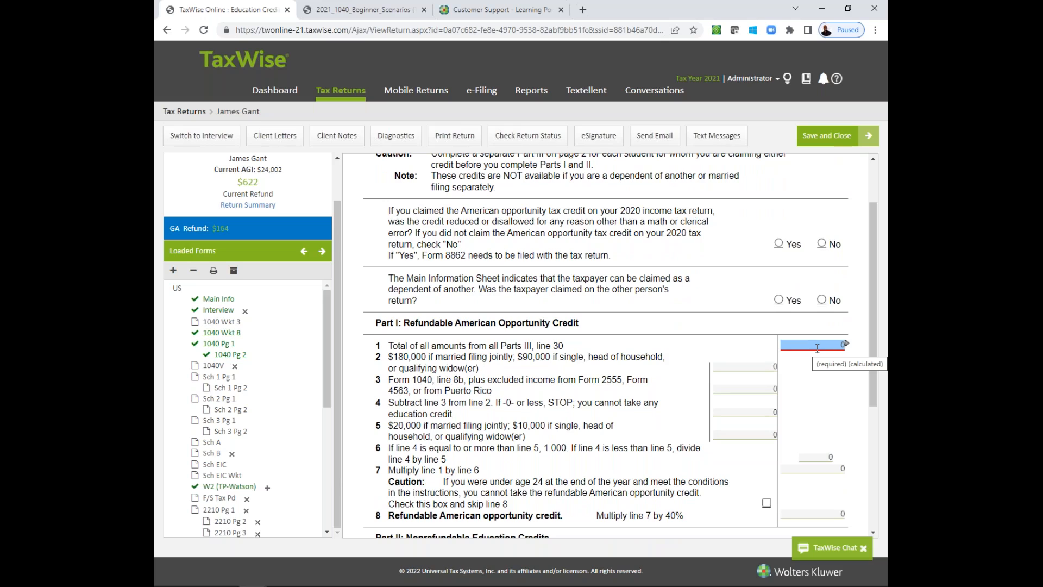
Follow the link on Form 8863 Part I line 1 to 8863 Pg 2 Education Credits
click(845, 345)
click(846, 345)
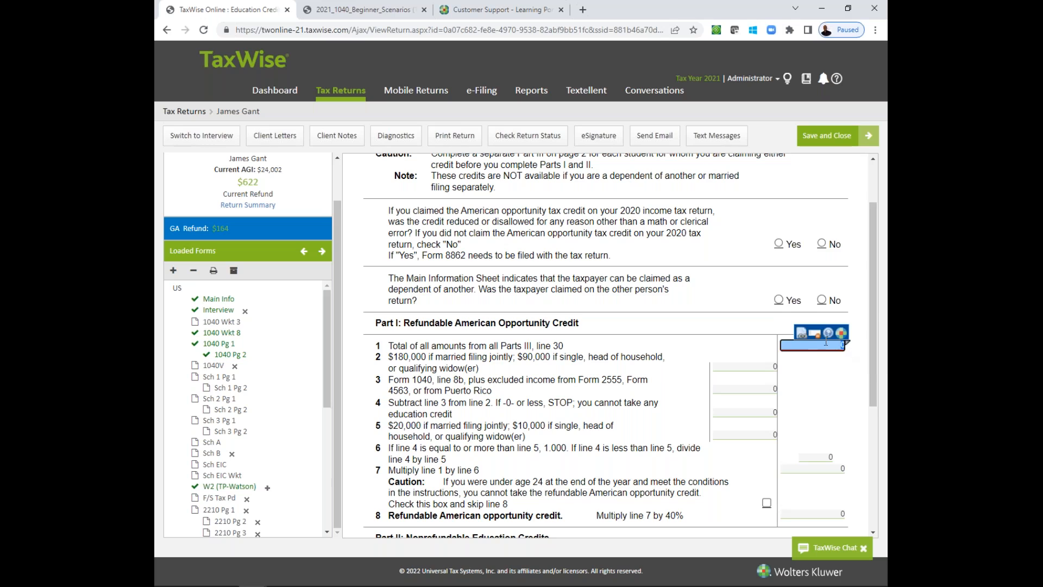
click(801, 333)
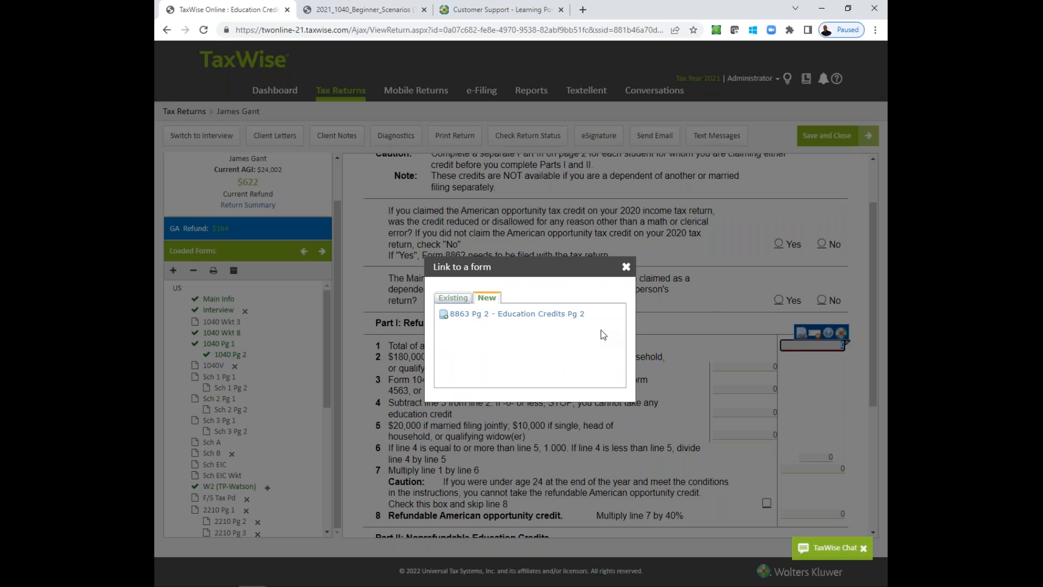
click(466, 298)
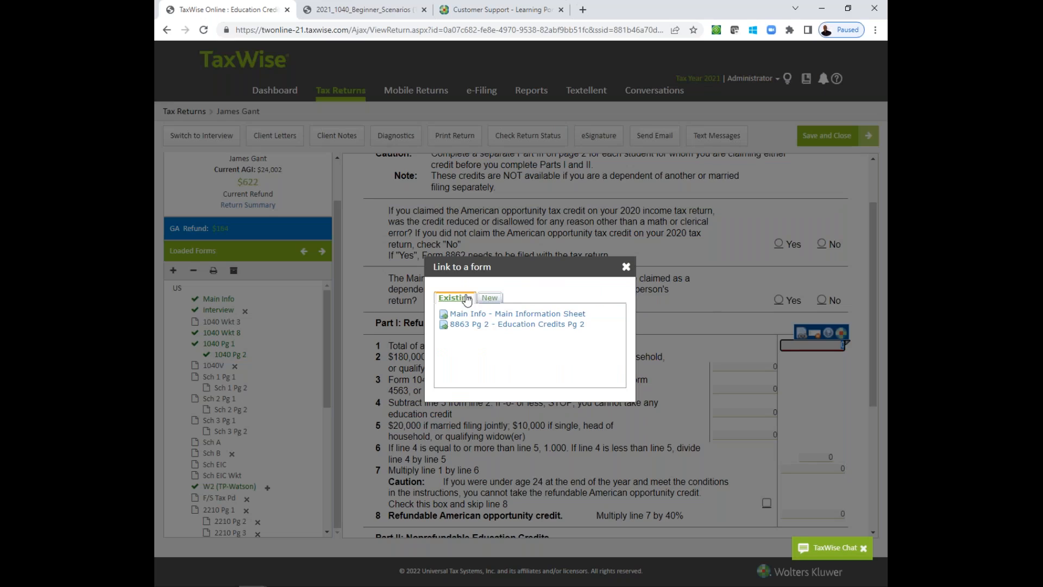
click(490, 300)
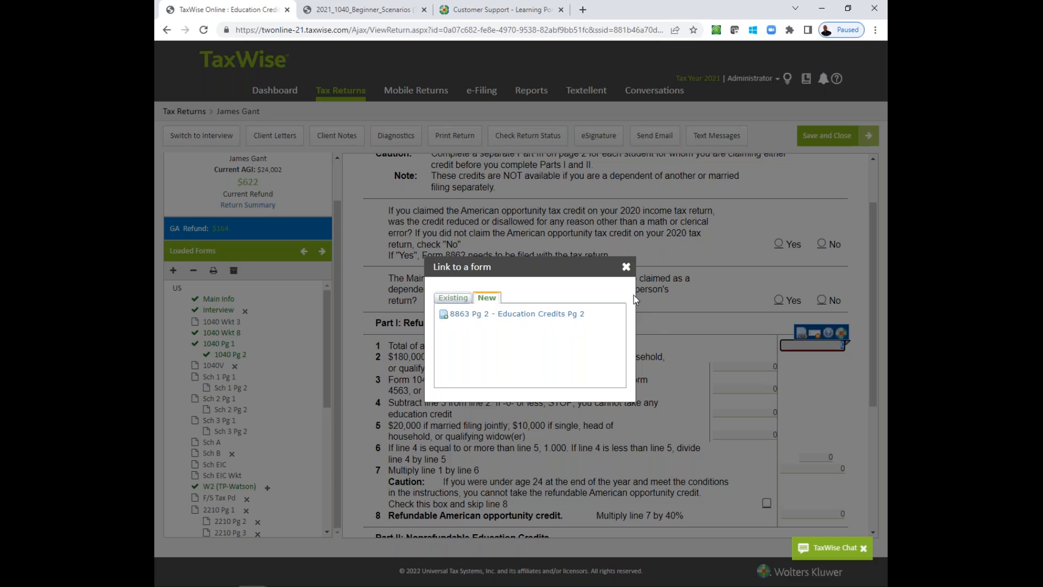
click(625, 266)
drag(871, 330, 872, 368)
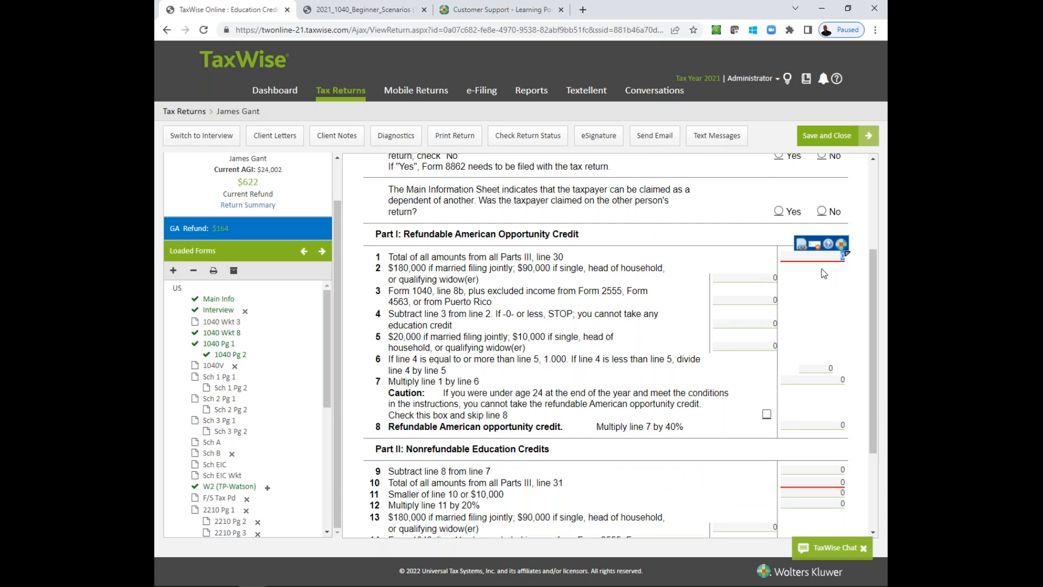
click(802, 244)
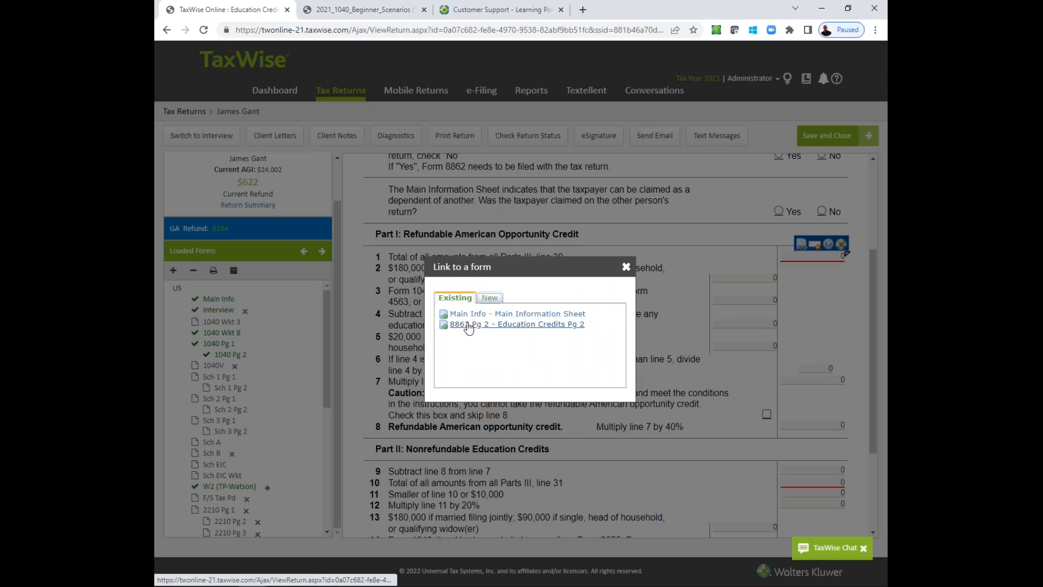
click(467, 324)
Enter the student's first and last name on line 20 of Form 8863 page 2
click(692, 296)
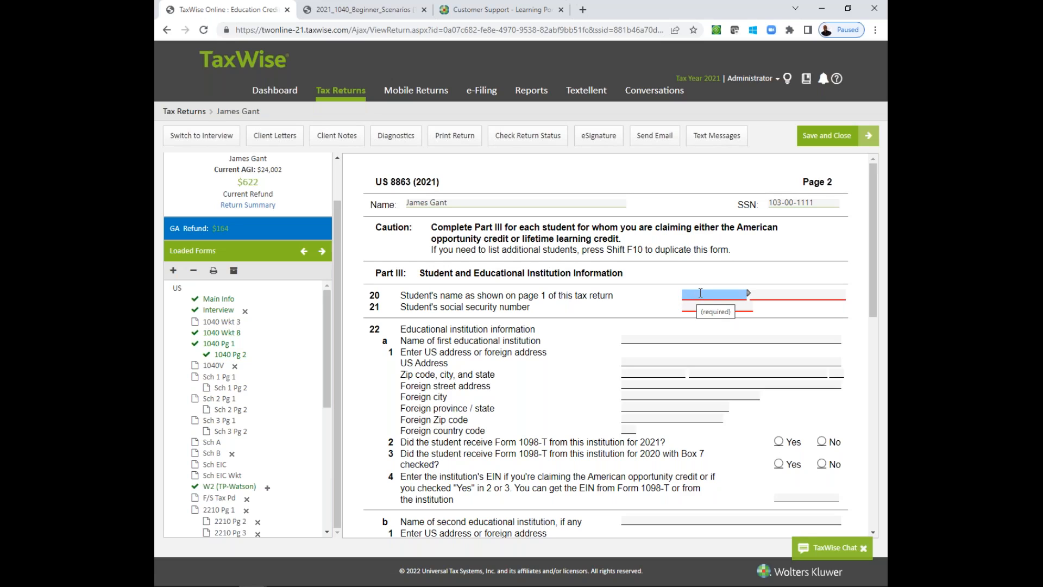
text(James)
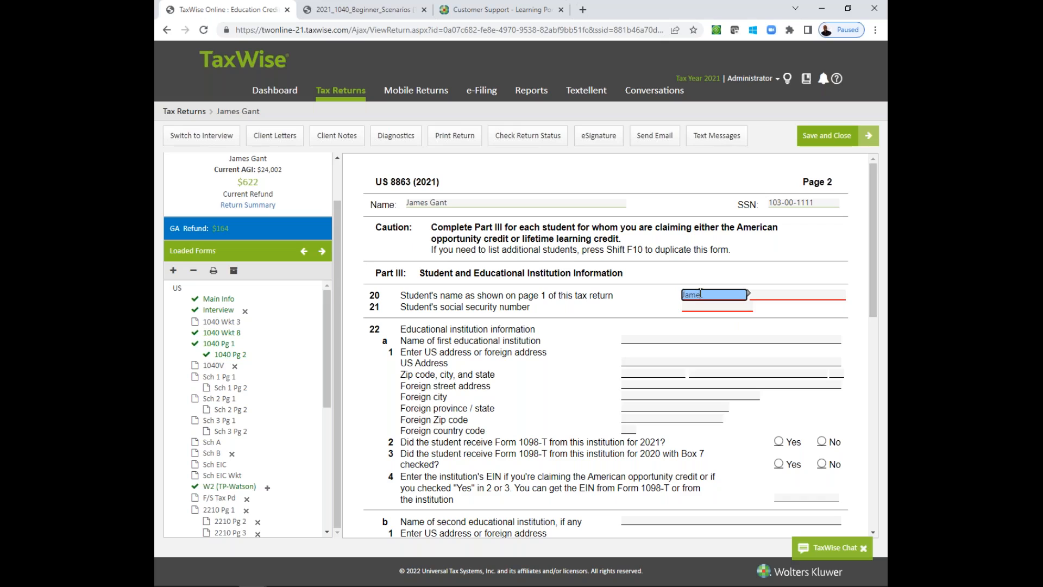
key(Tab)
text(Gan)
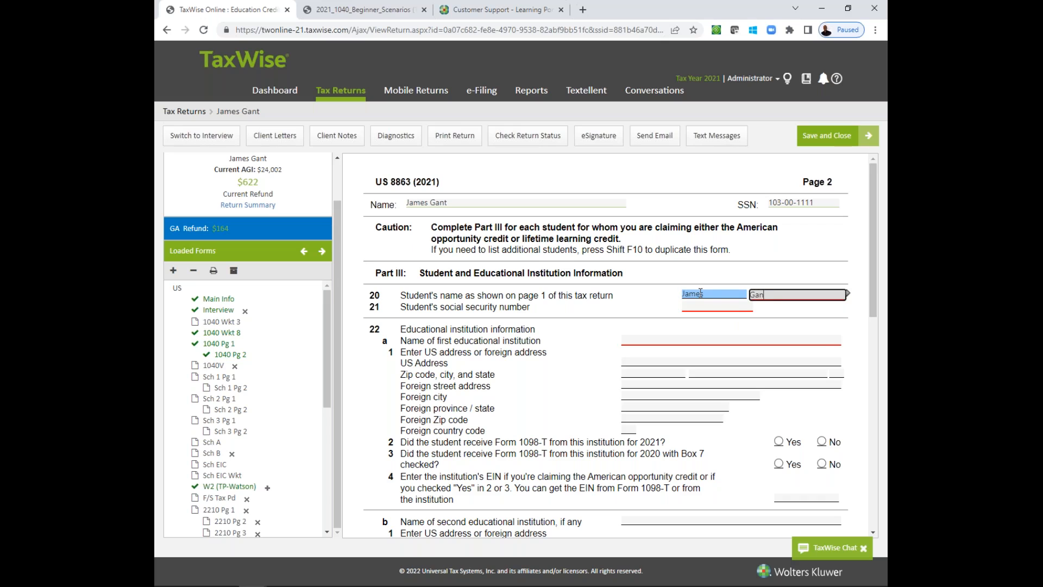
text(t)
key(Tab)
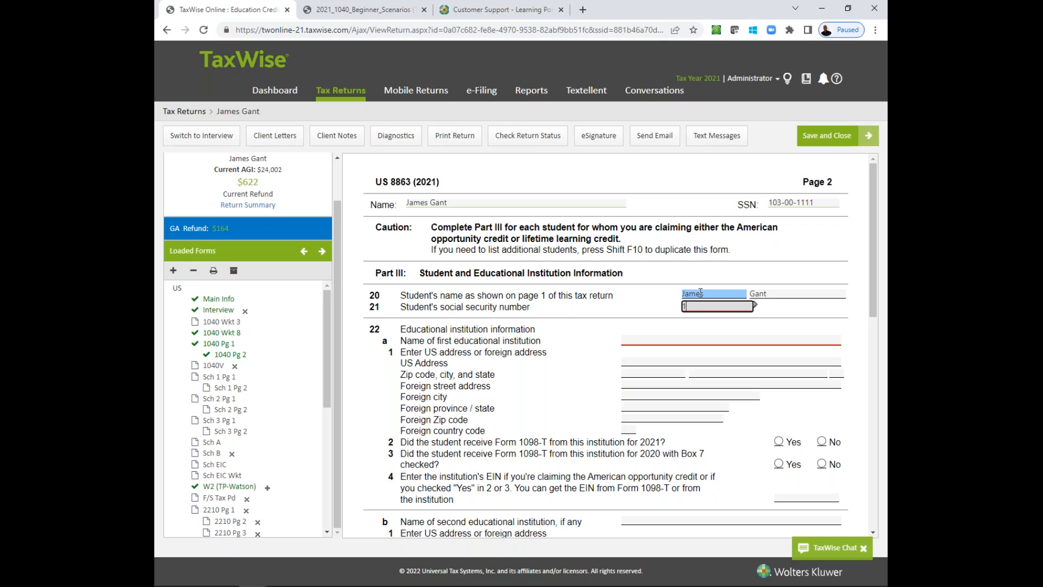
Enter the student's Social Security number on line 21, verified against the Main Information Sheet
text(02-)
key(BackSpace)
key(BackSpace)
key(BackSpace)
click(214, 299)
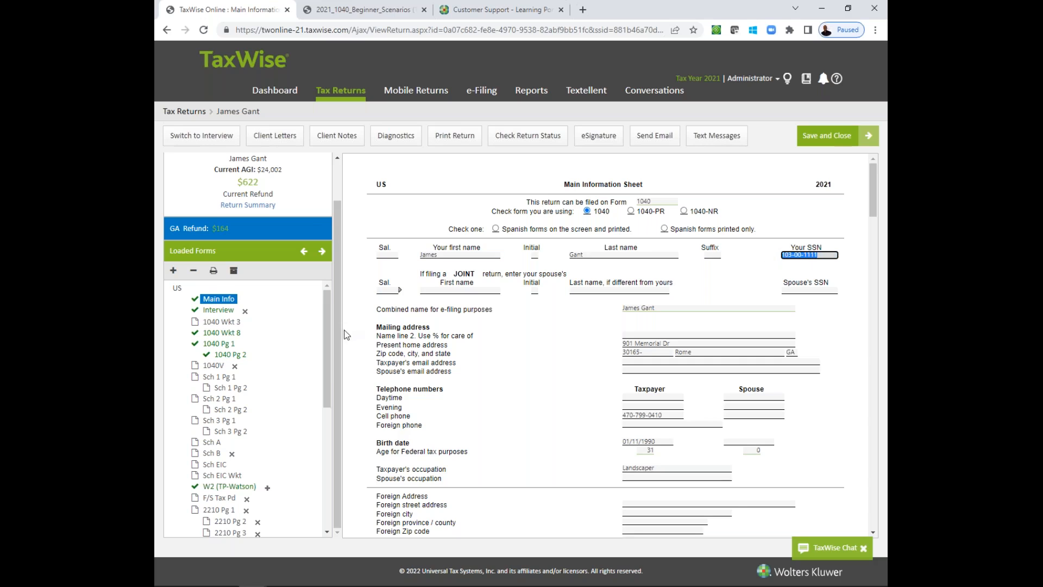
scroll(318, 439, down, 4)
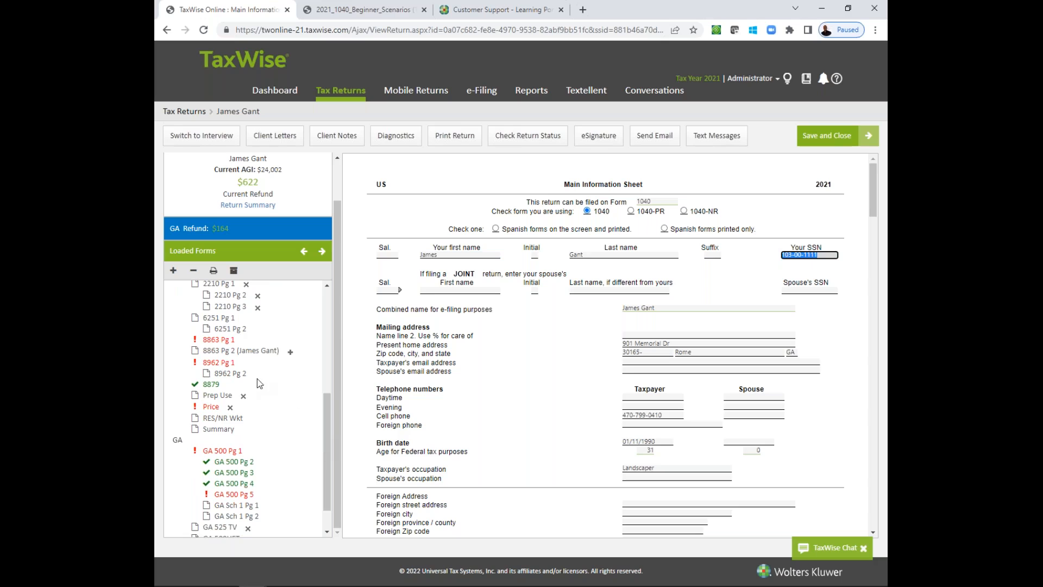
click(226, 344)
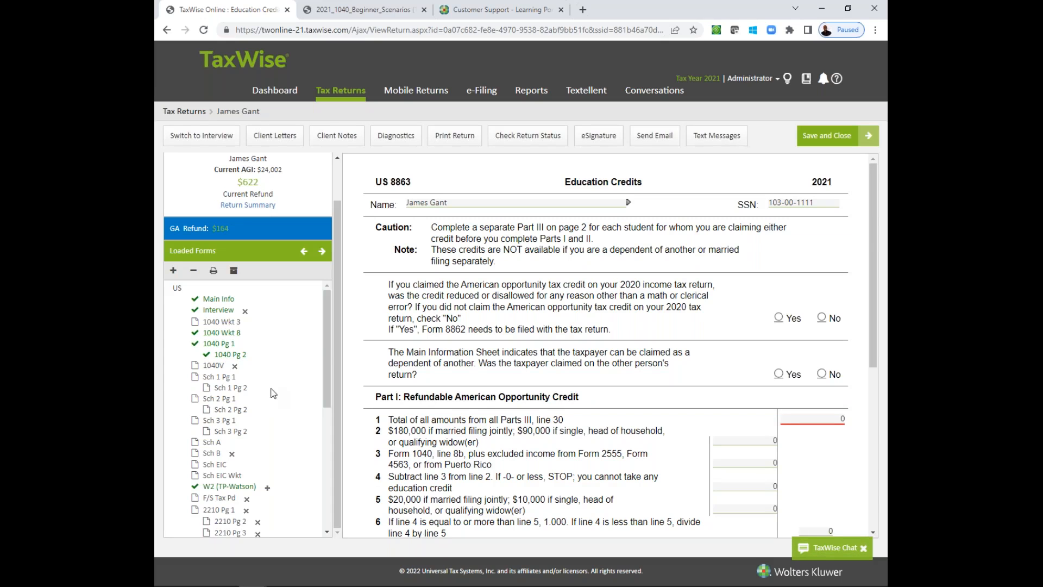
drag(325, 339, 317, 444)
click(255, 345)
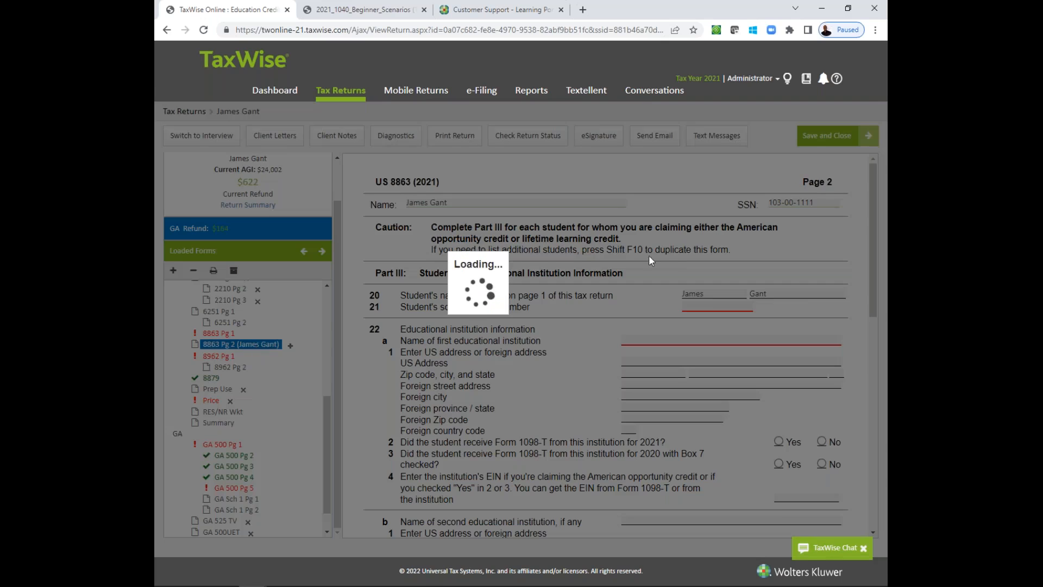
click(693, 304)
text(103001111)
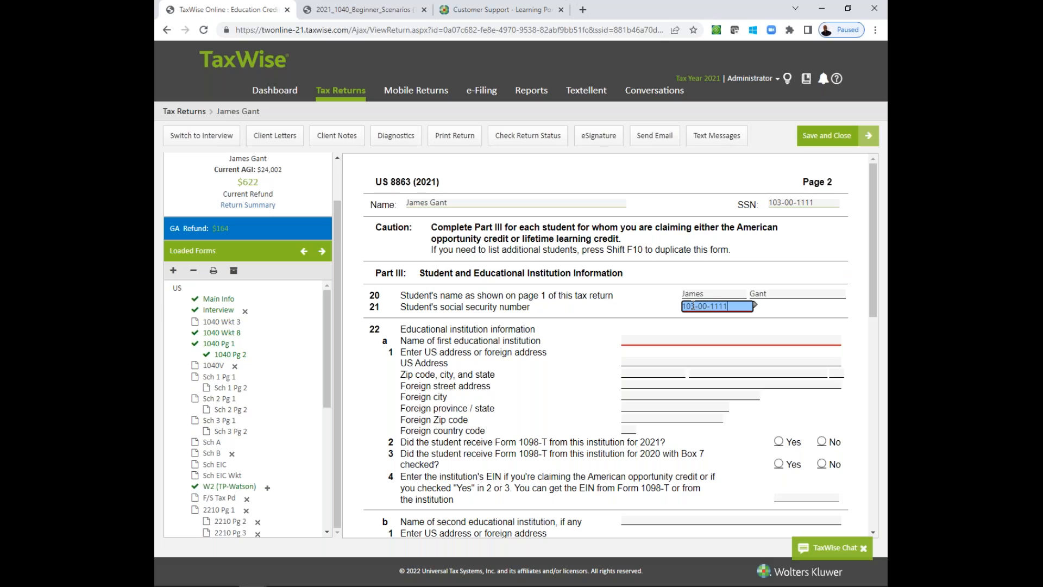
key(Tab)
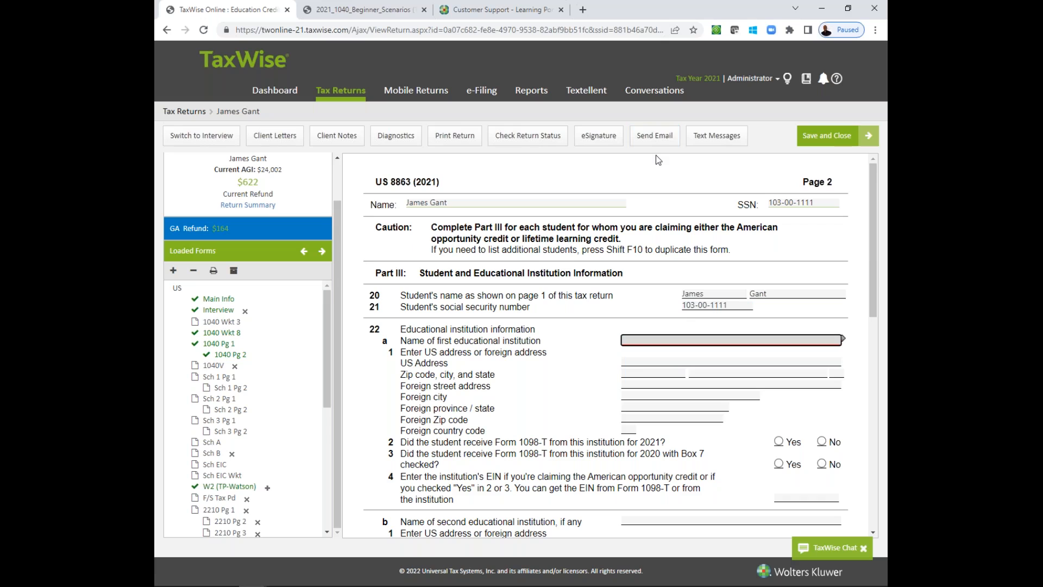
Enter Kennesaw State Univ as the first institution, with its street address and 30144 zip
click(693, 339)
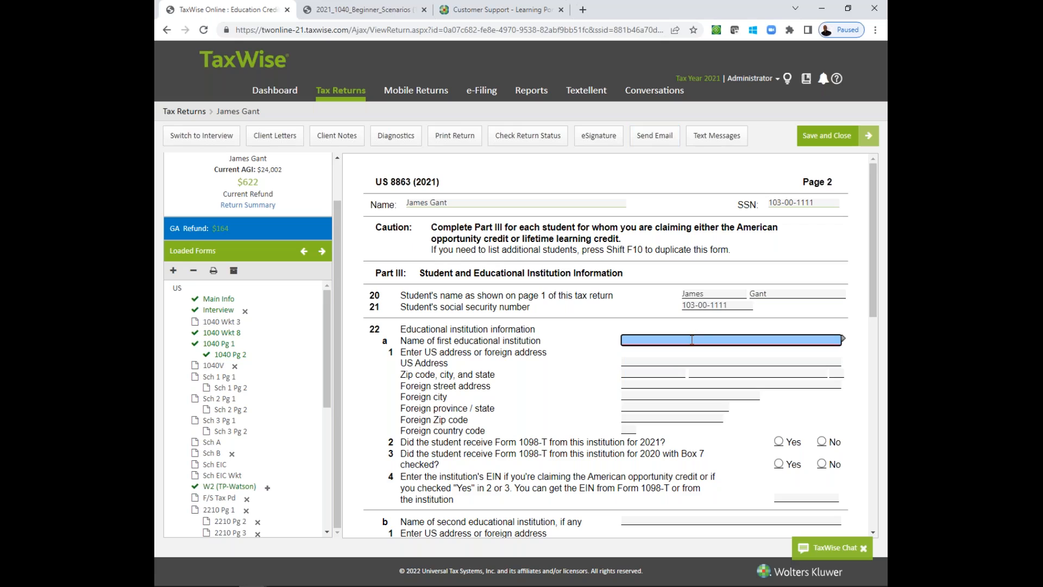
text(Kennesaw State Univ)
key(Tab)
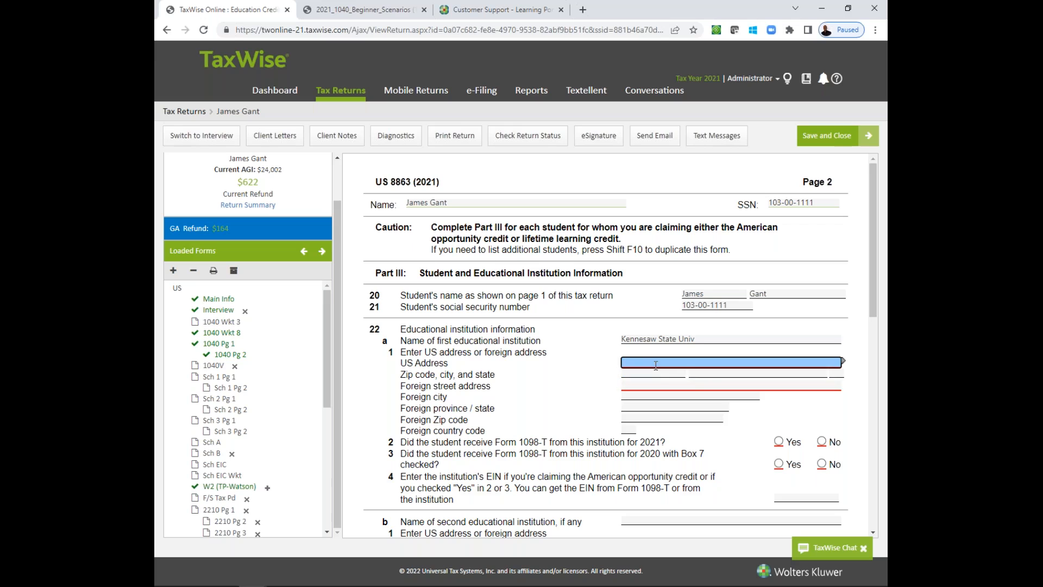
text(15 Owls Ave)
key(Tab)
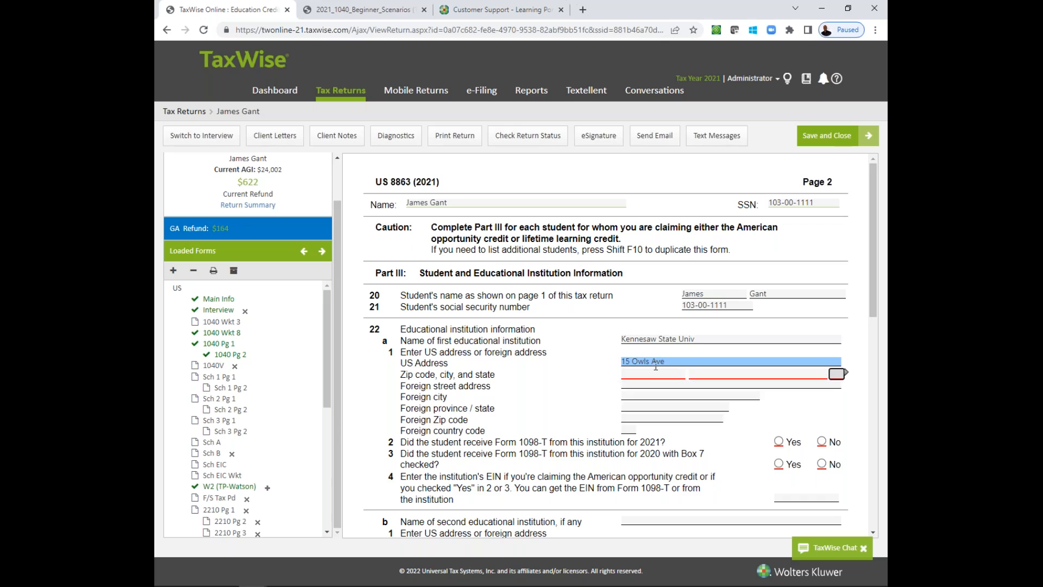
key(Tab)
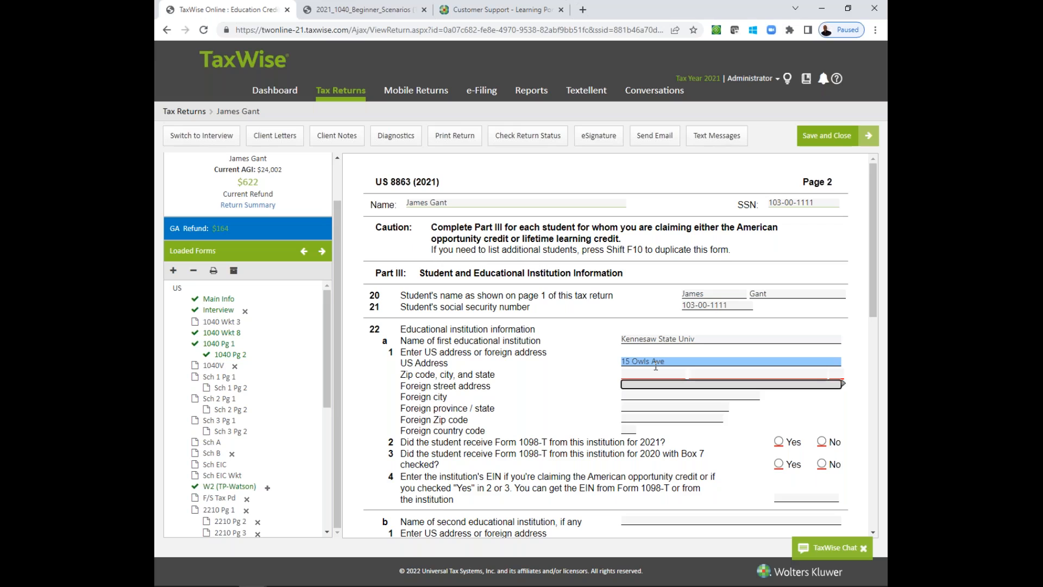
key(shift+Tab)
key(shift+Tab)
key(shift+Tab)
text(30144)
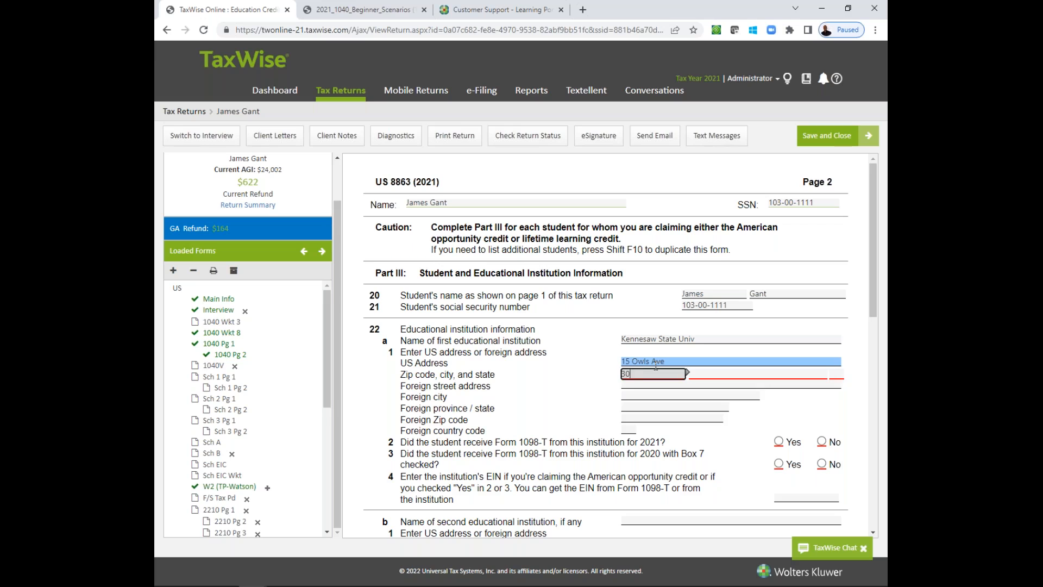
key(Tab)
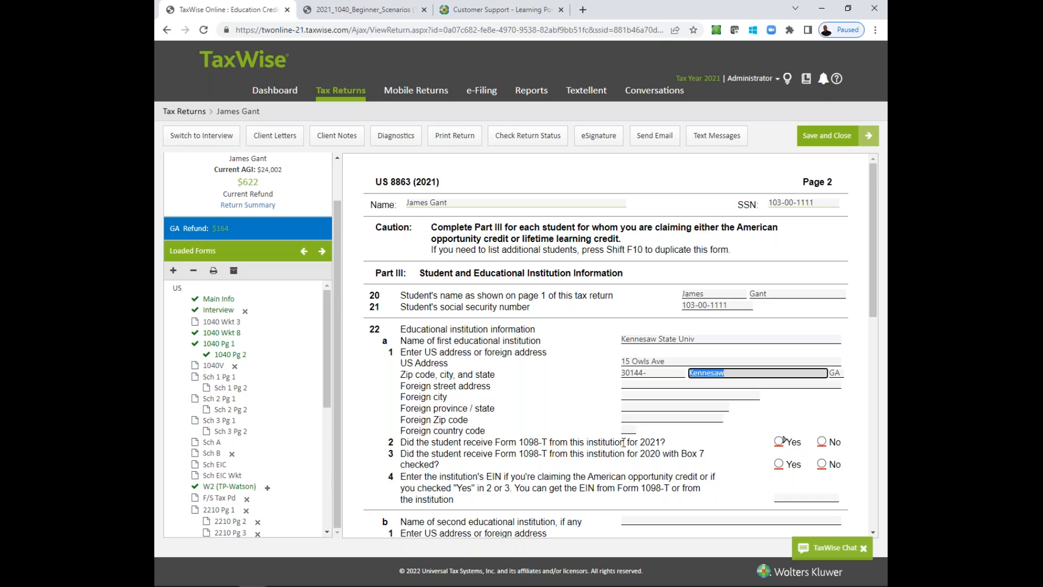
Answer Yes to receiving a 2021 1098-T and No to the 2020 Box 7 question
click(364, 9)
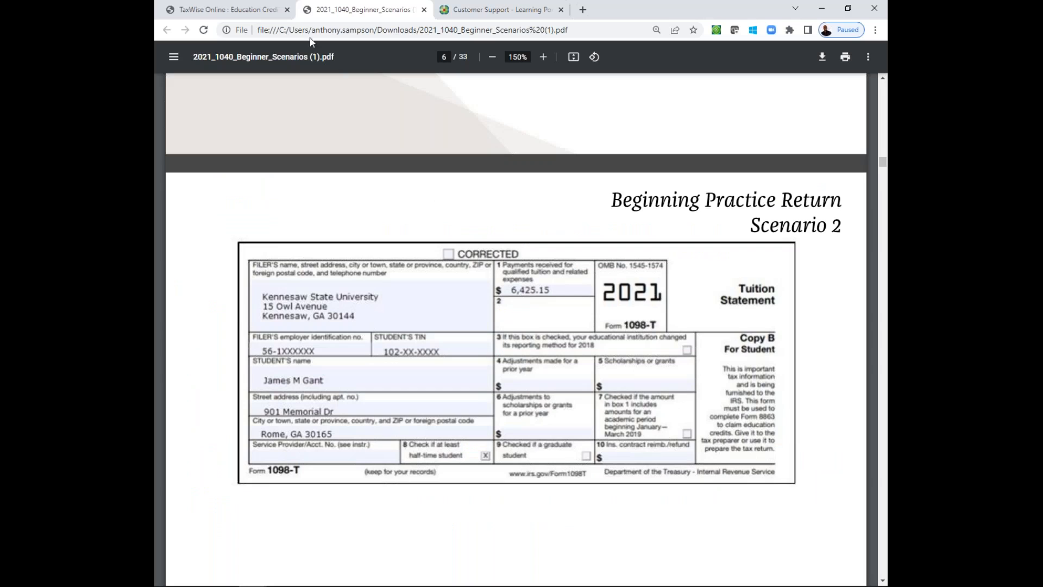
click(250, 9)
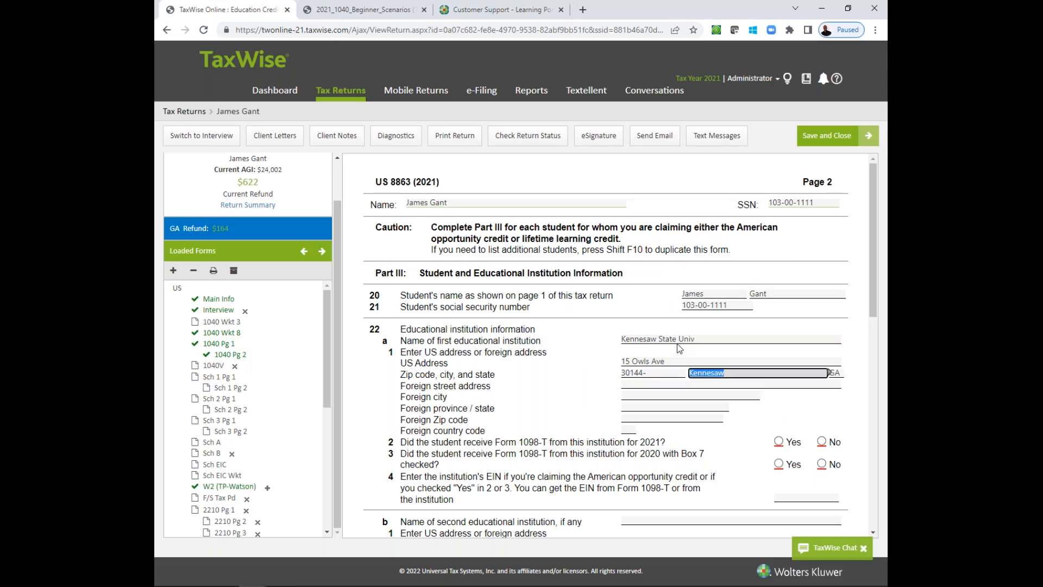
click(778, 442)
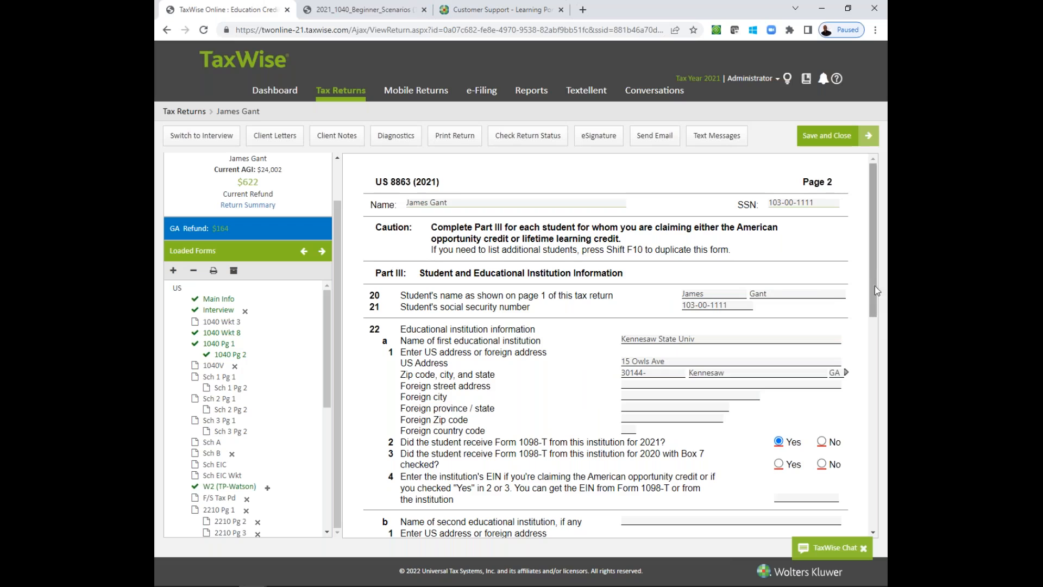
drag(874, 286, 871, 310)
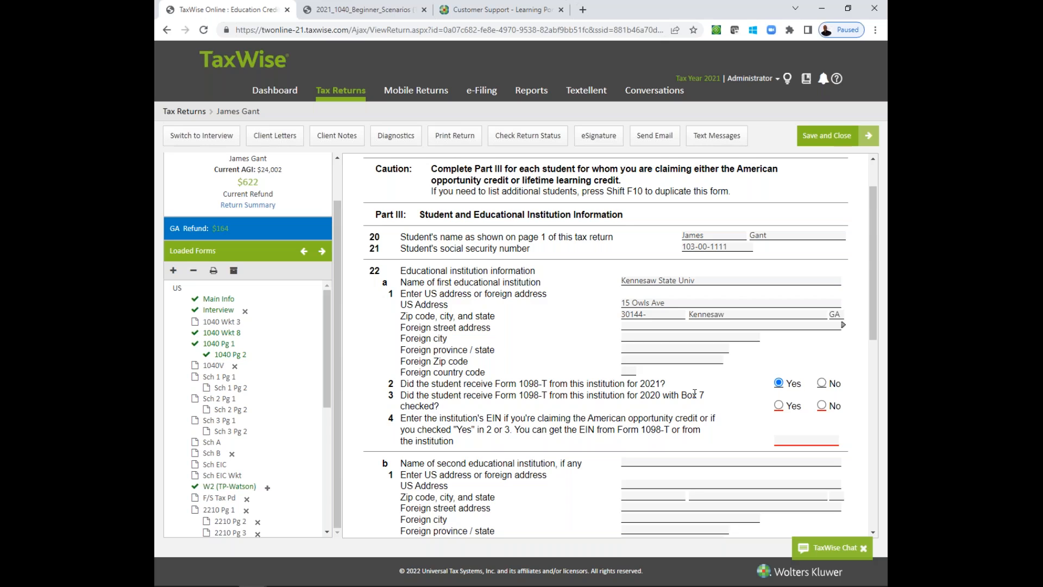
click(348, 10)
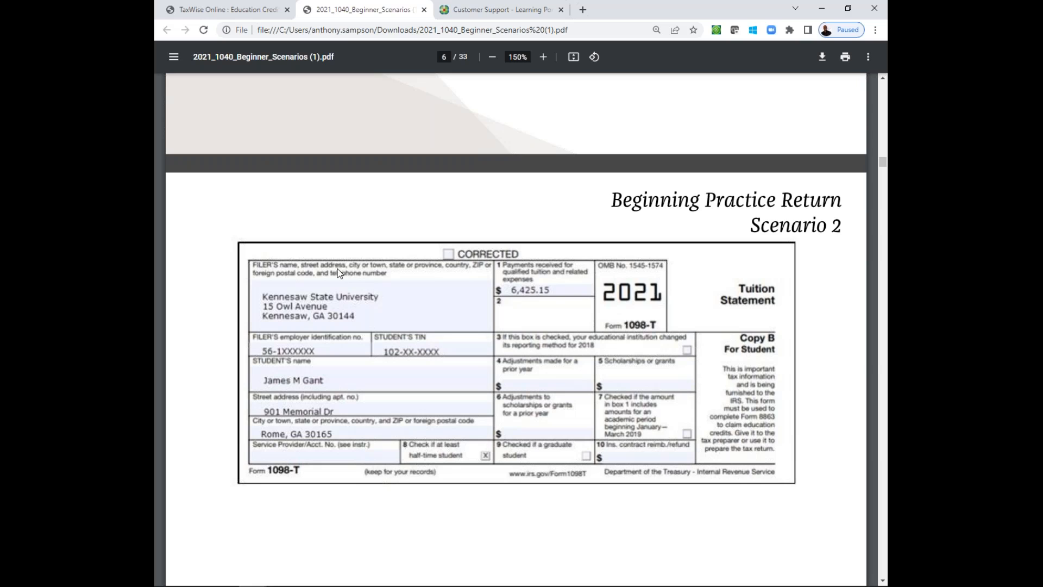
click(245, 8)
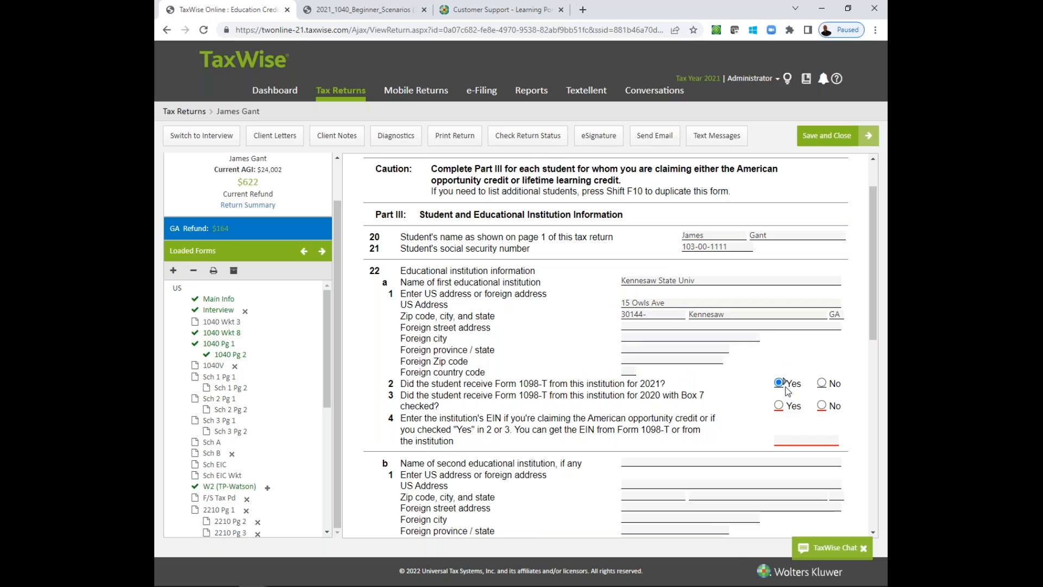
click(826, 404)
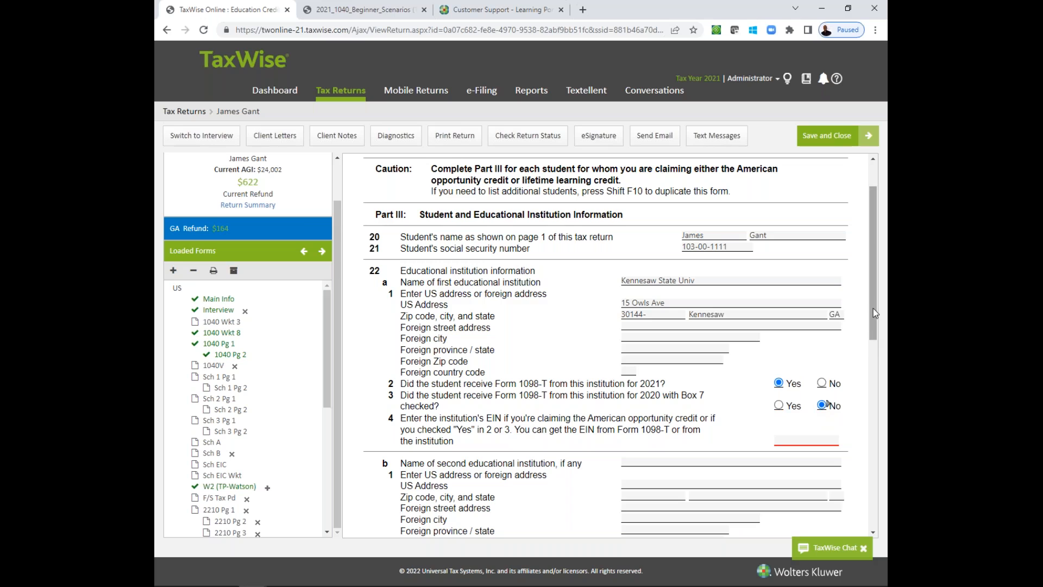
Enter the institution's EIN 56-1234567 on line 4
scroll(879, 316, down, 1)
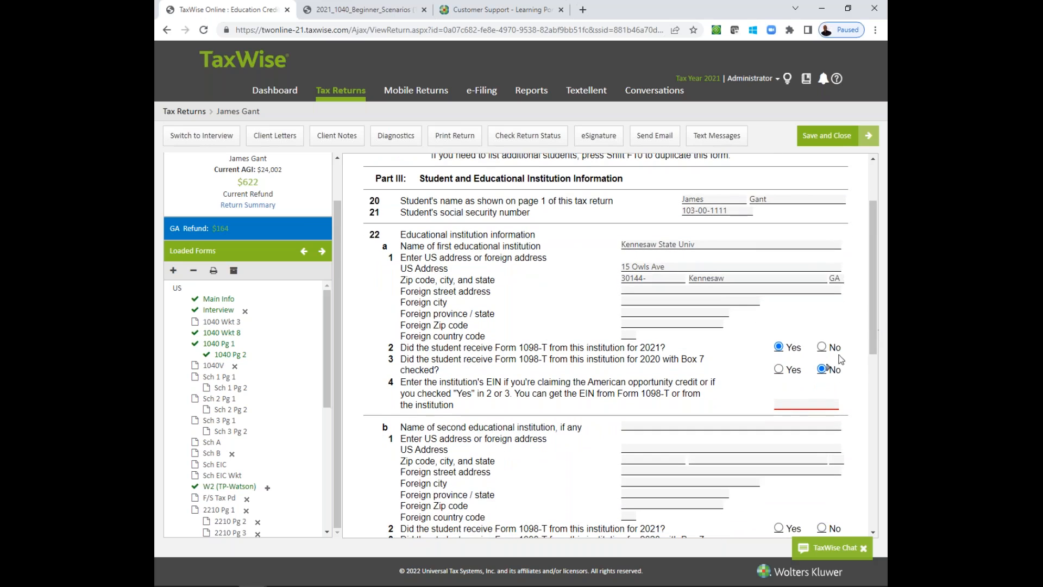
click(811, 403)
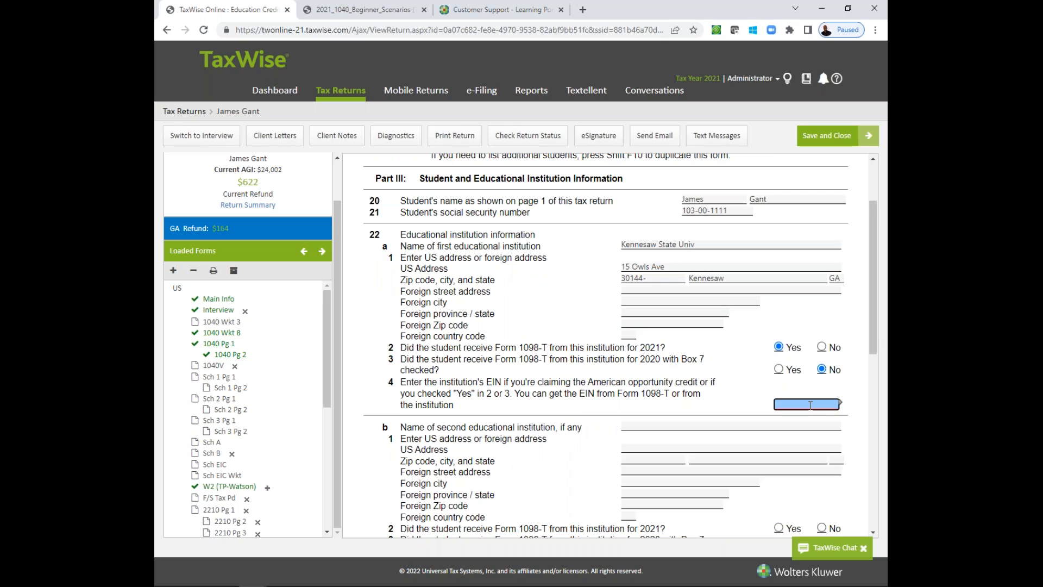
text(56-1234567)
key(Tab)
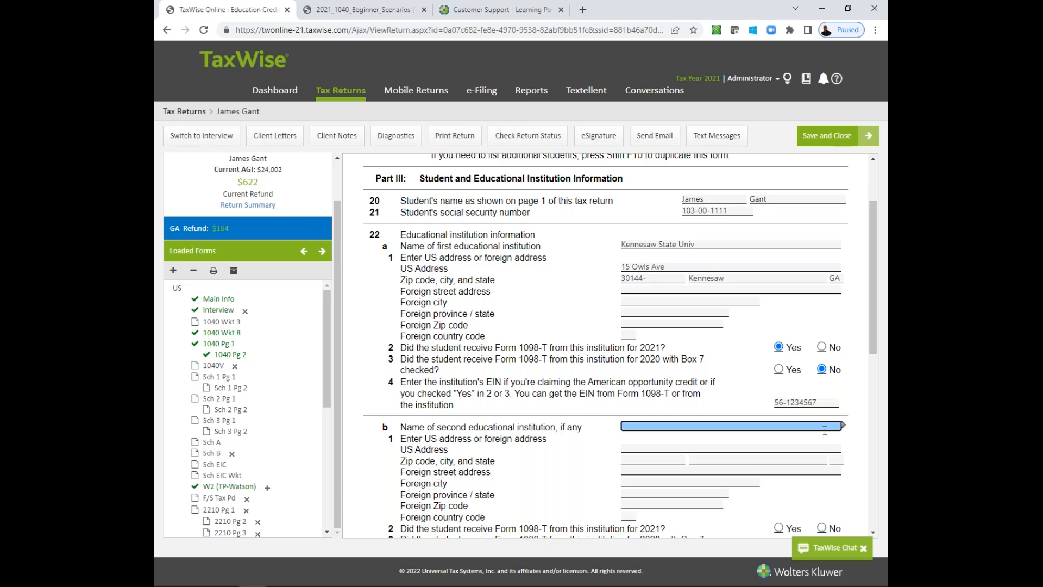
drag(872, 321, 871, 373)
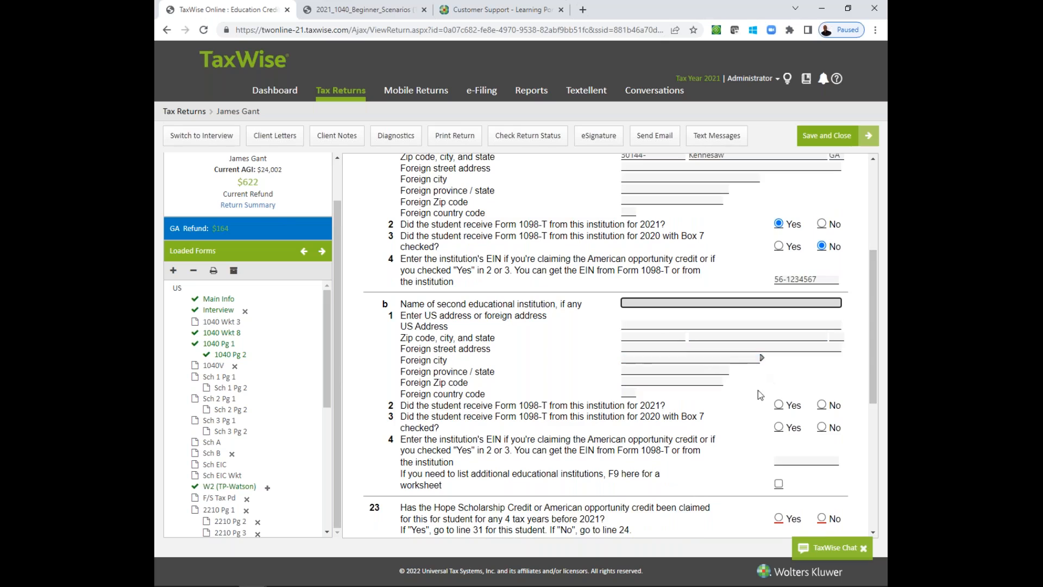
Answer No on line 23, Yes on line 24, and No on lines 25 and 26
drag(875, 318, 864, 390)
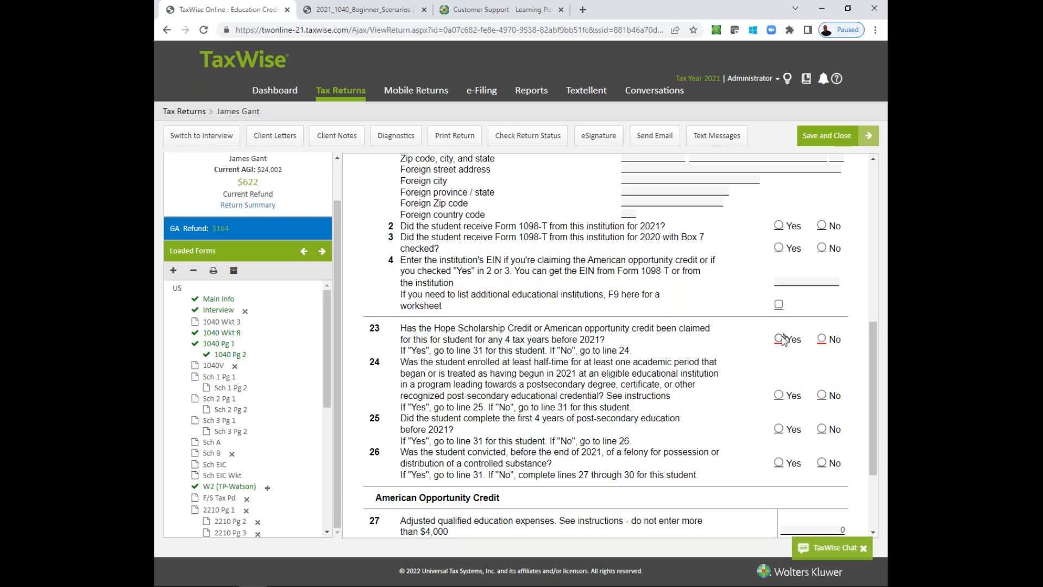
click(821, 338)
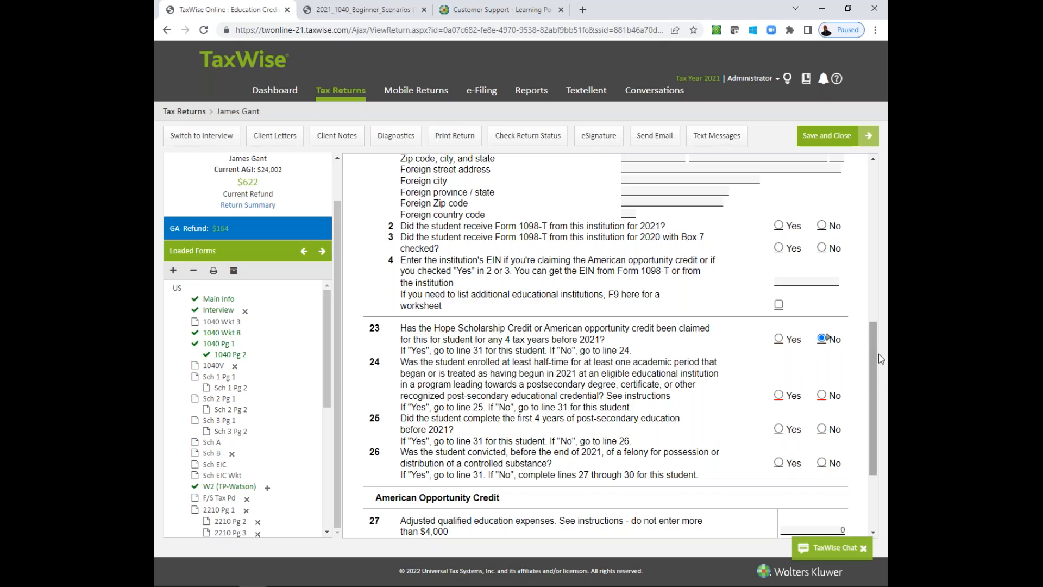
drag(874, 342, 875, 366)
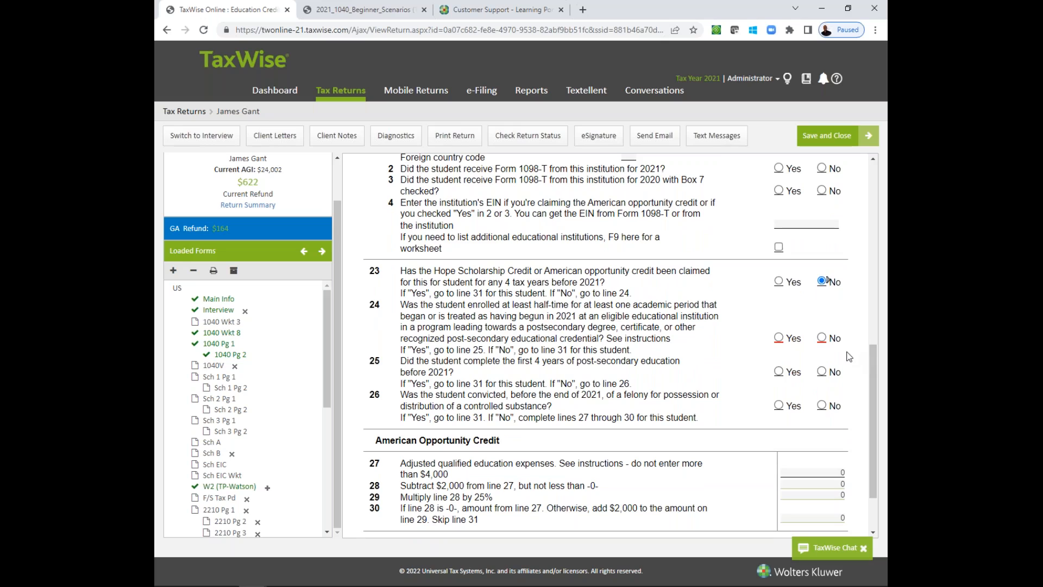
click(779, 338)
scroll(873, 358, down, 1)
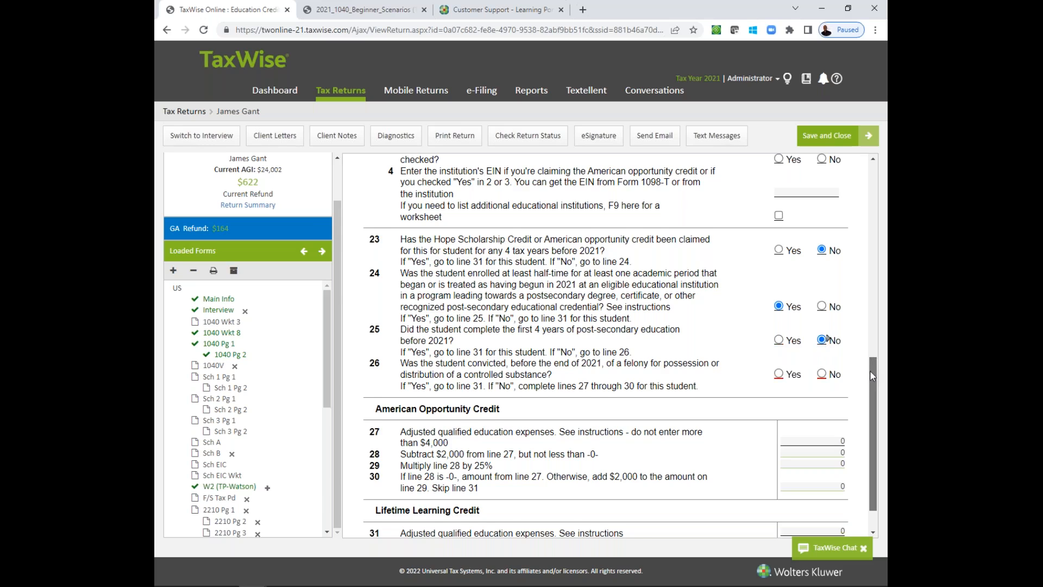
drag(869, 370, 871, 392)
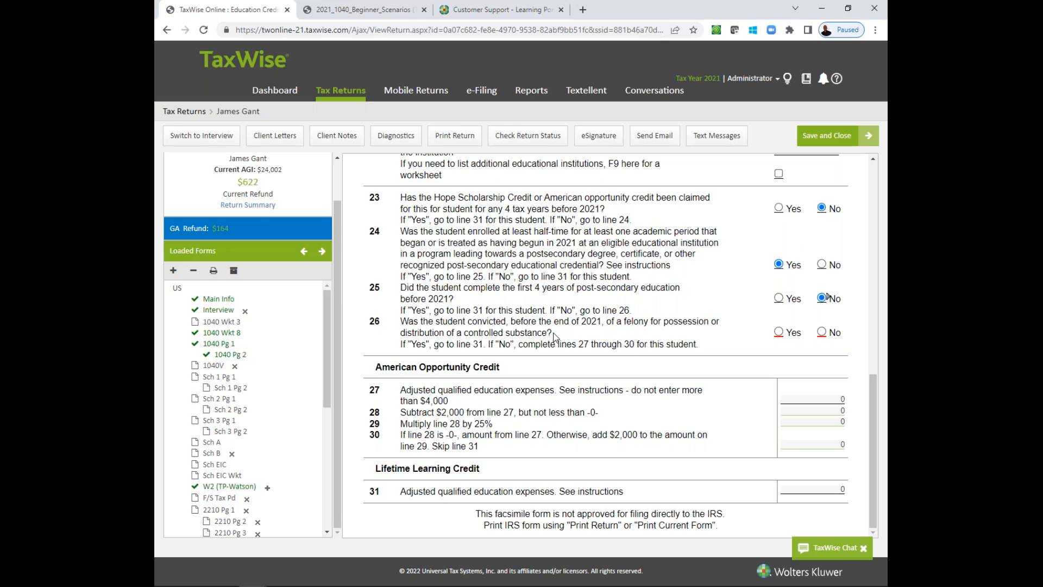
click(822, 331)
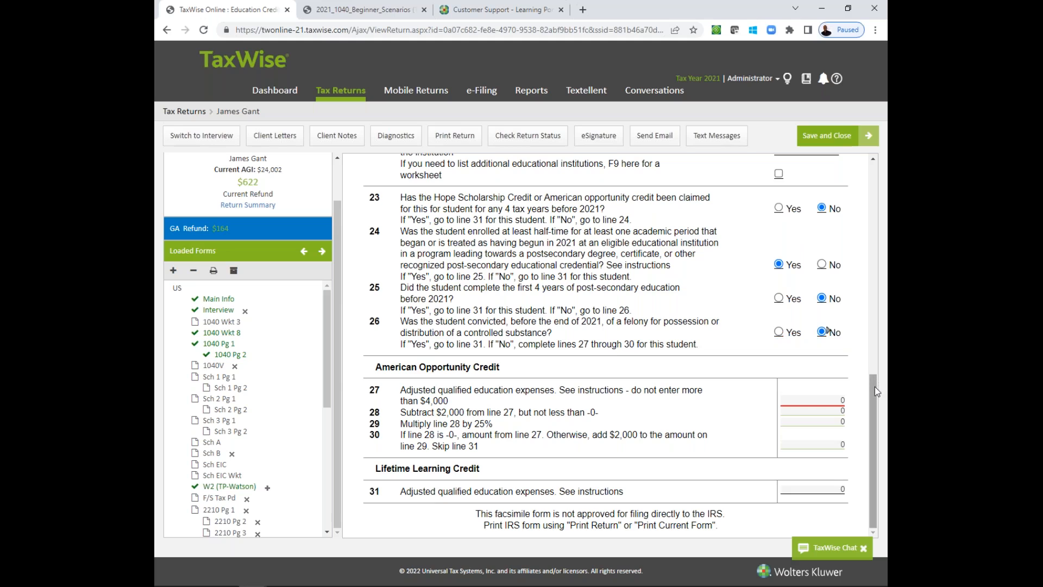
Enter 4000 qualified education expenses on line 27, checked against the 1098-T
click(829, 398)
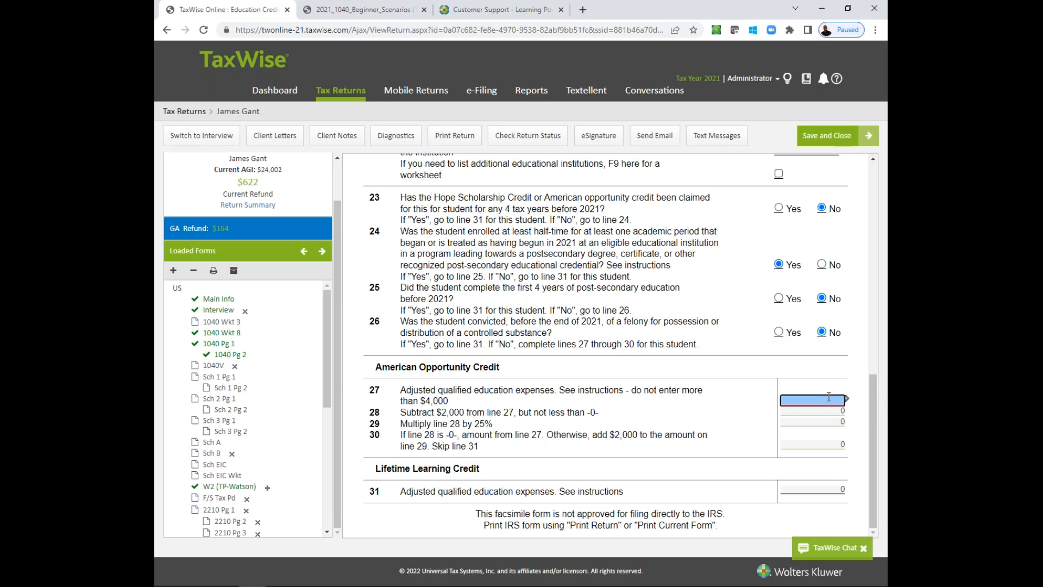
click(362, 10)
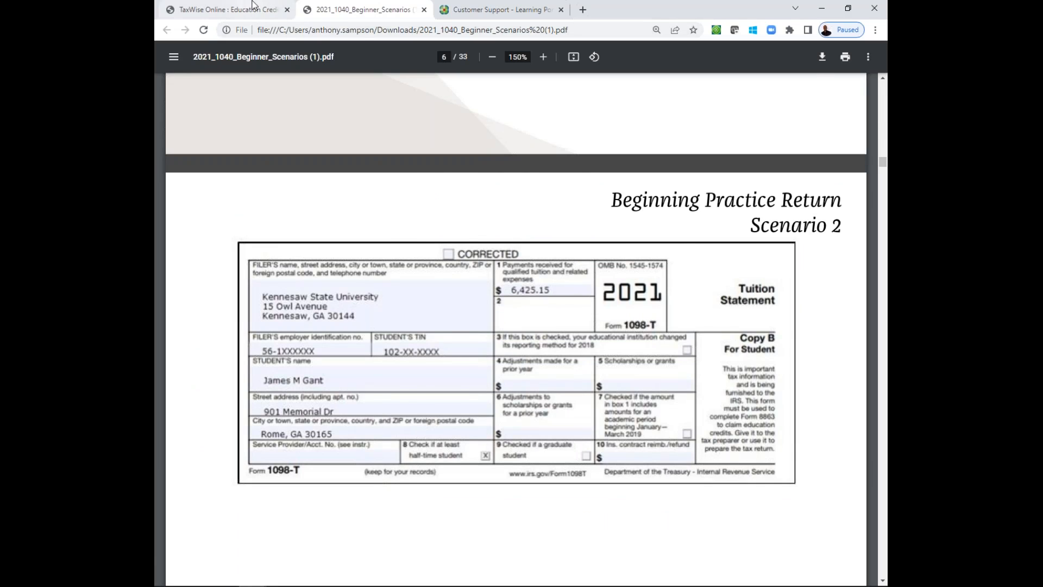
click(265, 11)
click(801, 403)
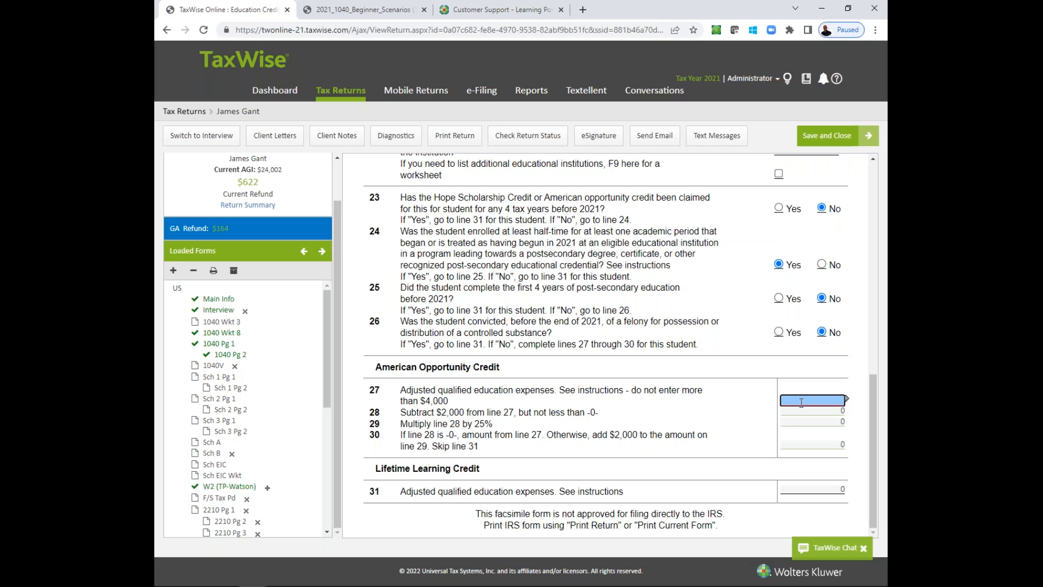
text(4000)
key(Tab)
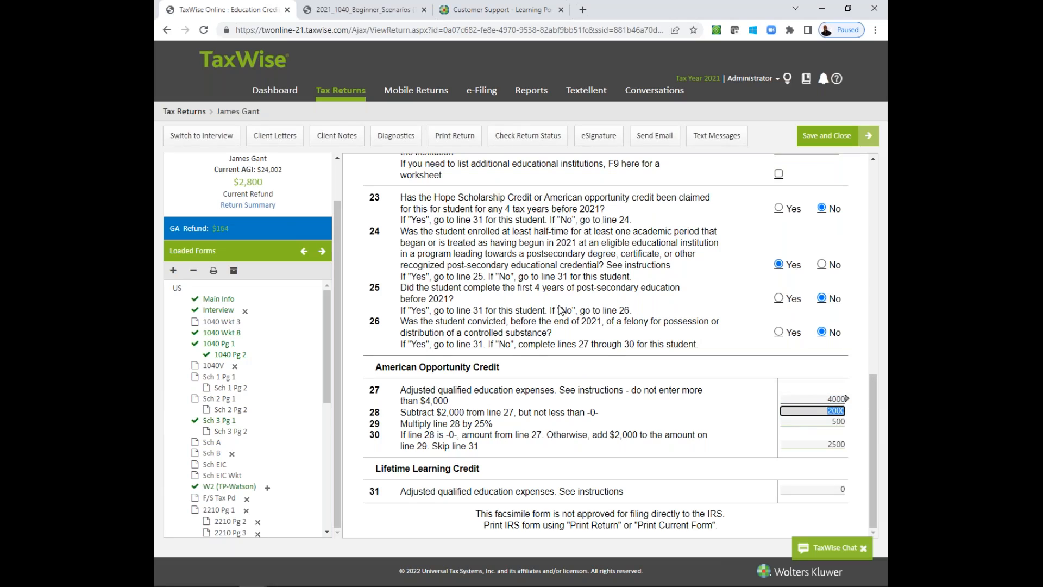
Verify the 2500 American opportunity credit against the 1098-T and 1095-A in the scenario PDF
click(374, 8)
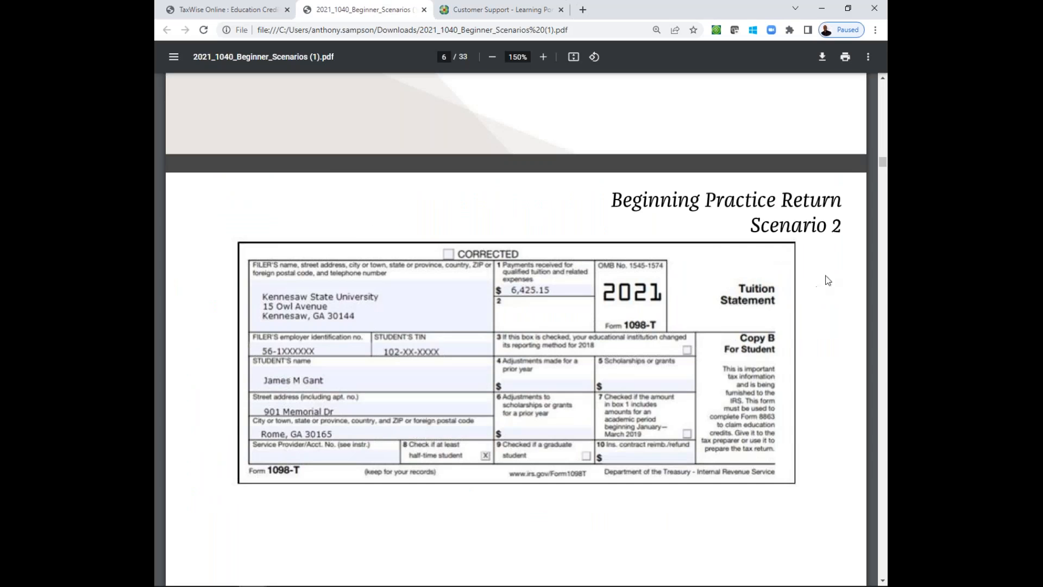
drag(883, 162, 884, 181)
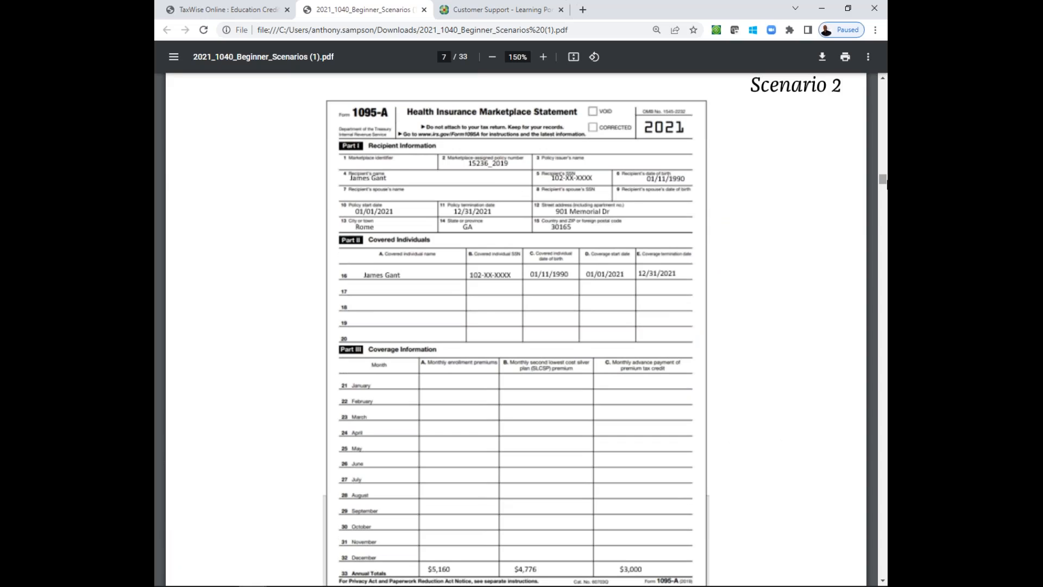
click(258, 5)
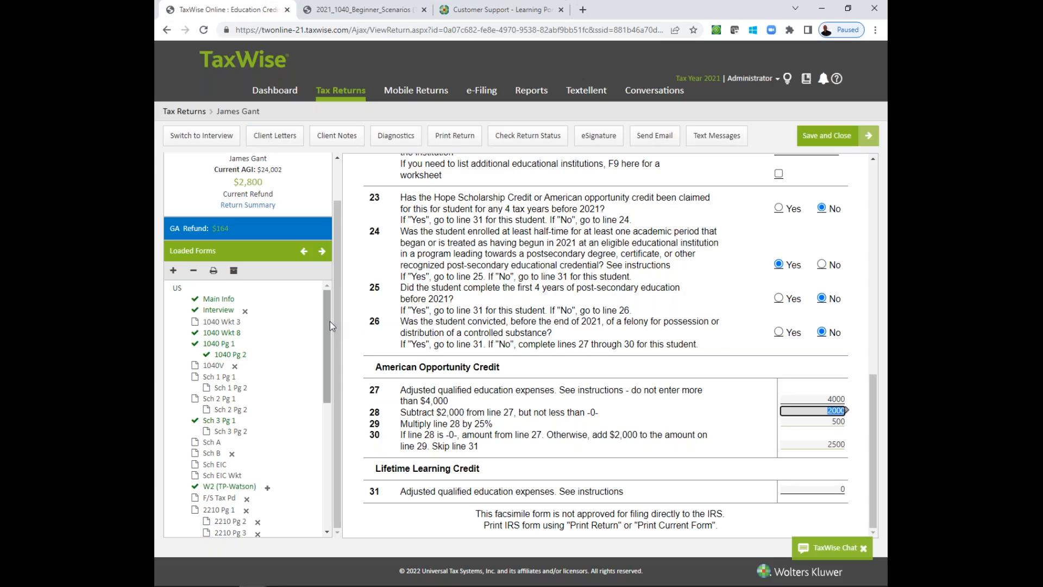
drag(330, 321, 289, 396)
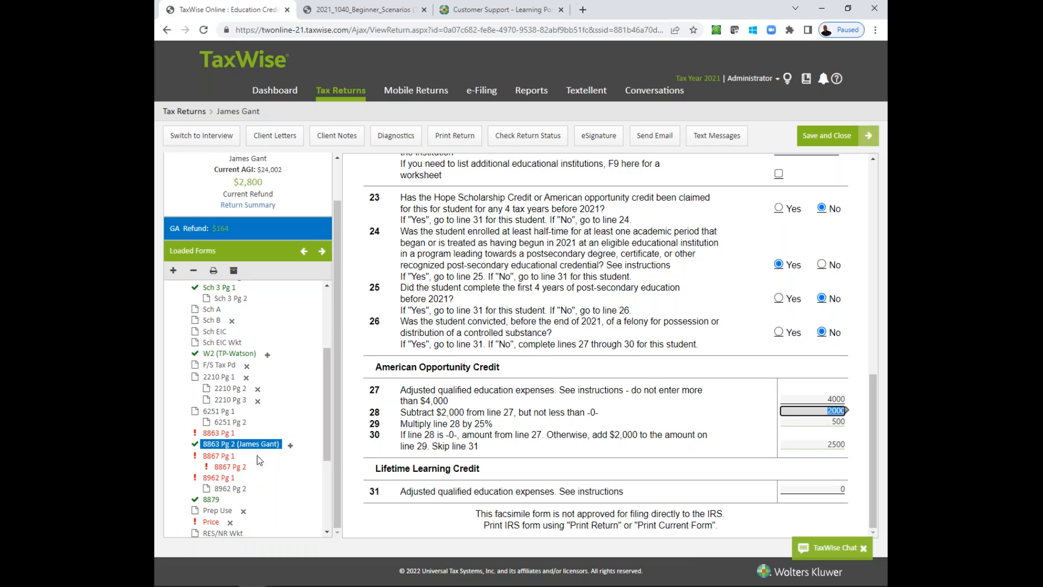
Open Form 8962 and review the tax family size and Modified AGI values
click(218, 478)
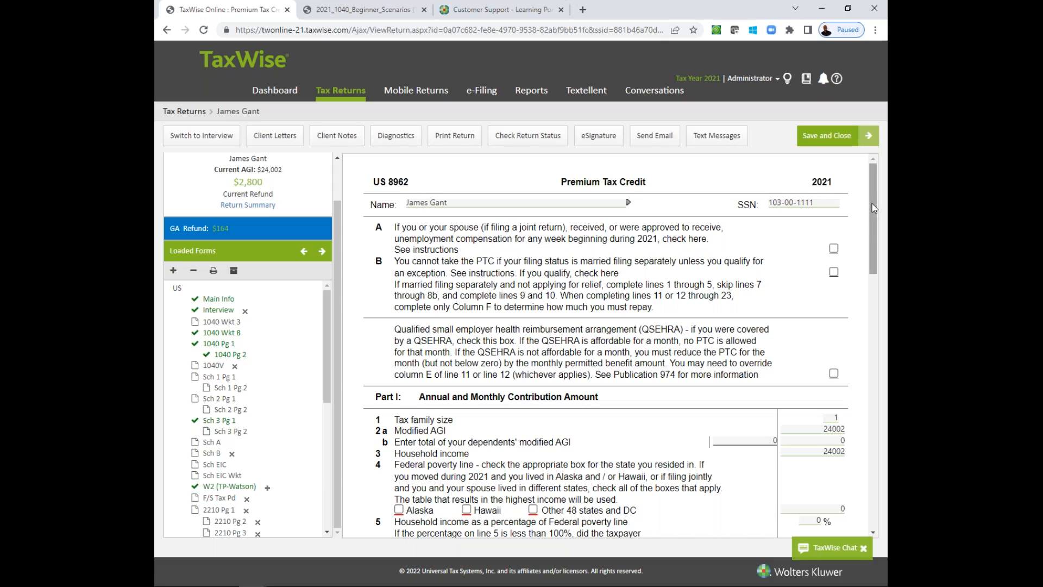
scroll(872, 218, down, 2)
drag(873, 218, 872, 239)
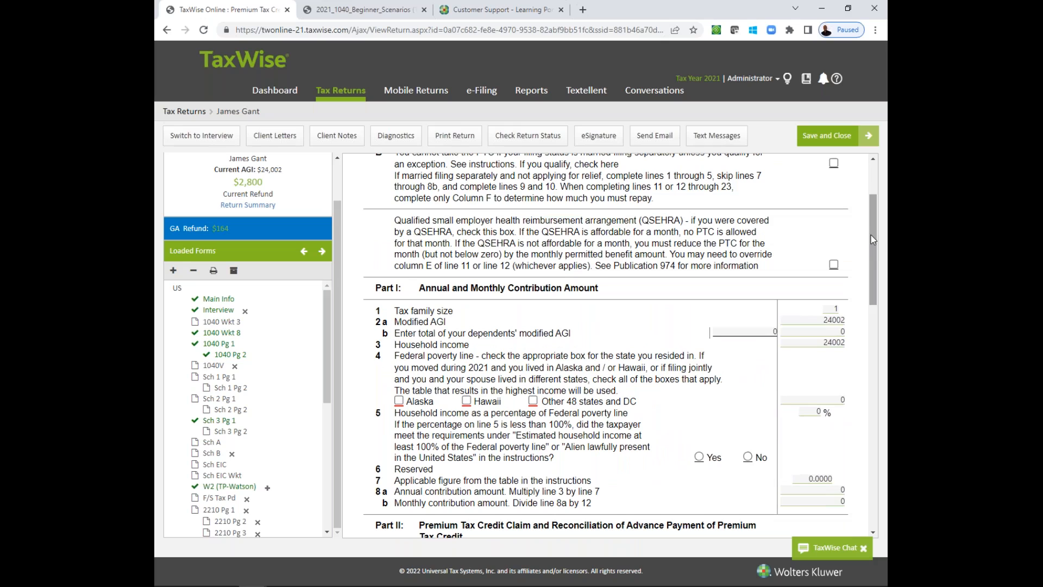
click(831, 308)
click(844, 319)
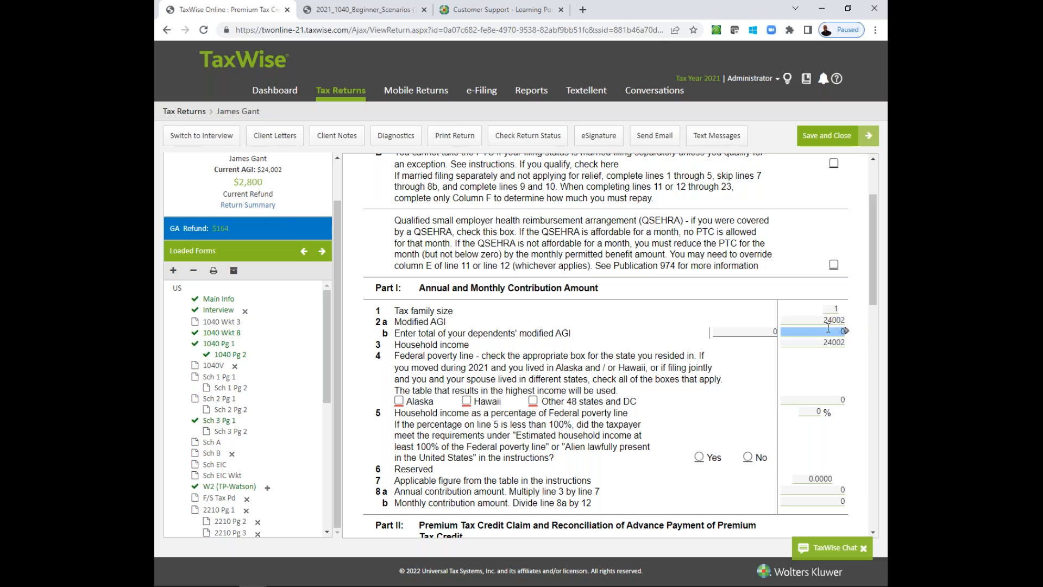
click(831, 308)
key(Return)
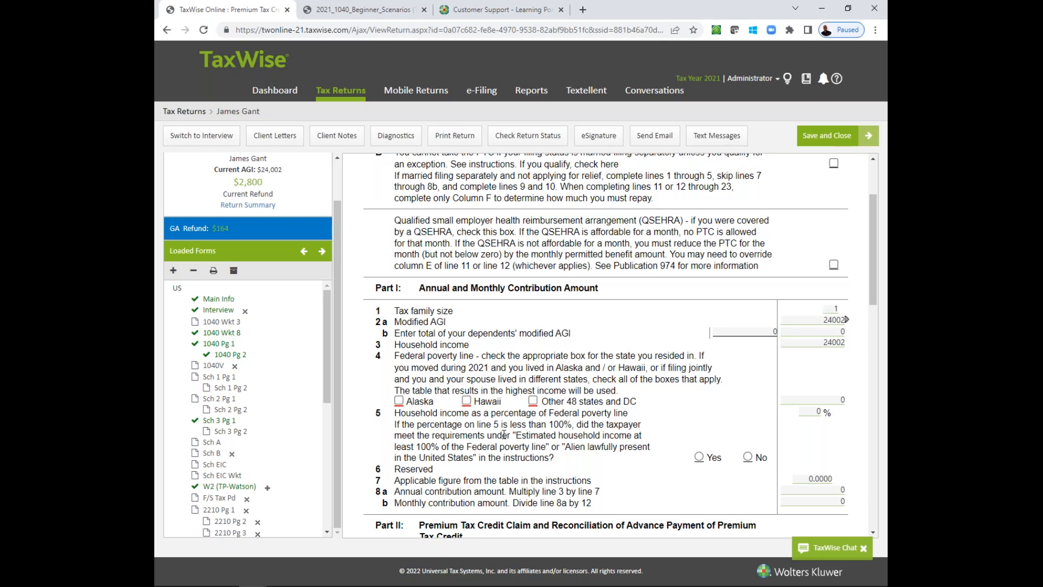
key(Return)
Set the line 4 poverty line to Other 48 states and DC, giving 188%
click(533, 400)
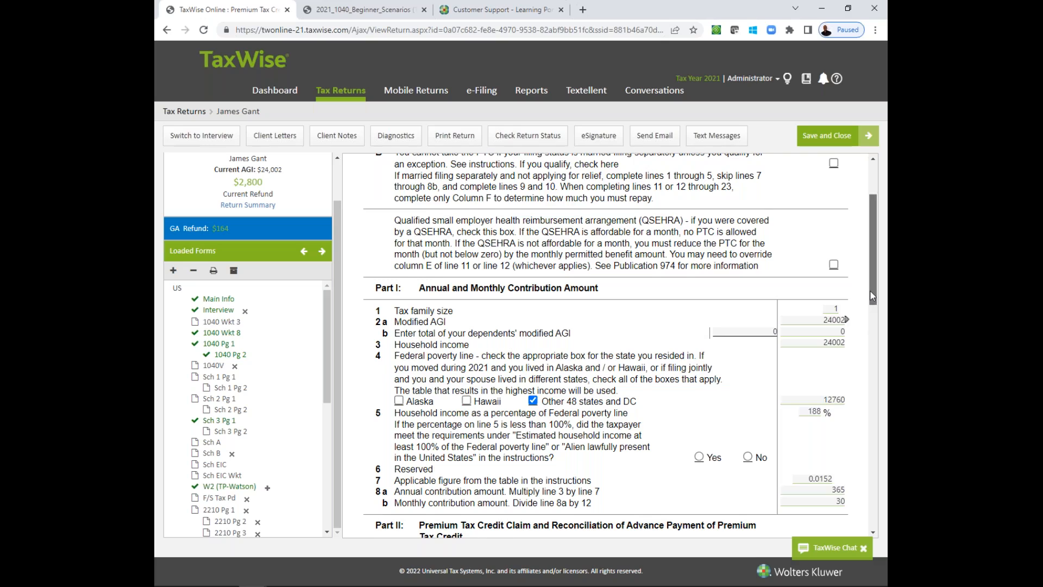
drag(870, 291, 872, 345)
scroll(679, 291, down, 3)
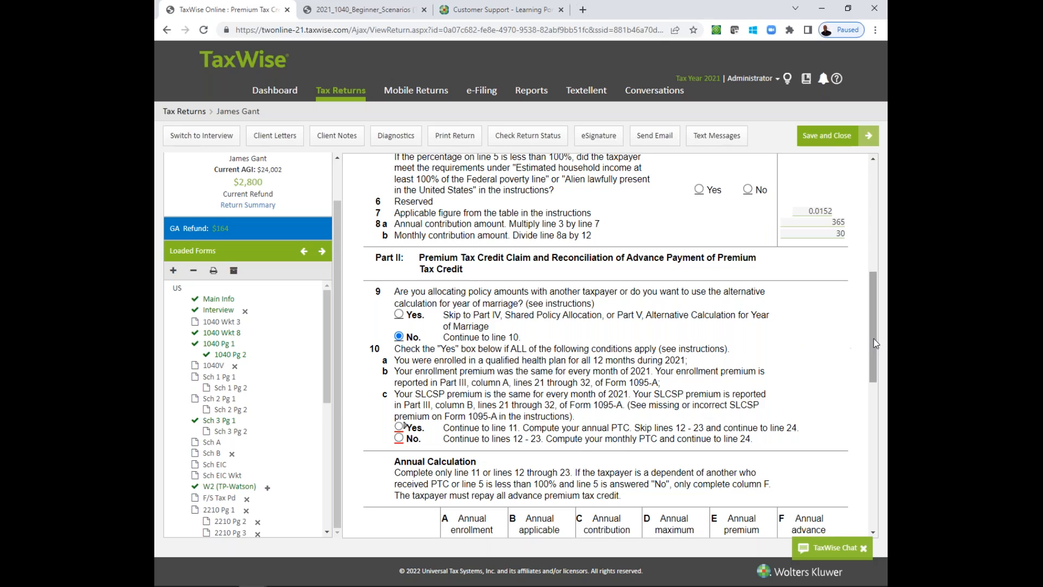
scroll(875, 345, down, 2)
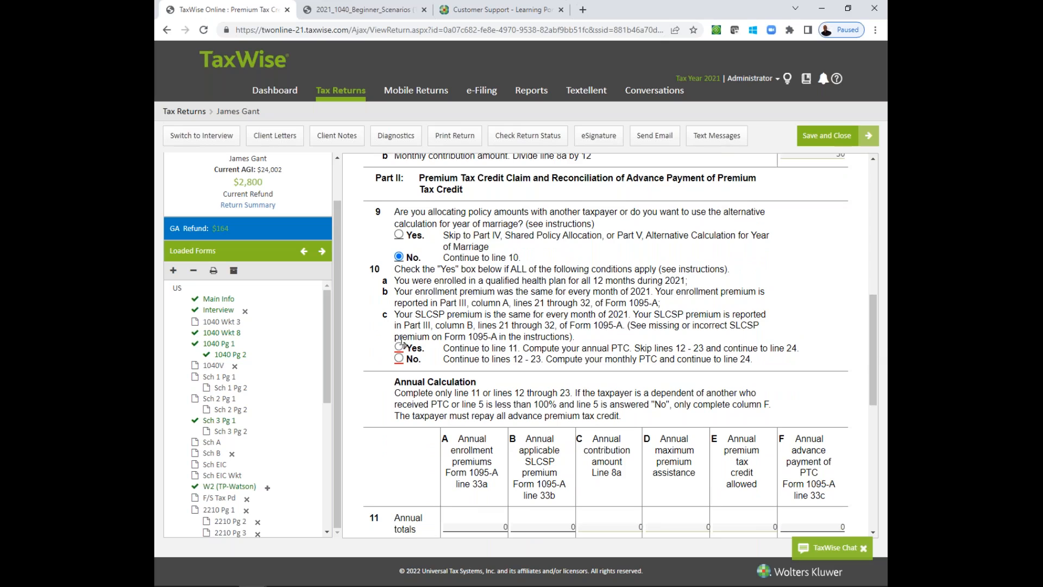
Answer Yes on Form 8962 line 10 after comparing against the 1095-A annual totals
click(399, 360)
drag(871, 388, 871, 414)
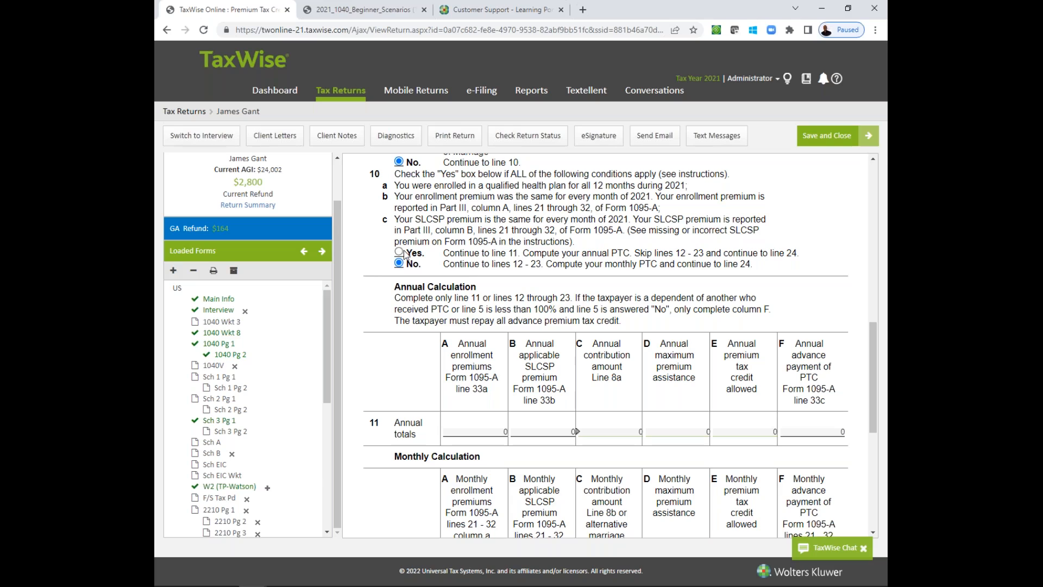
click(387, 9)
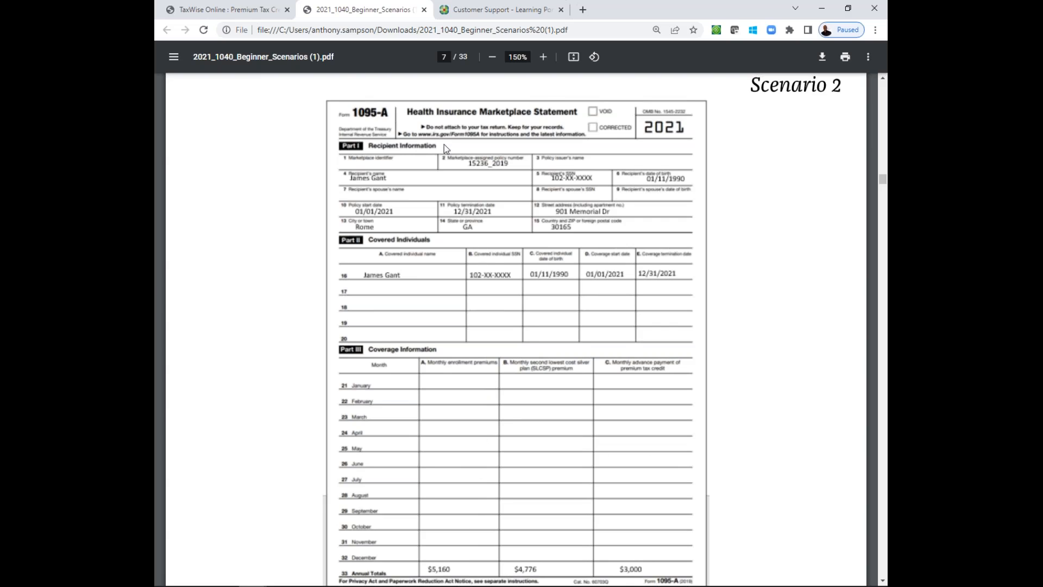
click(251, 10)
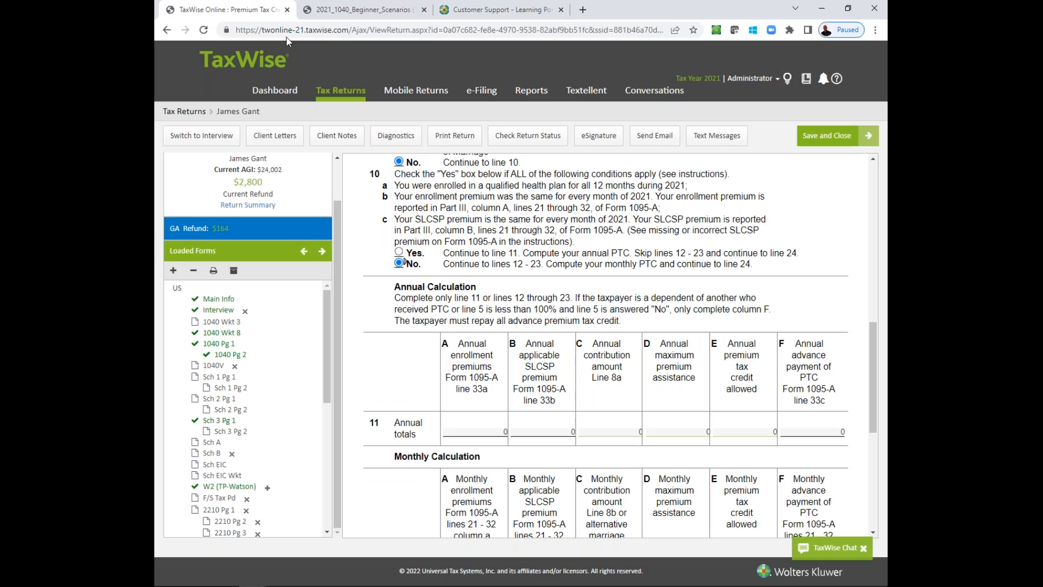
drag(872, 376, 865, 439)
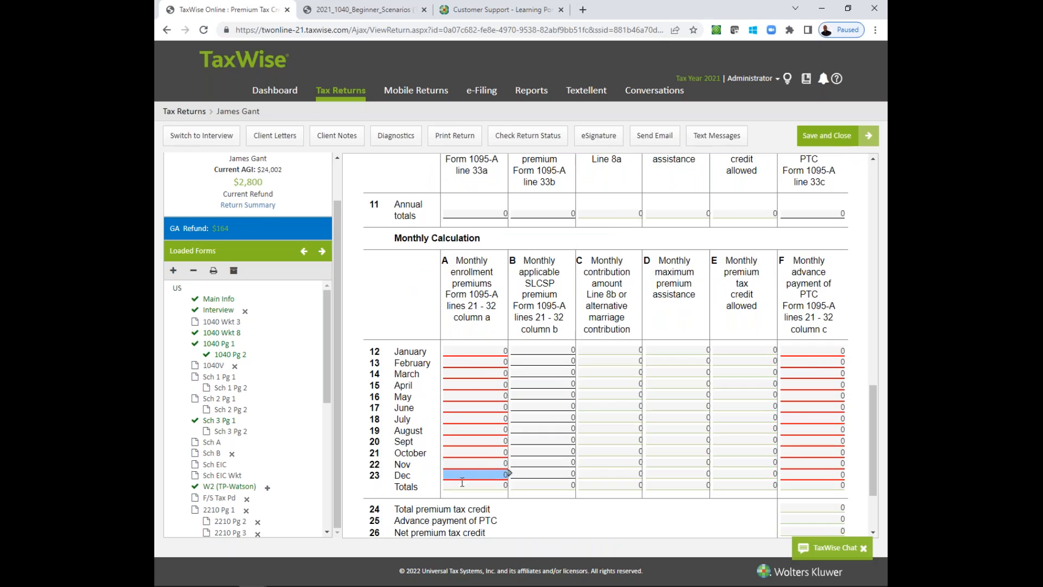
drag(872, 397, 879, 343)
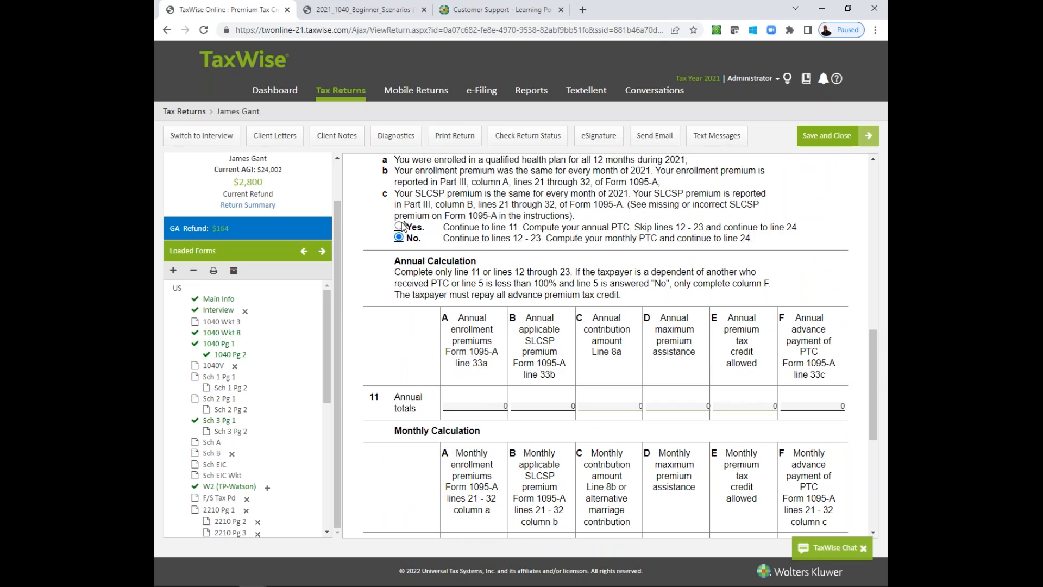
click(400, 226)
click(404, 9)
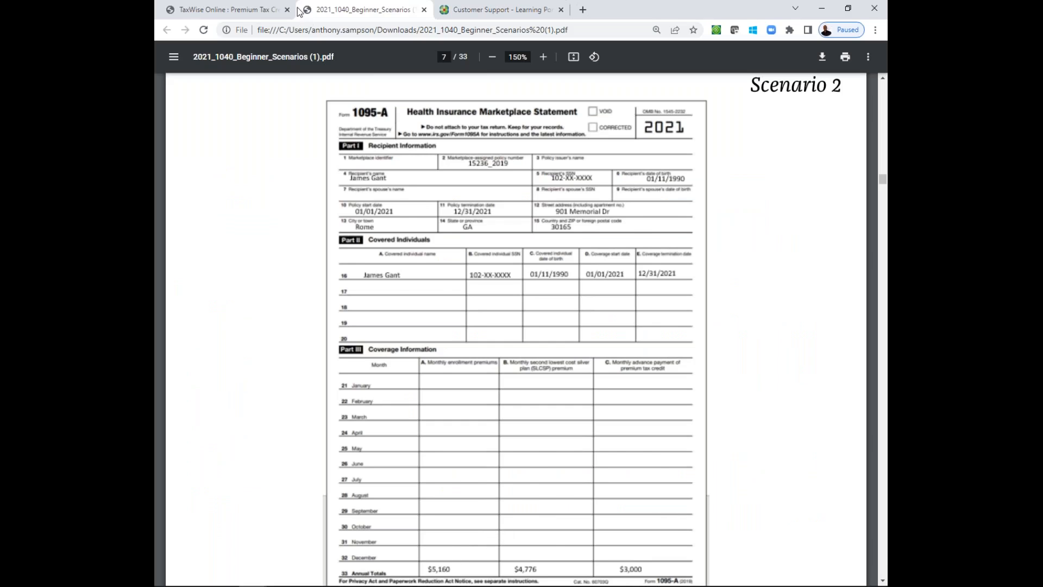
Enter line 11 annual premiums of 5160 and the 4776 SLCSP total from the 1095-A
click(255, 9)
click(484, 406)
click(483, 406)
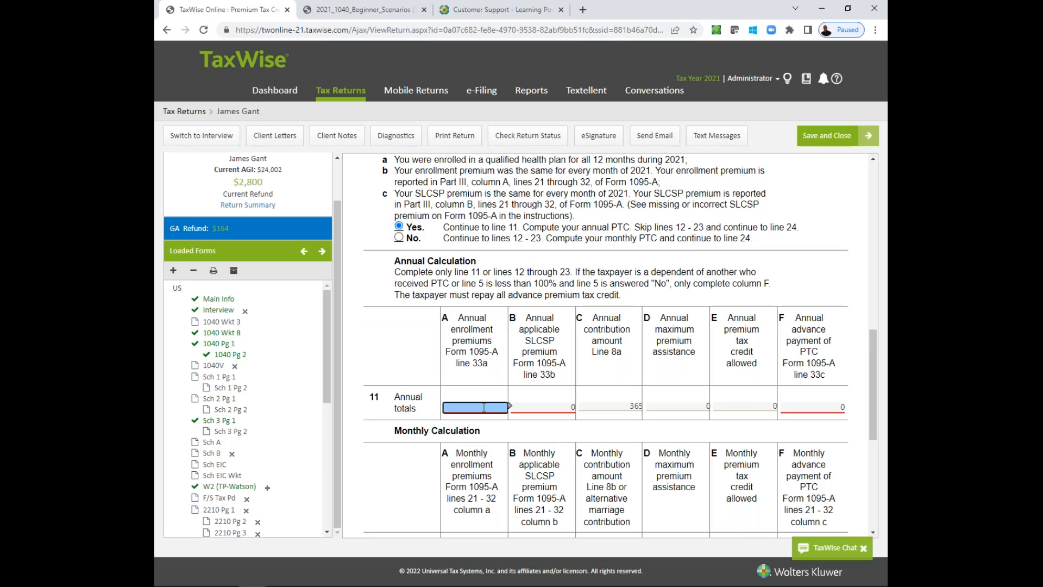
text(5160)
key(Tab)
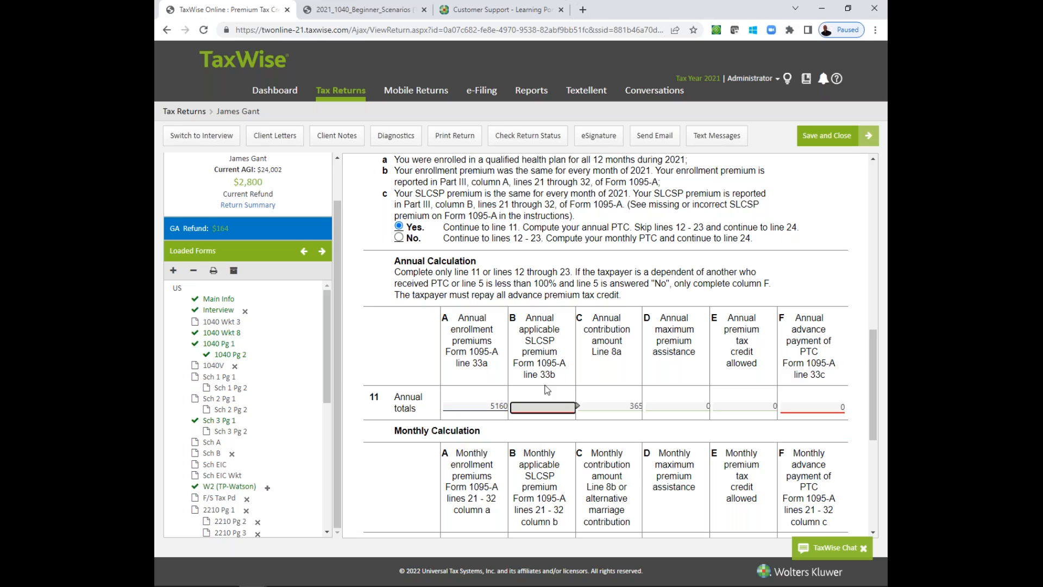
click(364, 9)
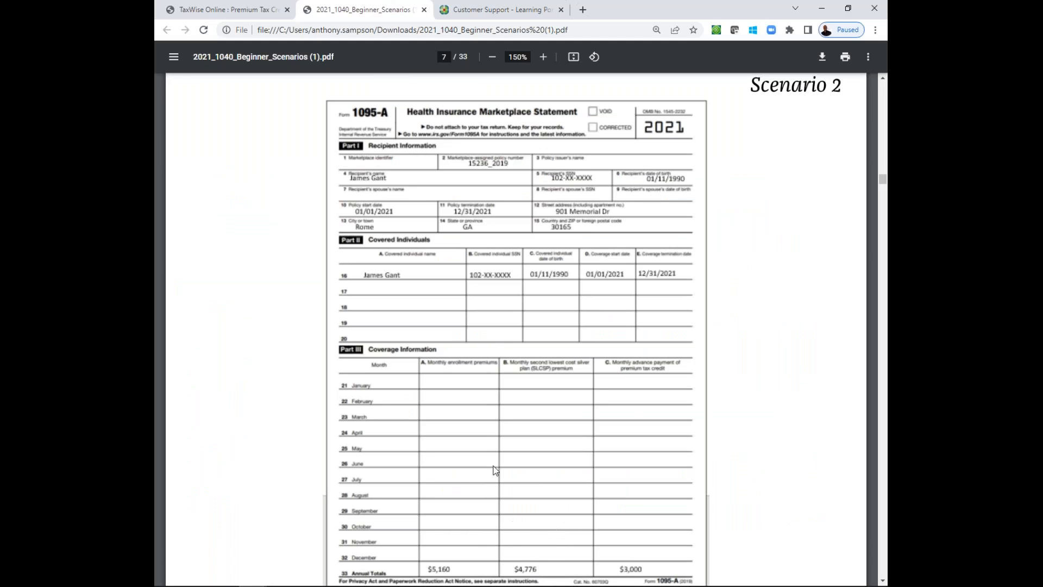
click(247, 6)
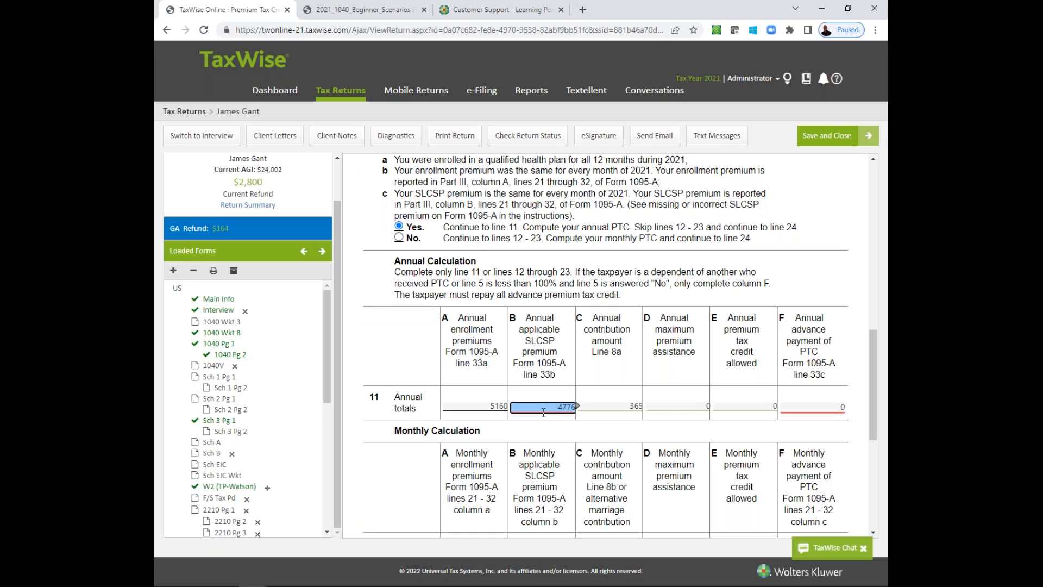
key(Tab)
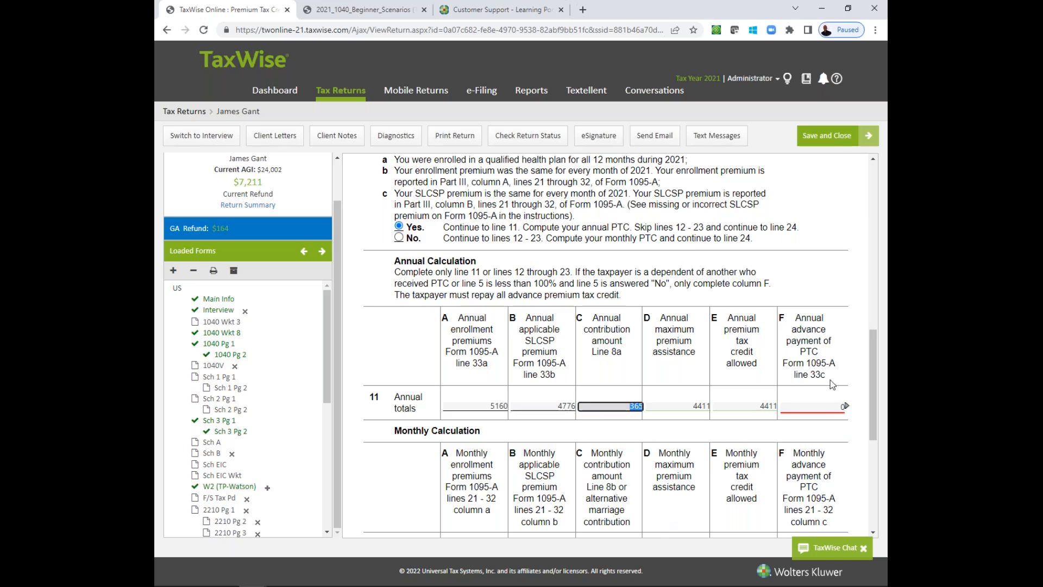
Enter the 3000 advance premium tax credit in line 11 column F
click(337, 6)
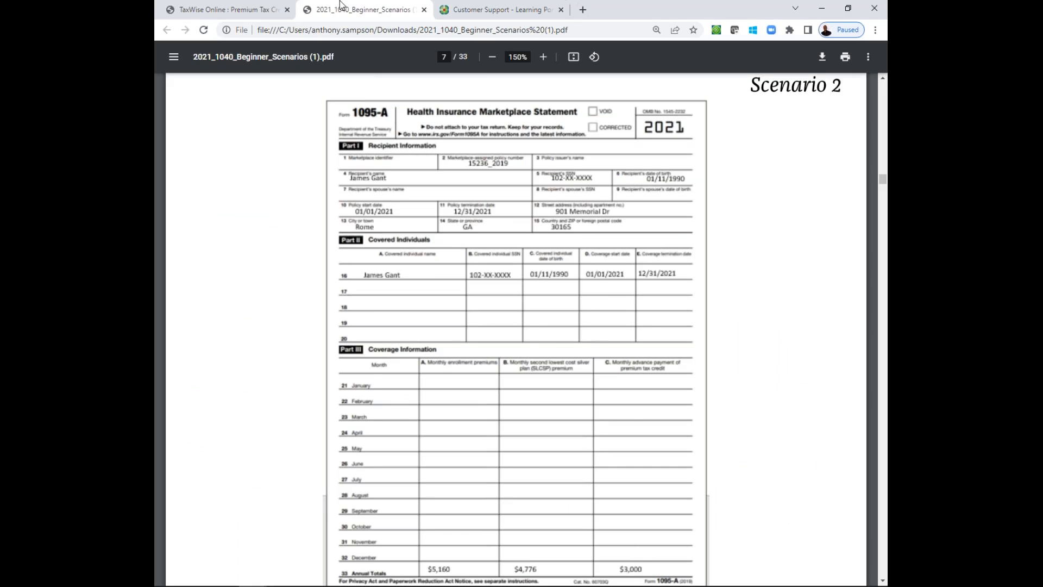
click(266, 5)
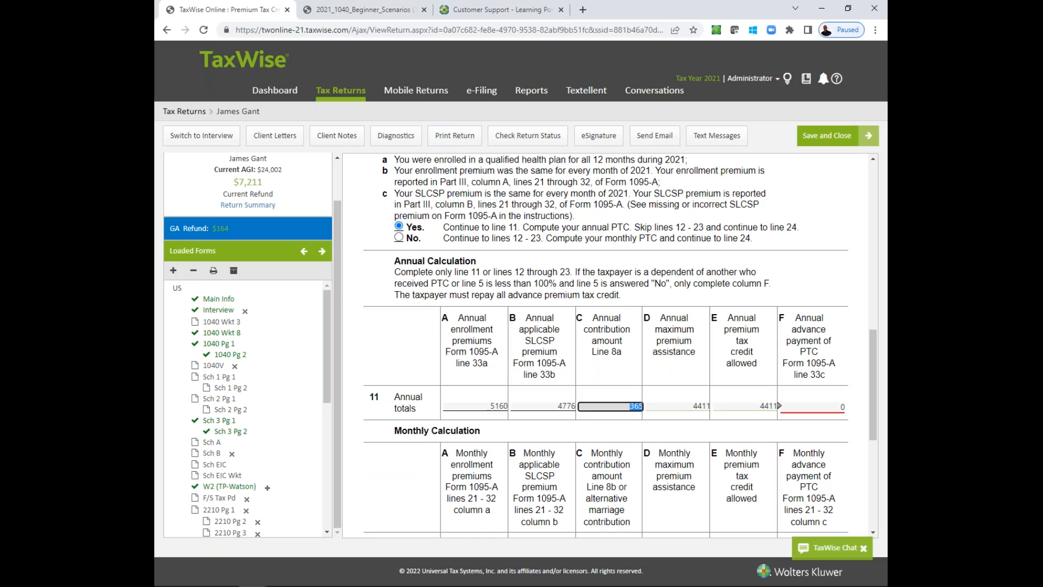
click(791, 408)
text(3000)
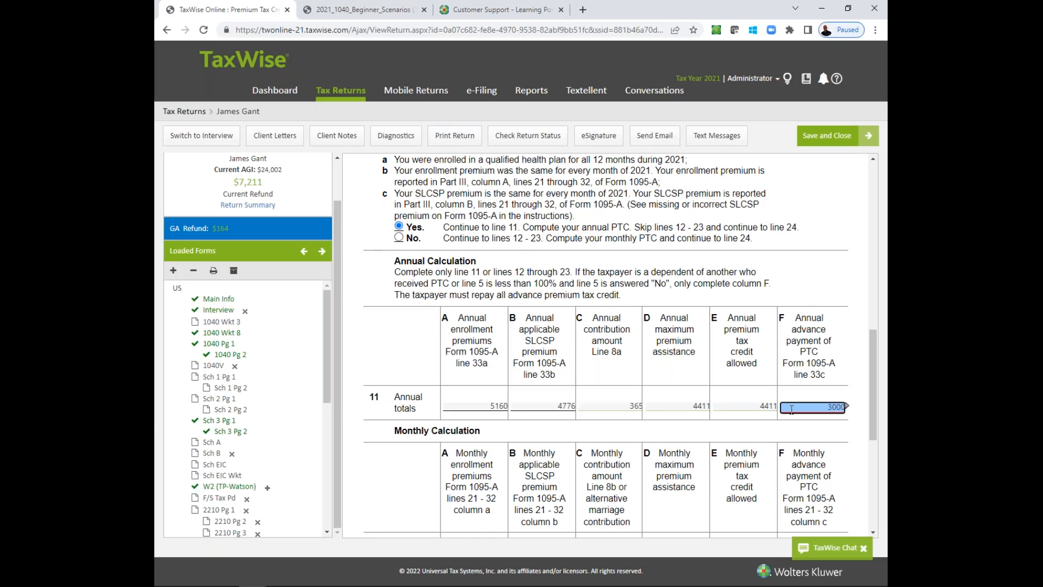
key(Return)
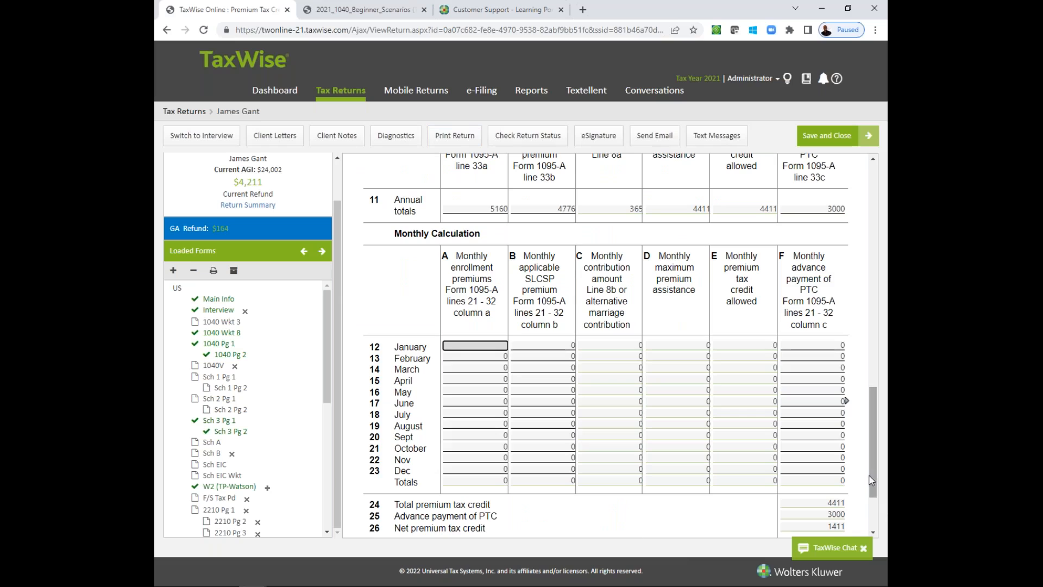
Check the column D and F totals and the line 24 total premium tax credit
scroll(874, 436, up, 3)
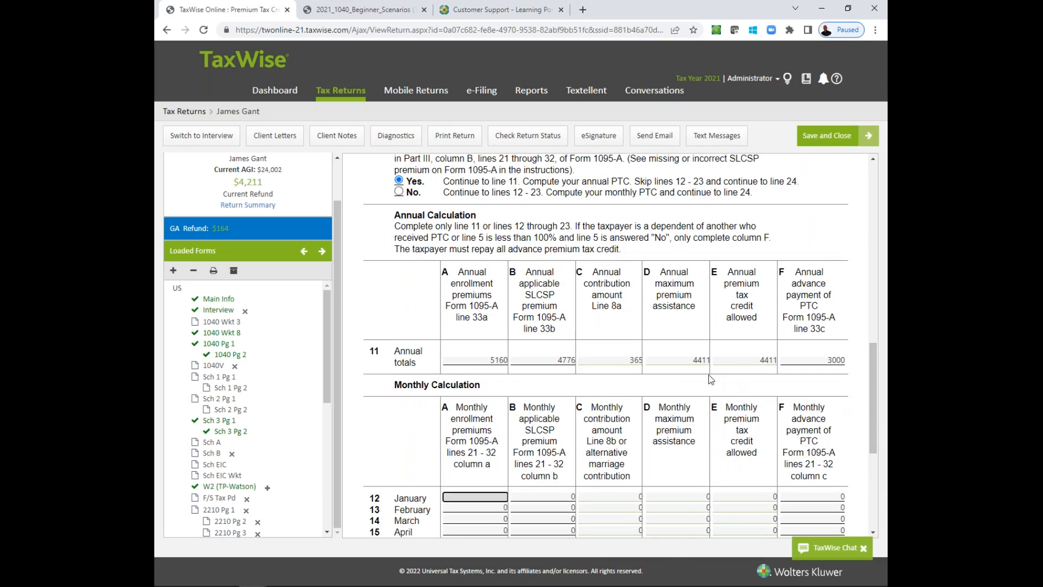
click(696, 357)
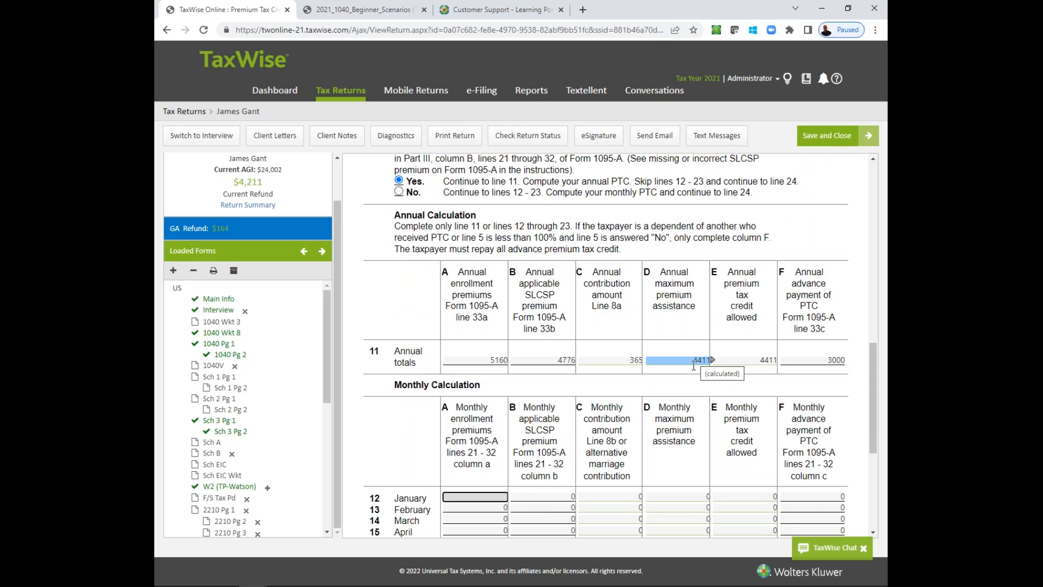
click(804, 357)
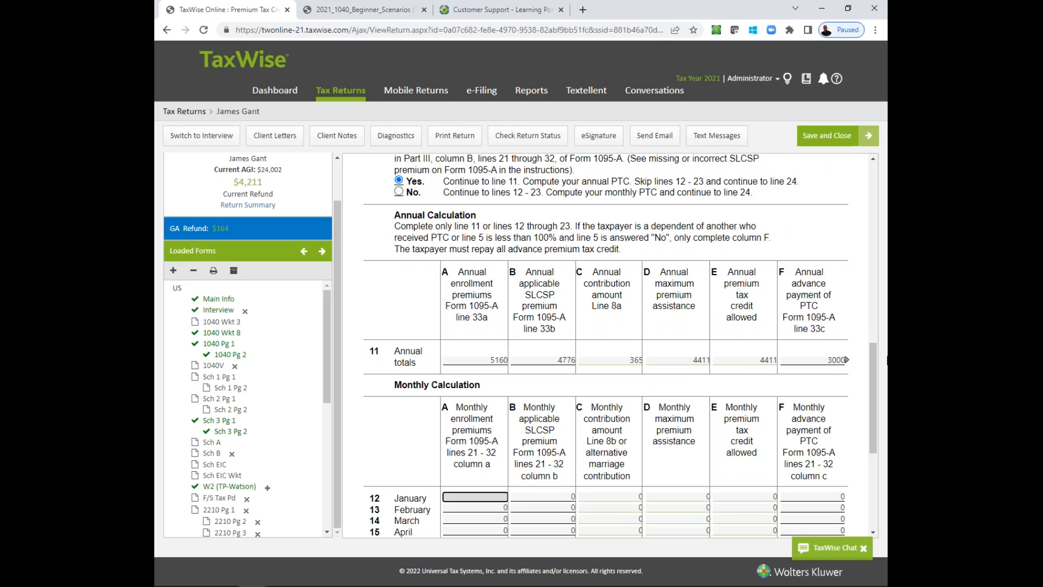
drag(872, 359, 868, 424)
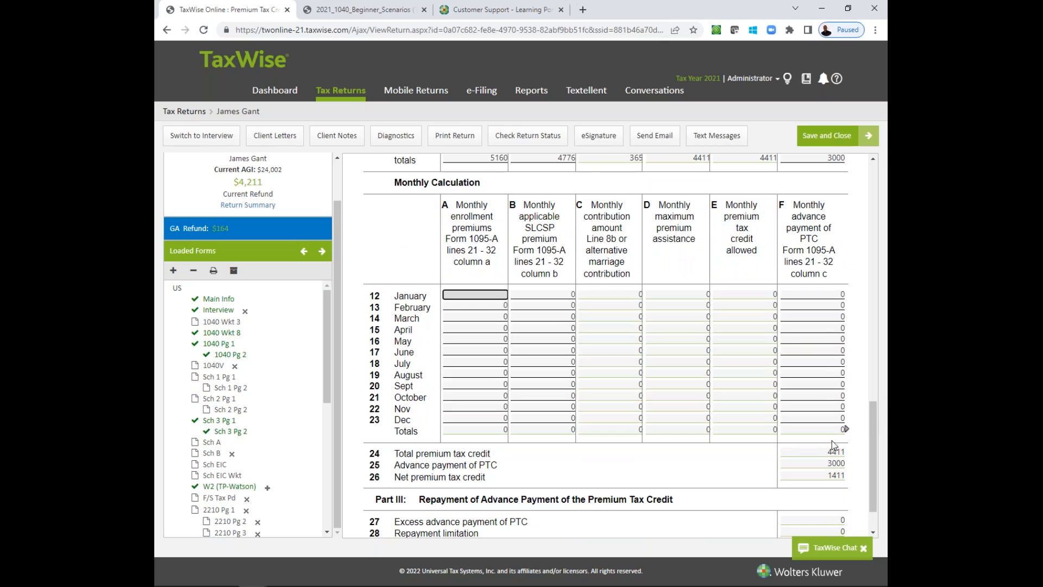
click(830, 451)
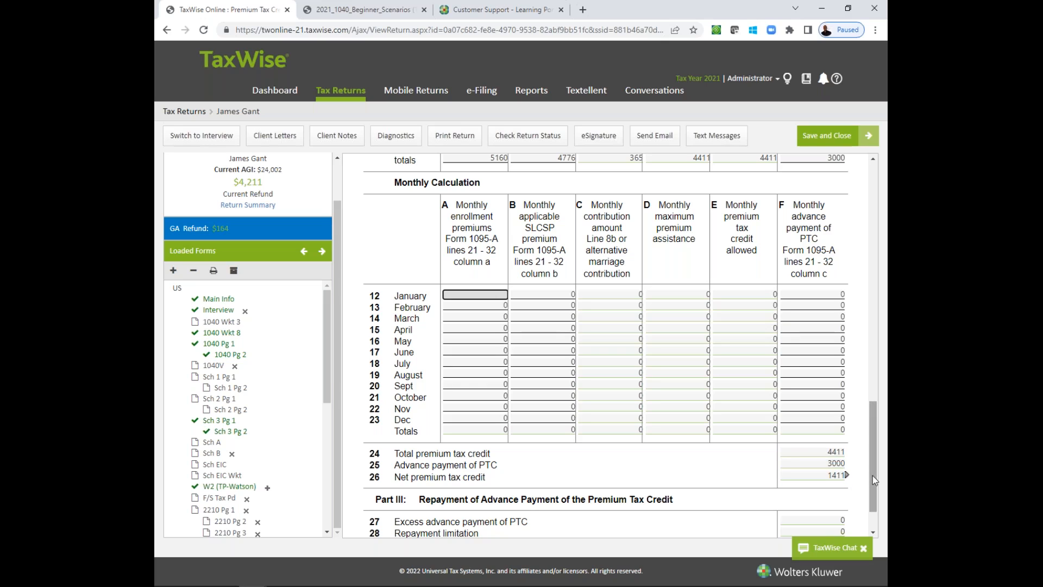
scroll(874, 486, down, 1)
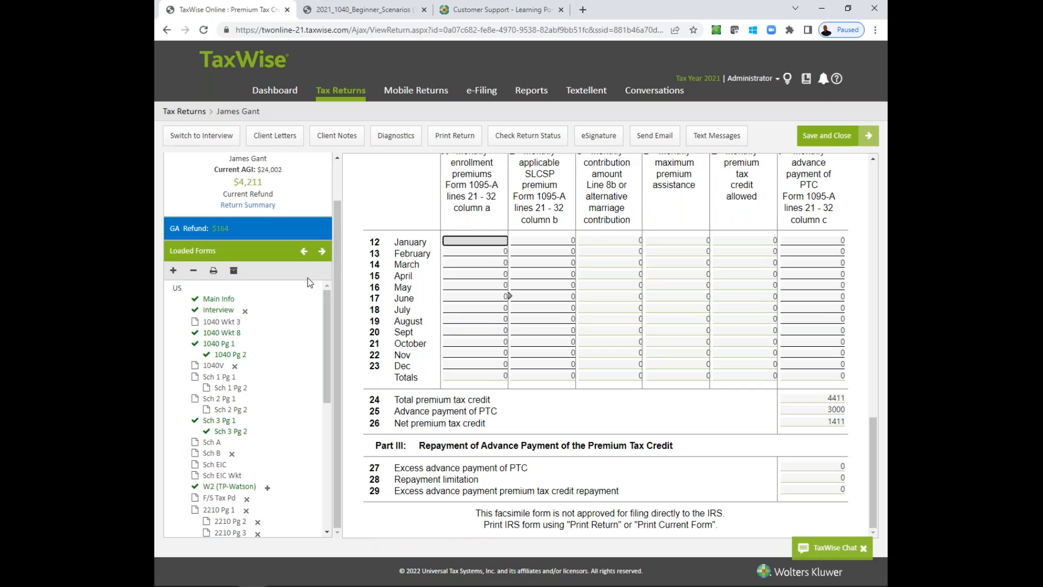
scroll(340, 261, up, 1)
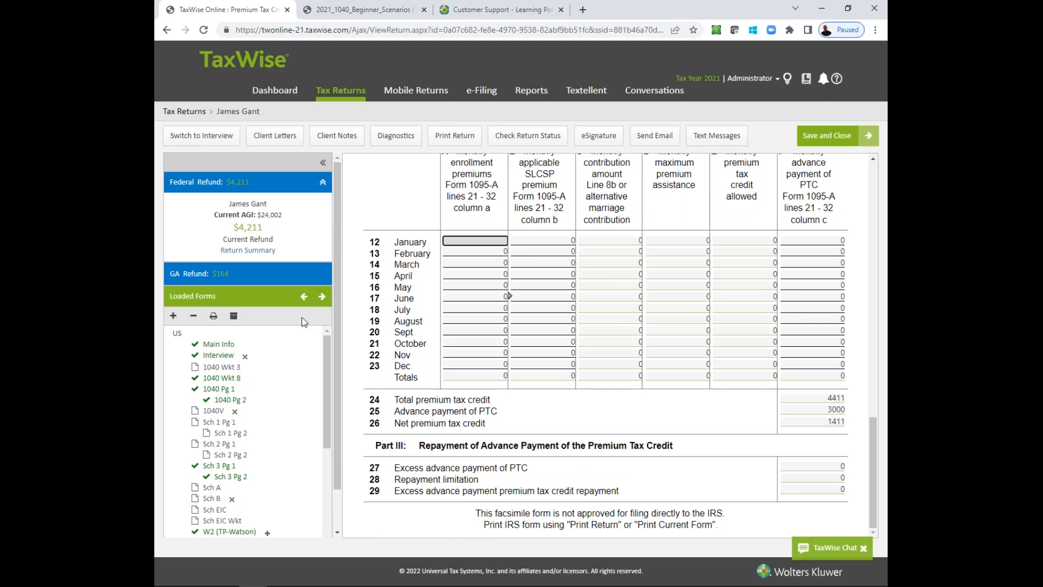
drag(324, 354, 266, 436)
Bring up Form 8867 and review its checklist, including the CTC / Additional CTC checkbox
click(227, 453)
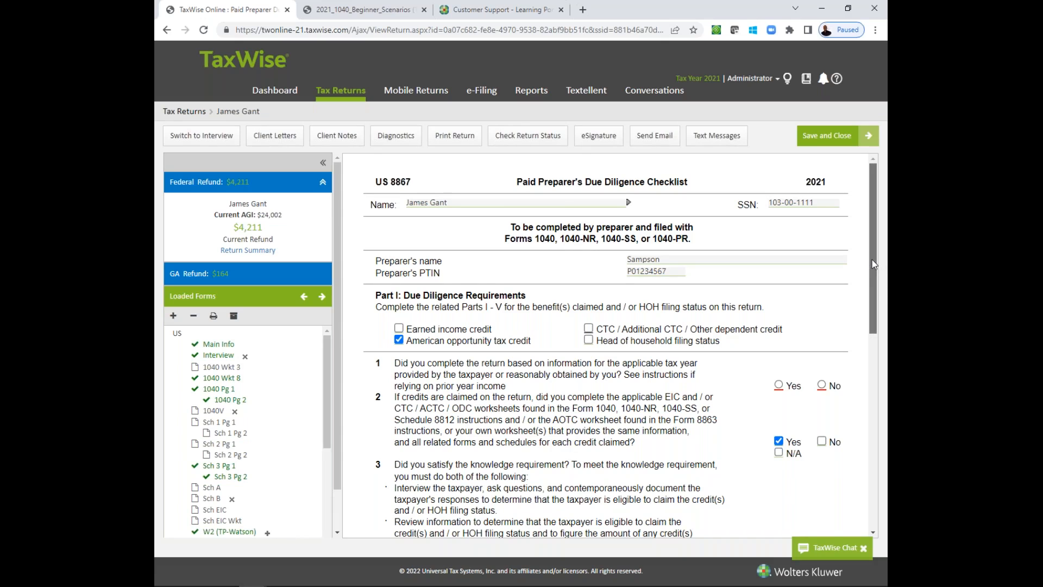
drag(873, 260, 873, 275)
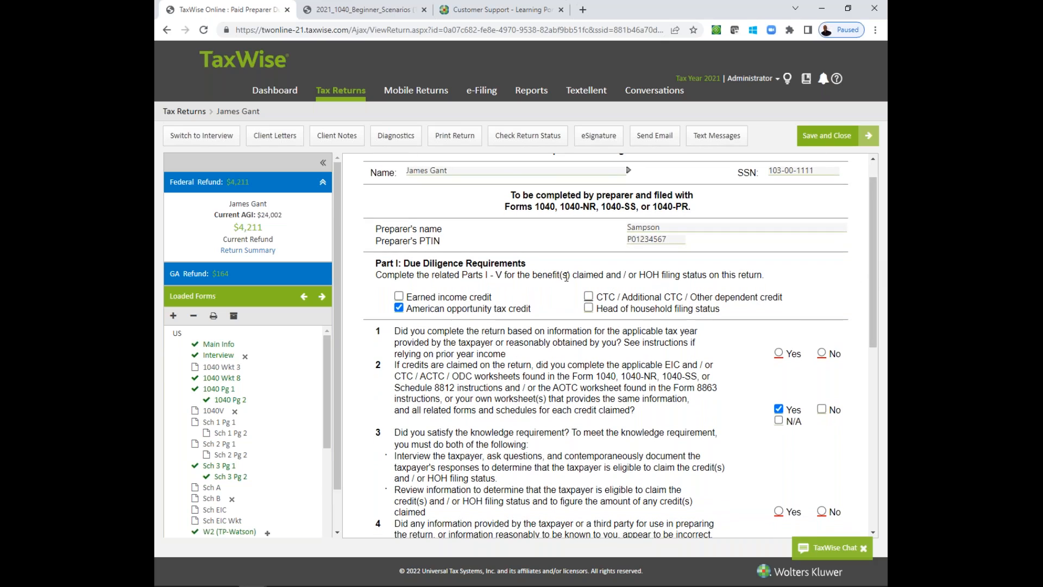
key(ctrl)
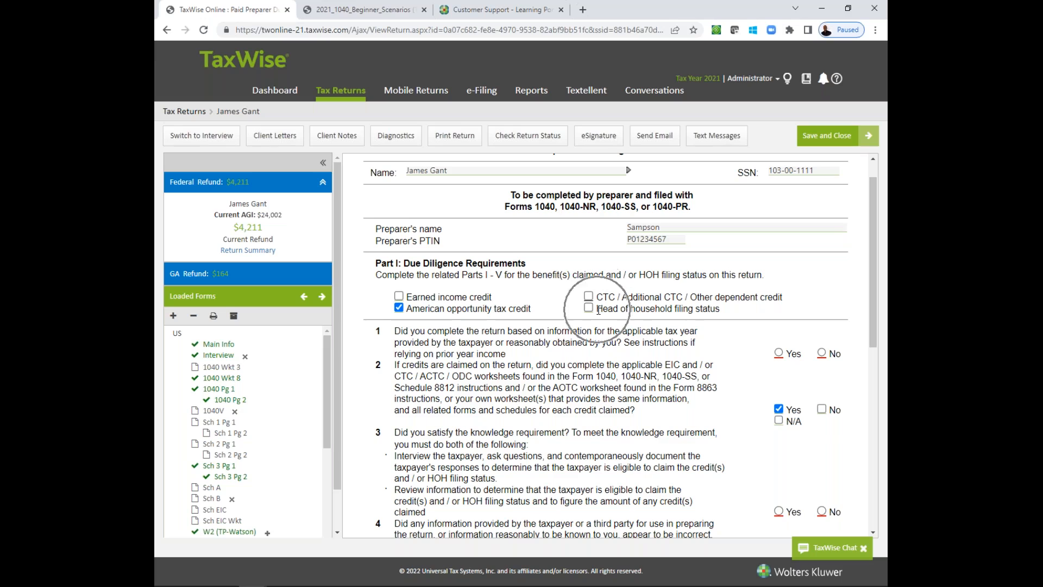
click(590, 296)
key(ctrl)
key(ctrl)
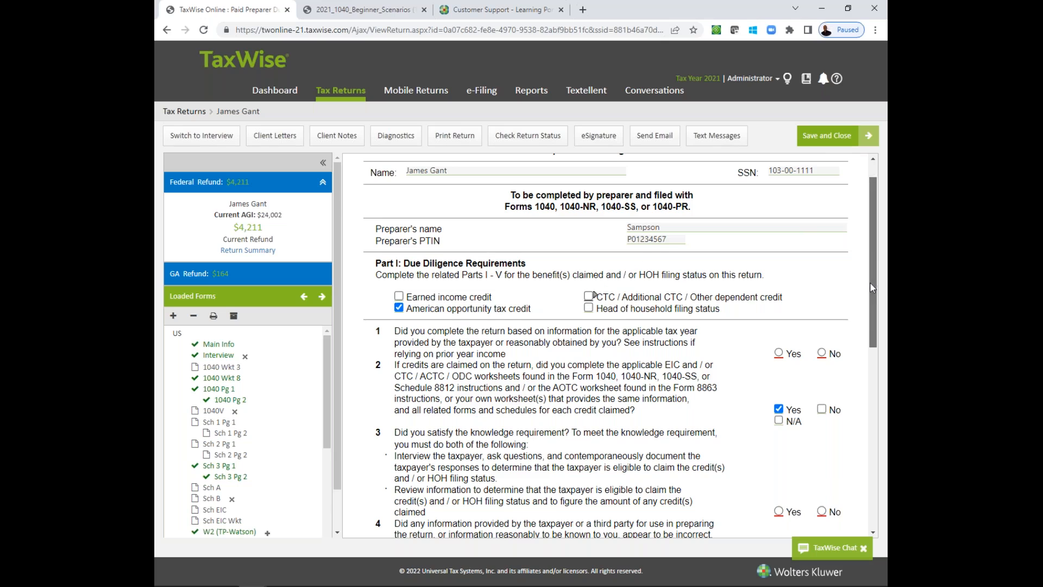
scroll(875, 255, up, 1)
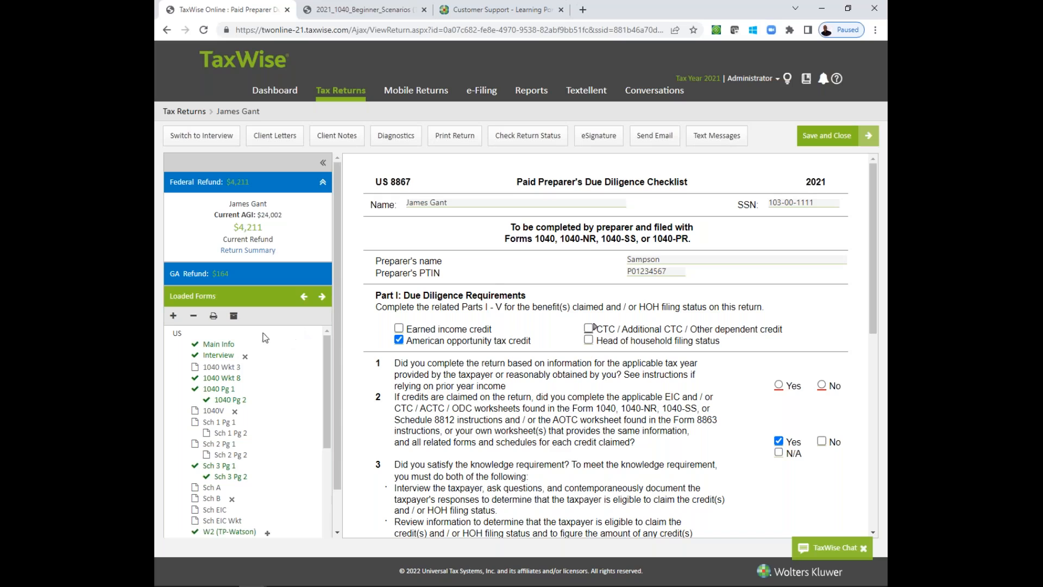
Run diagnostics from the Main Information Sheet, then display the Recovery Rebate Credit Worksheet (1040 Wkt 8)
click(227, 346)
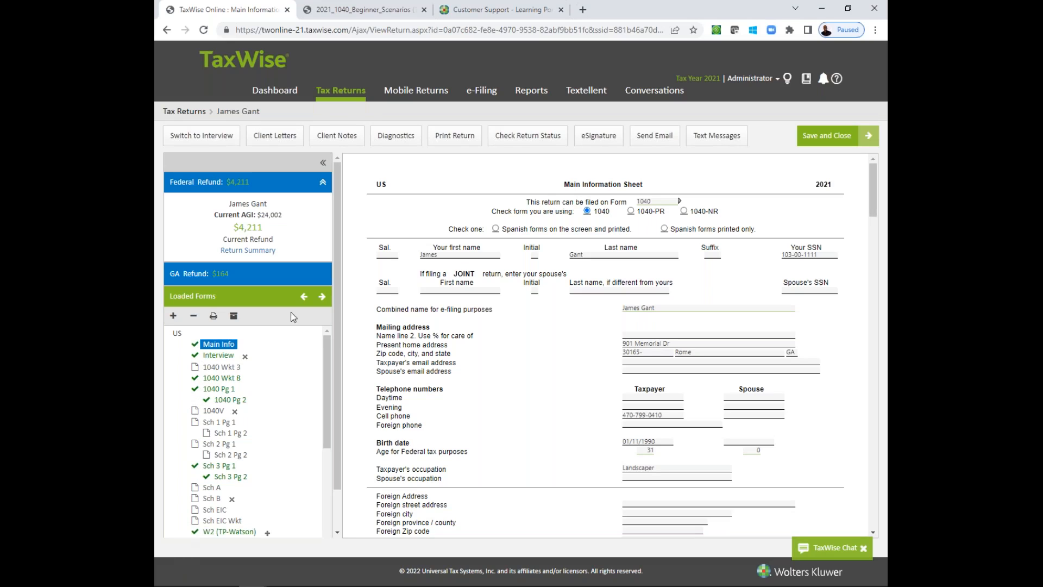
click(405, 143)
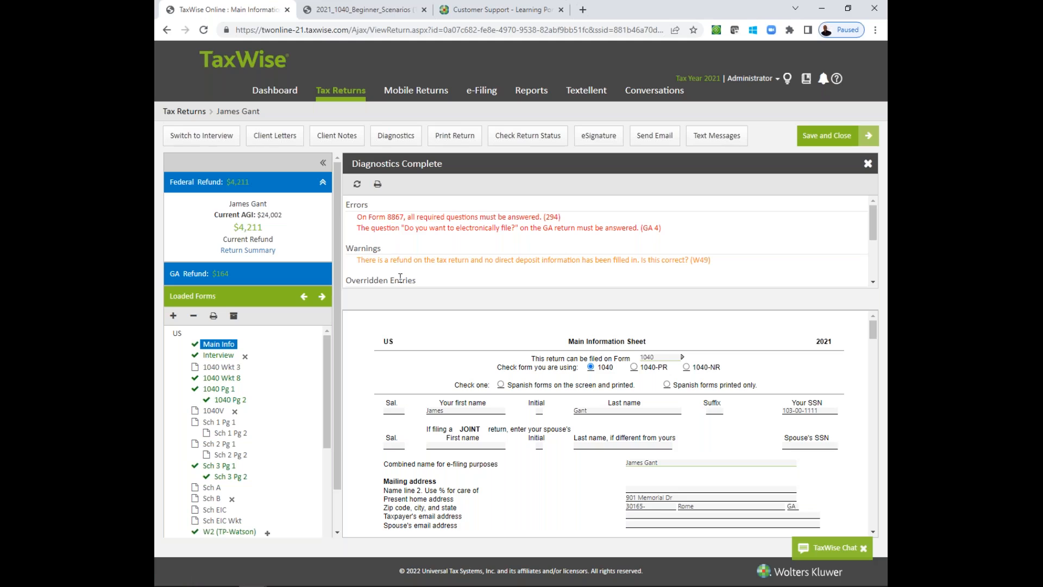
click(867, 163)
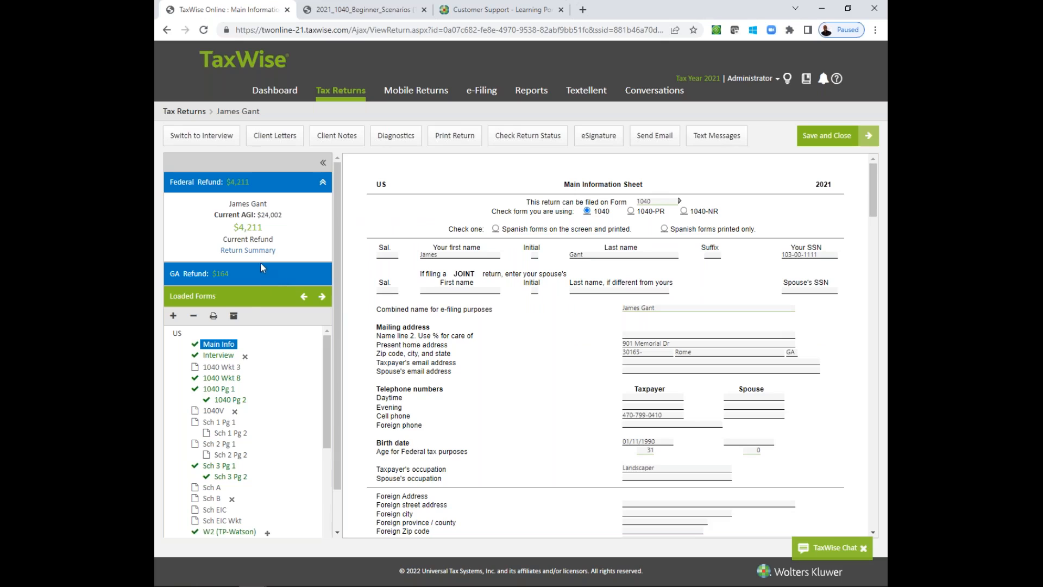
click(236, 379)
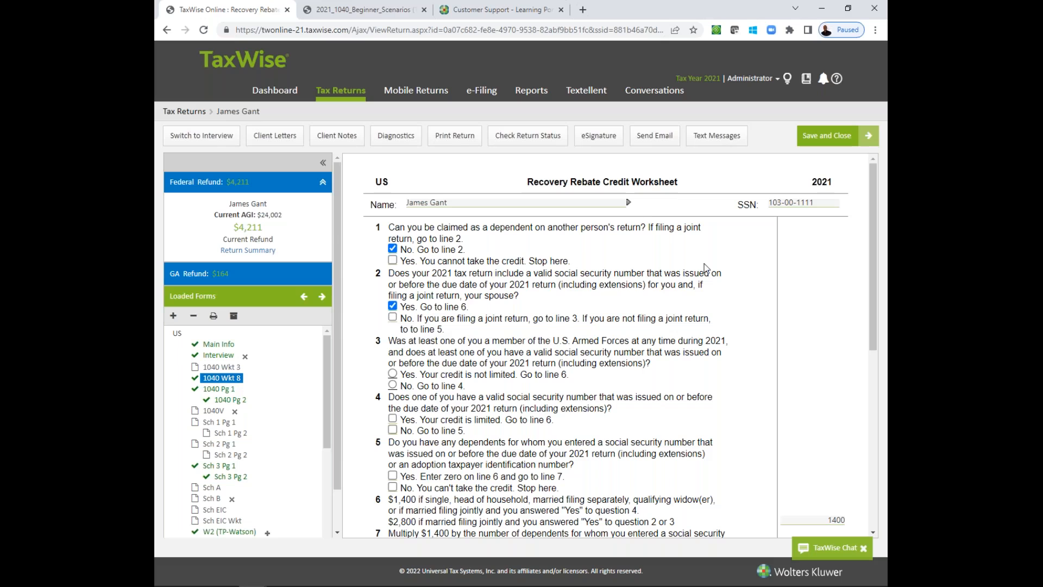
Scroll through the Recovery Rebate Credit Worksheet, then go back to the Main Information Sheet
mouse_move(872, 219)
mouse_down()
mouse_move(851, 396)
mouse_move(862, 204)
mouse_up()
drag(873, 224, 852, 193)
click(222, 345)
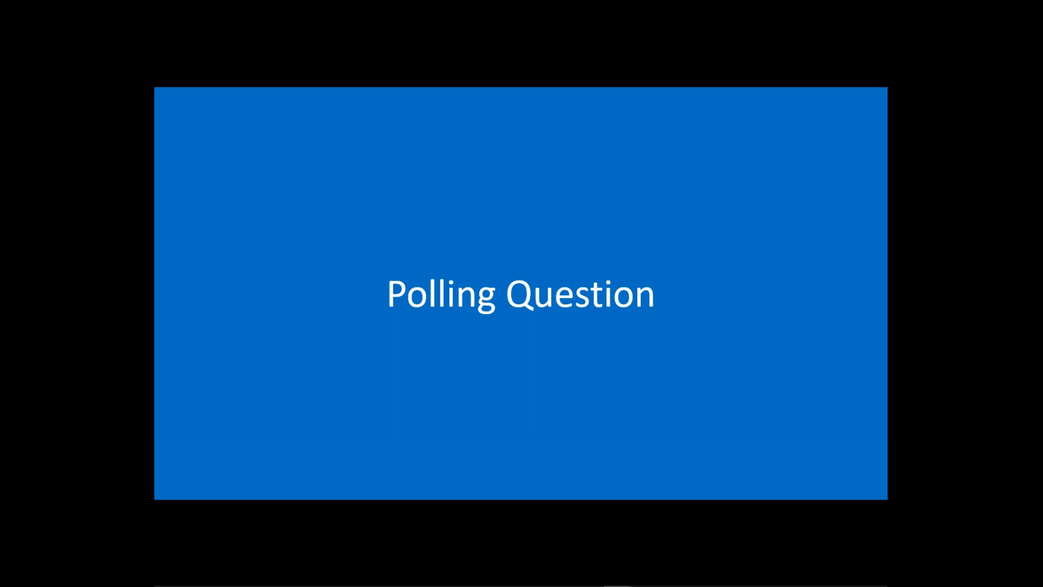
Advance from the Polling Question slide to the Virtual Tax Office slide
key(Right)
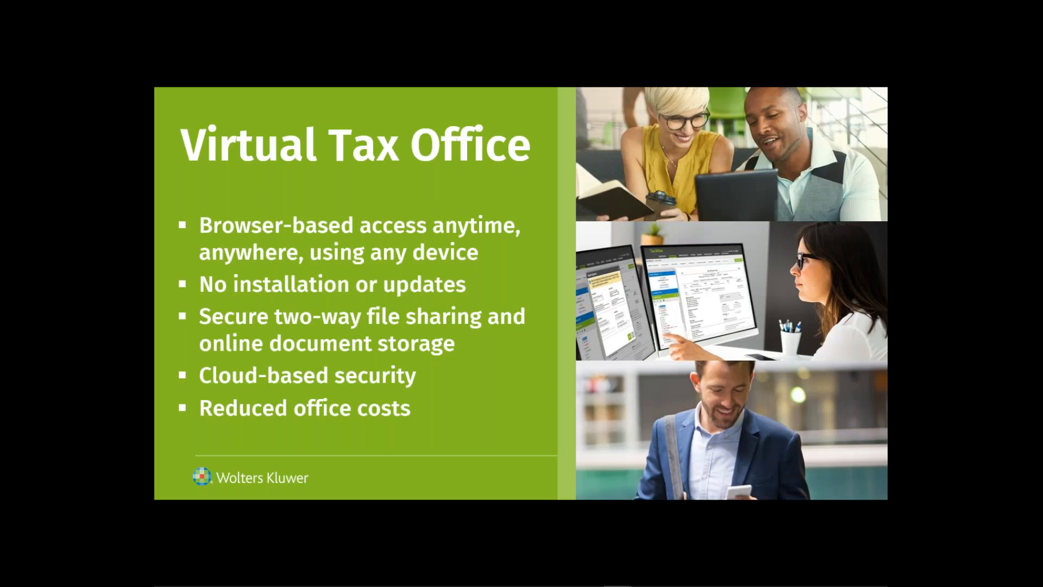